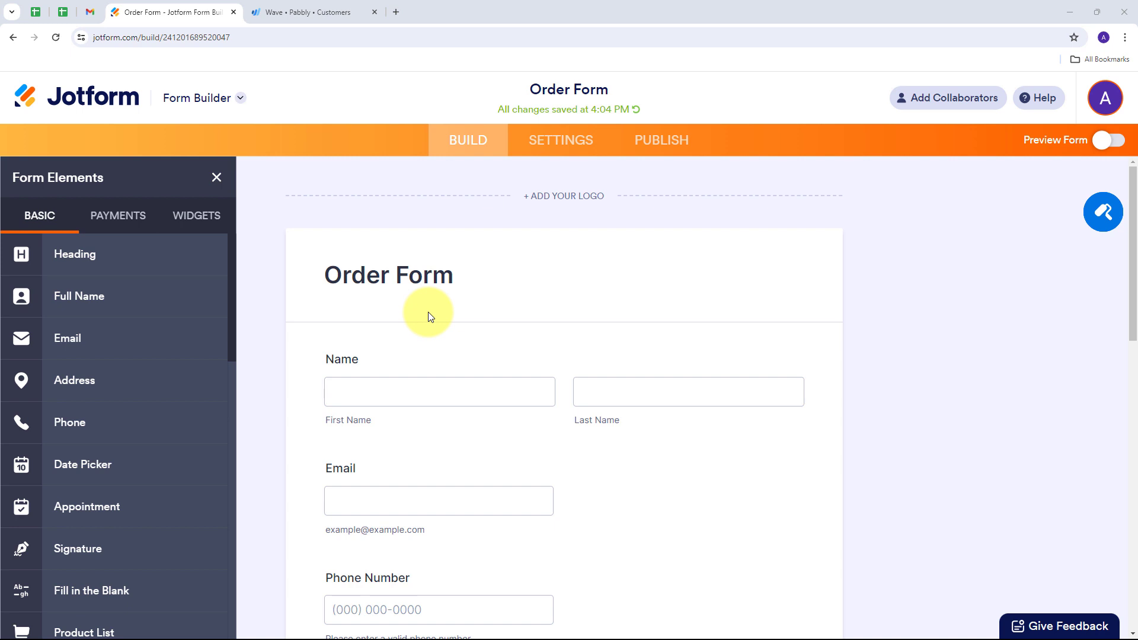
left_click(279, 12)
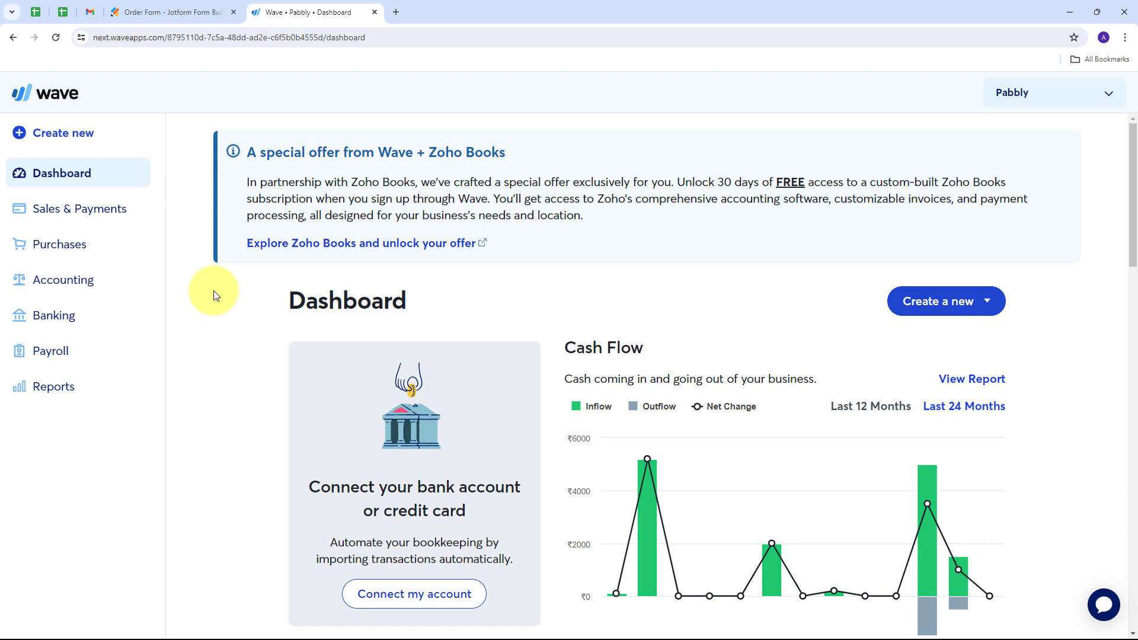
left_click(173, 12)
left_click(291, 10)
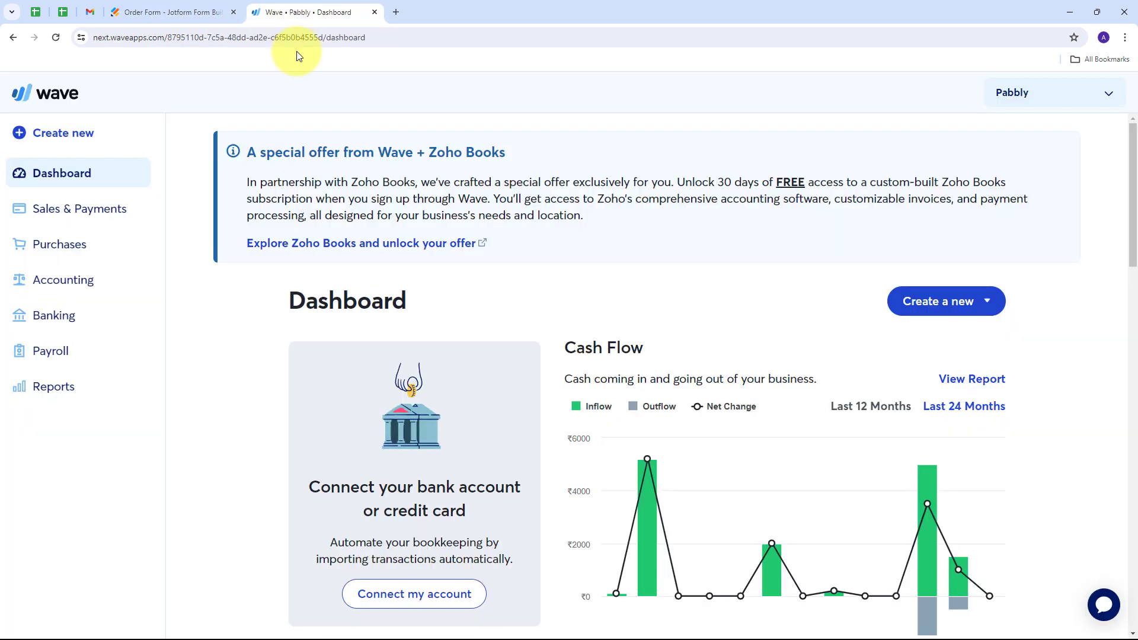
left_click(156, 12)
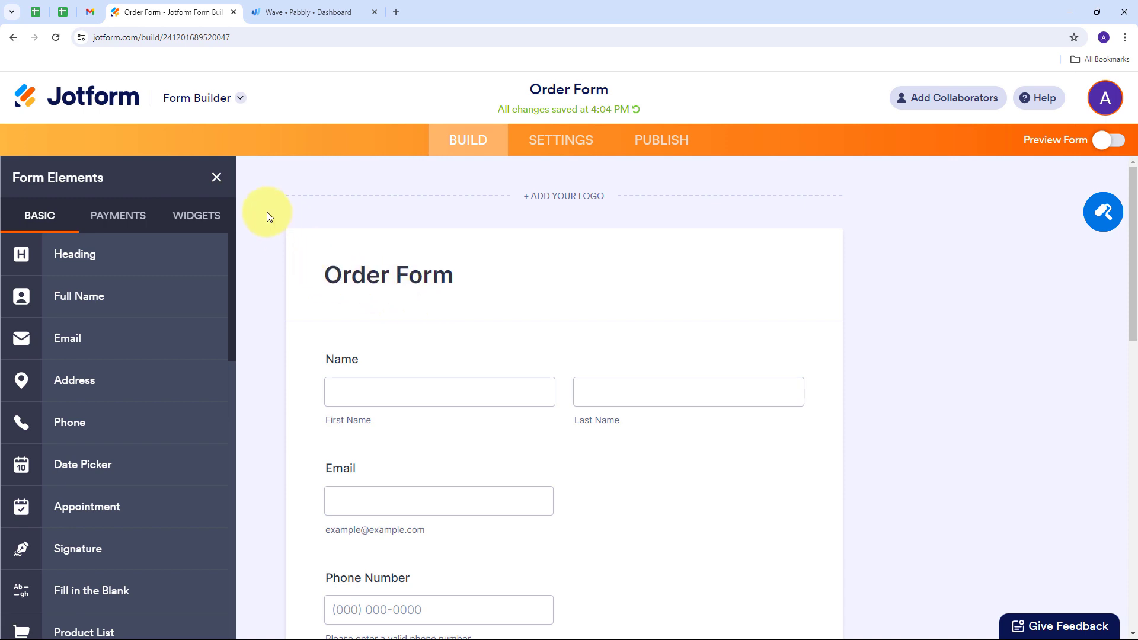
left_click(301, 12)
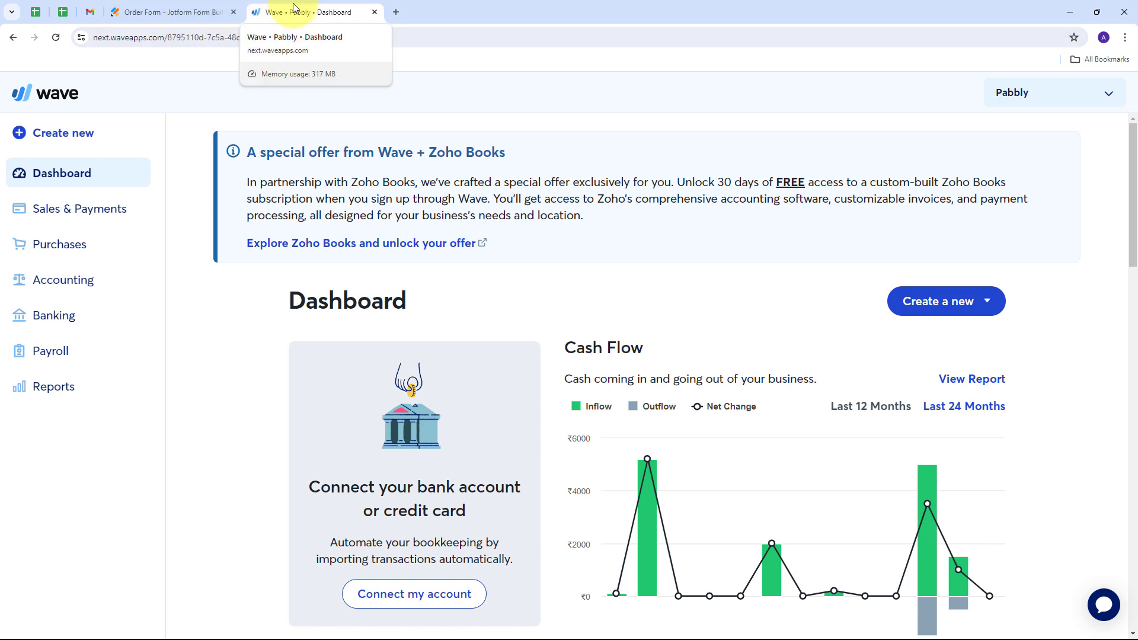
- Open pabbly.com/connect in a new browser tab and sign in to the existing account
left_click(396, 15)
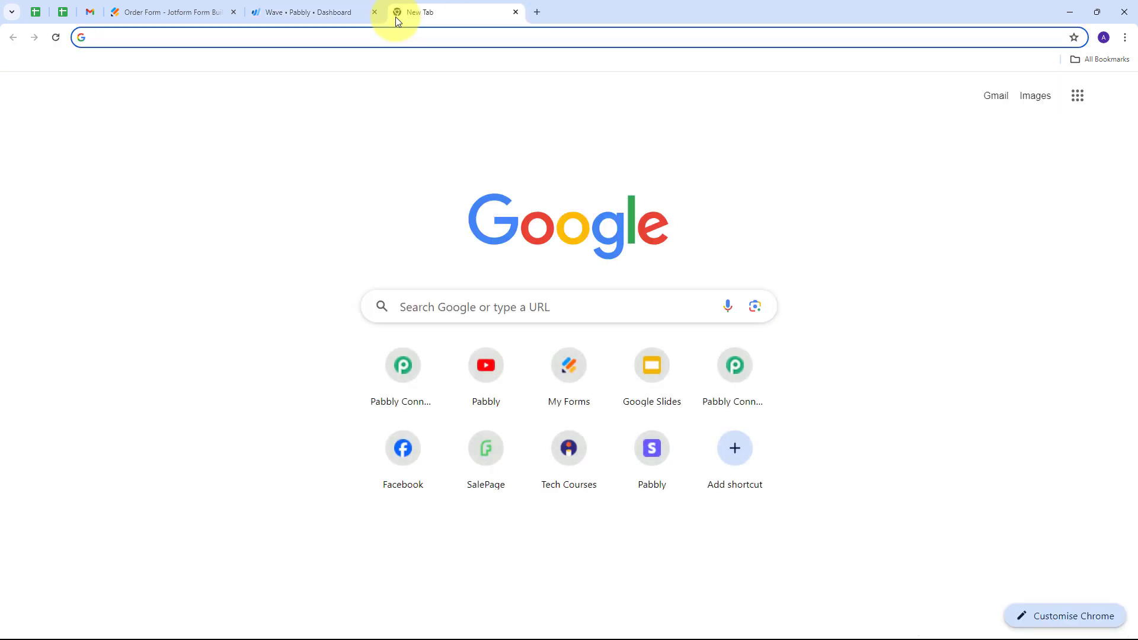
type("pabbly.com/c")
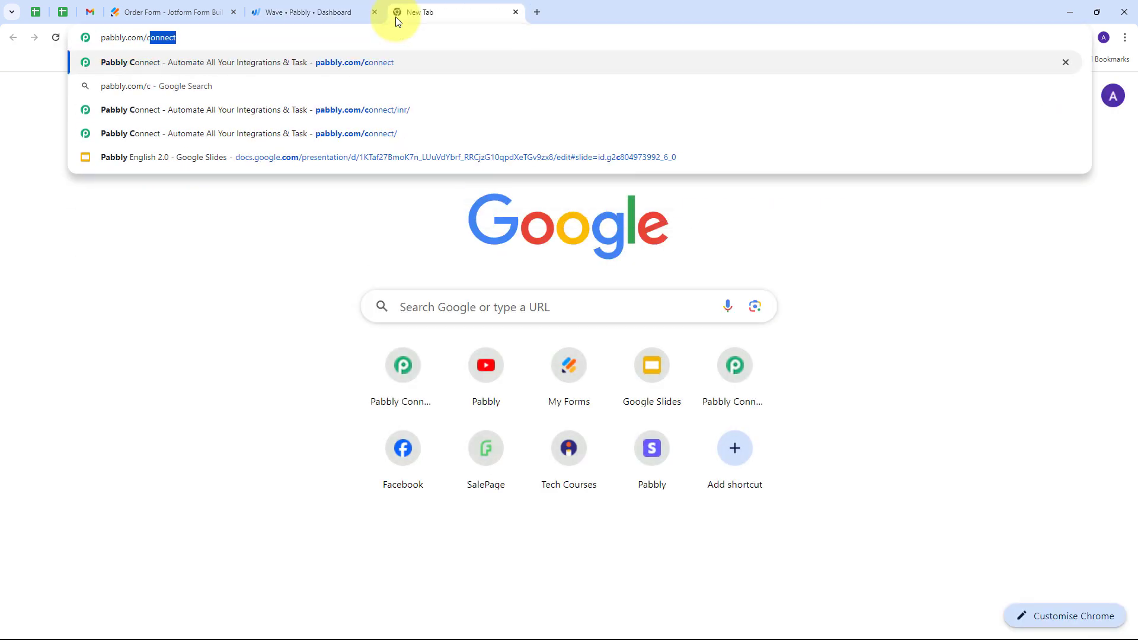
key("Return")
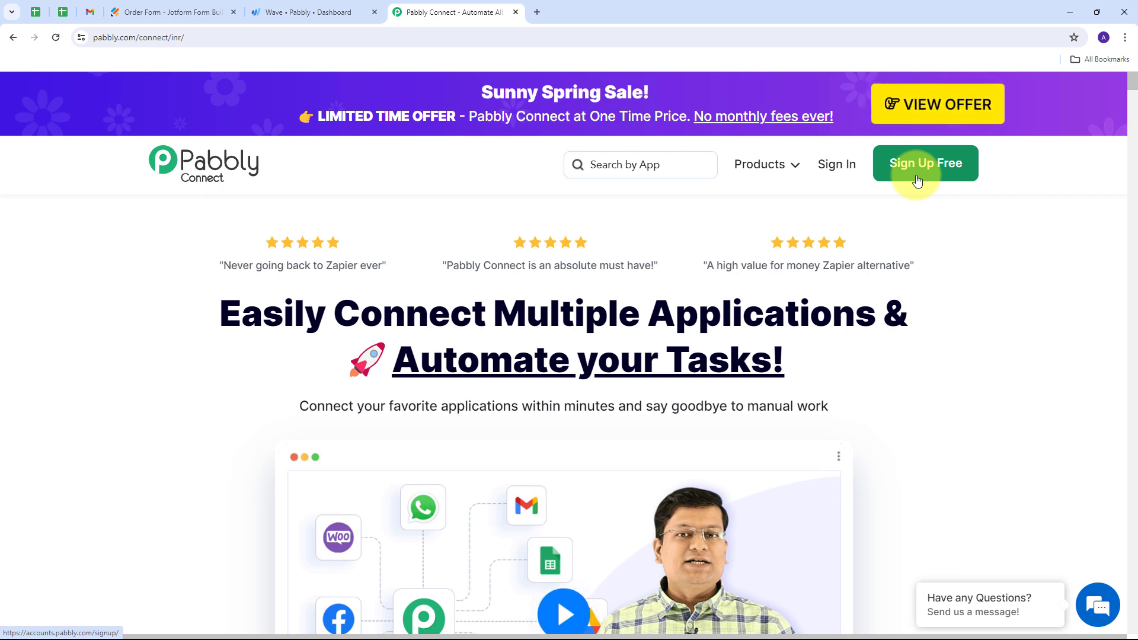
left_click(836, 177)
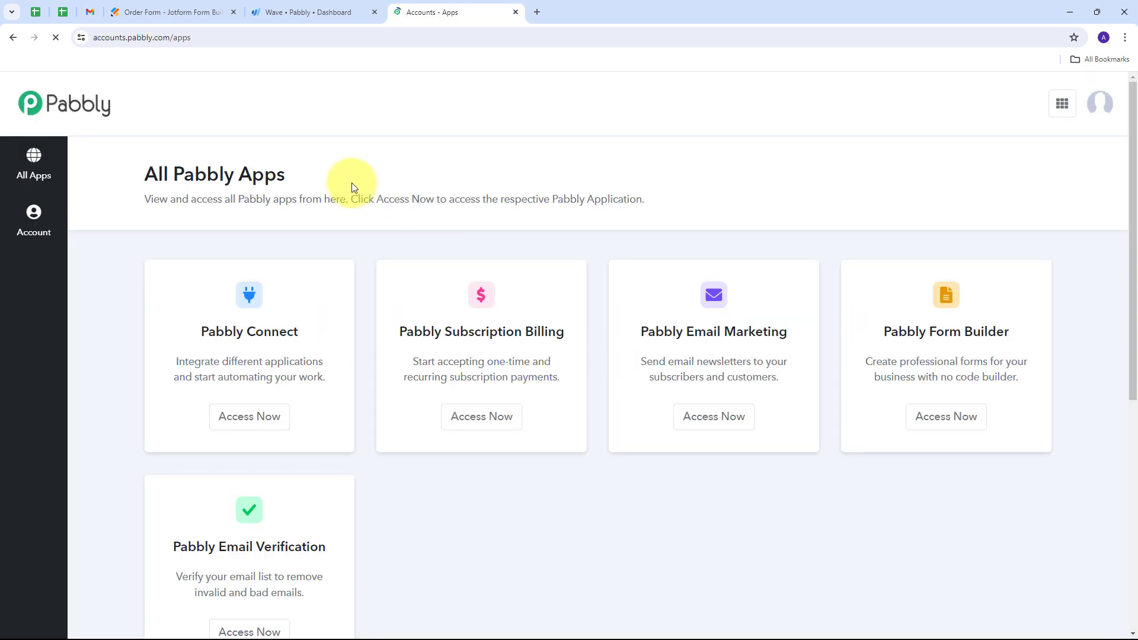
- Access Pabbly Connect from the overview of all Pabbly apps
scroll(269, 291, "down", 1)
scroll(238, 250, "down", 1)
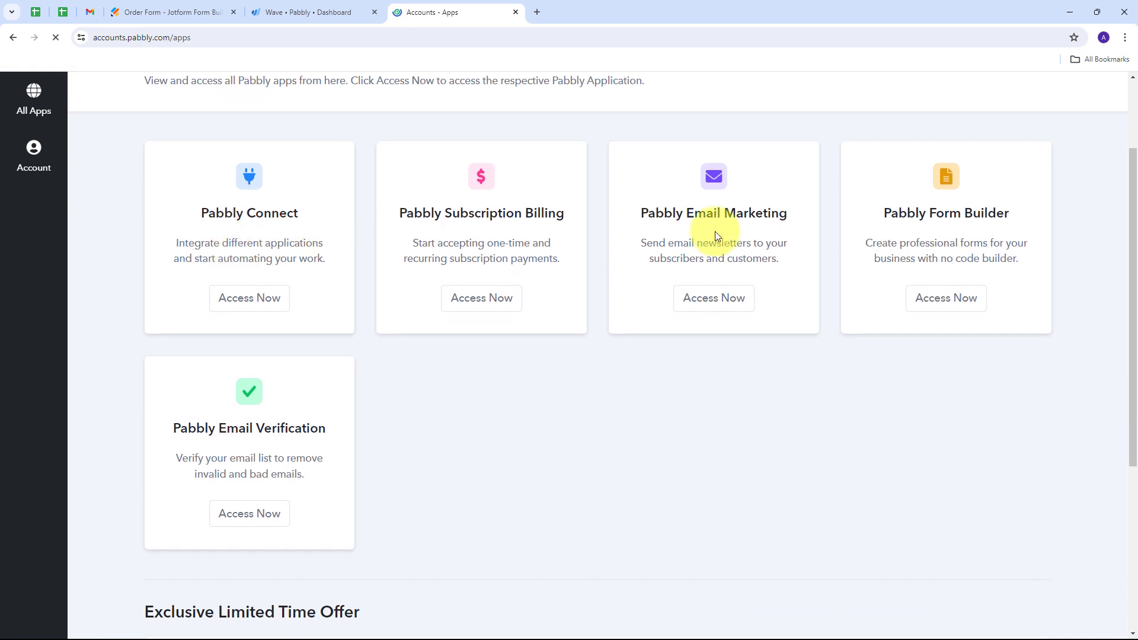
scroll(314, 392, "up", 2)
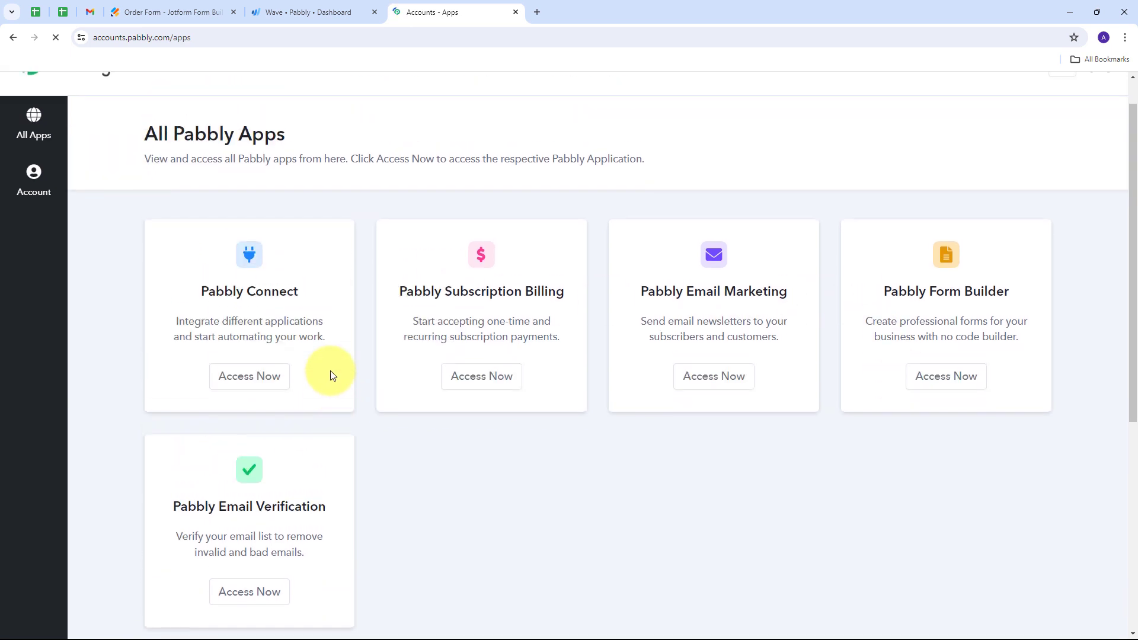
left_click_drag(205, 332, 330, 337)
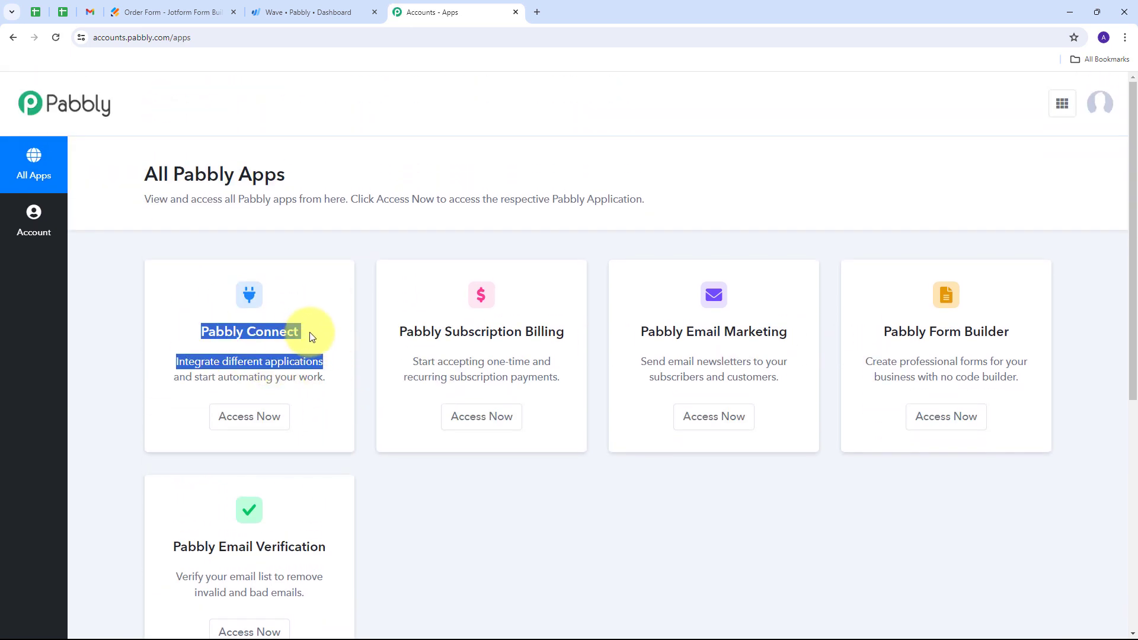
left_click(342, 359)
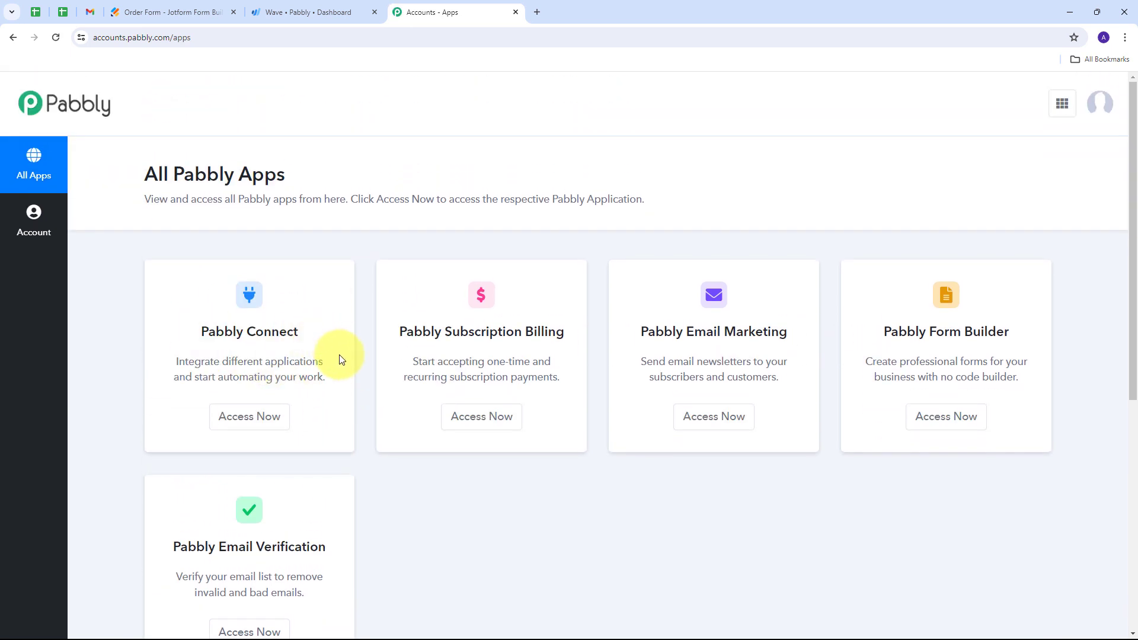
left_click(245, 427)
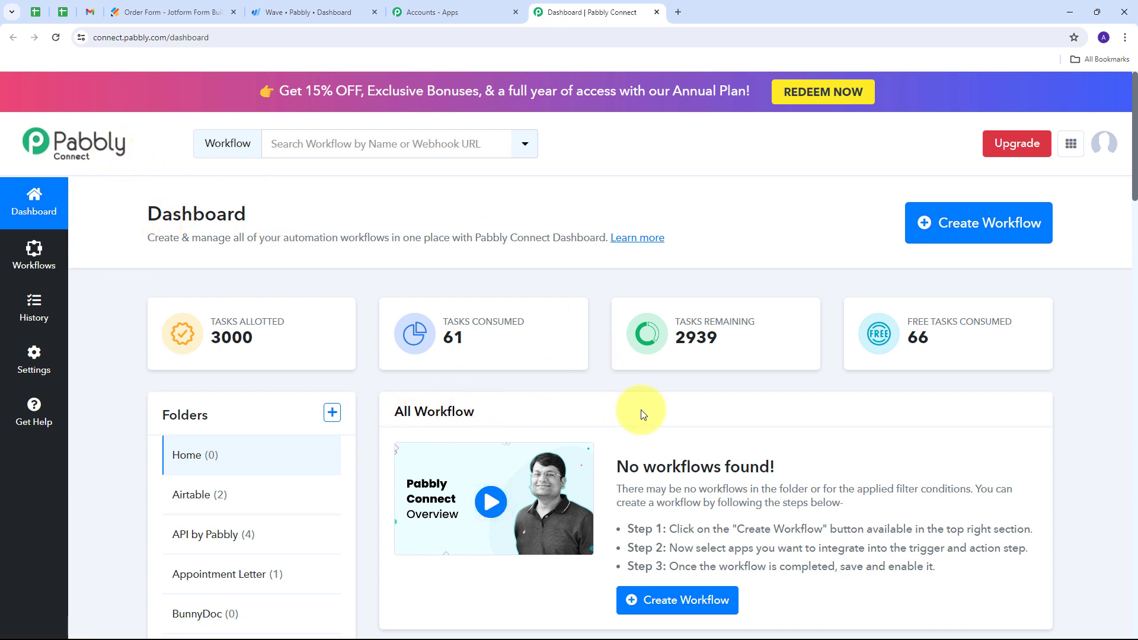
- Create a workflow named "Create Wave Invoice on Jotform Submission" in the Jotform folder
scroll(642, 411, "down", 1)
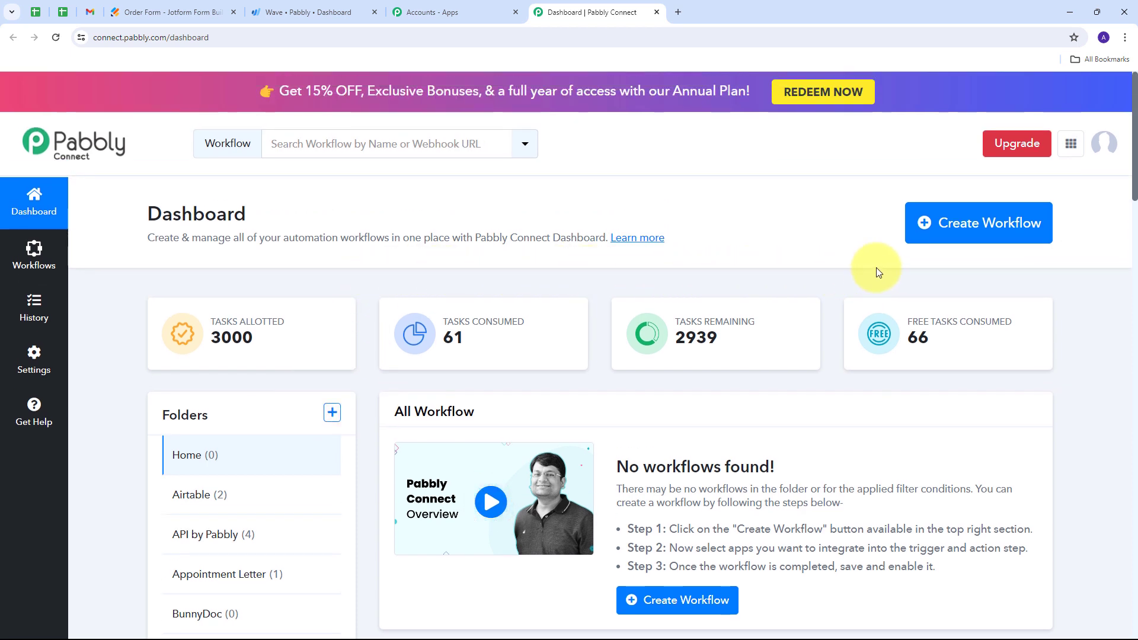
left_click(952, 229)
left_click(417, 318)
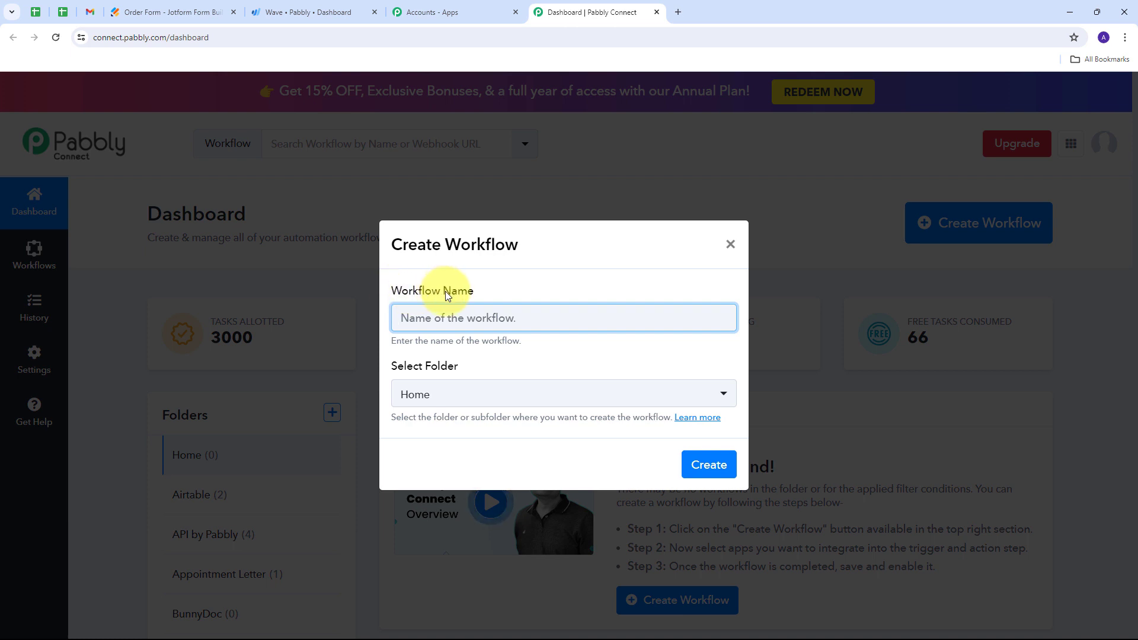
type("Create Wave Invoice on Jotform Submission")
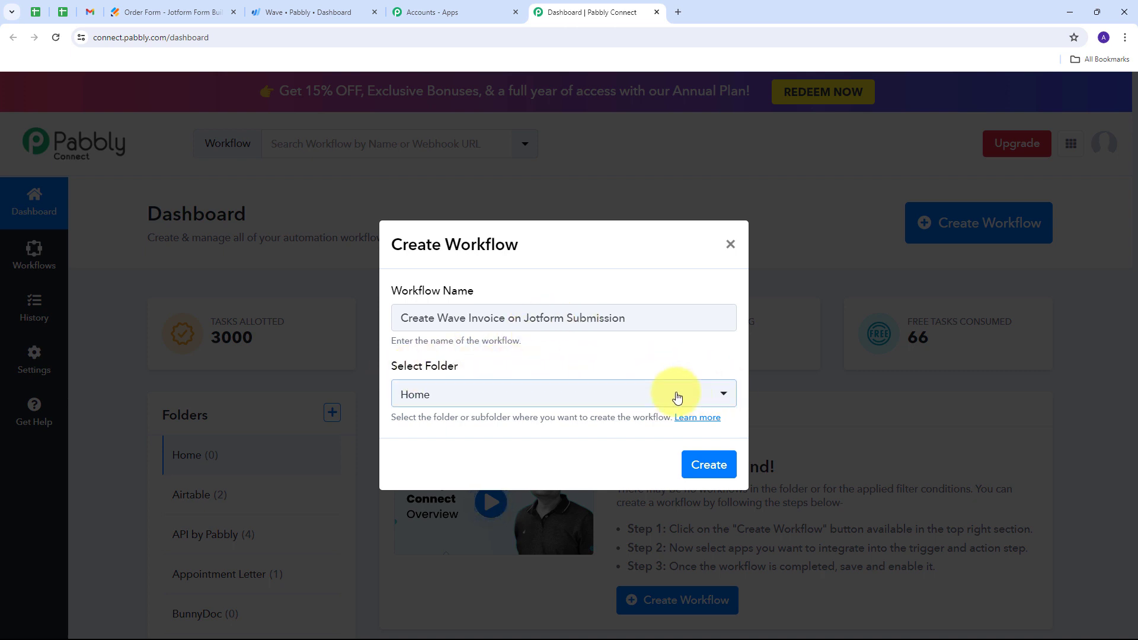
left_click(651, 395)
scroll(513, 274, "down", 5)
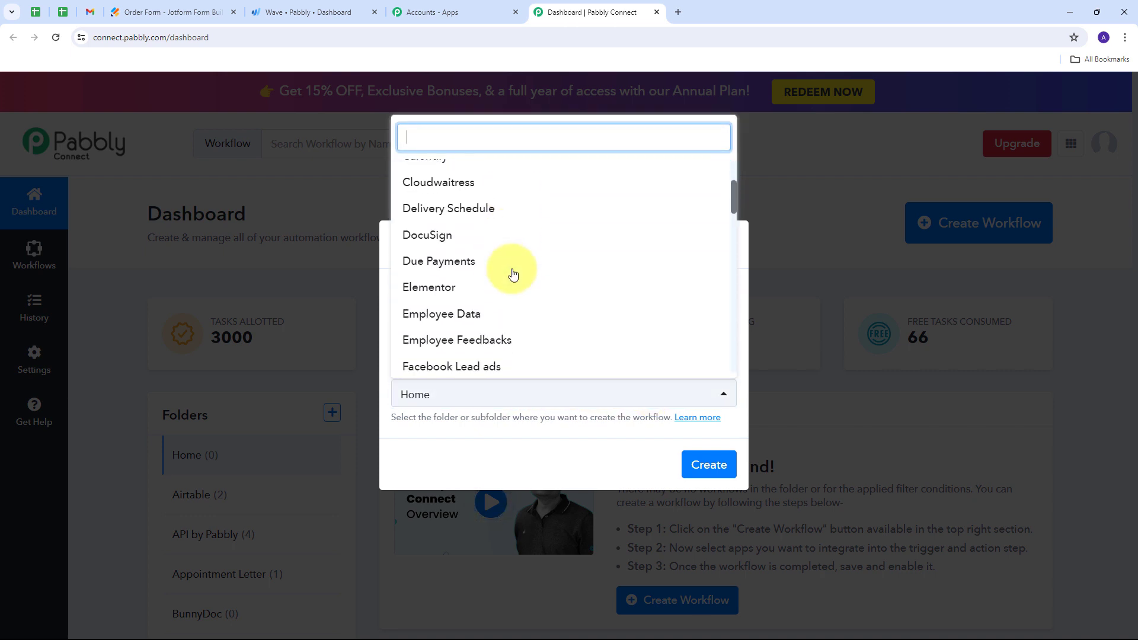
scroll(480, 268, "down", 7)
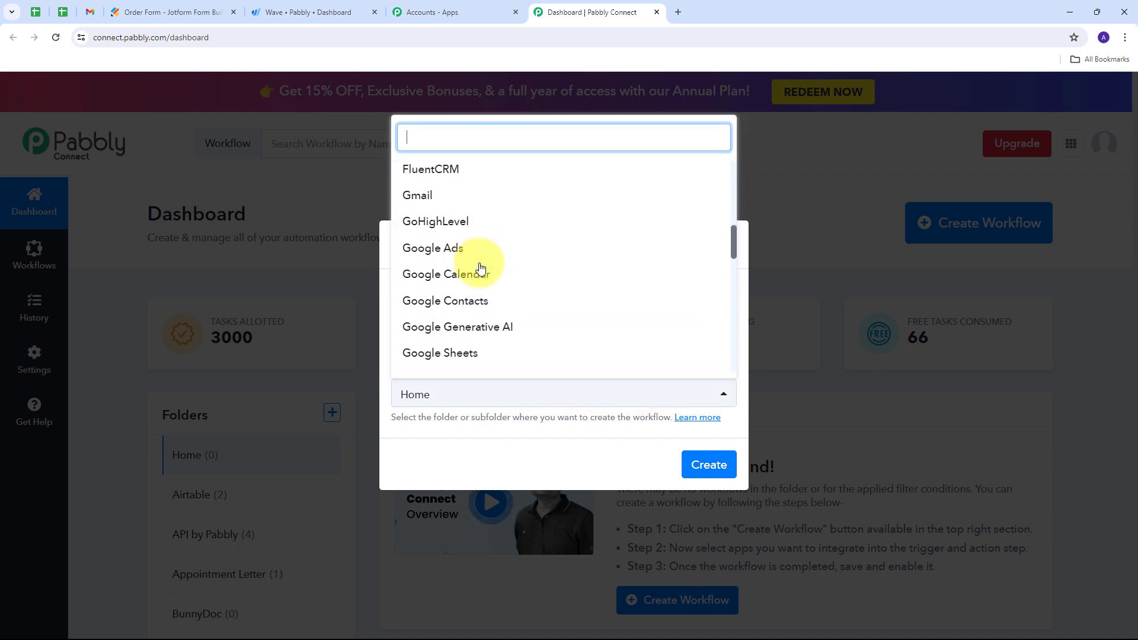
scroll(479, 265, "down", 2)
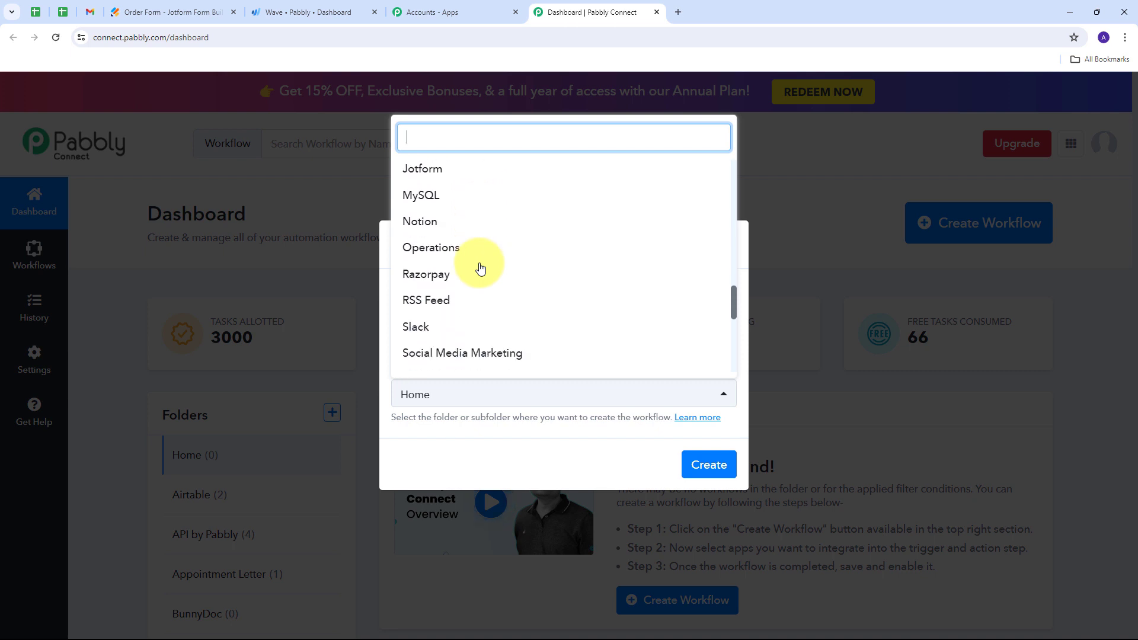
scroll(478, 262, "up", 1)
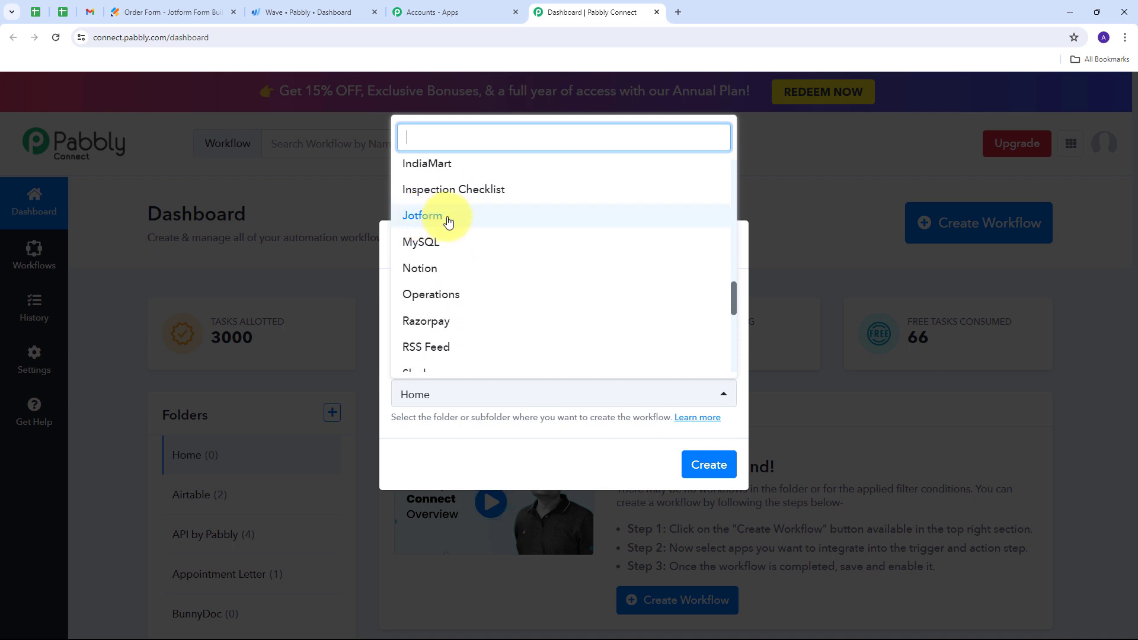
left_click(444, 221)
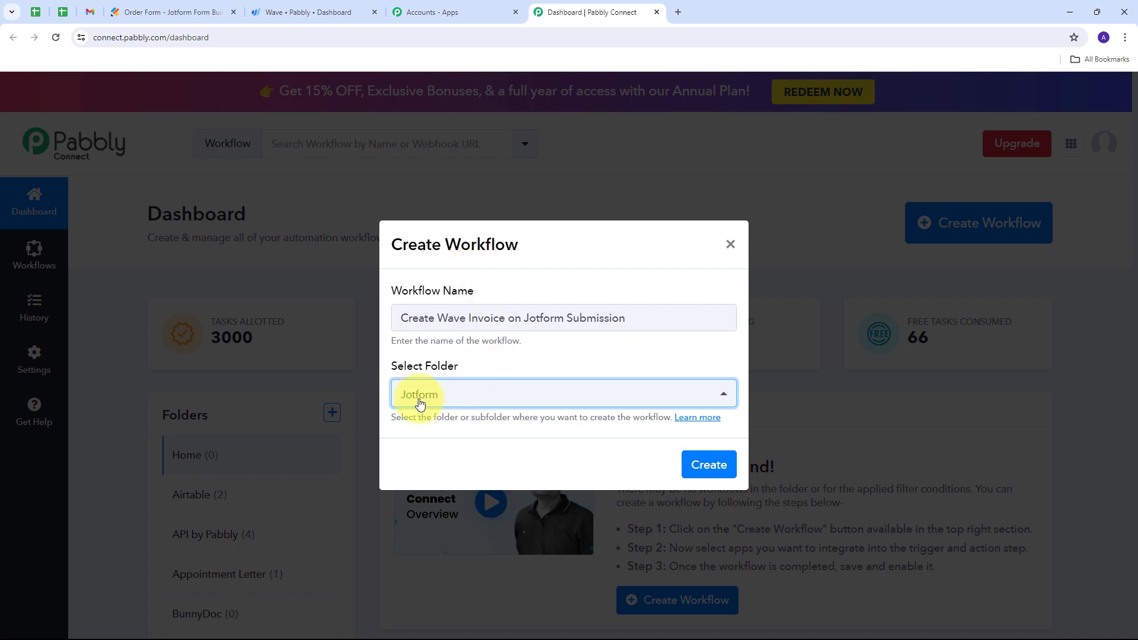
left_click(692, 455)
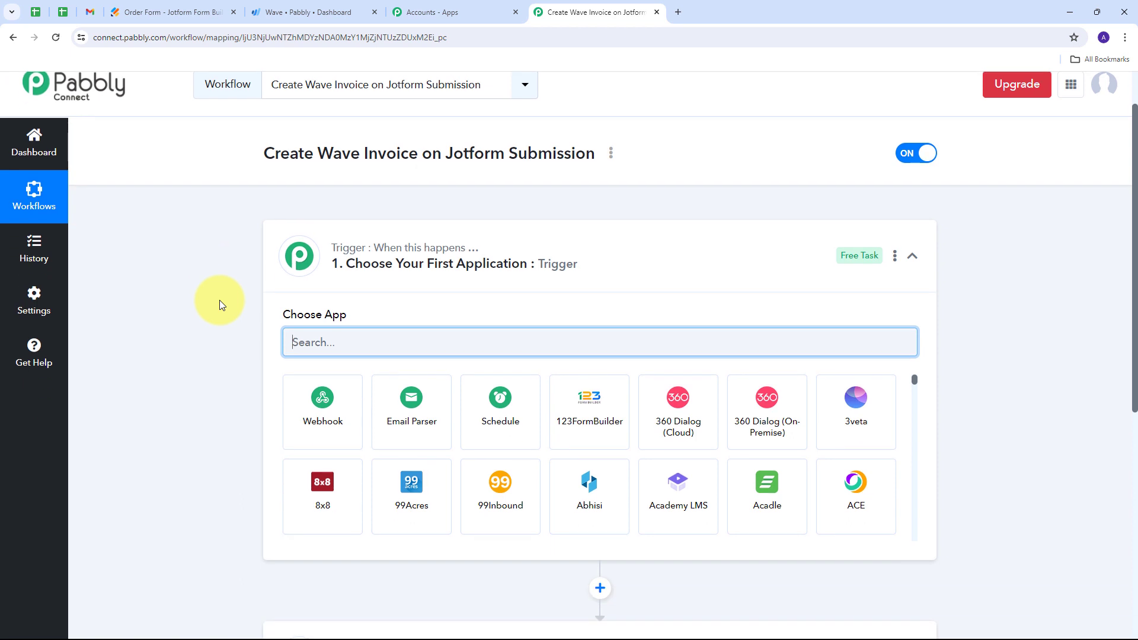
- Set the workflow's trigger application to Jotform with New Response as the trigger event
scroll(212, 296, "down", 2)
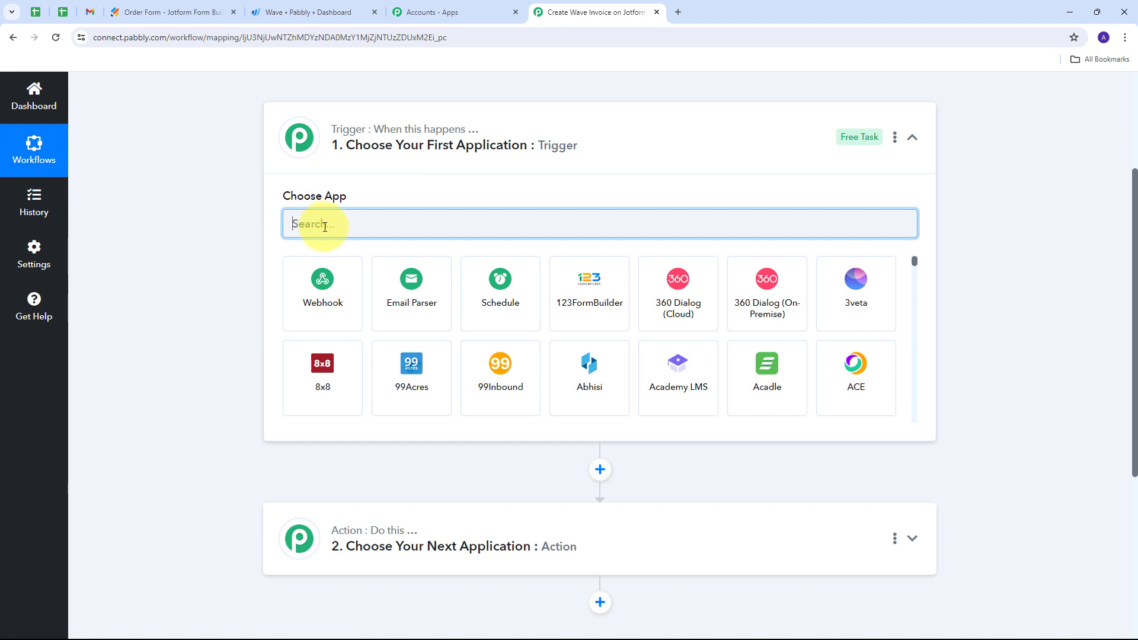
type("Jotform")
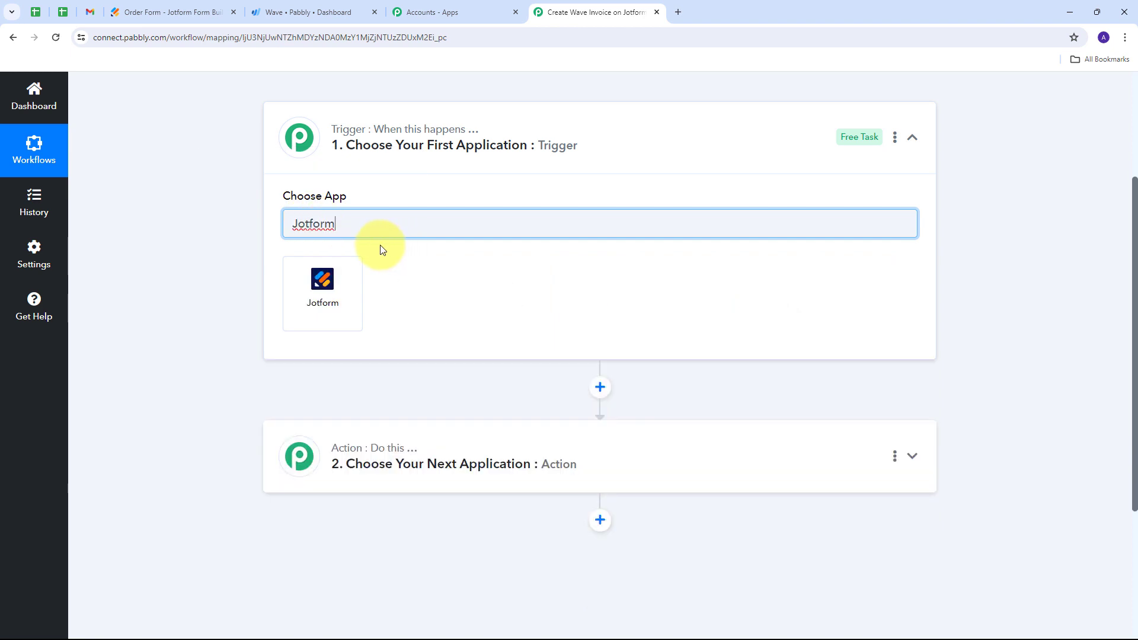
left_click(321, 290)
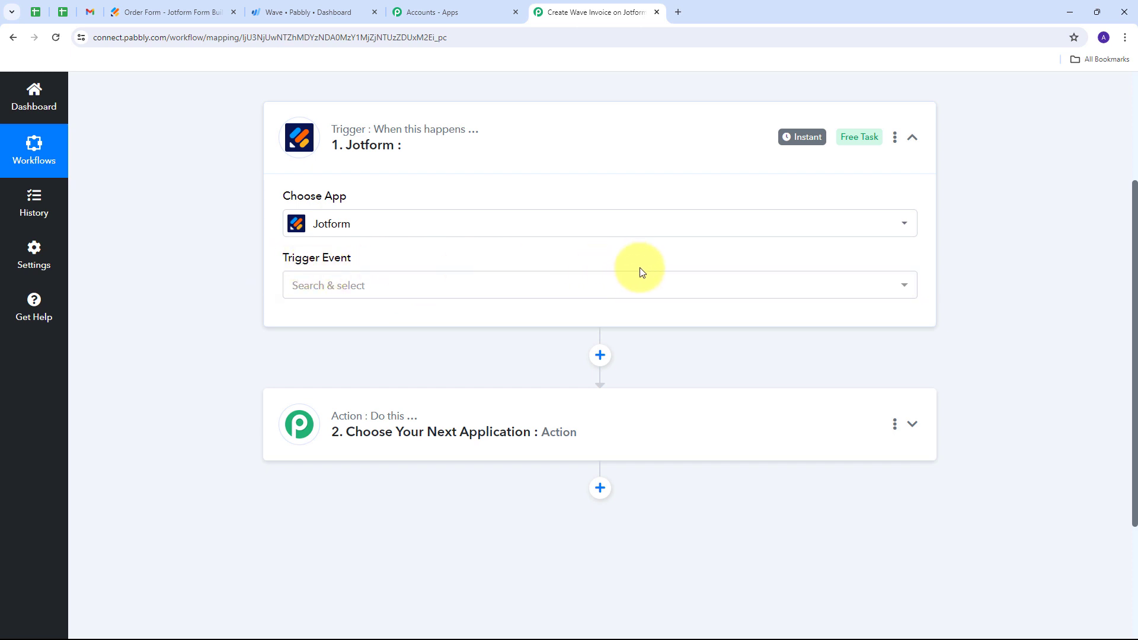
left_click(543, 283)
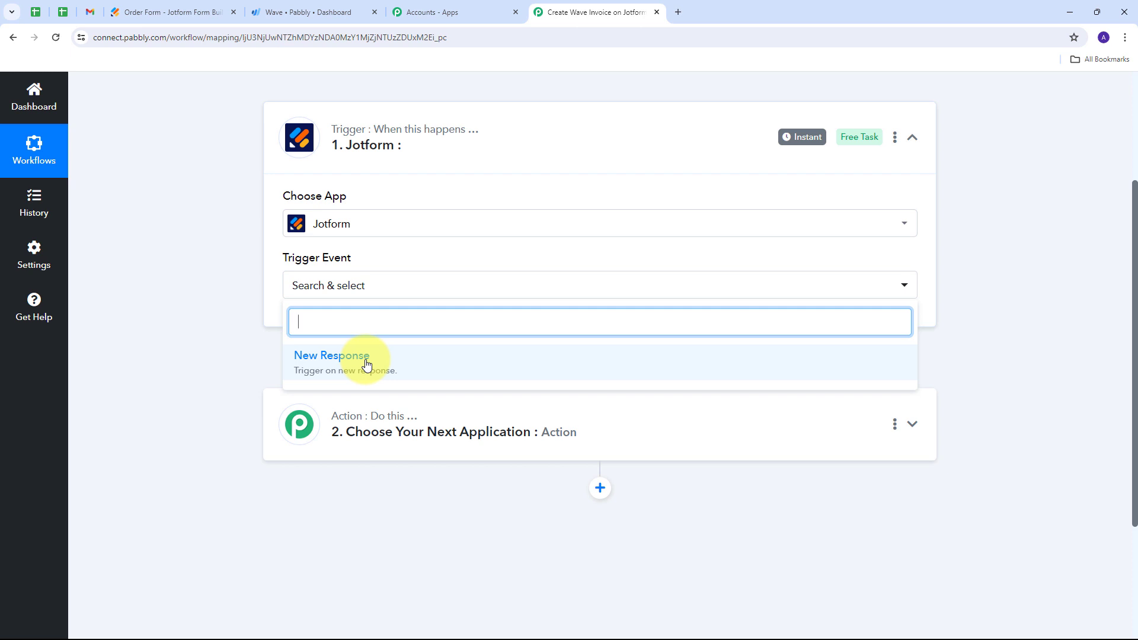
left_click(366, 362)
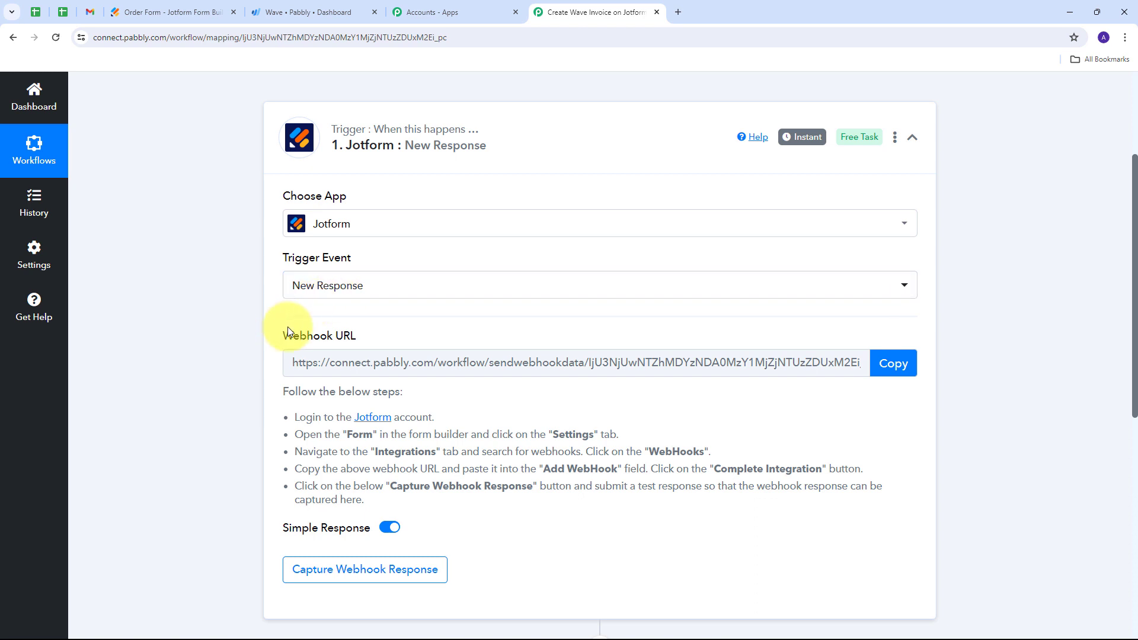
- Copy the webhook URL provided for the Jotform New Response trigger
left_click_drag(287, 332, 362, 335)
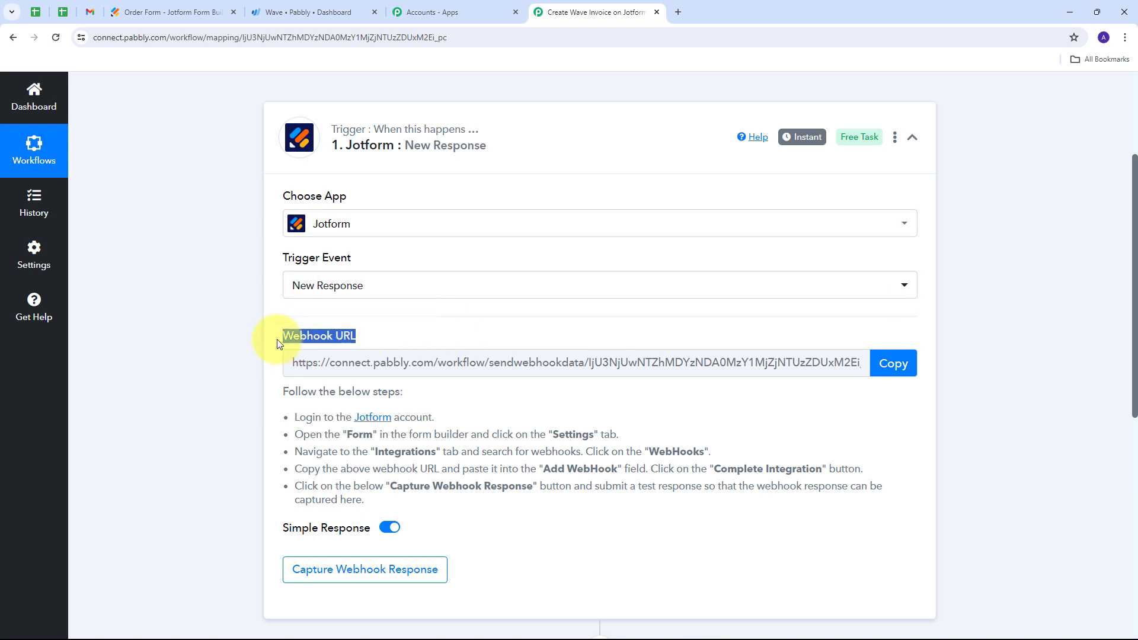
mouse_move(324, 342)
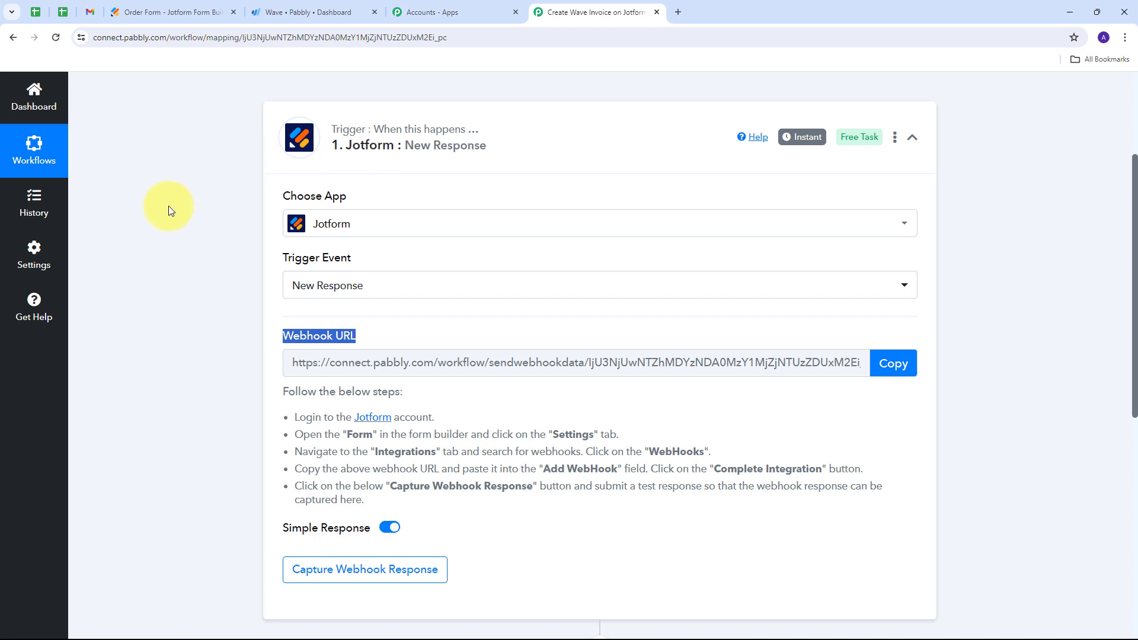
scroll(168, 206, "down", 1)
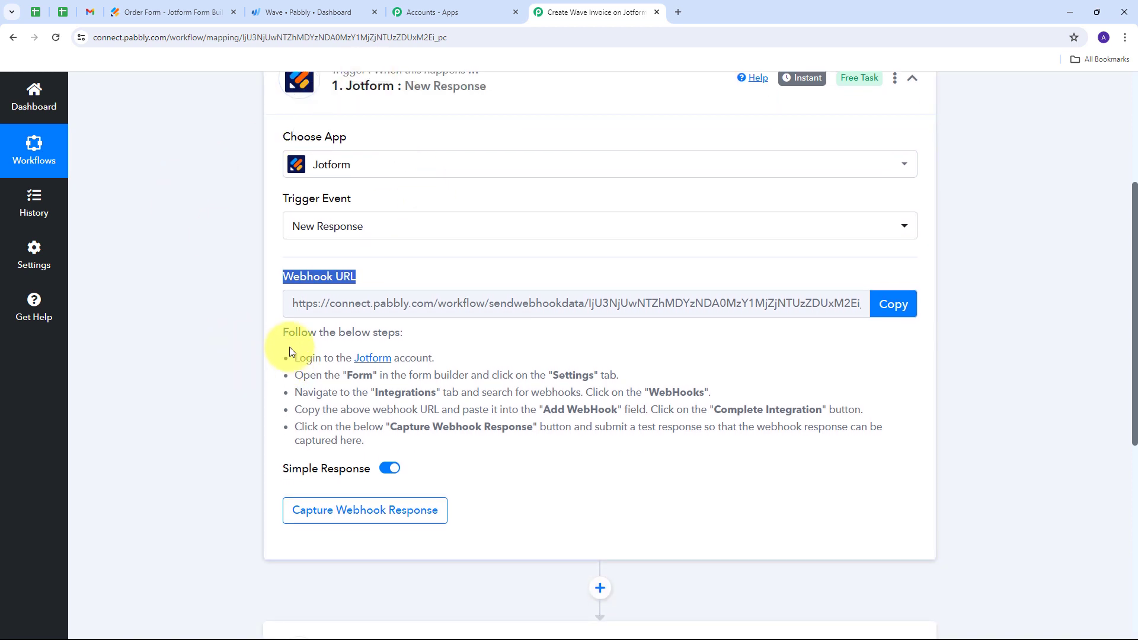
left_click_drag(289, 332, 539, 446)
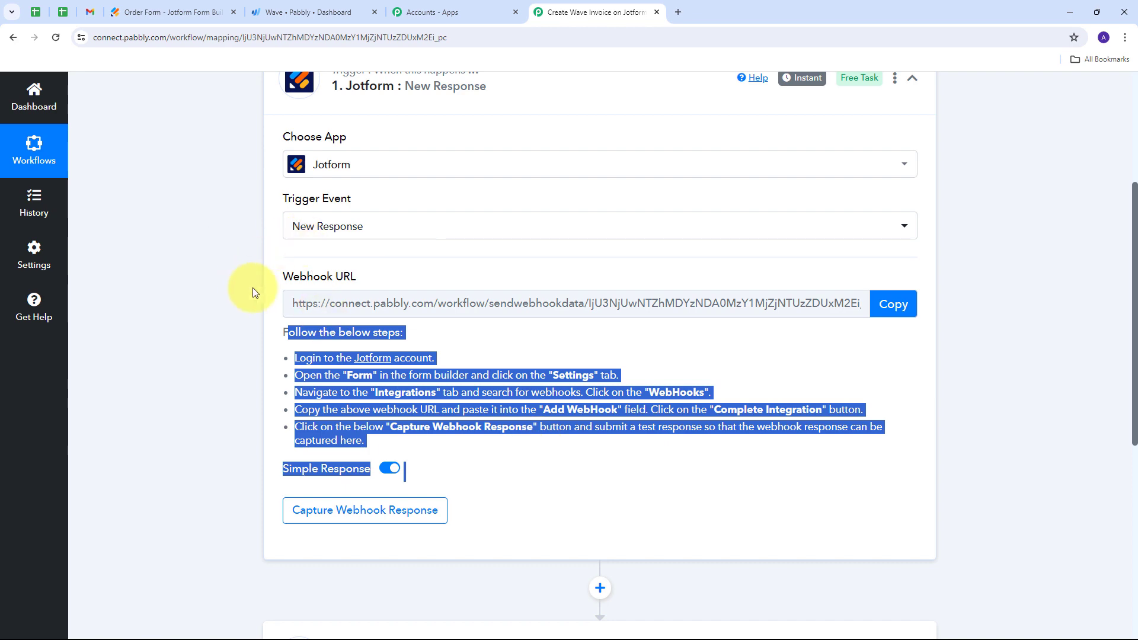
left_click(893, 304)
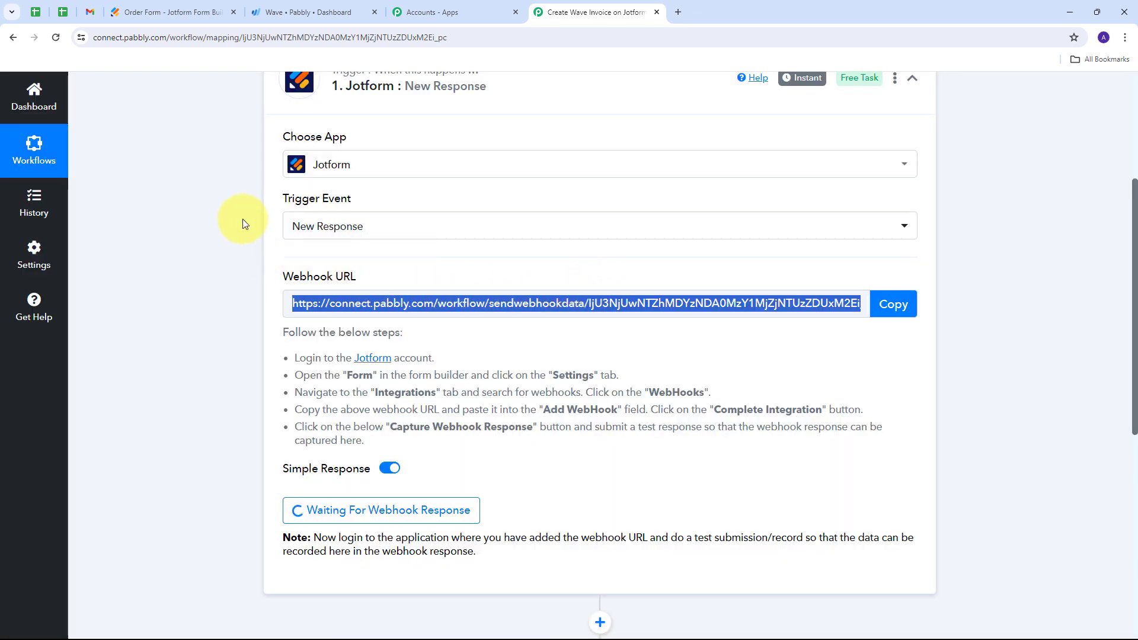
- Switch to the Order Form in Jotform and open the integrations section of its settings
left_click(163, 11)
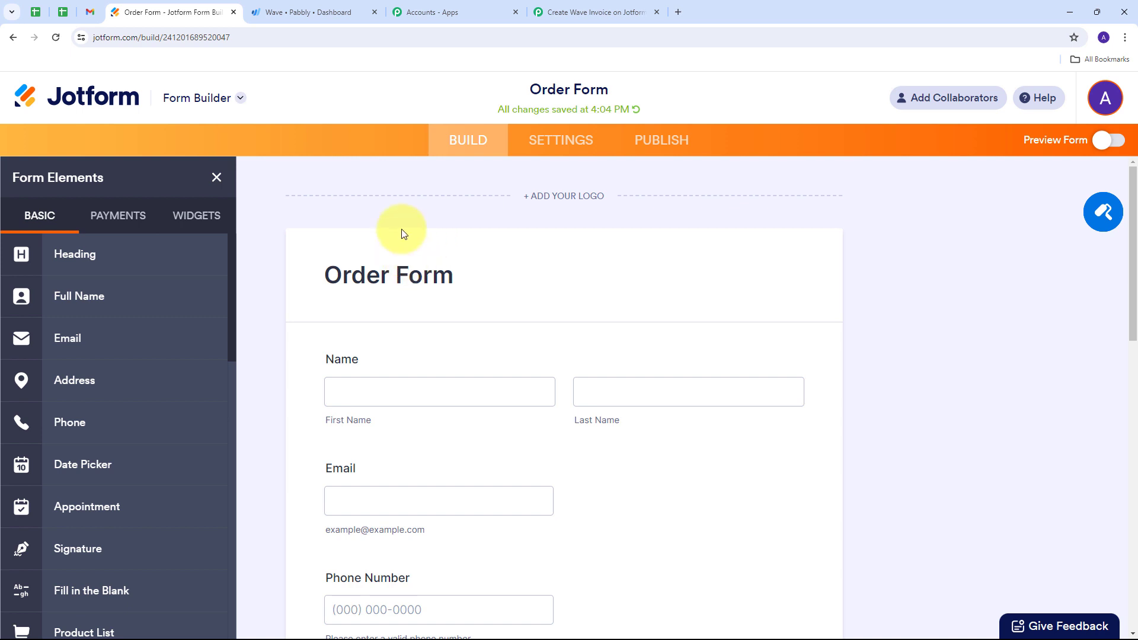
left_click(546, 151)
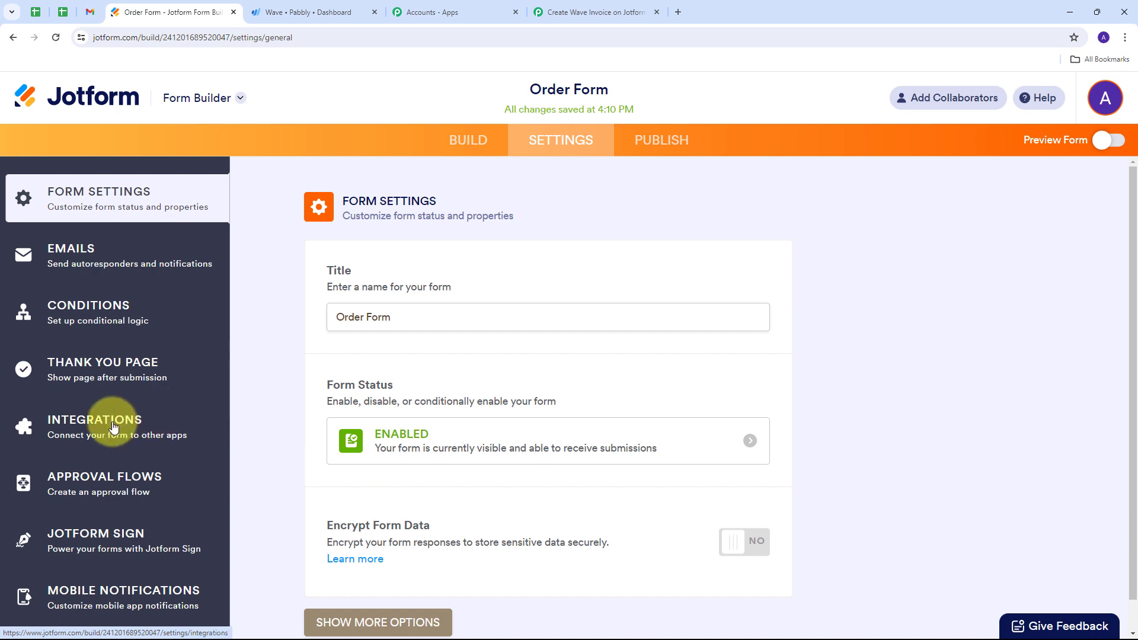
left_click(122, 429)
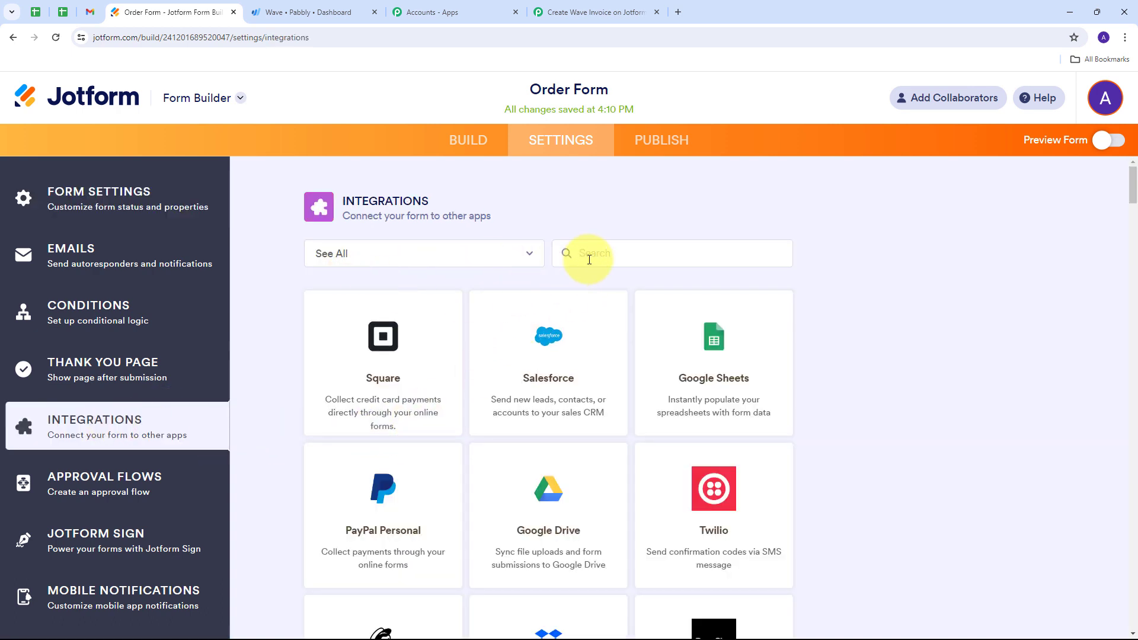
- Add a WebHooks integration to the Order Form using the copied Pabbly webhook URL and complete the integration
type("Webhook")
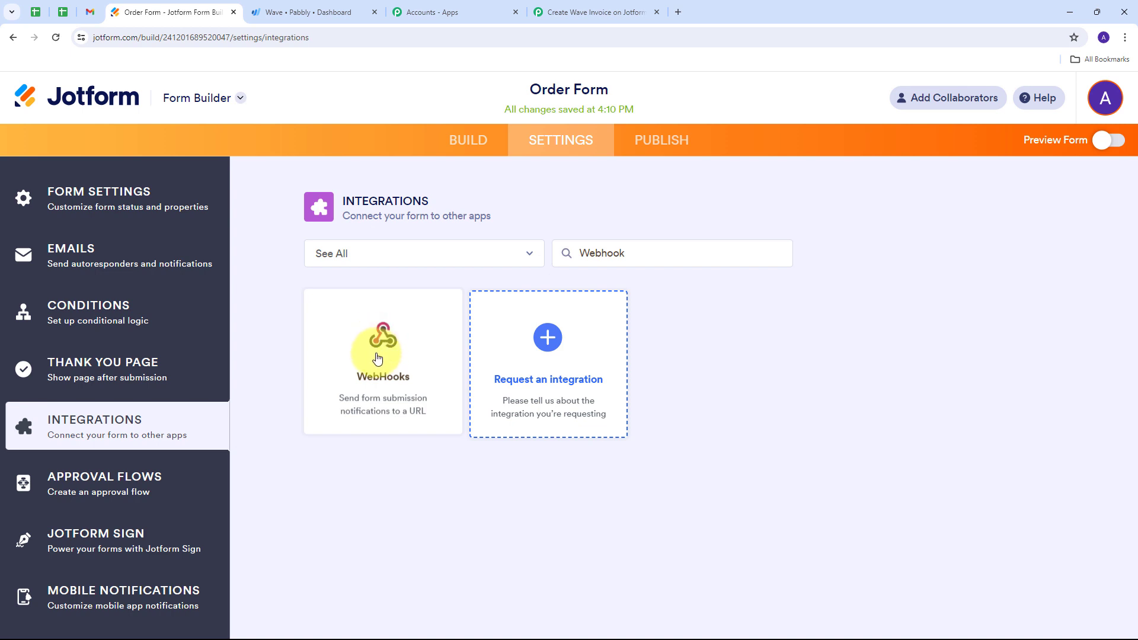
left_click(377, 359)
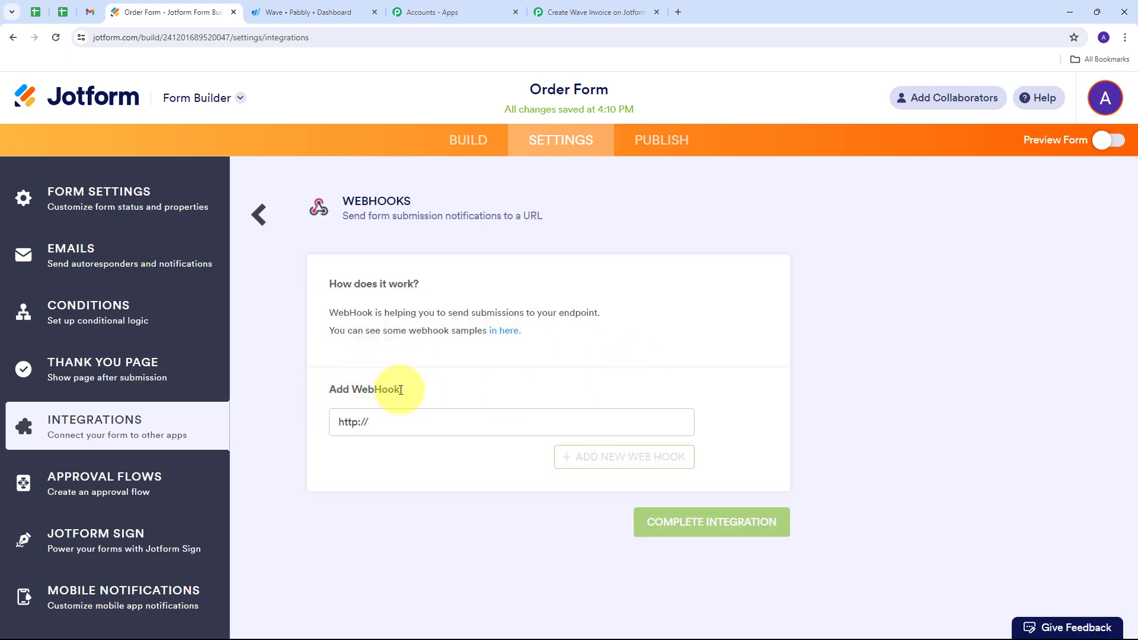
left_click_drag(388, 422, 332, 436)
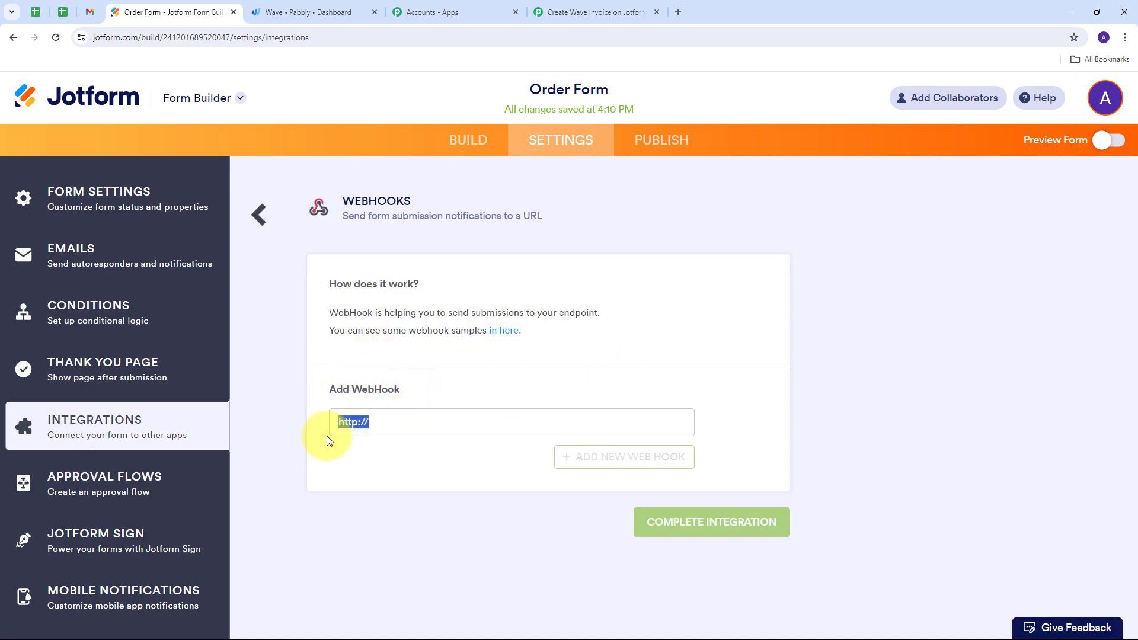
key("BackSpace")
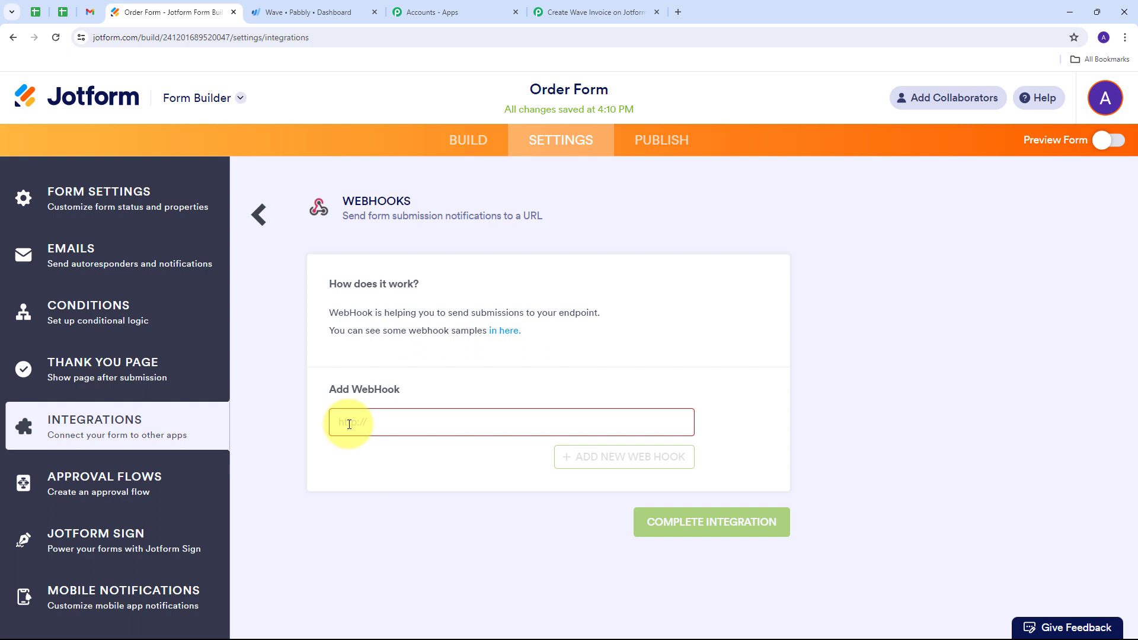
key("ctrl+v")
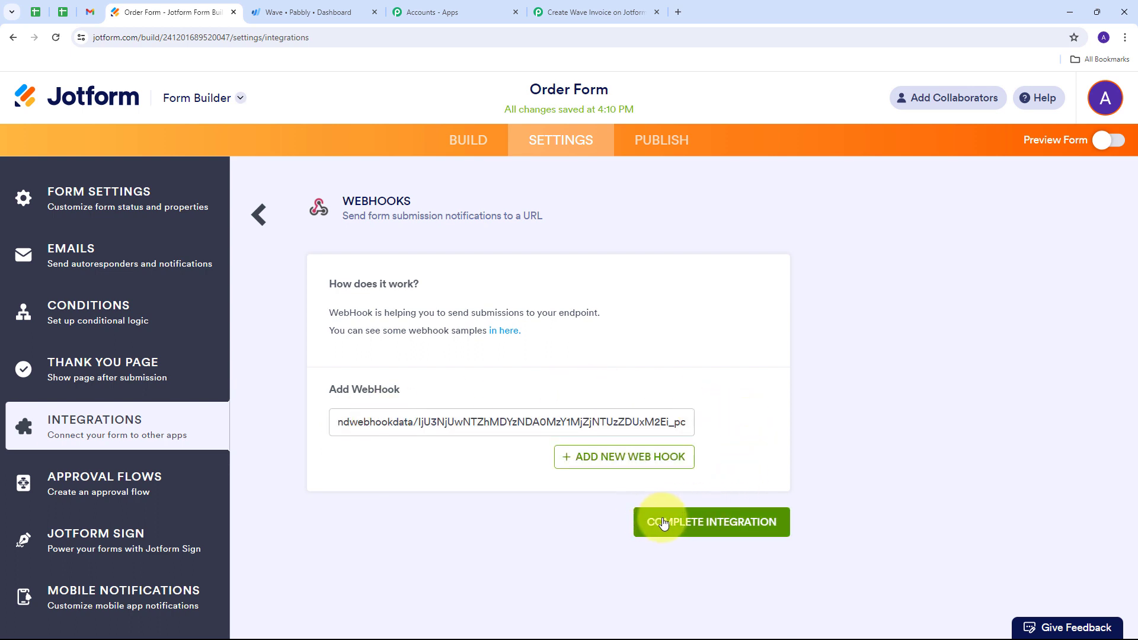
left_click(664, 523)
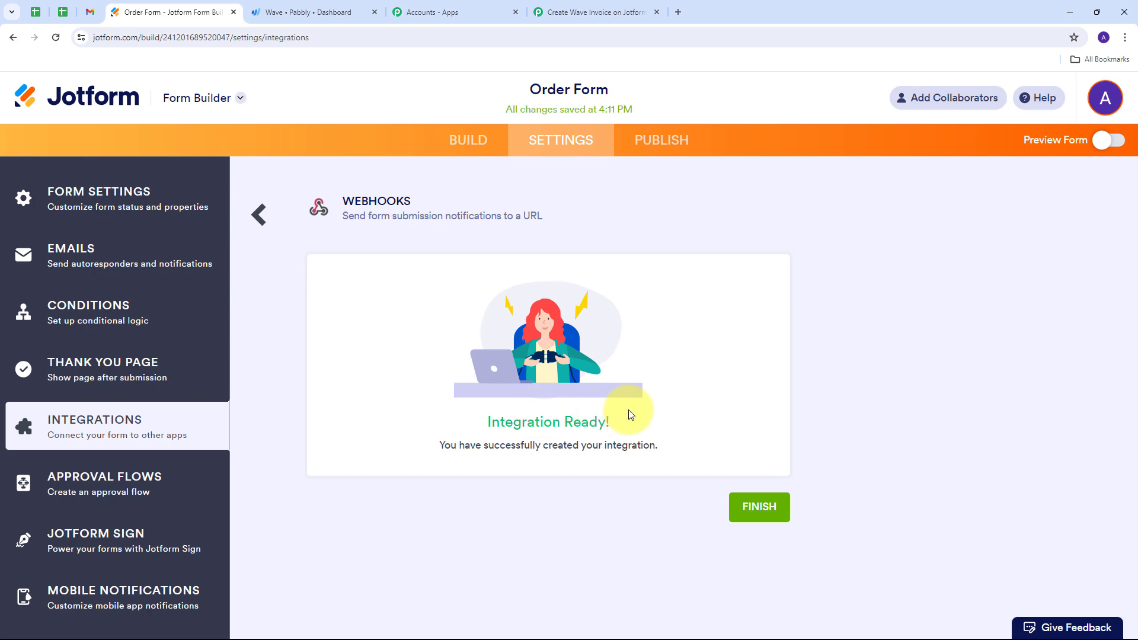
- Check the webhook capture status in the Pabbly workflow, and open the published Order Form from Jotform in its own tab
left_click(554, 14)
scroll(326, 446, "down", 1)
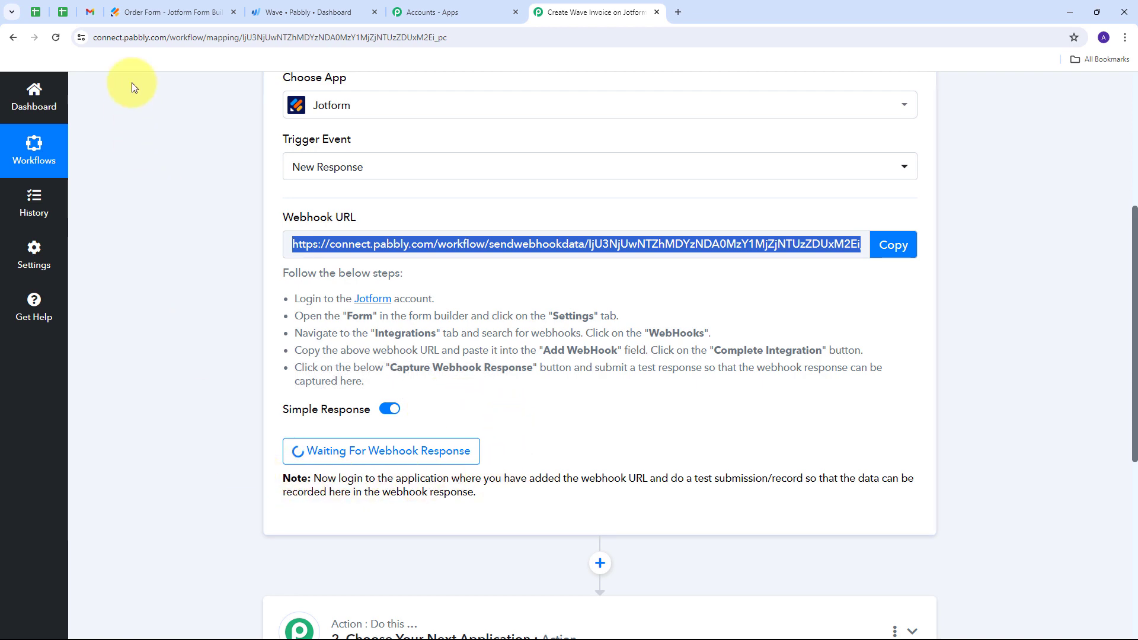
left_click(151, 10)
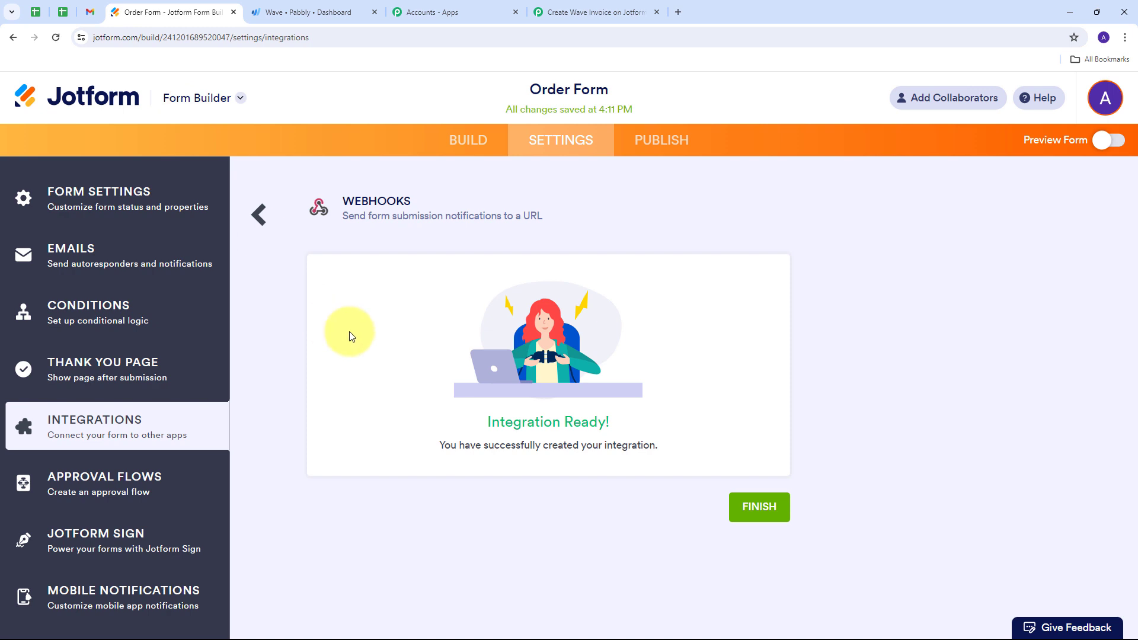
left_click(648, 146)
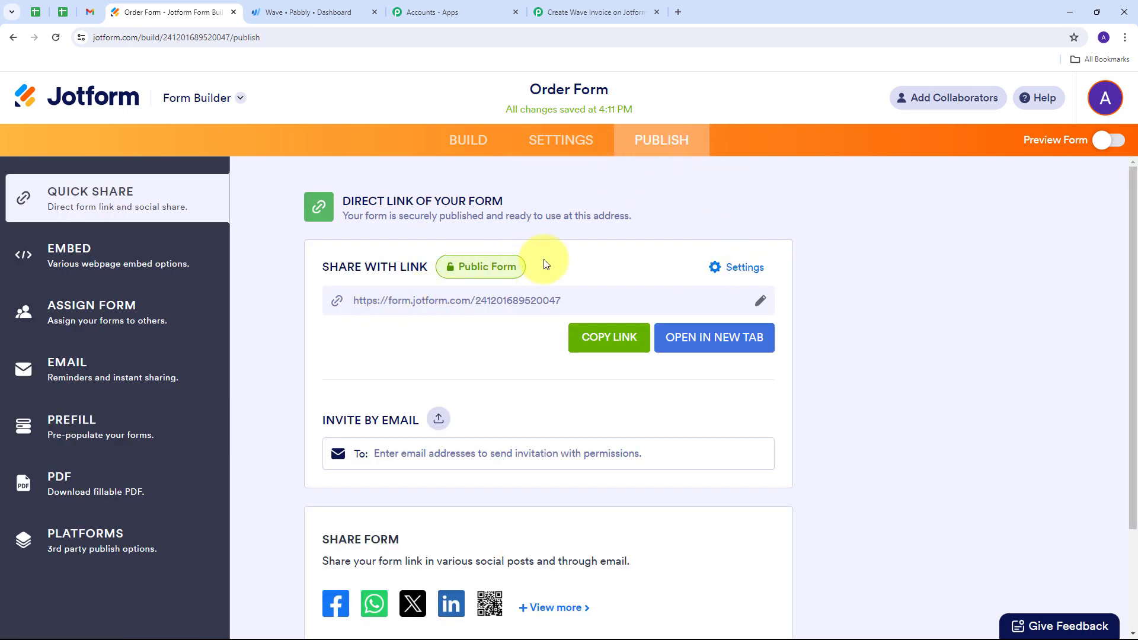
left_click(688, 343)
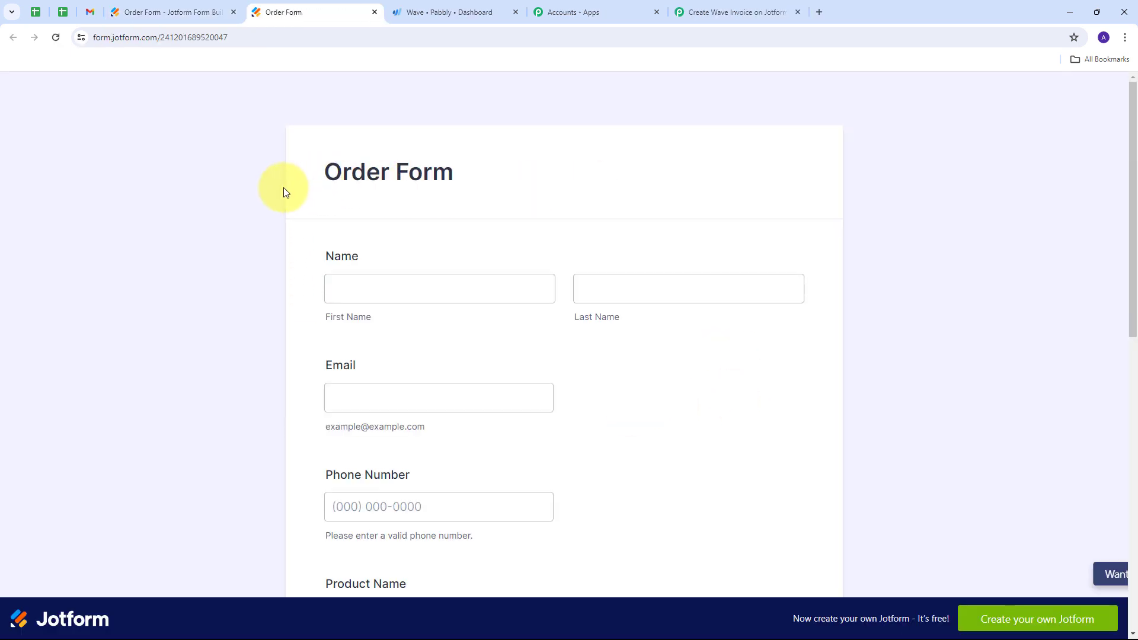
- Look over the blank Order Form's fields and enter the test customer's first and last name
scroll(284, 187, "down", 9)
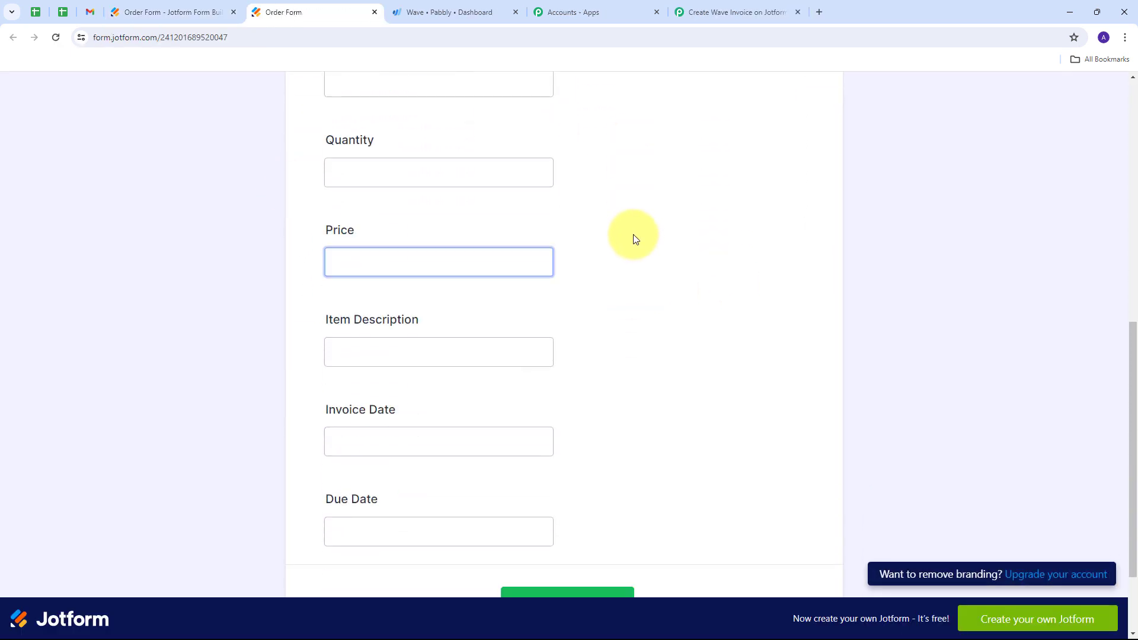
scroll(633, 238, "up", 9)
left_click(515, 278)
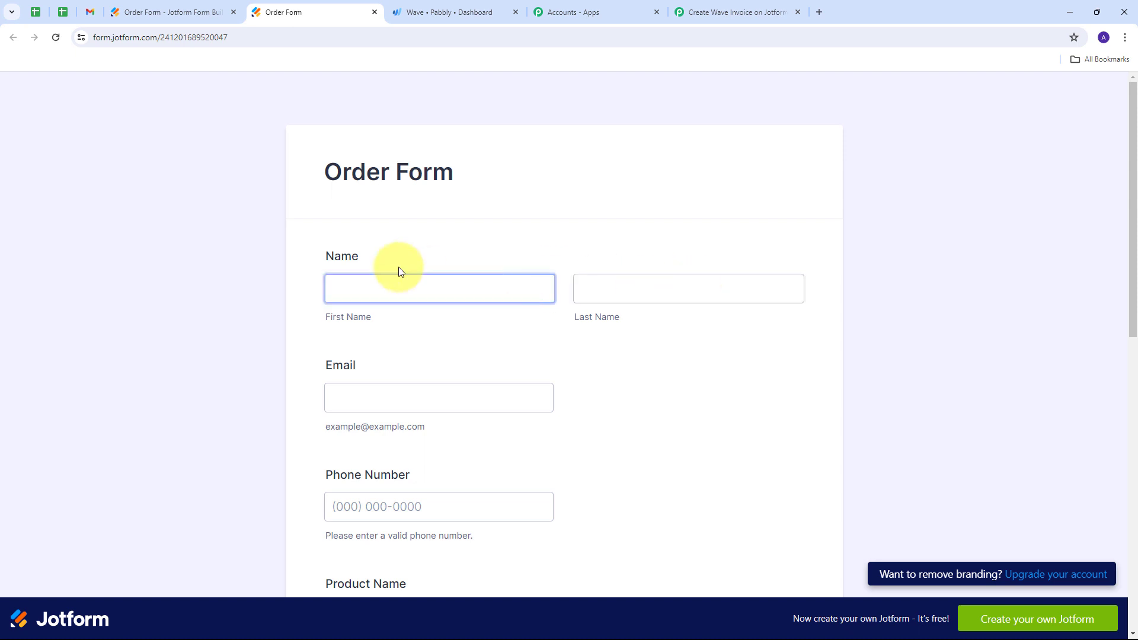
left_click(373, 290)
type("Demo")
left_click(596, 292)
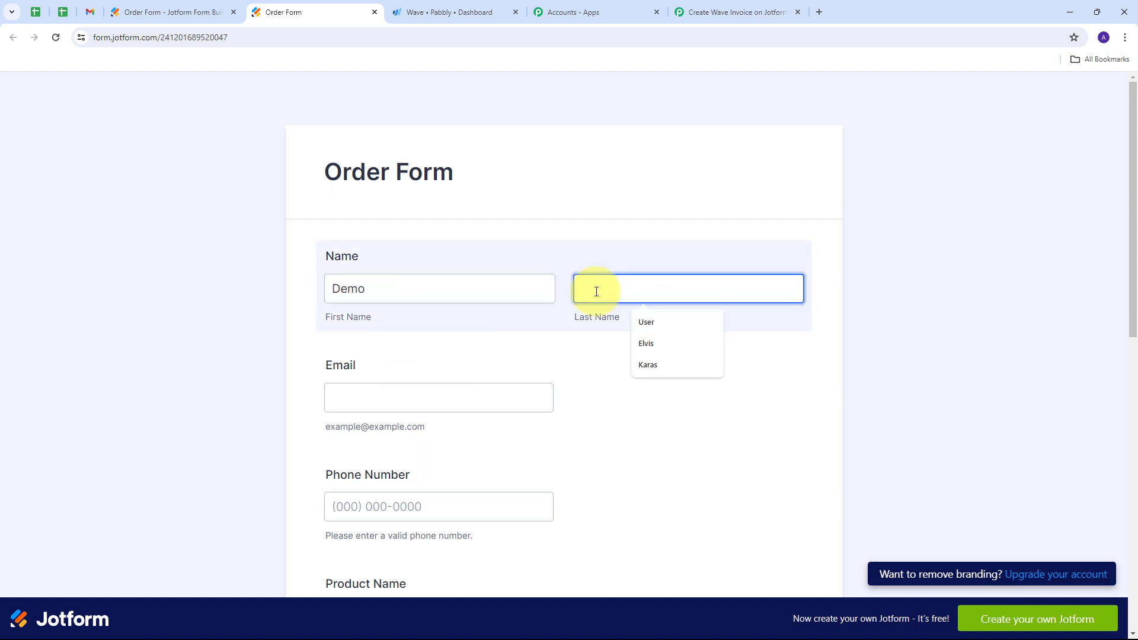
type("User")
- Fill in the test customer's e-mail address and phone number on the Order Form
left_click(364, 396)
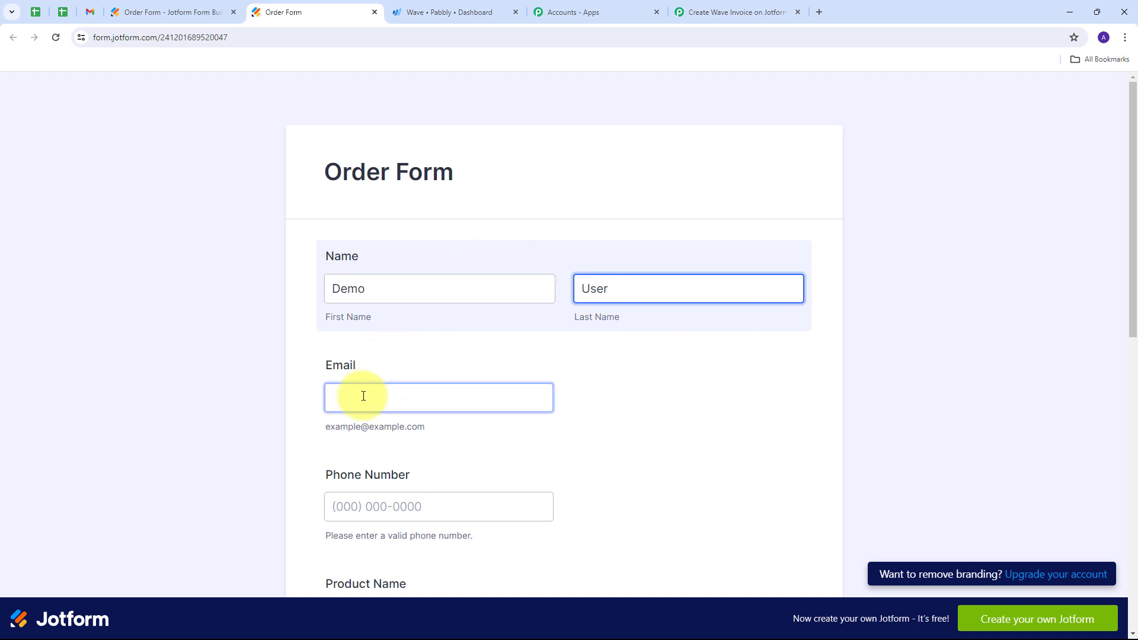
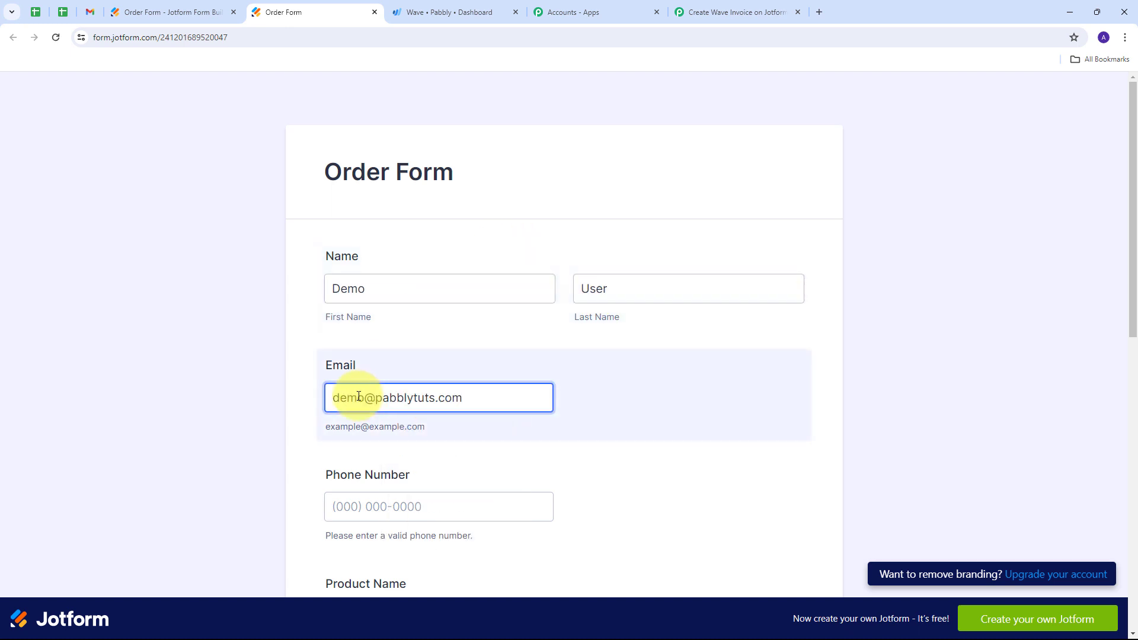
scroll(475, 328, "down", 2)
left_click(351, 379)
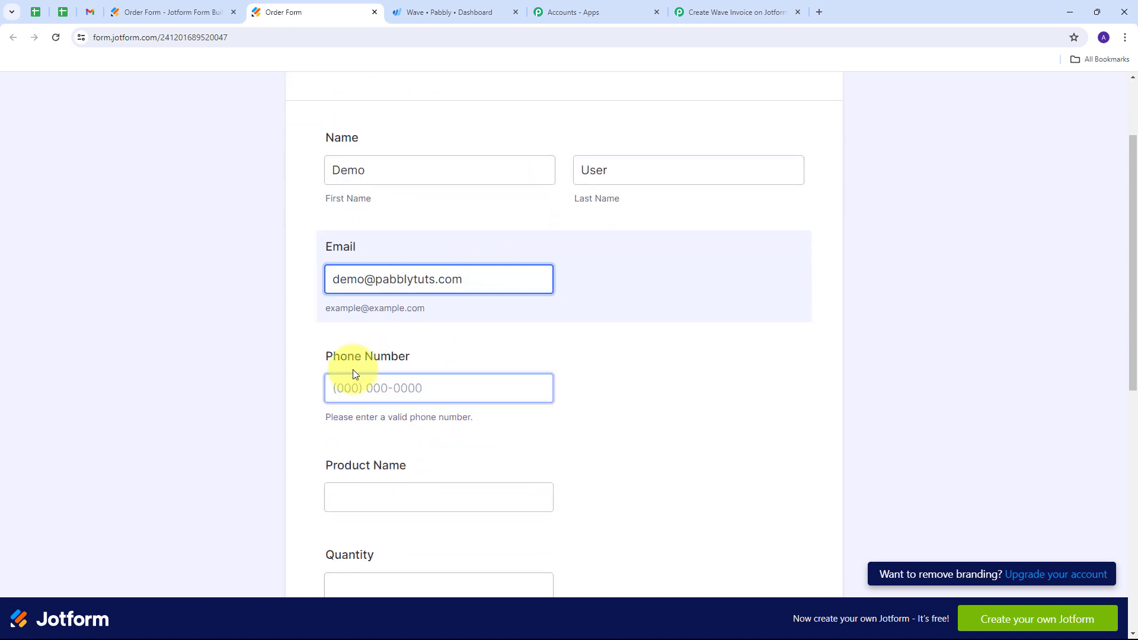
left_click(341, 386)
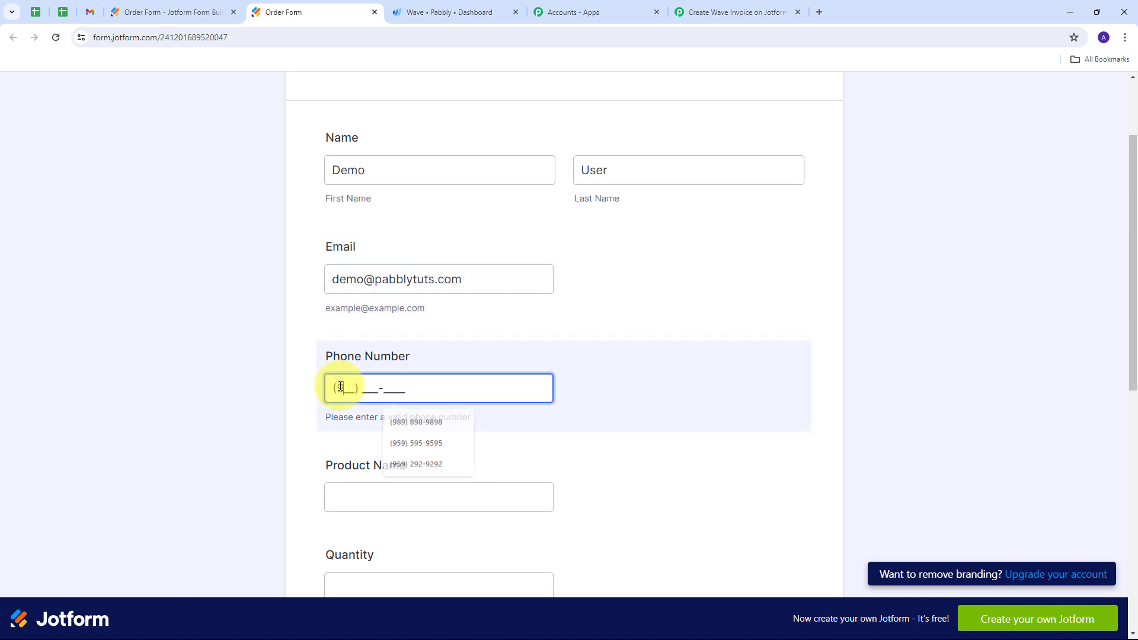
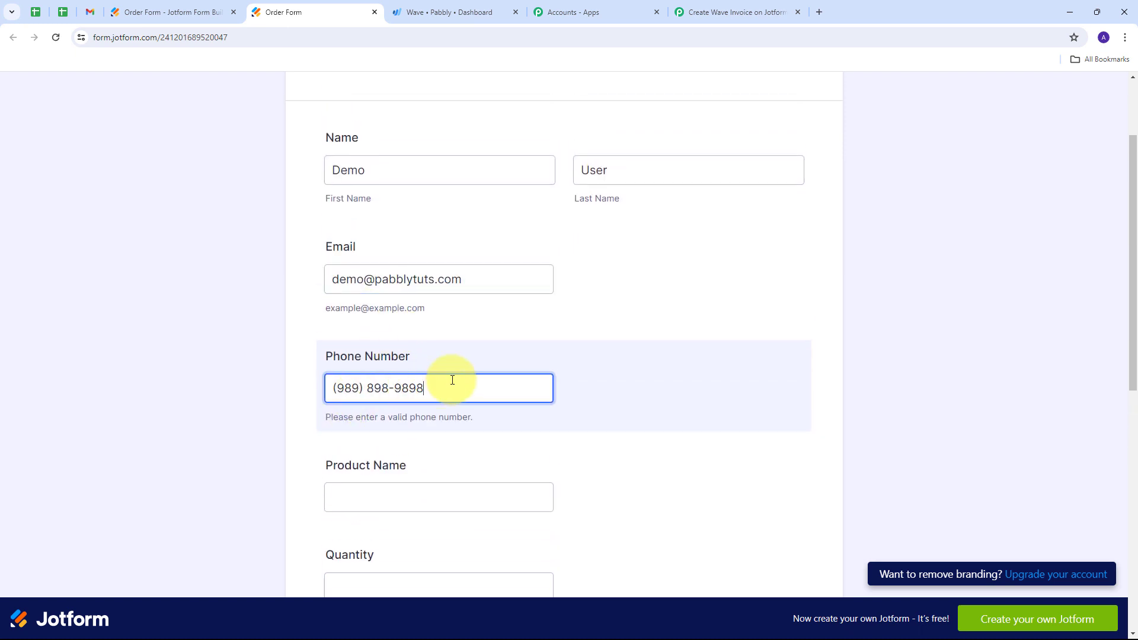
- Enter LED Bulb as the product name and 10 as the quantity
scroll(453, 368, "down", 4)
left_click(354, 260)
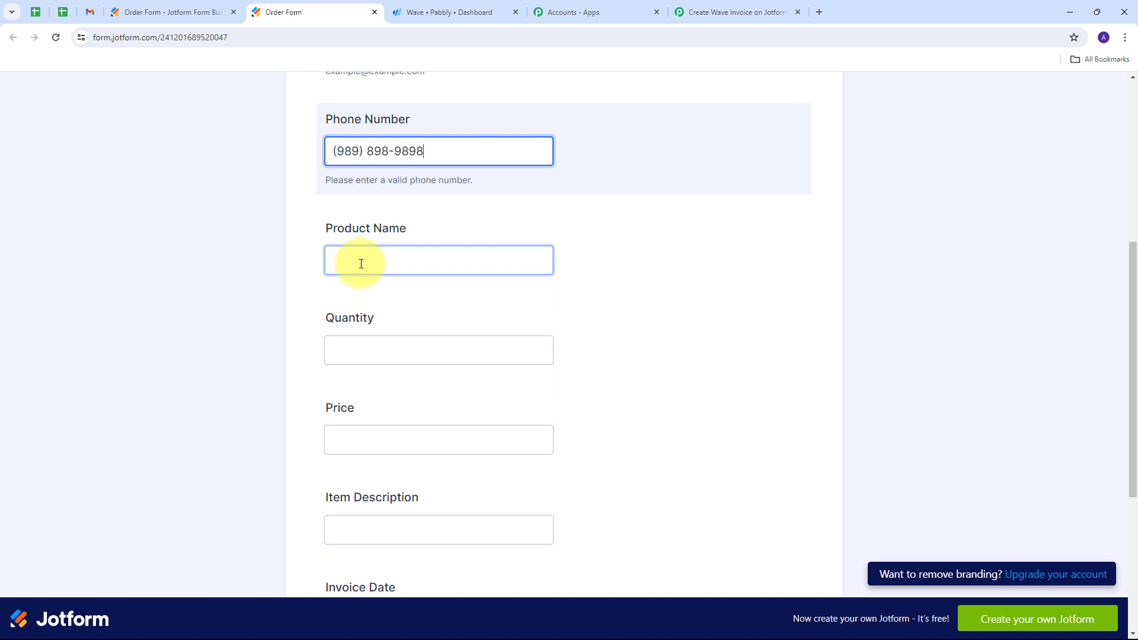
left_click(361, 263)
type("LED Bulb")
scroll(403, 261, "down", 1)
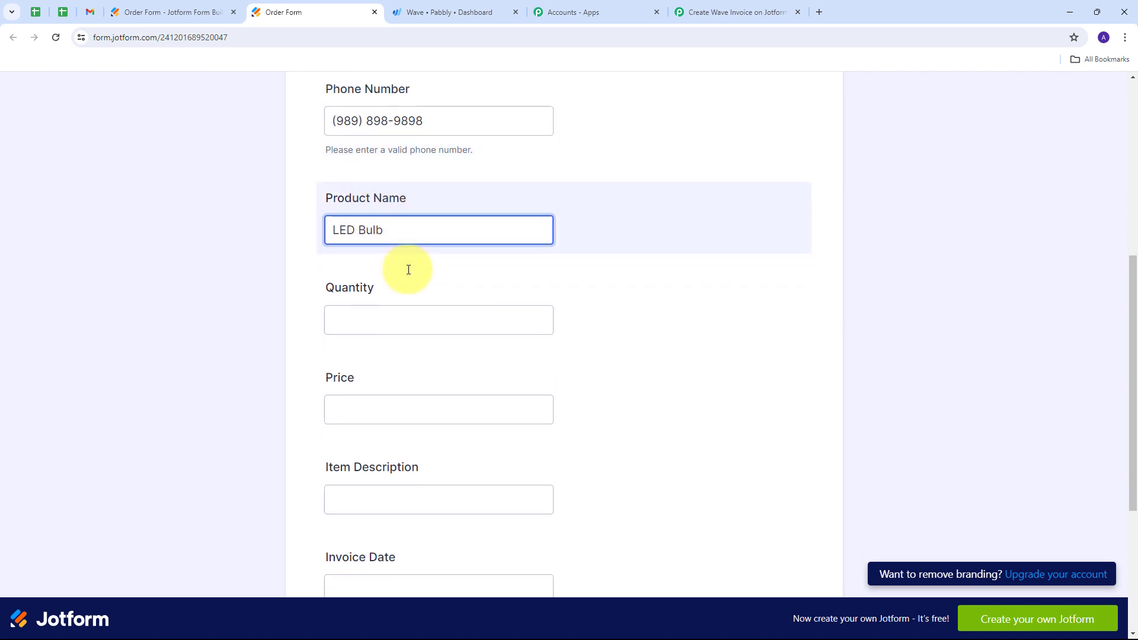
left_click(356, 294)
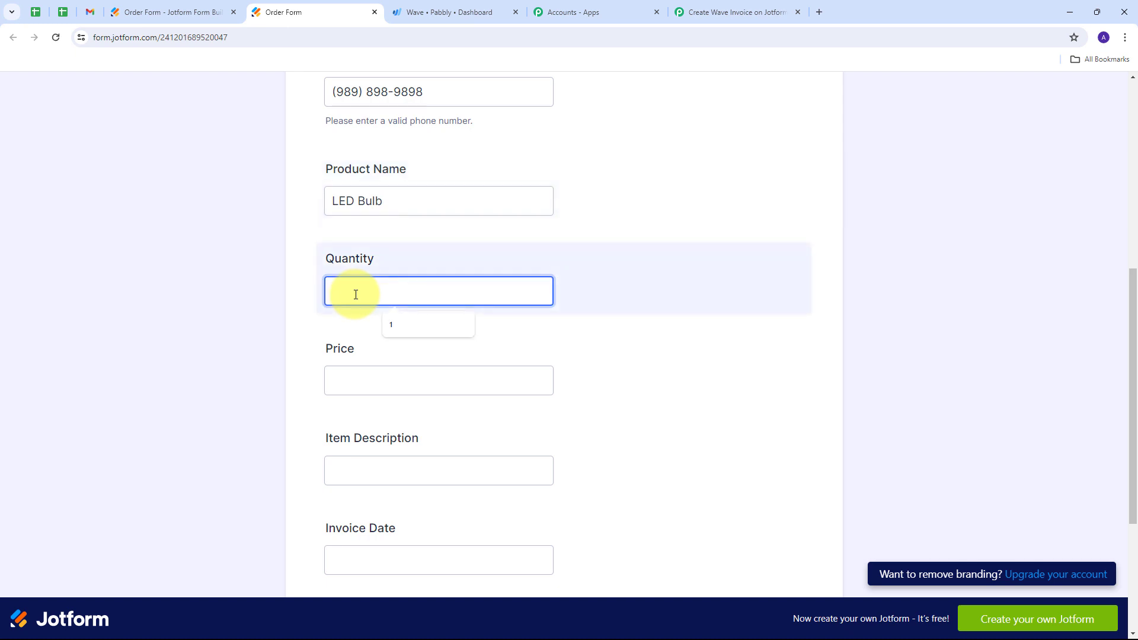
type("10")
- Set the price to 100 and the item description to Bulb
scroll(349, 308, "down", 1)
left_click(343, 330)
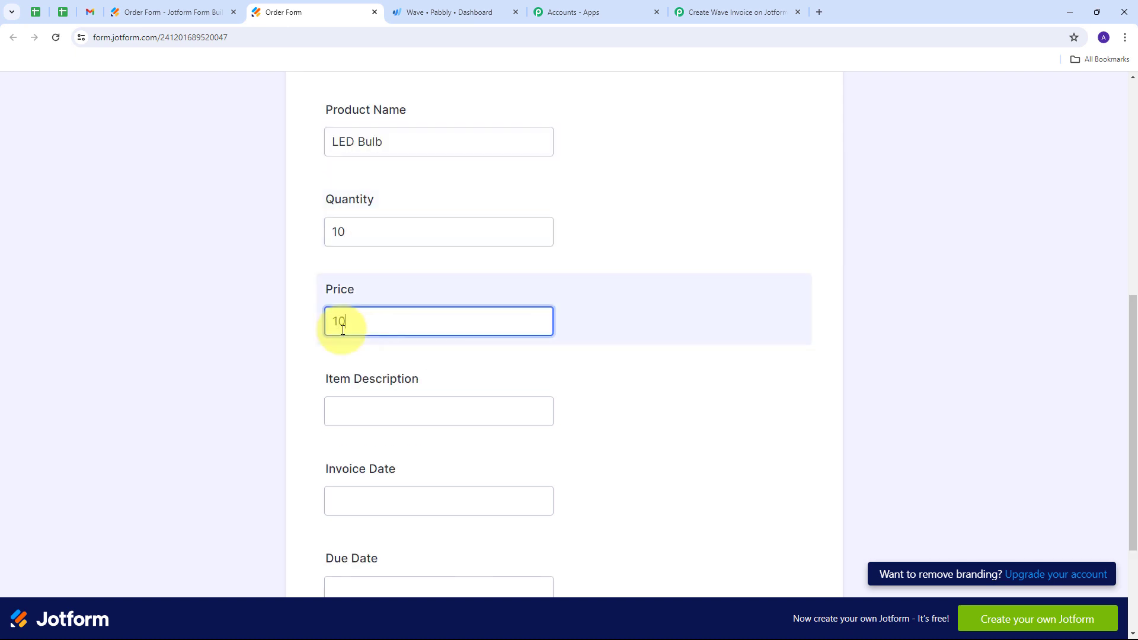
scroll(361, 309, "down", 2)
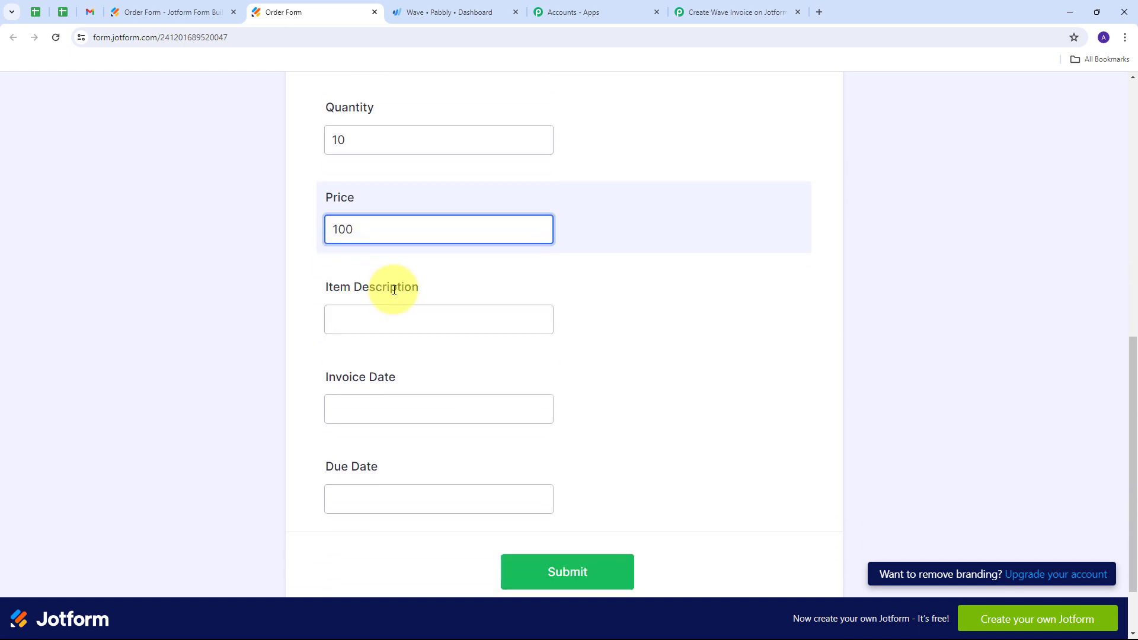
left_click(377, 293)
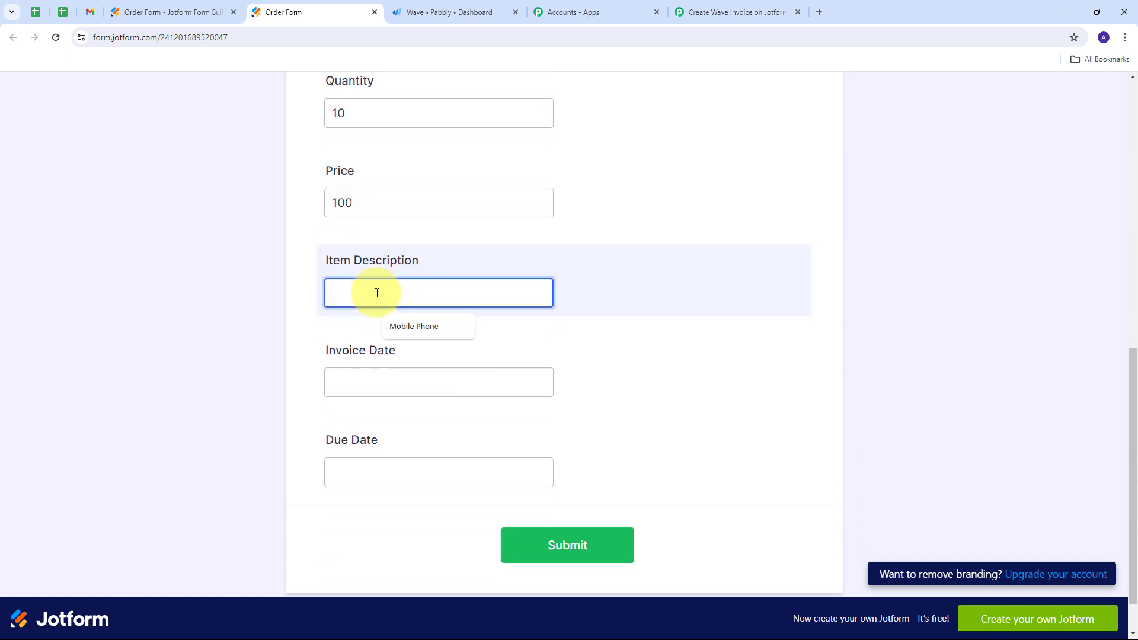
type("Bulb")
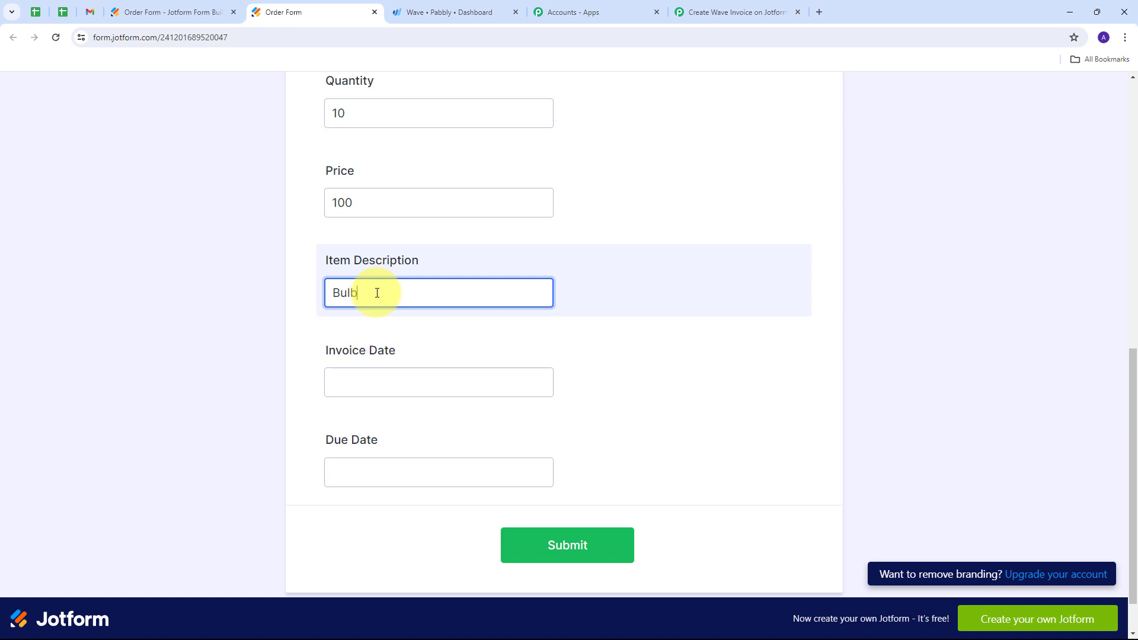
left_click(481, 232)
- Set the invoice date to 2024-04-30 and the due date to 2024-05-05, and submit the Order Form
scroll(468, 237, "down", 1)
left_click(350, 329)
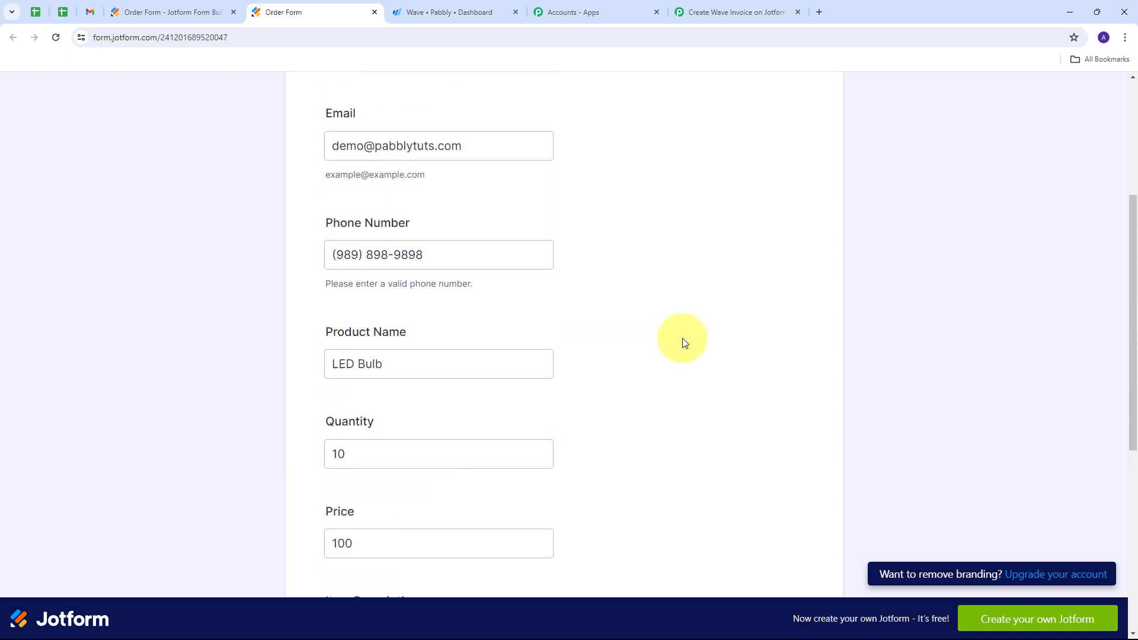
scroll(620, 328, "up", 3)
scroll(623, 328, "down", 8)
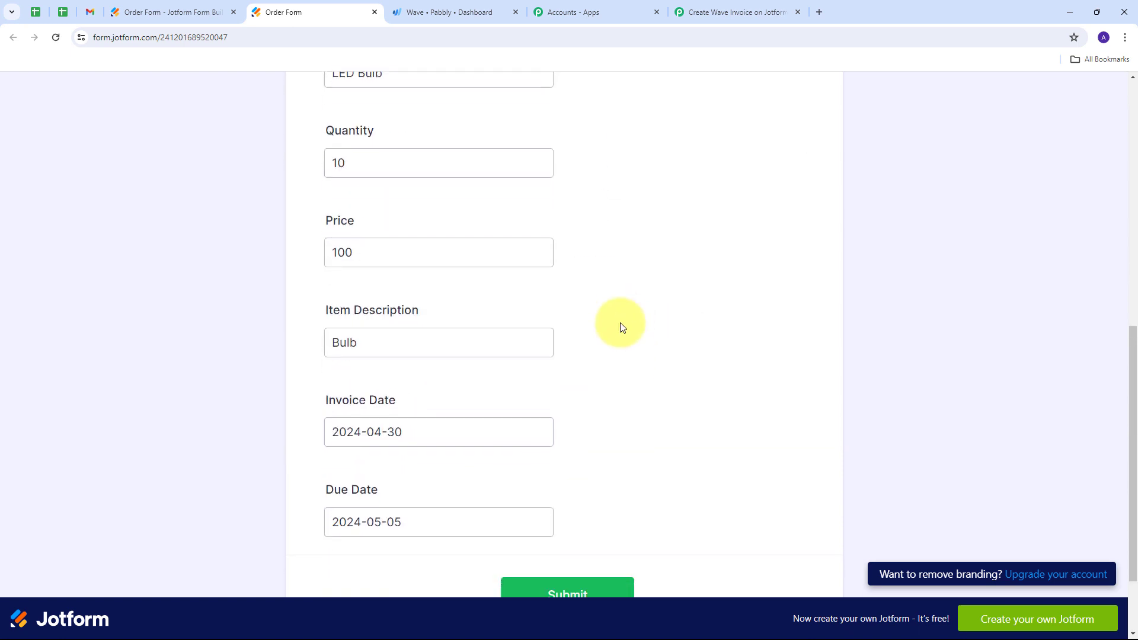
scroll(622, 326, "down", 2)
left_click(565, 490)
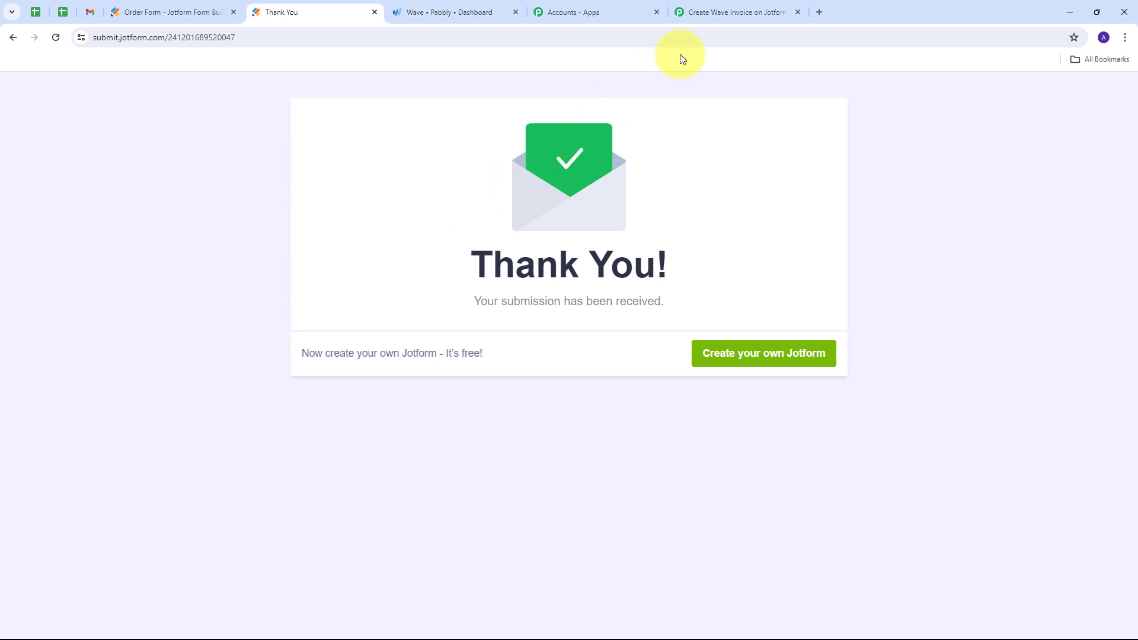
- Switch back to the Pabbly Connect workflow and examine the Jotform response captured by the trigger
left_click(719, 15)
scroll(645, 298, "down", 1)
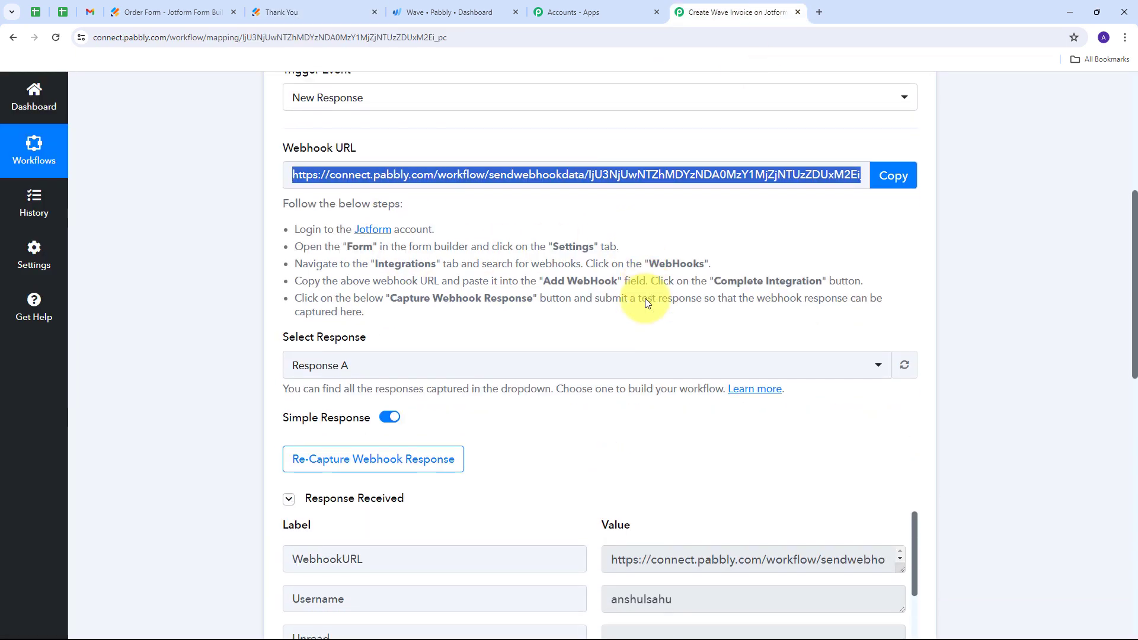
scroll(649, 285, "down", 5)
scroll(978, 249, "down", 4)
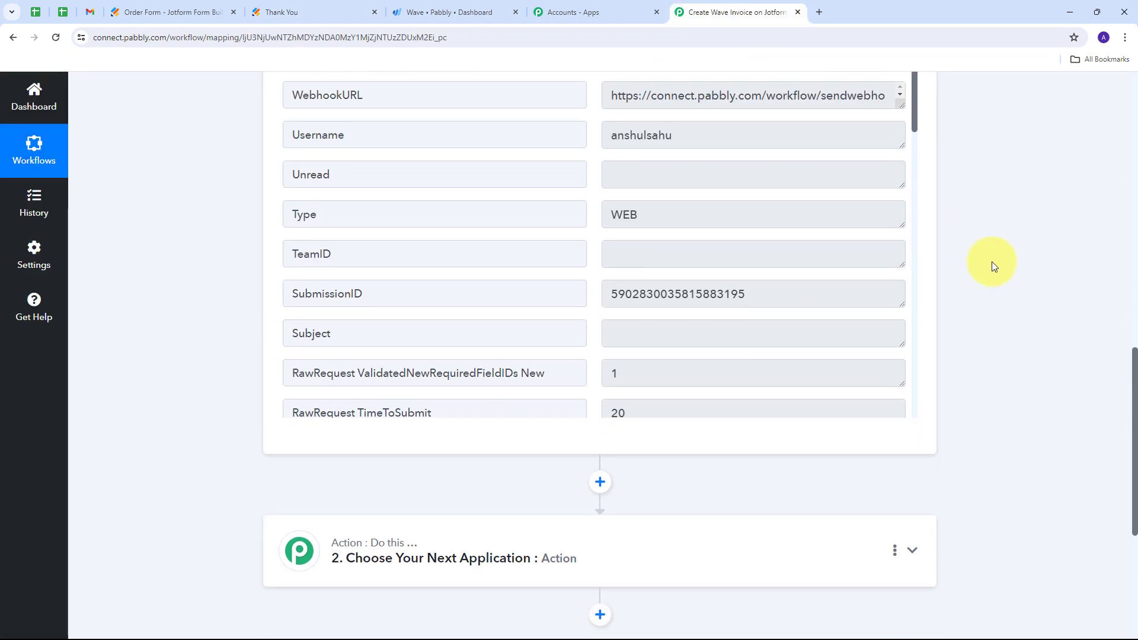
scroll(743, 185, "down", 6)
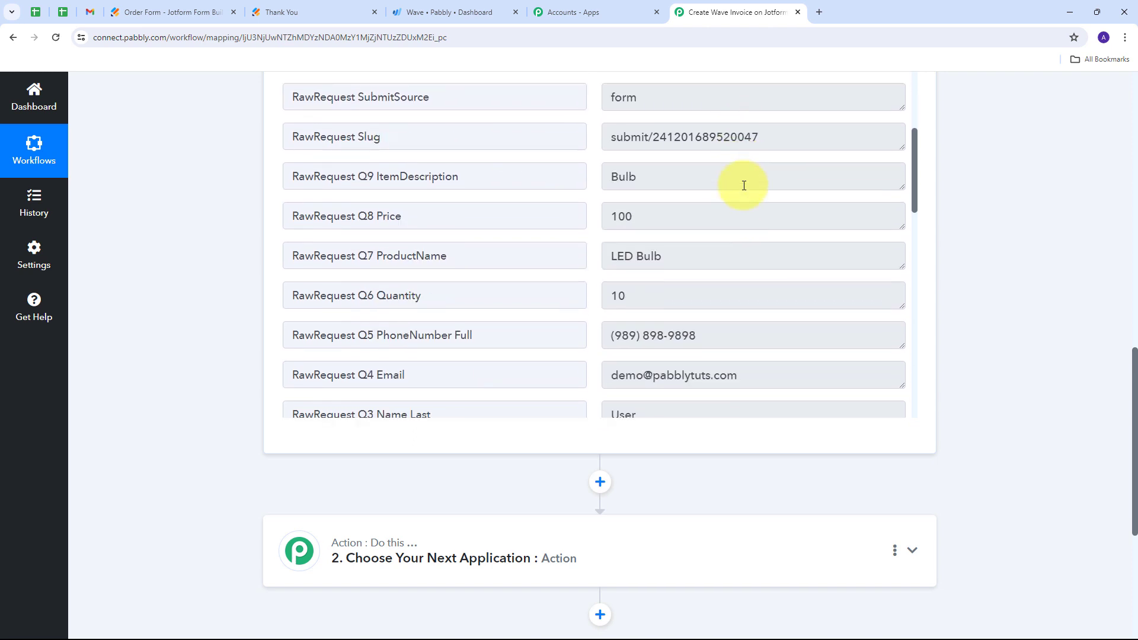
scroll(797, 258, "up", 1)
scroll(1016, 265, "down", 1)
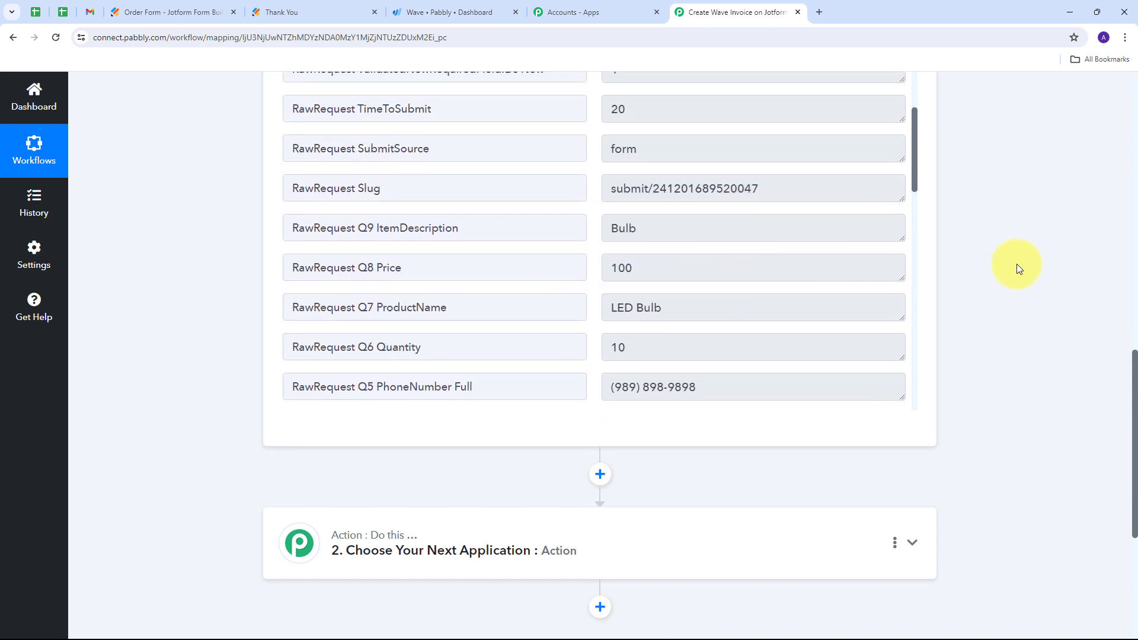
scroll(1016, 264, "up", 2)
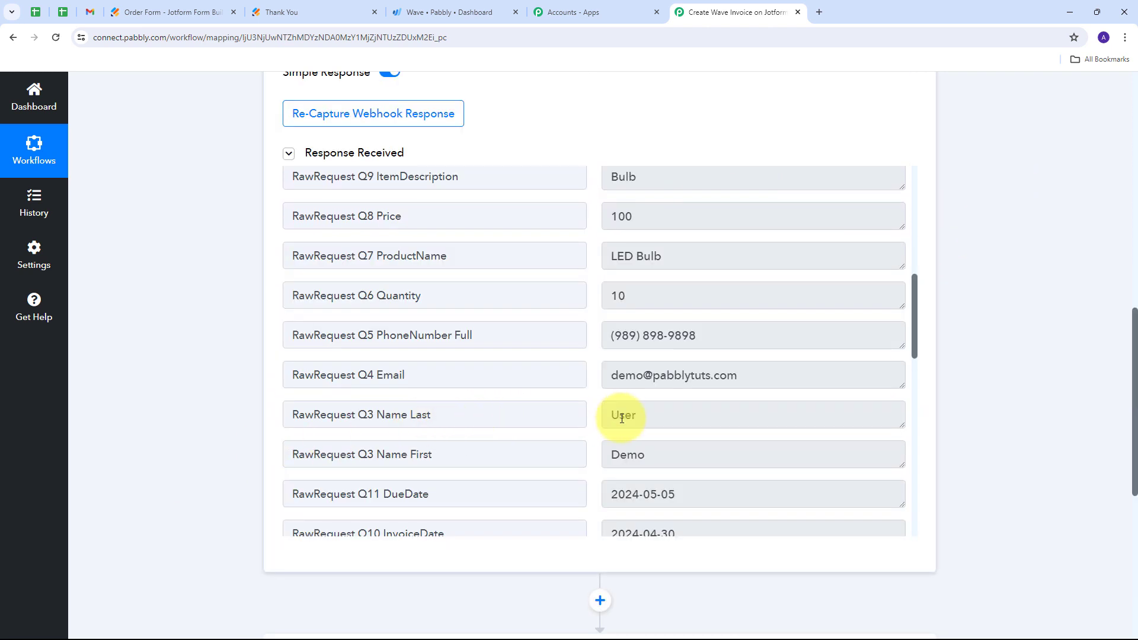
- Check the first name, last name and e-mail values in the captured response against the test submission
left_click(679, 455)
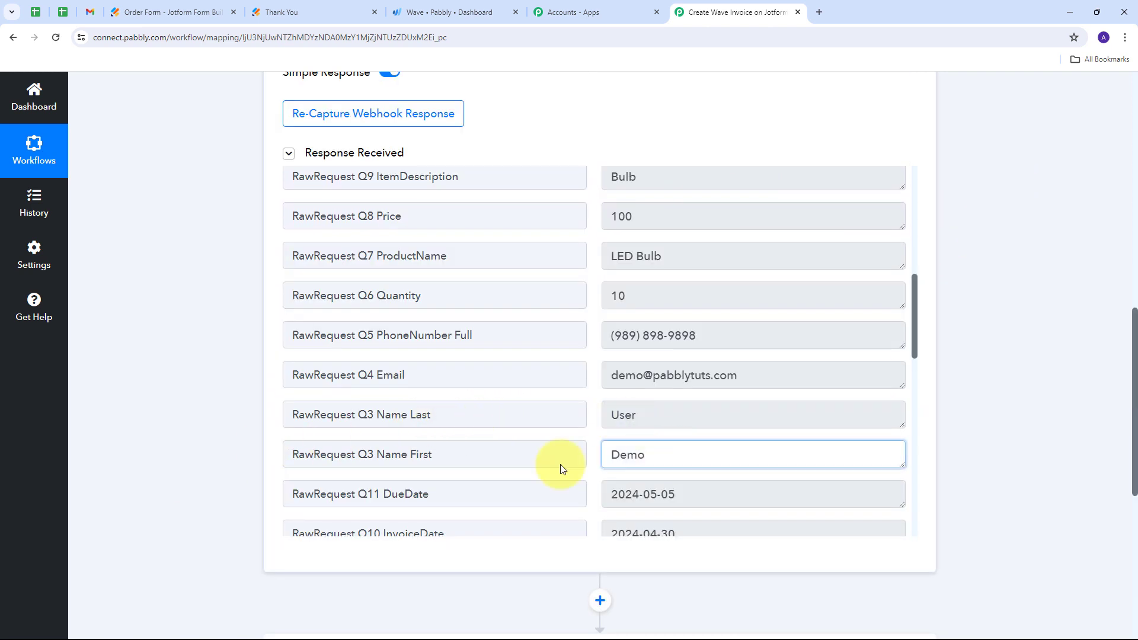
key("ctrl+a")
left_click(667, 415)
key("ctrl+a")
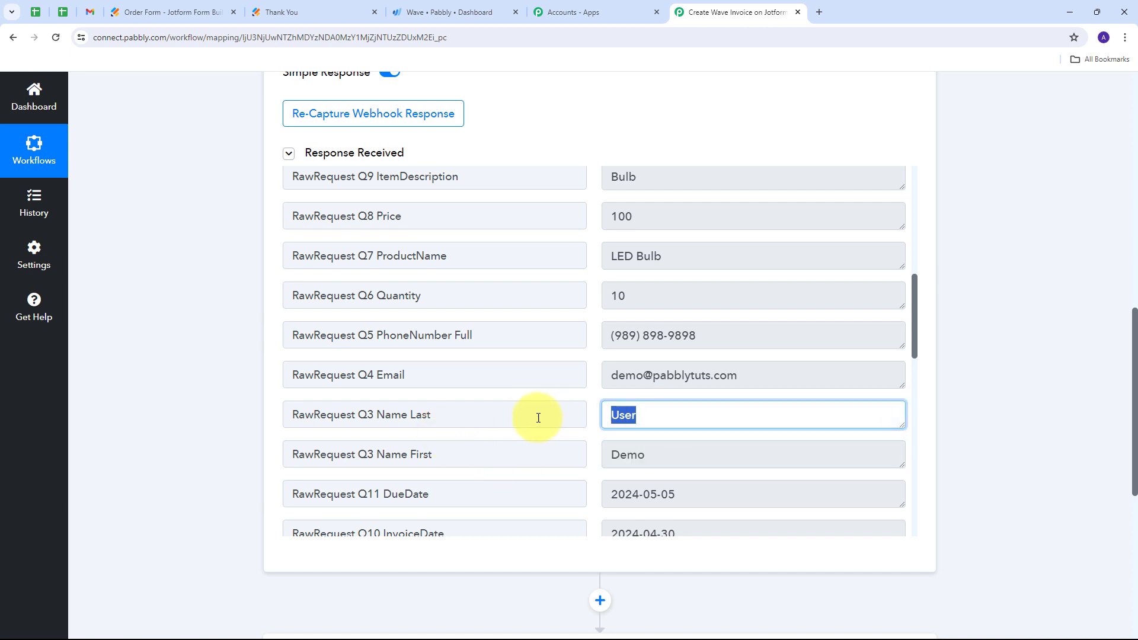
left_click(737, 375)
key("ctrl+a")
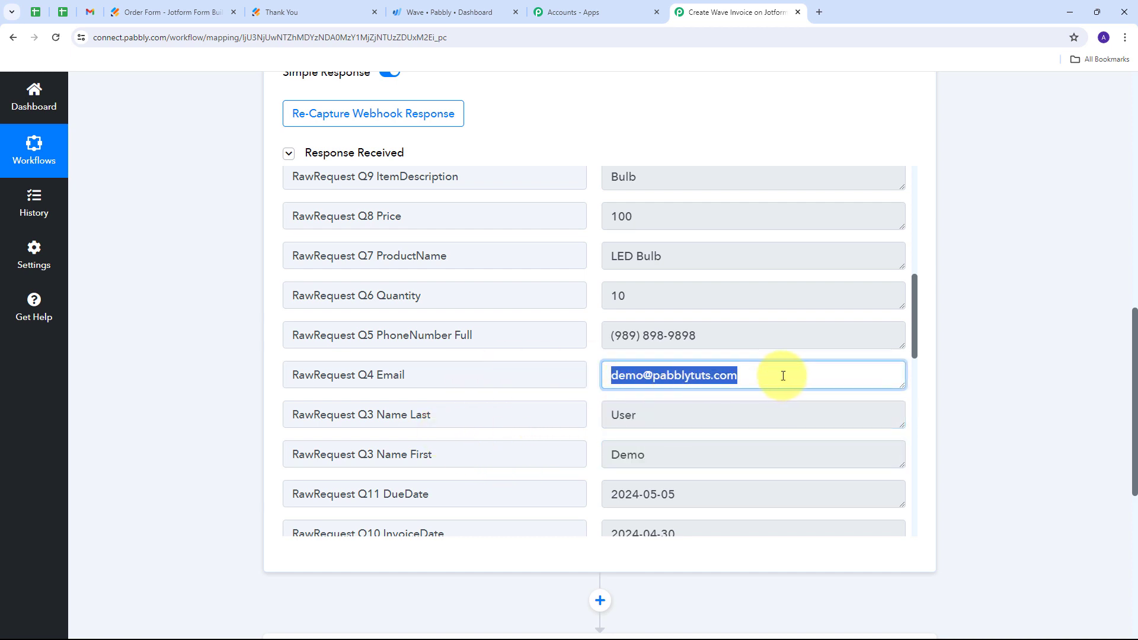
- Check the phone number, quantity, product name, item description and price in the captured Jotform response
left_click_drag(740, 337, 549, 338)
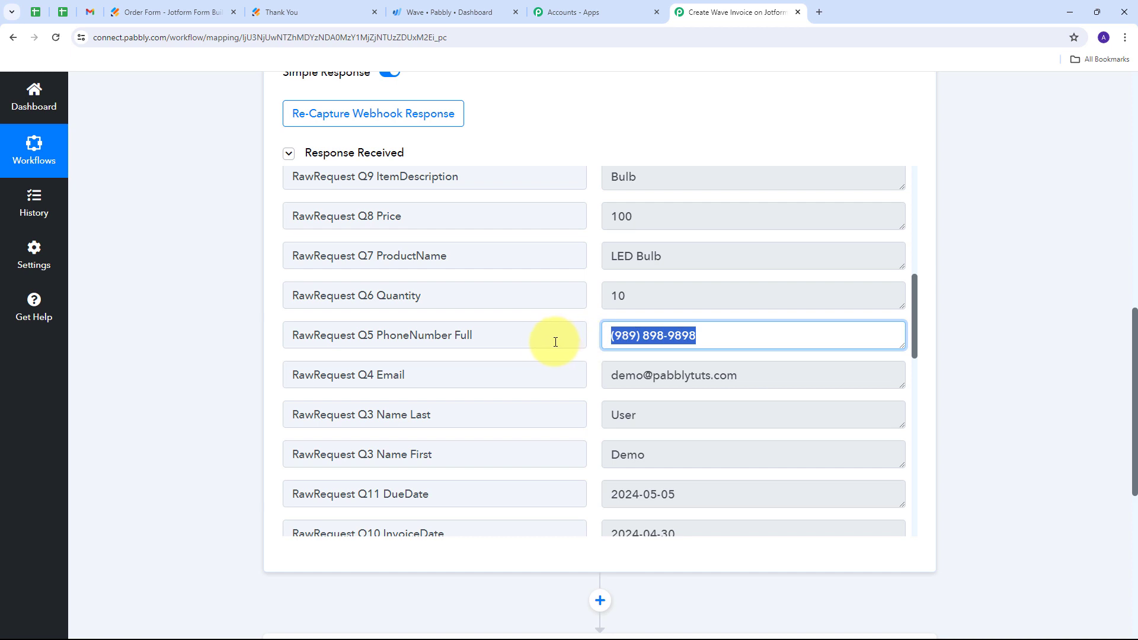
scroll(508, 358, "up", 2)
left_click_drag(666, 408, 528, 409)
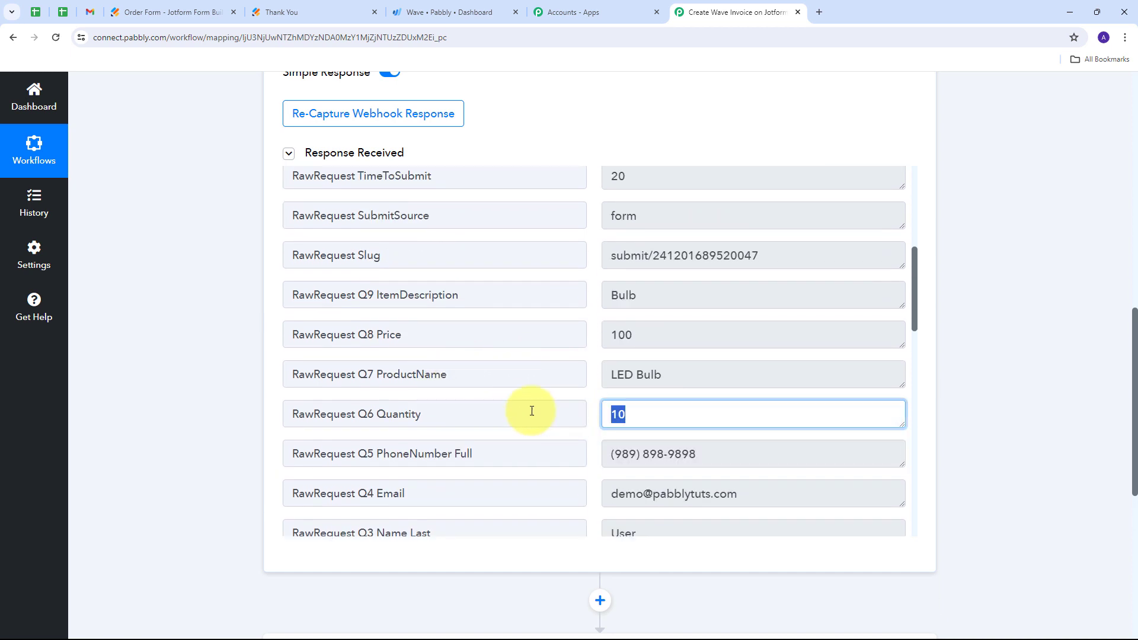
left_click_drag(750, 376, 574, 373)
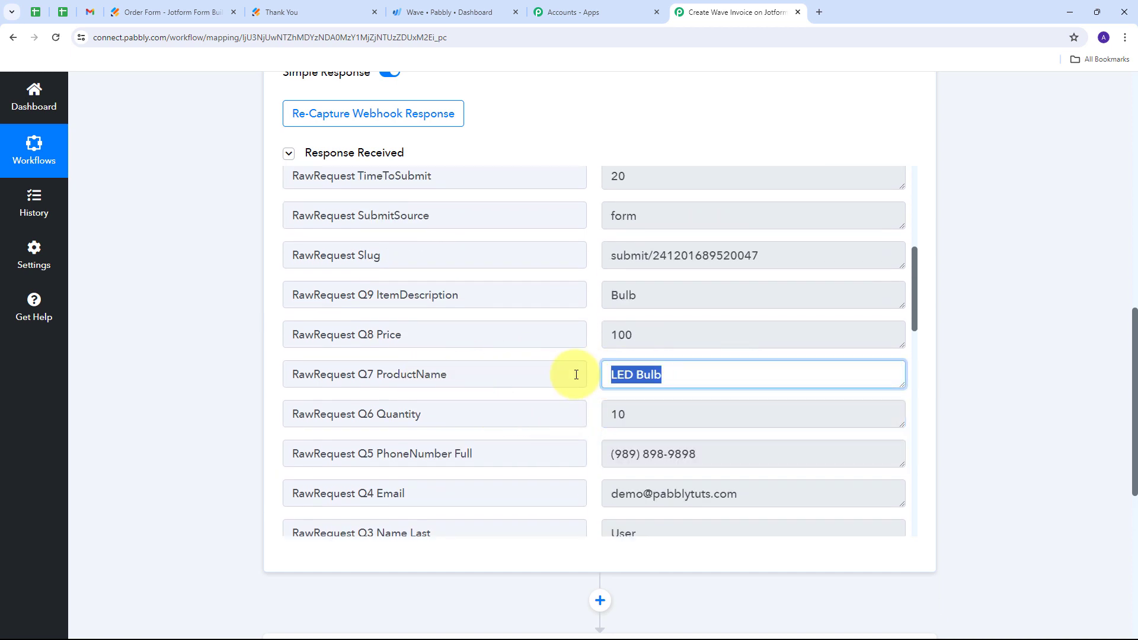
left_click_drag(725, 292, 554, 302)
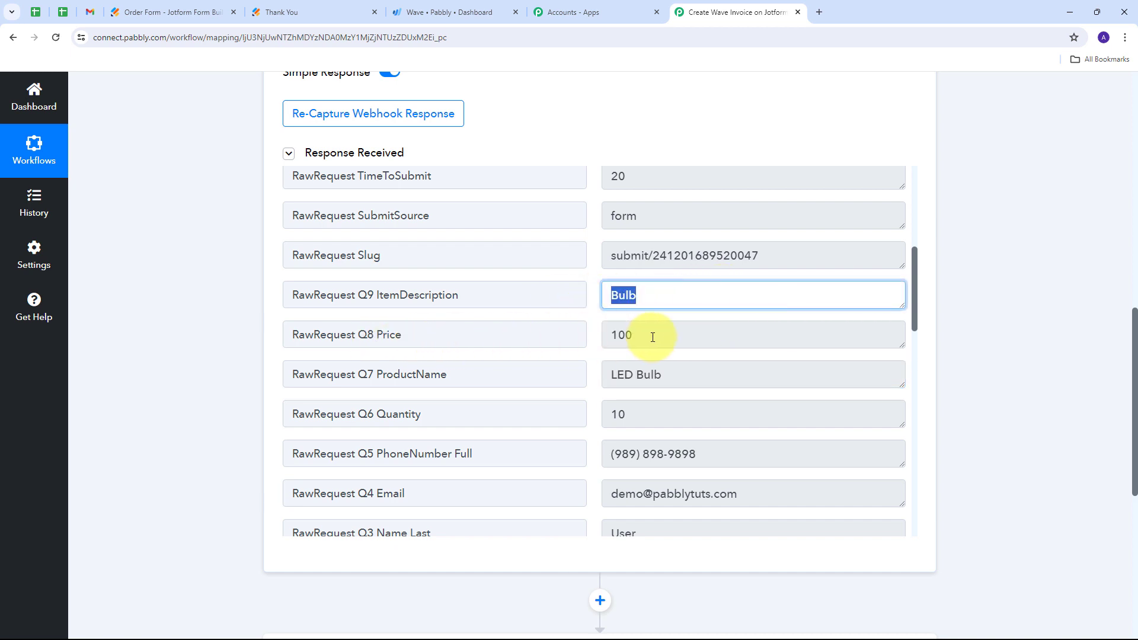
left_click_drag(680, 336, 553, 337)
- Review the invoice date and due date fields in the captured response, and locate the customer's e-mail value
scroll(602, 330, "up", 1)
scroll(653, 328, "down", 8)
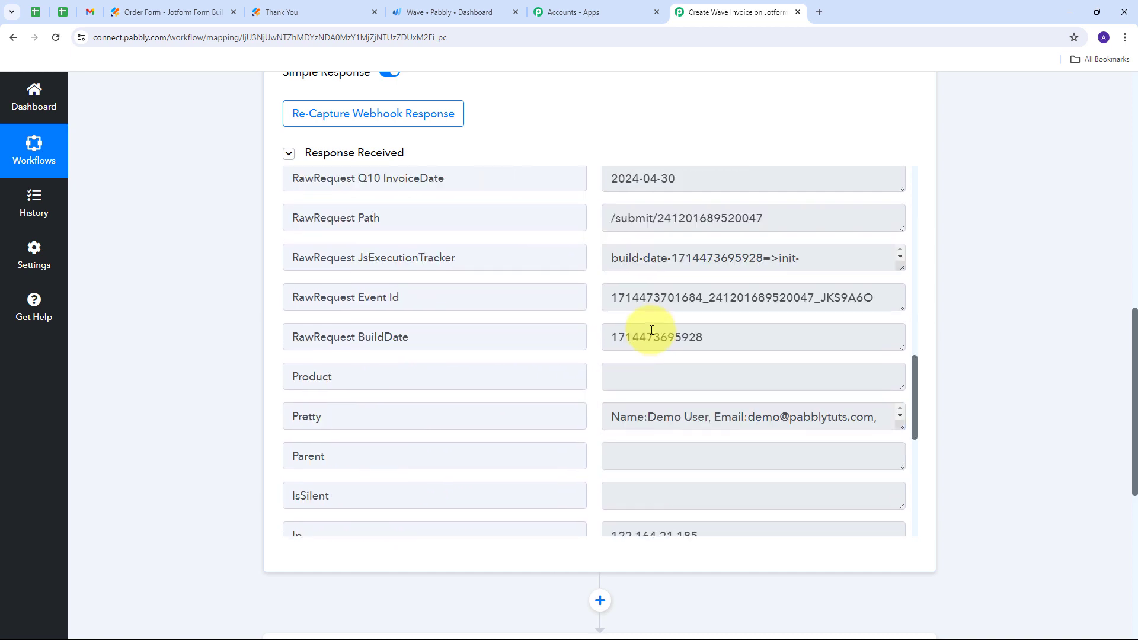
scroll(650, 333, "up", 3)
scroll(651, 330, "up", 2)
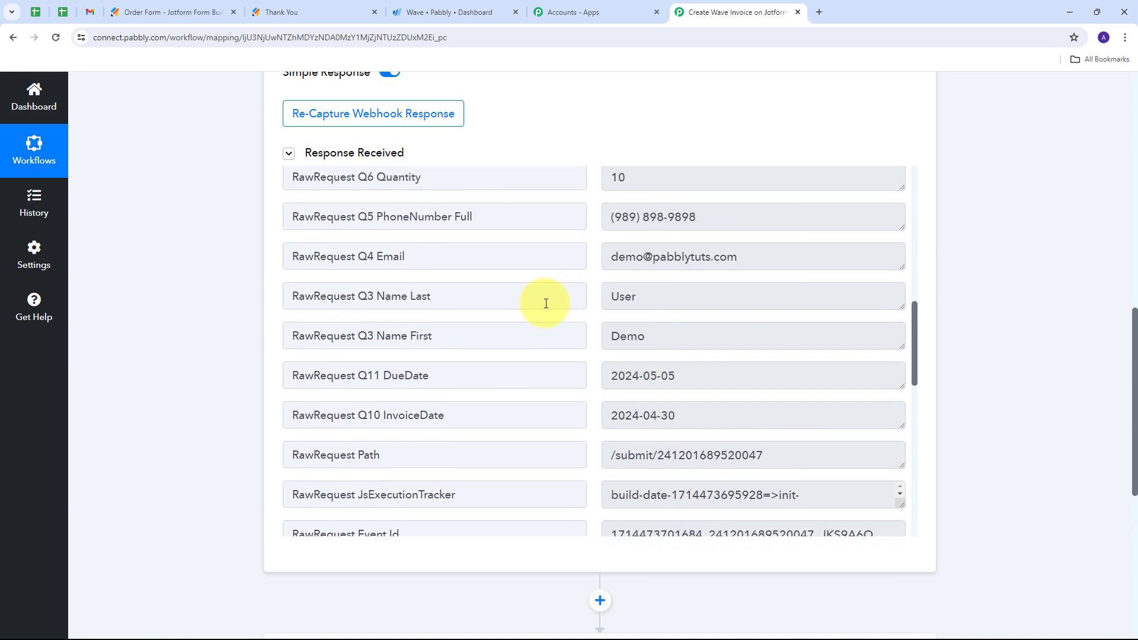
scroll(609, 306, "up", 1)
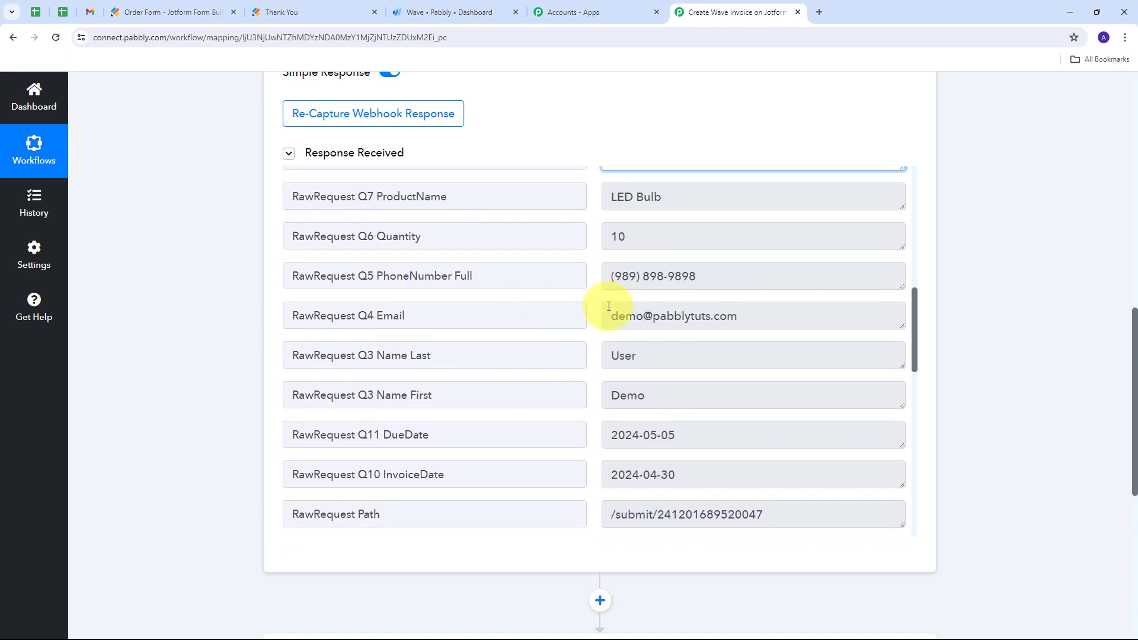
left_click(598, 335)
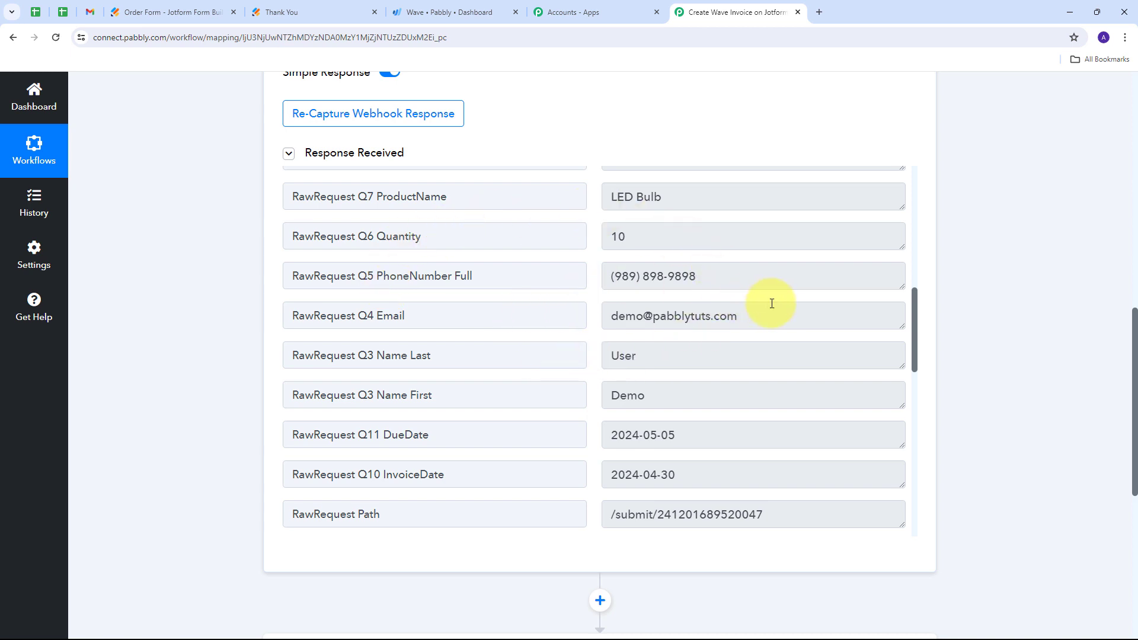
left_click_drag(772, 304, 596, 317)
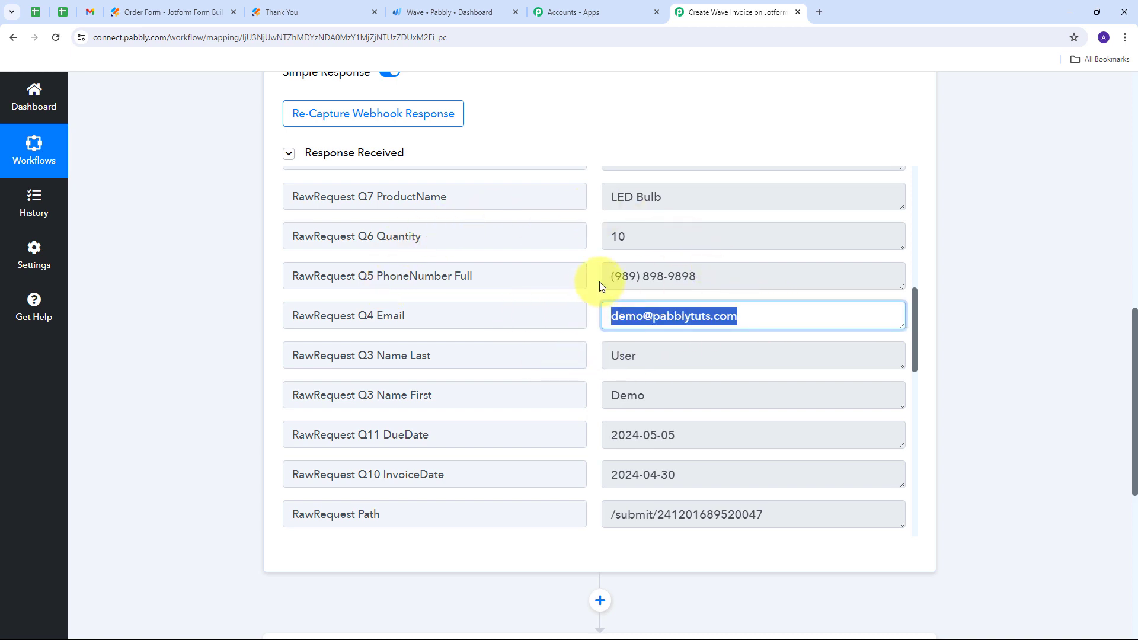
- Open the workflow's second step and choose Wave as the action application
scroll(994, 245, "down", 5)
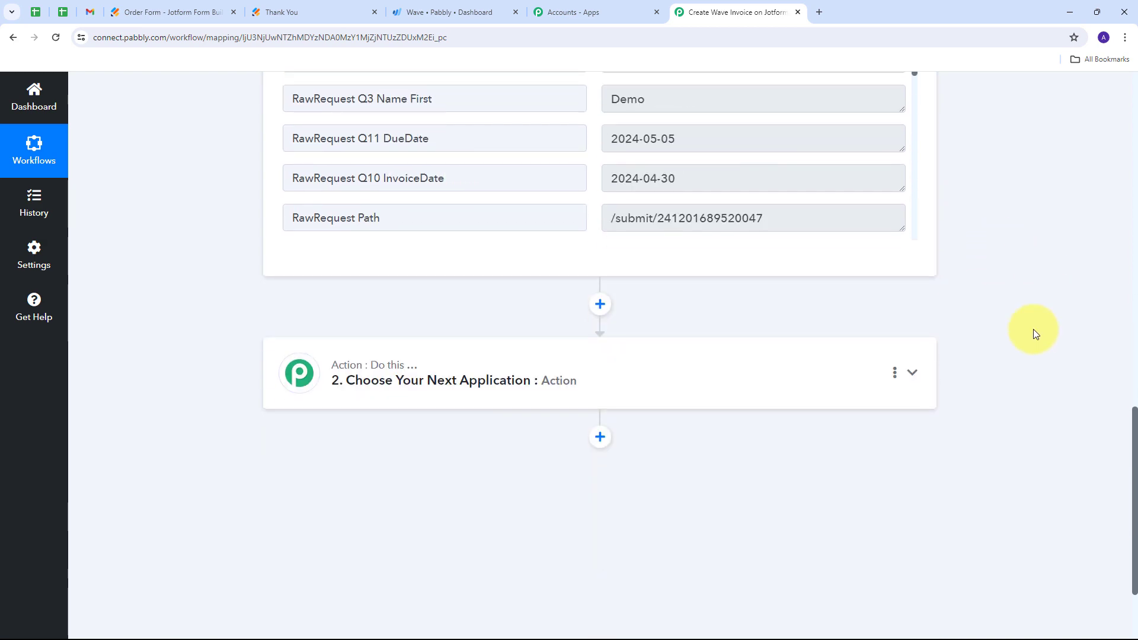
scroll(332, 383, "up", 3)
scroll(474, 409, "down", 5)
scroll(981, 419, "down", 4)
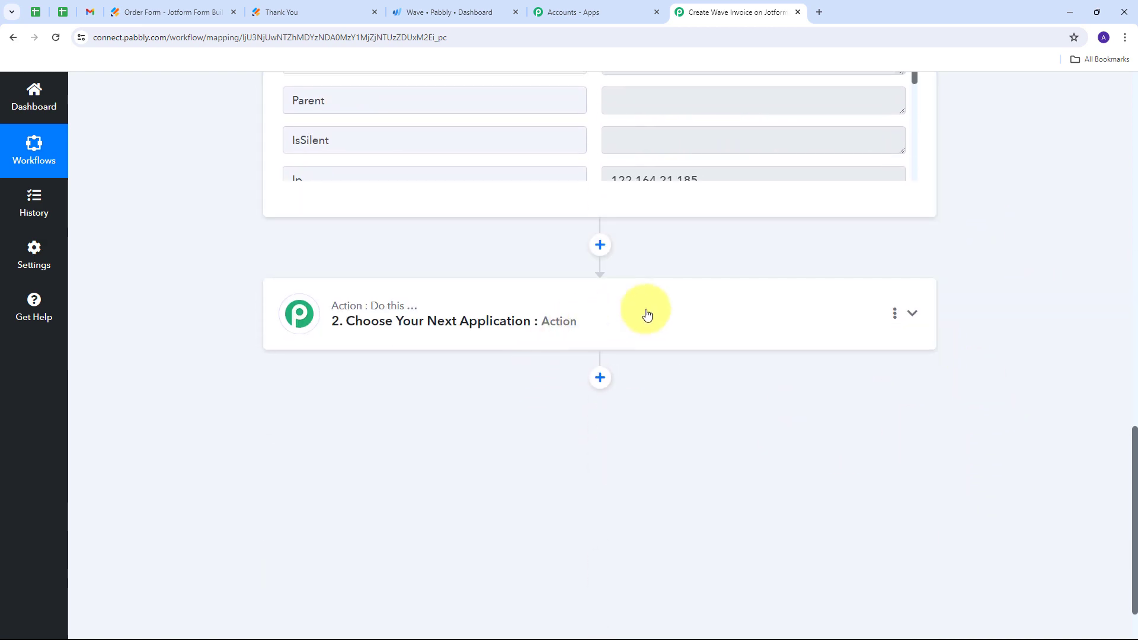
left_click(757, 325)
scroll(363, 380, "up", 3)
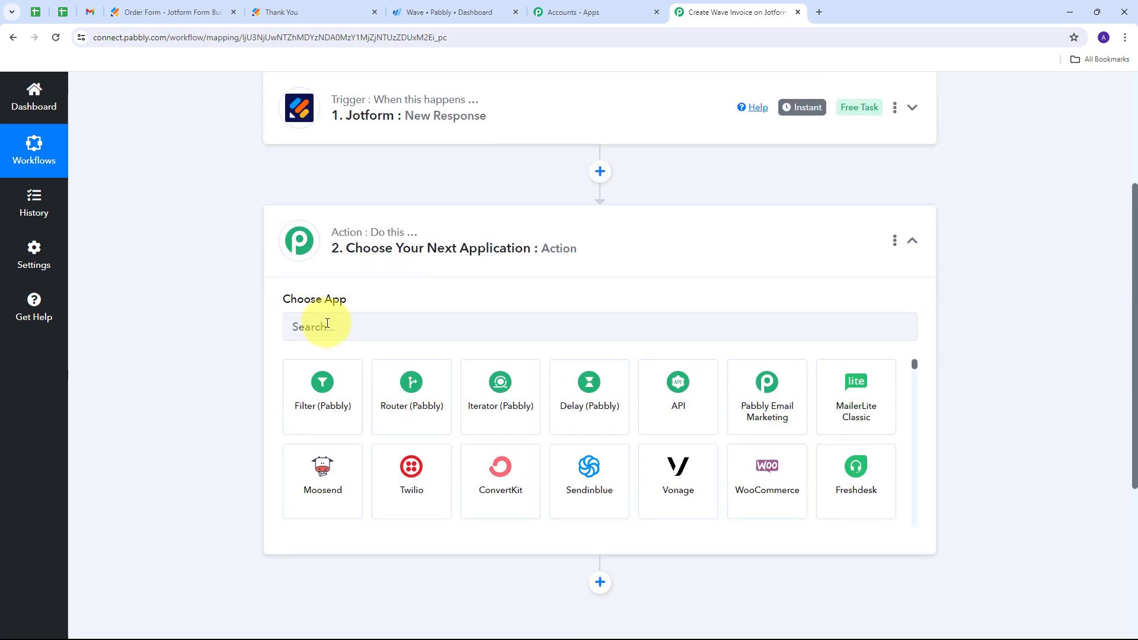
left_click(329, 325)
type("Wave")
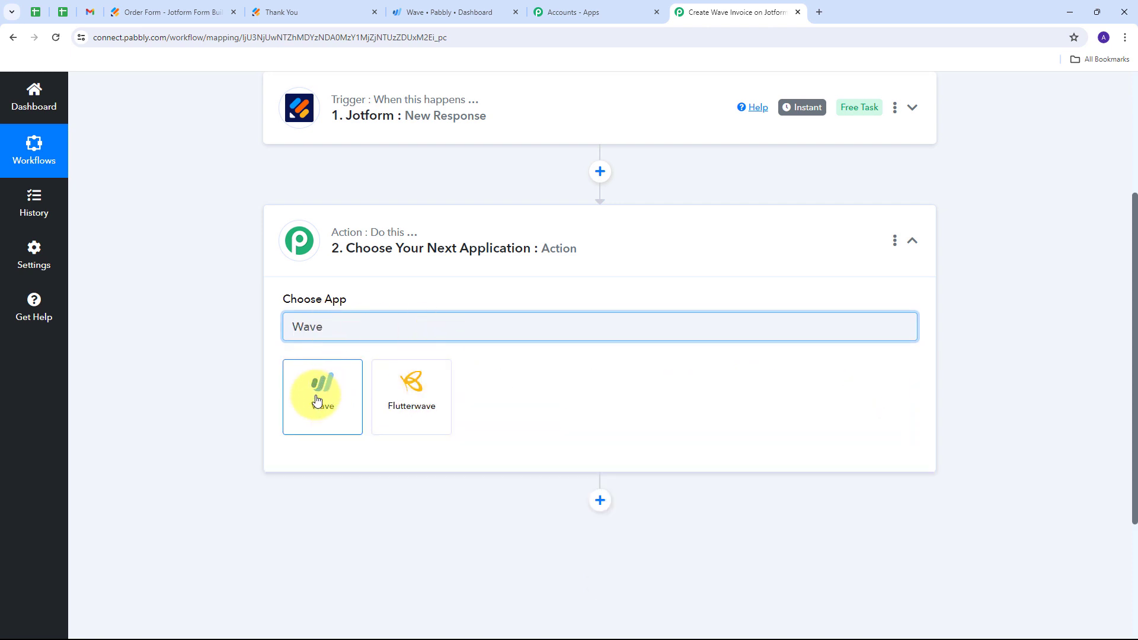
left_click(316, 401)
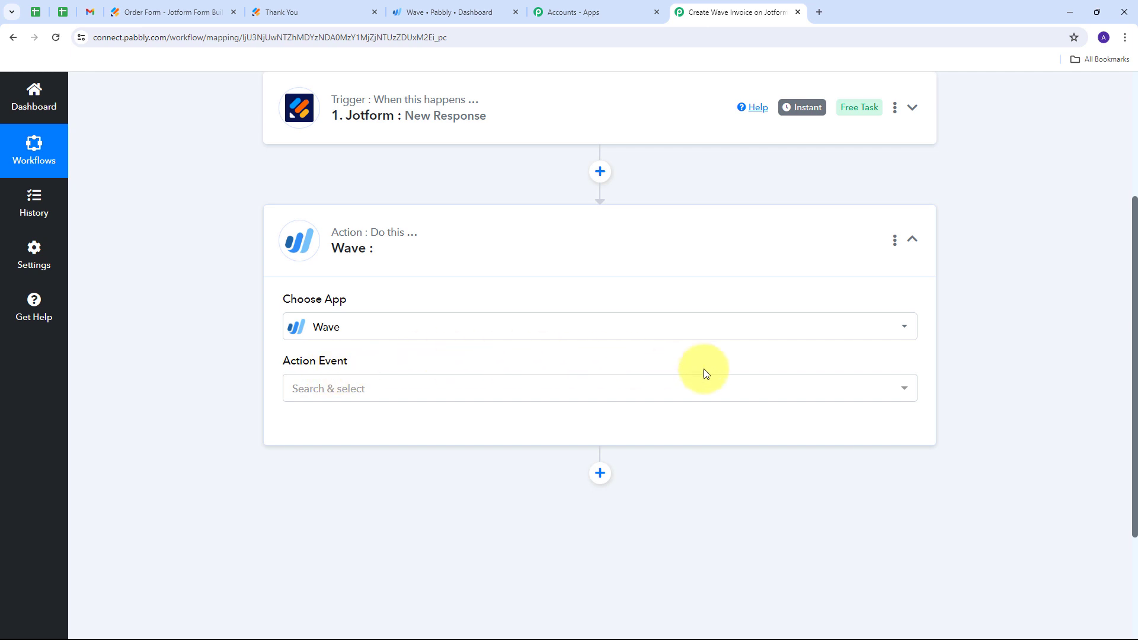
- Set the Wave step's action event to Get Customer by Email
left_click(520, 398)
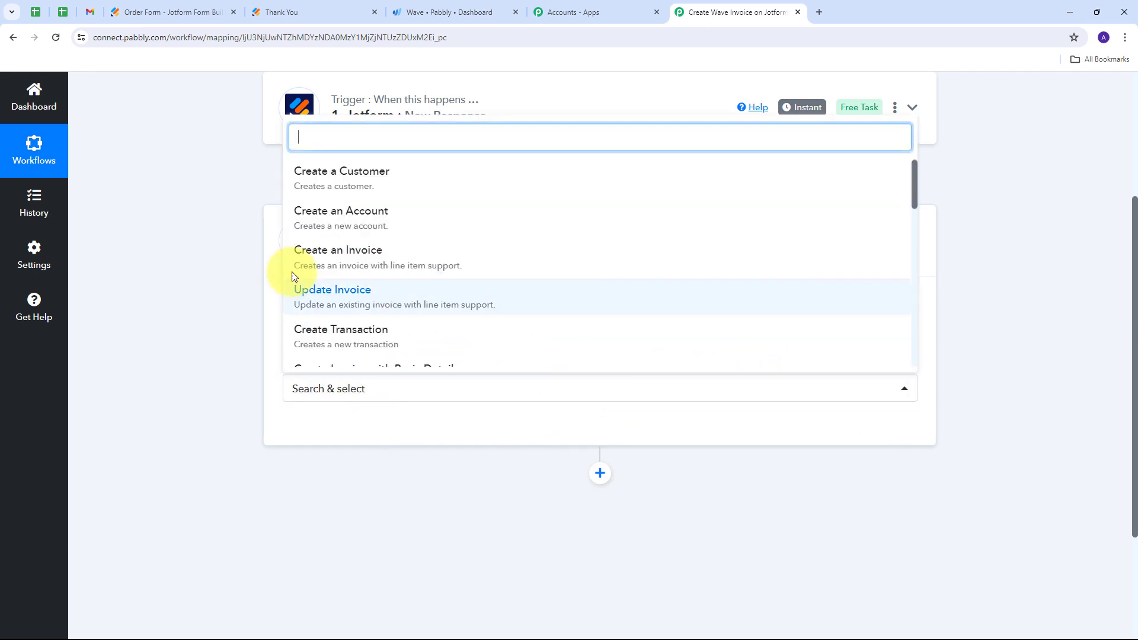
scroll(336, 269, "down", 4)
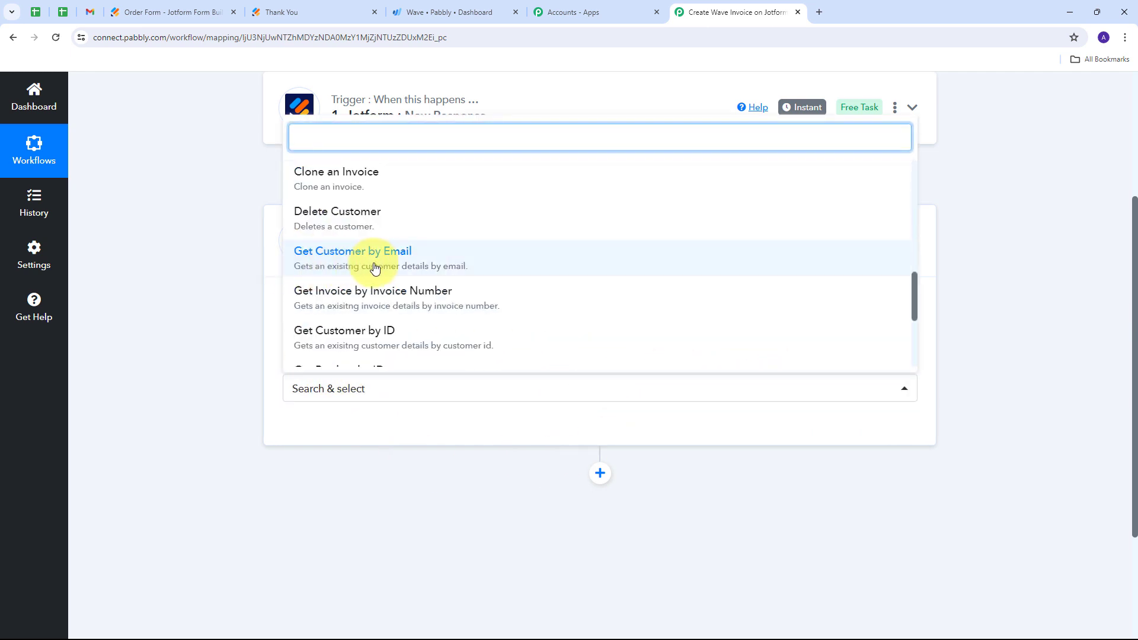
left_click(394, 269)
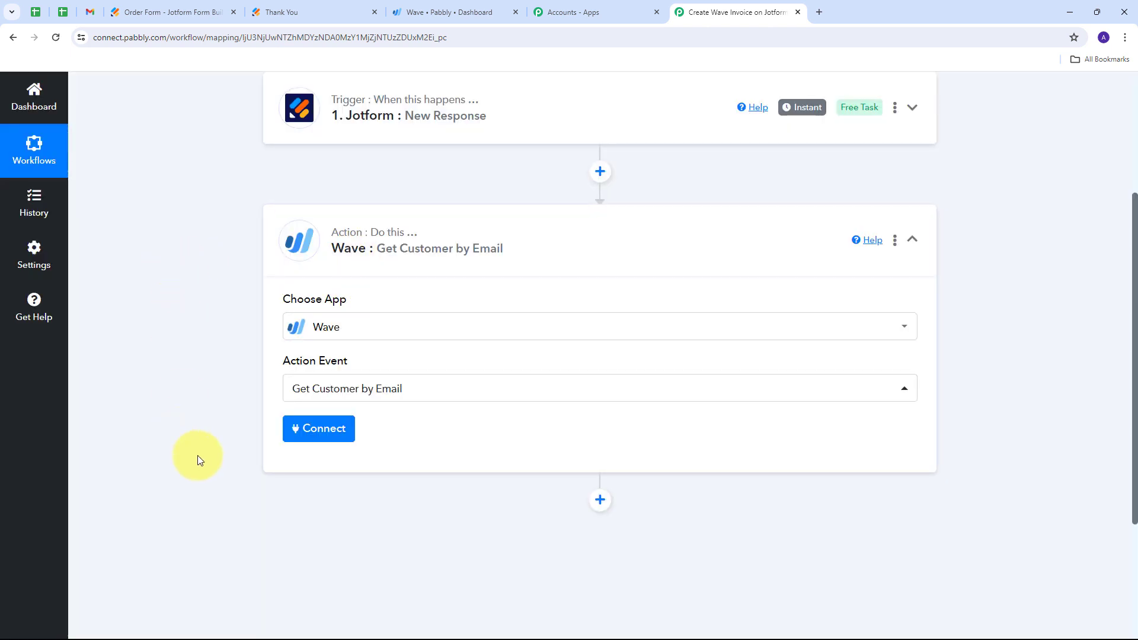
- Add a new Wave connection for the action step and allow Pabbly Connect access to the Pabbly business
left_click(306, 430)
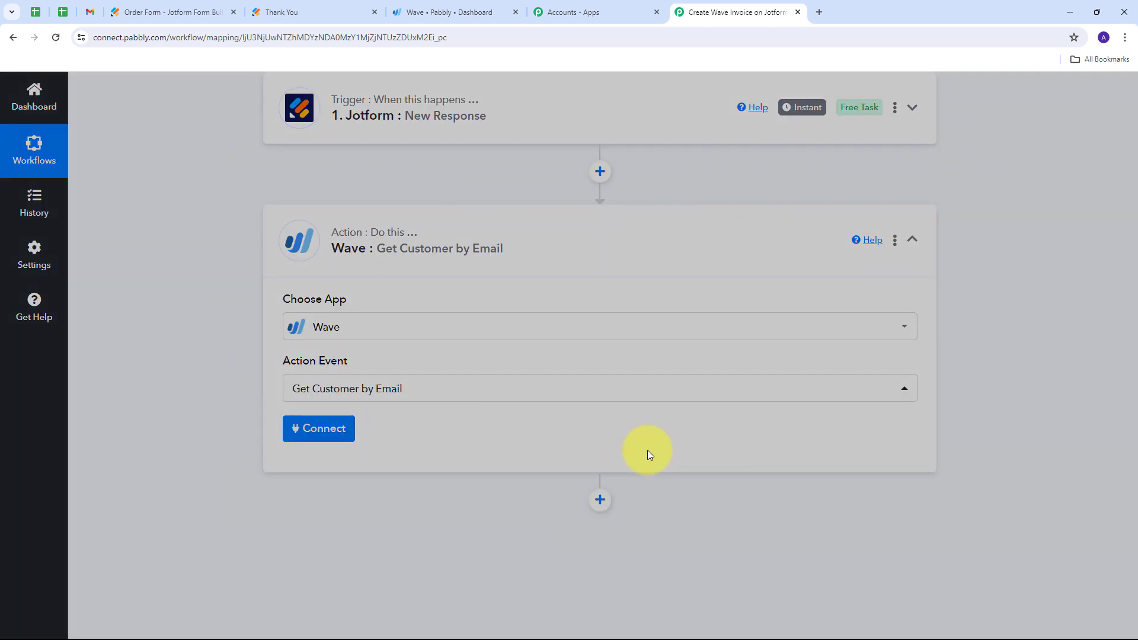
left_click(581, 227)
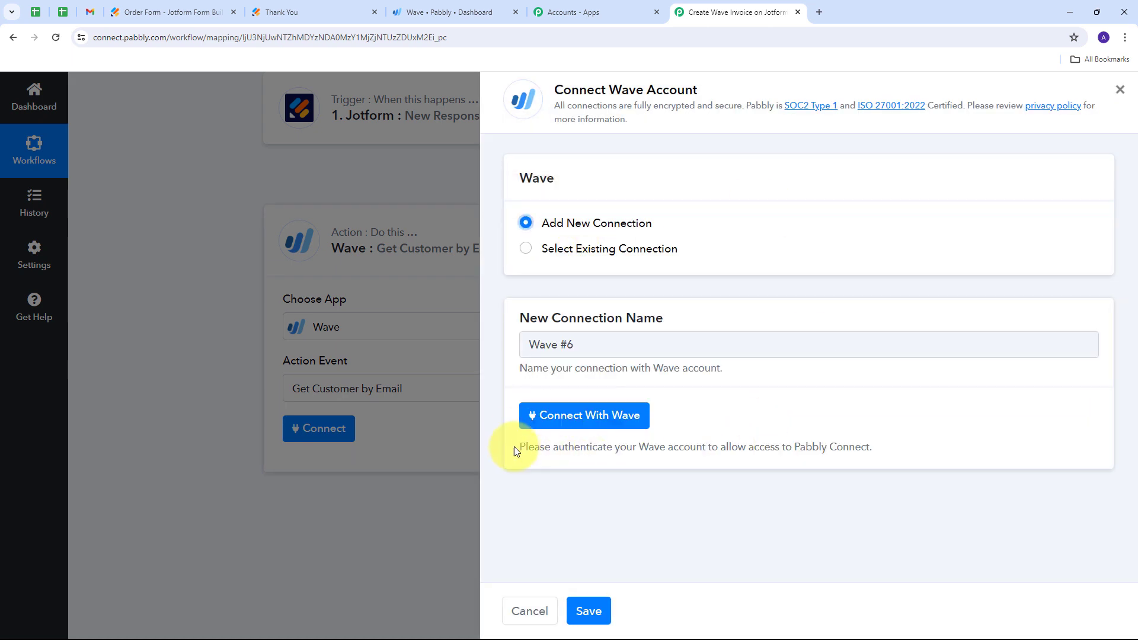
left_click(556, 418)
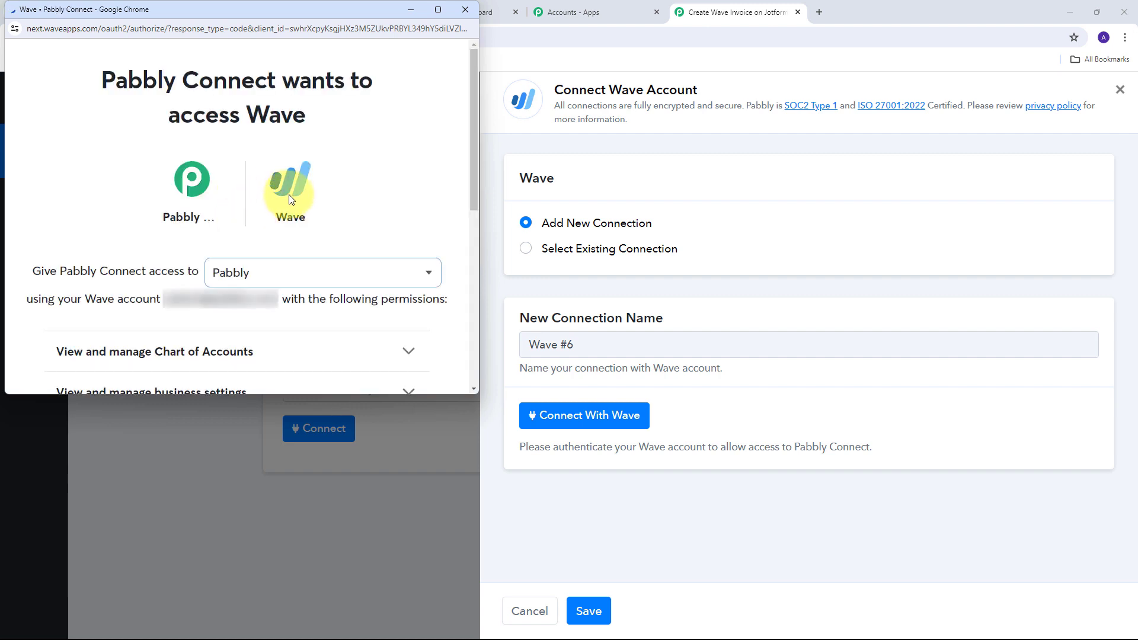
scroll(348, 183, "down", 6)
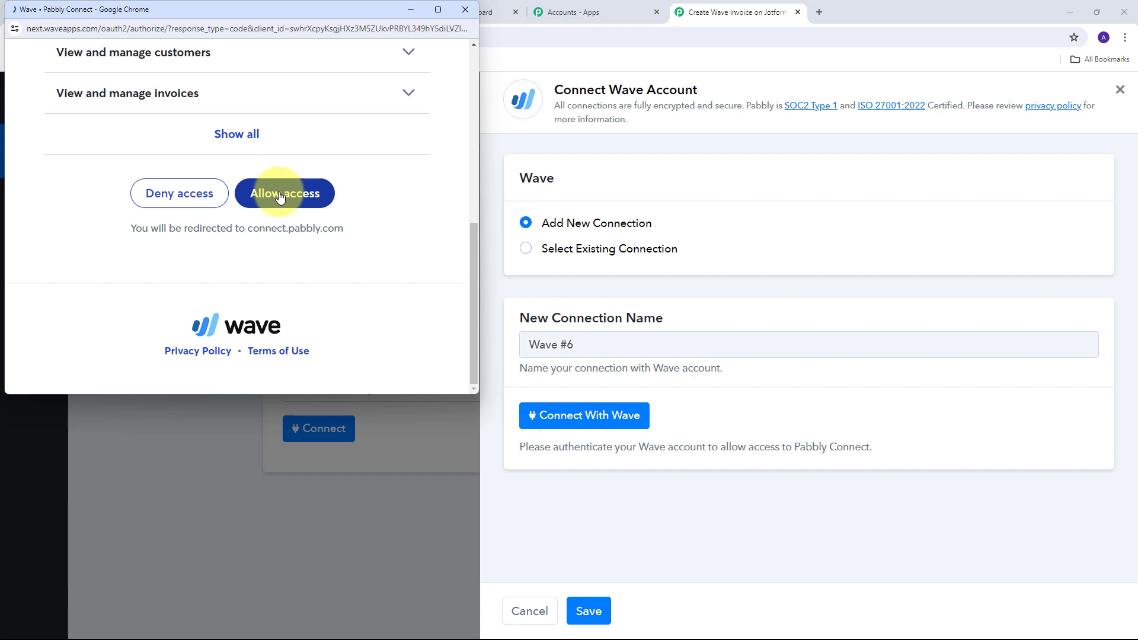
left_click(281, 198)
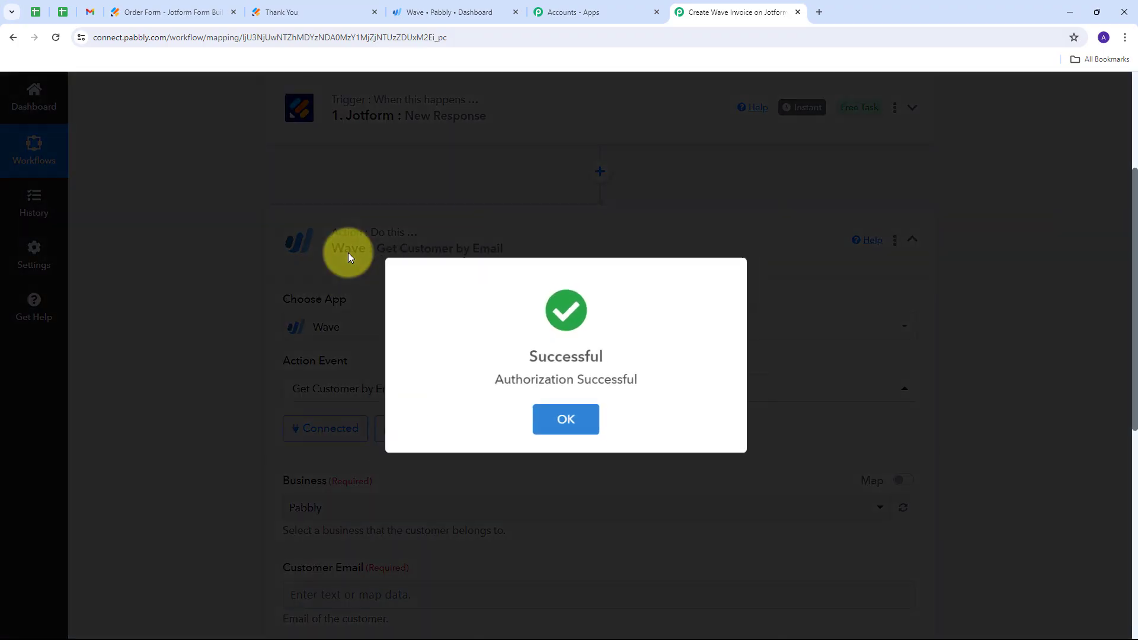
scroll(505, 344, "up", 1)
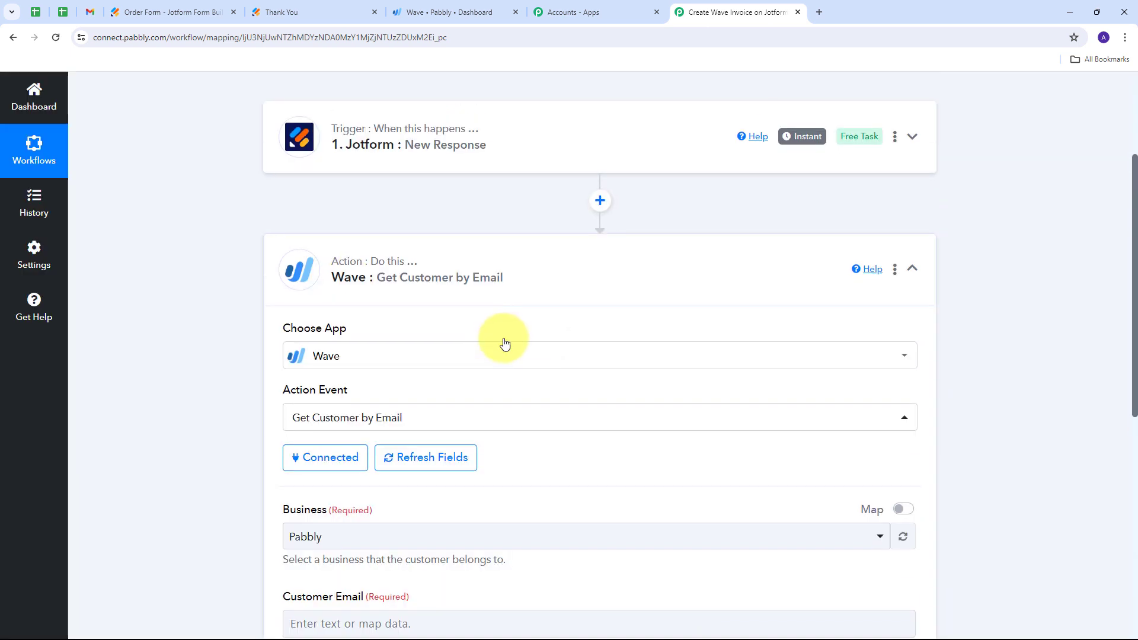
- Select Pabbly as the business that the customer belongs to
scroll(219, 365, "down", 3)
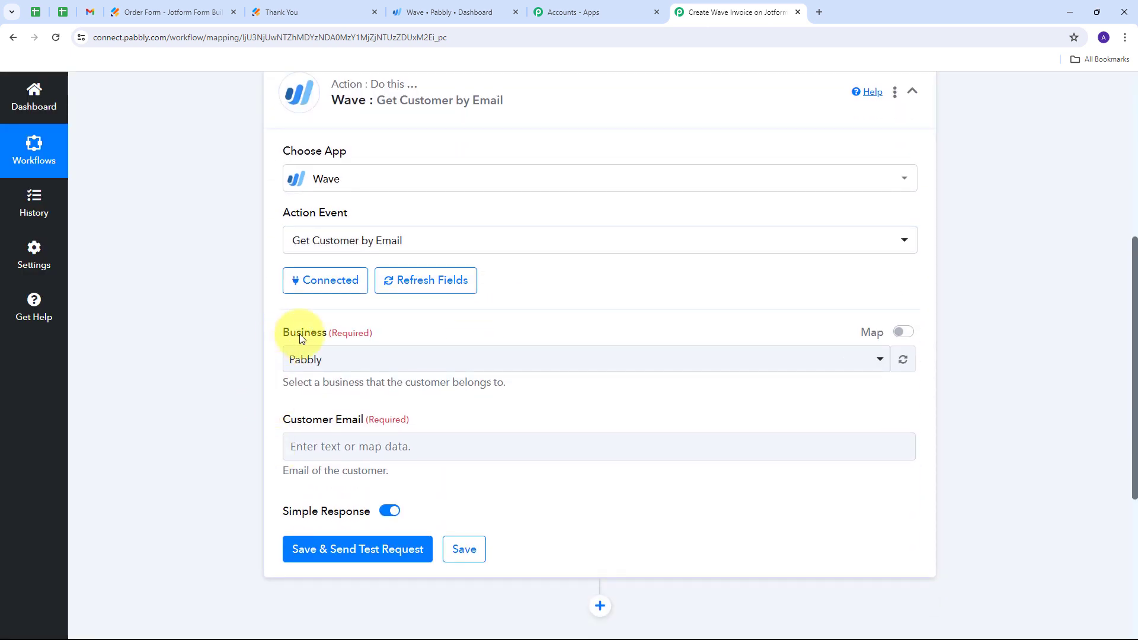
left_click(409, 359)
left_click(320, 433)
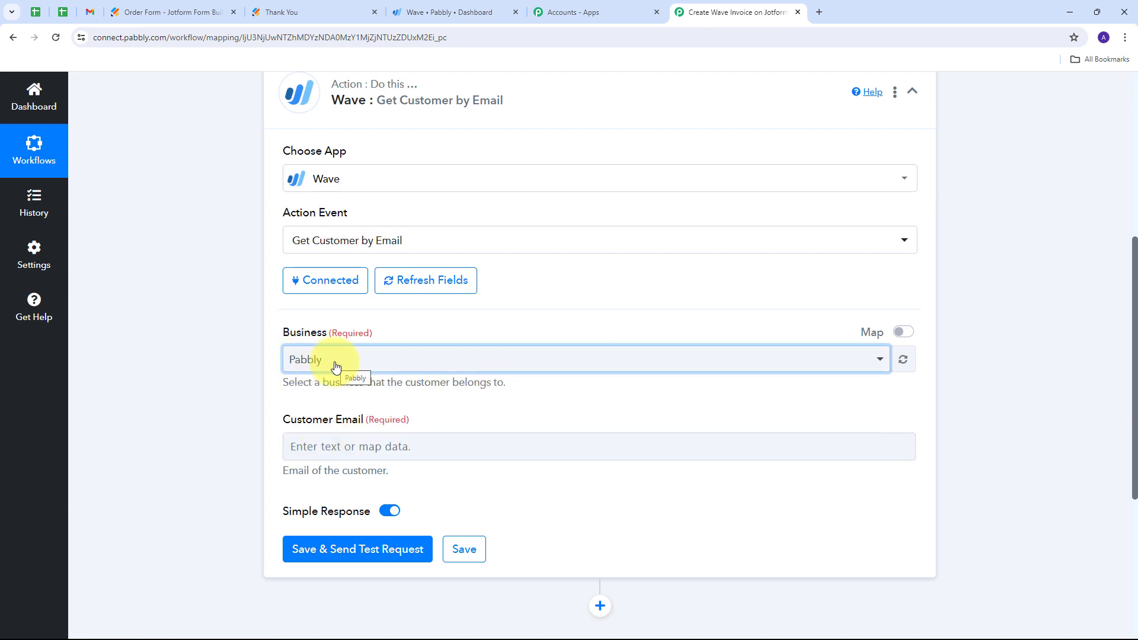
- Map the Customer Email field to RawRequest Q4 Email from the Jotform New Response step
scroll(314, 357, "down", 1)
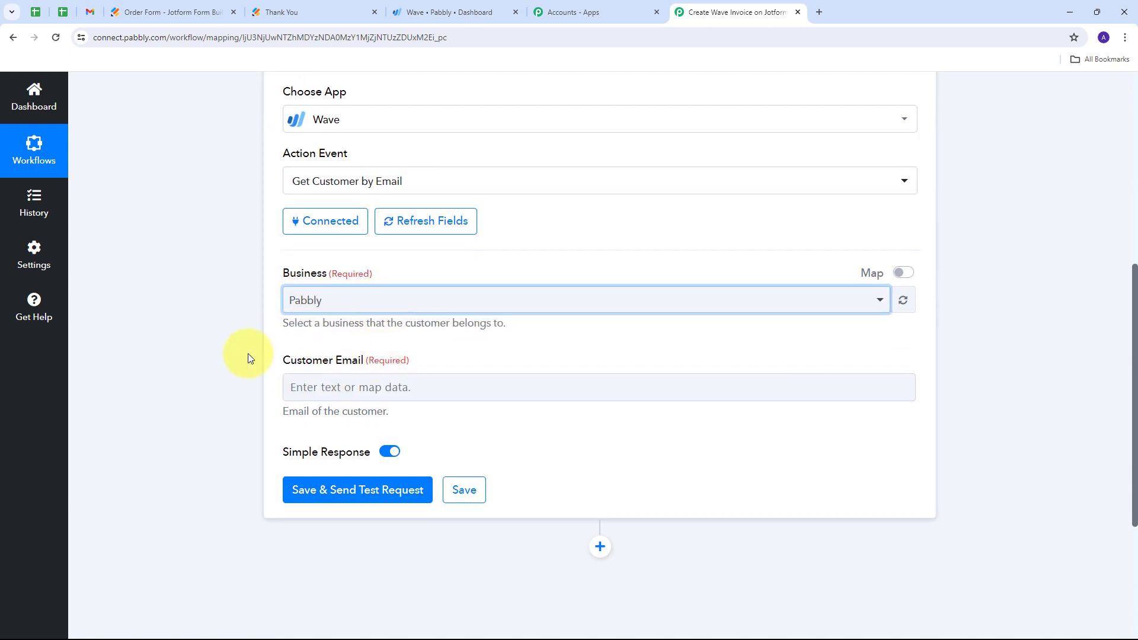
left_click(347, 386)
scroll(609, 310, "down", 1)
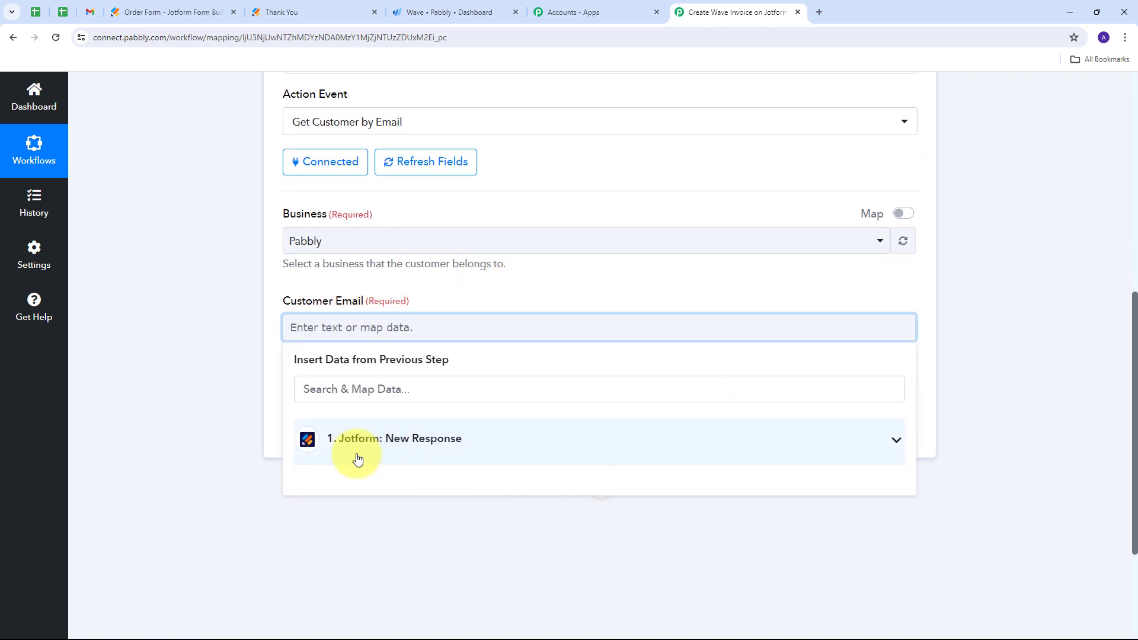
left_click(453, 442)
scroll(452, 361, "down", 10)
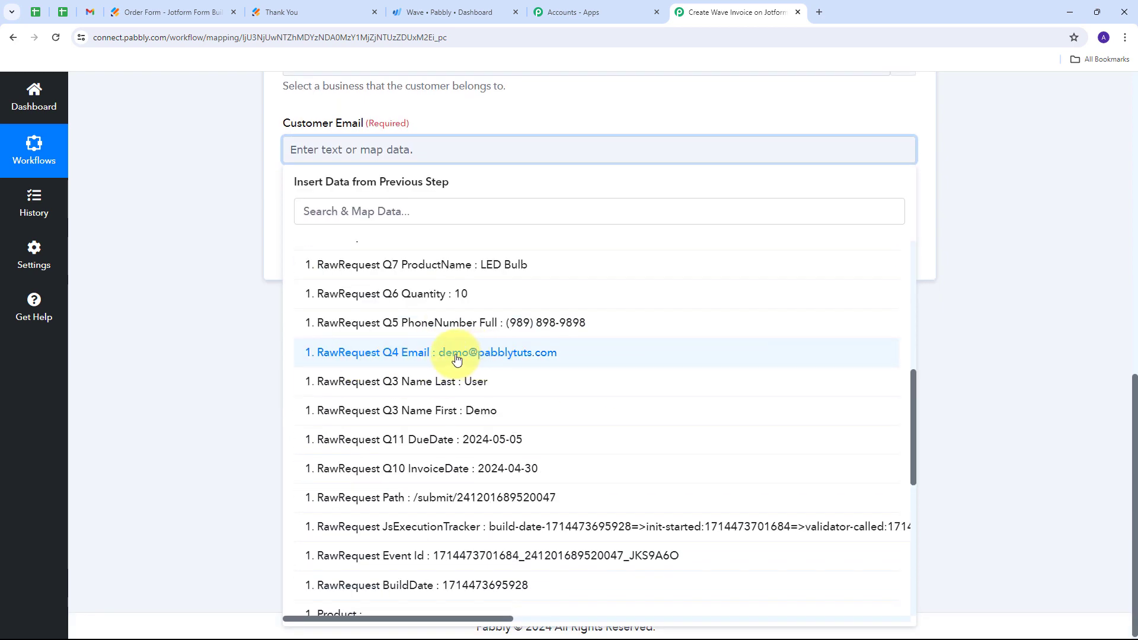
left_click(457, 359)
left_click(212, 193)
scroll(220, 197, "up", 3)
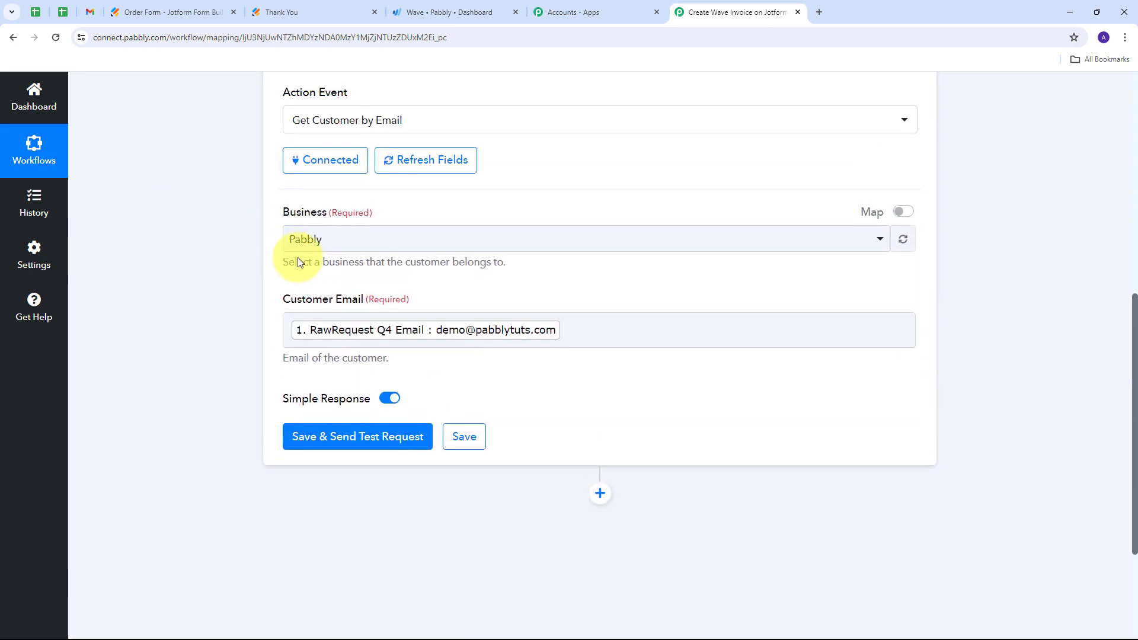
- Save the Get Customer by Email step and send its test request to Wave
scroll(208, 314, "down", 1)
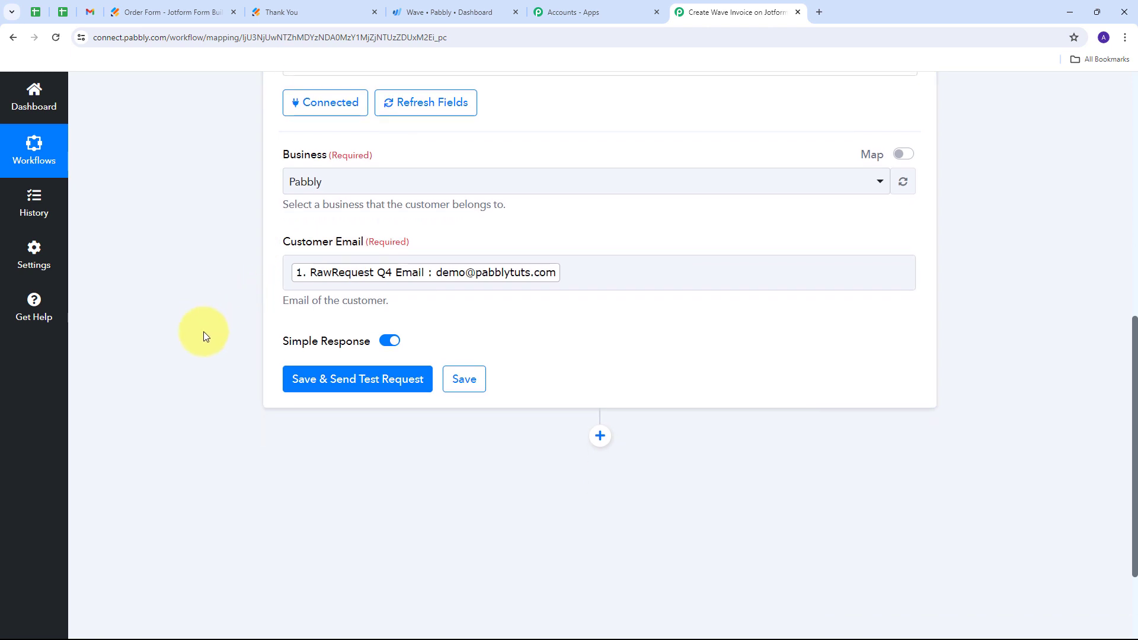
left_click(339, 380)
scroll(643, 248, "down", 4)
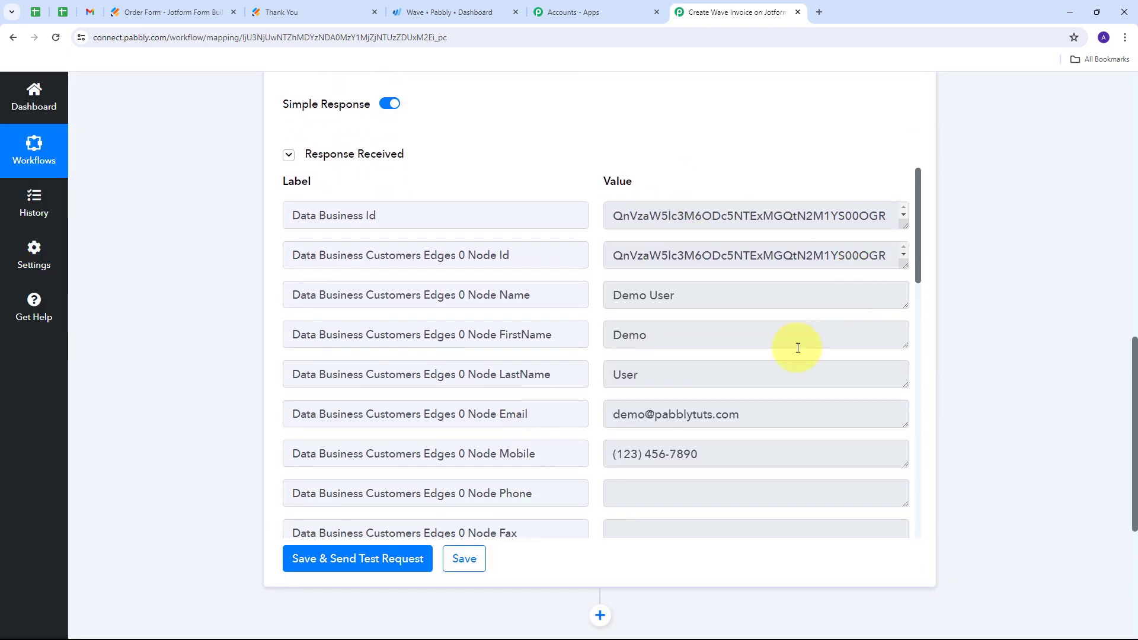
- Examine the customer details in the Wave response, especially the Data Business Customers Edges 0 Node Id field
scroll(686, 255, "down", 1)
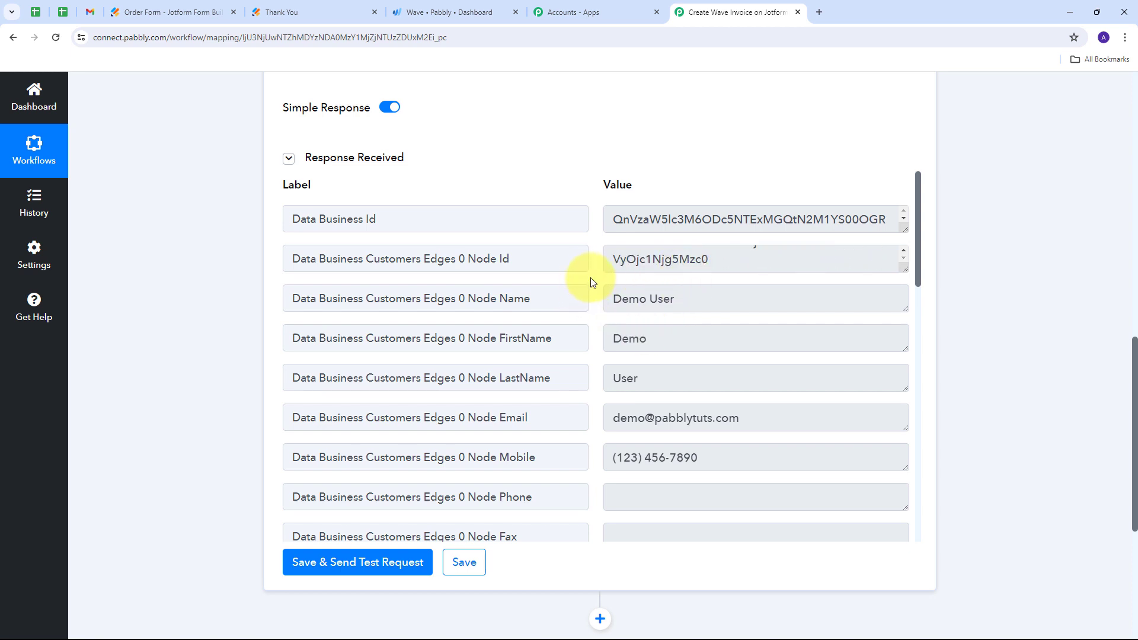
scroll(591, 282, "up", 3)
scroll(628, 376, "up", 1)
scroll(587, 290, "down", 2)
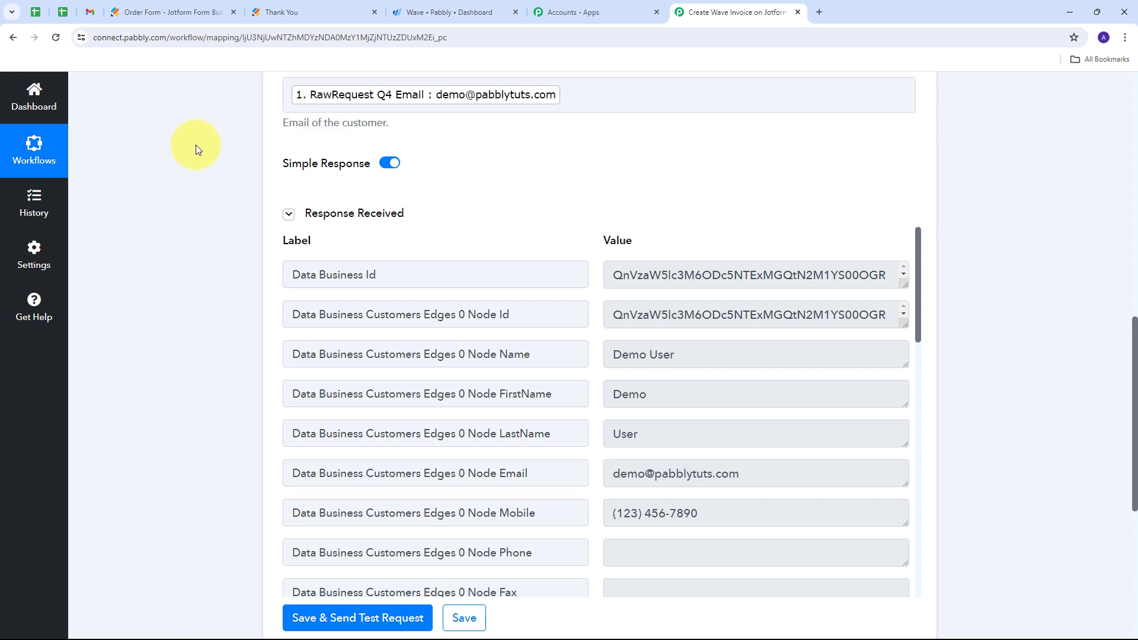
left_click_drag(572, 314, 468, 315)
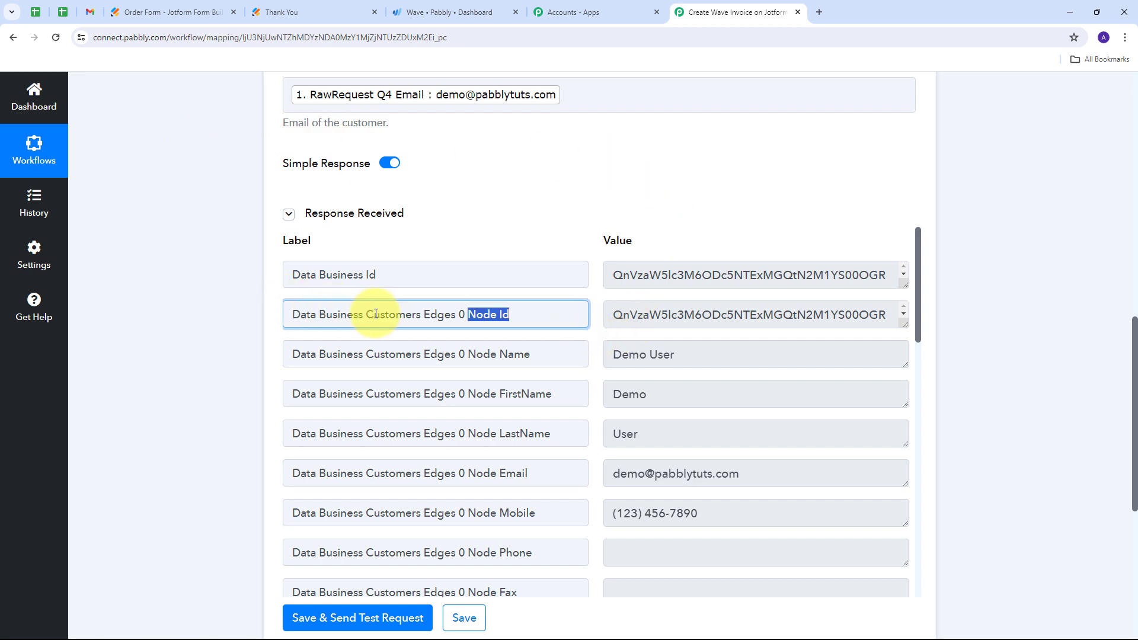
left_click_drag(376, 314, 368, 314)
left_click(437, 198)
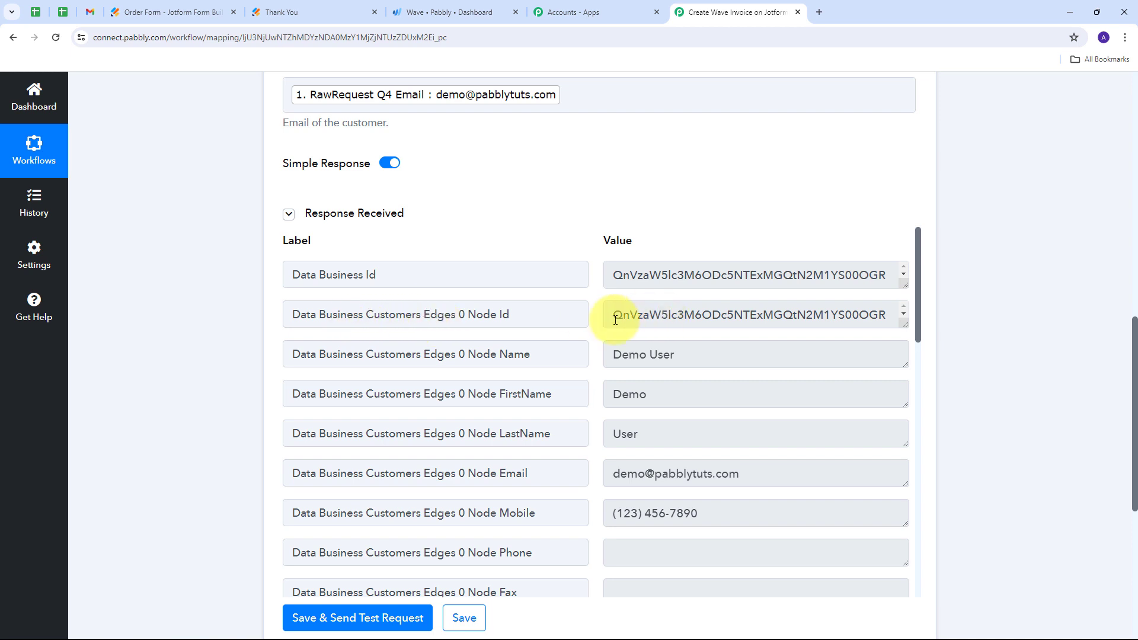
- Review the customer Node Id value and the remaining address and shipping fields in the Get Customer by Email response
left_click_drag(611, 315, 871, 334)
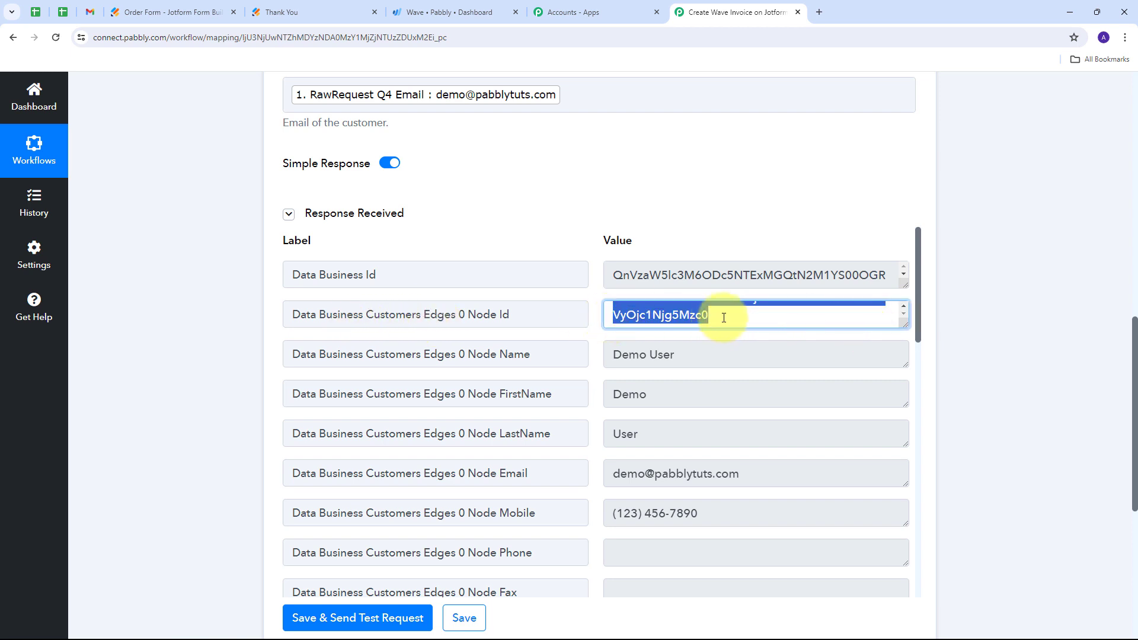
left_click(585, 306)
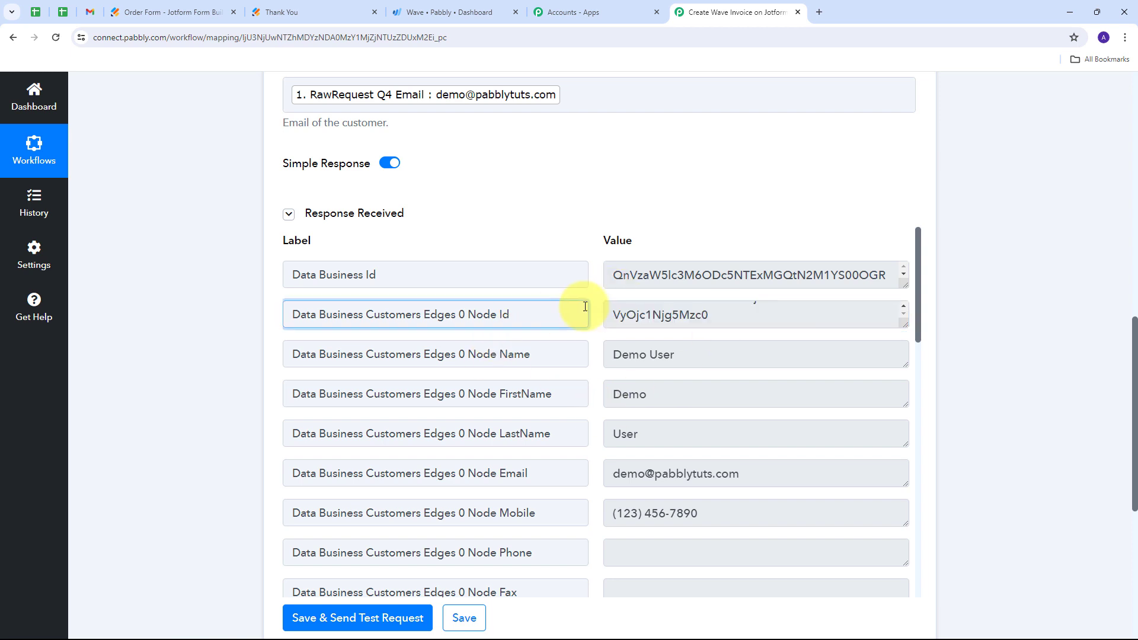
scroll(591, 309, "down", 2)
scroll(592, 307, "down", 10)
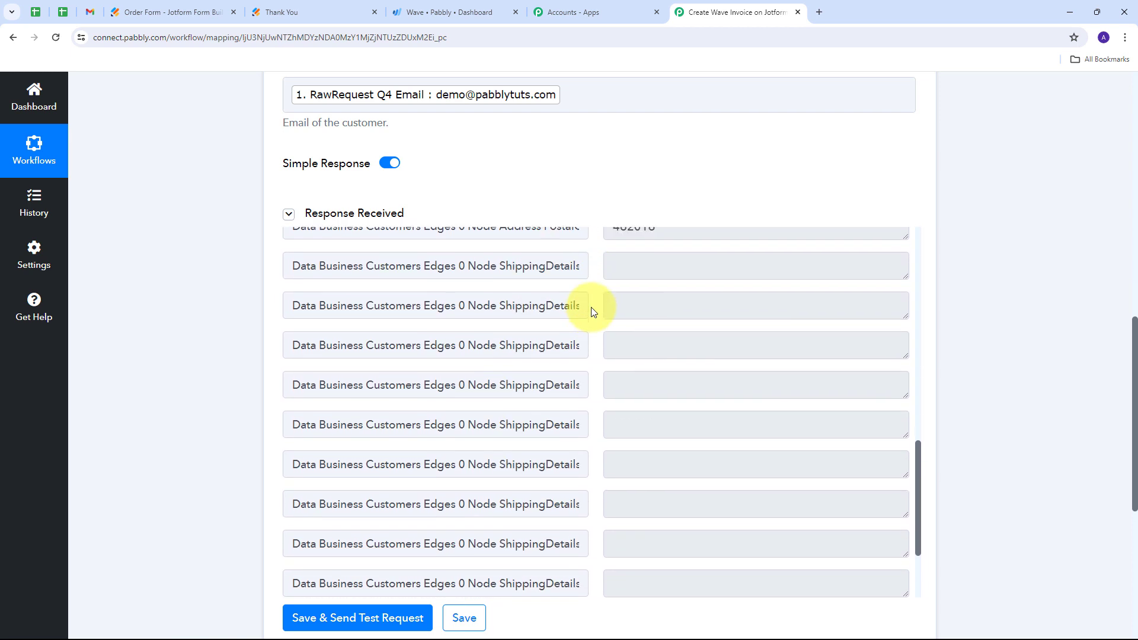
scroll(591, 307, "up", 5)
scroll(591, 307, "up", 5)
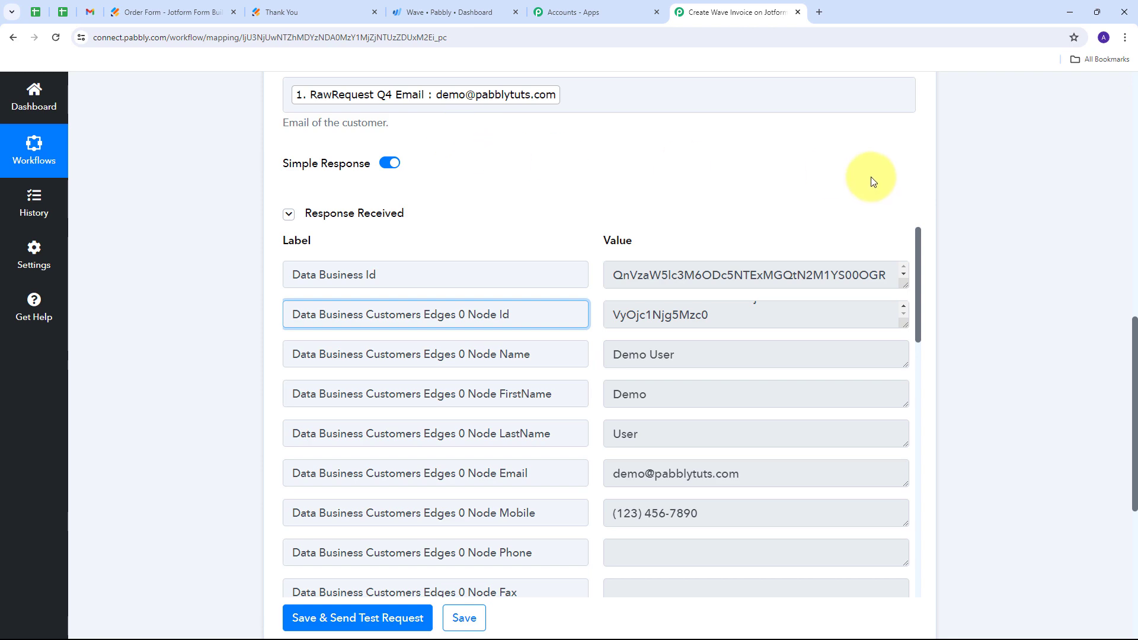
- Add a Router (Pabbly) action after the Get Customer by Email step
scroll(971, 211, "down", 2)
scroll(738, 380, "down", 4)
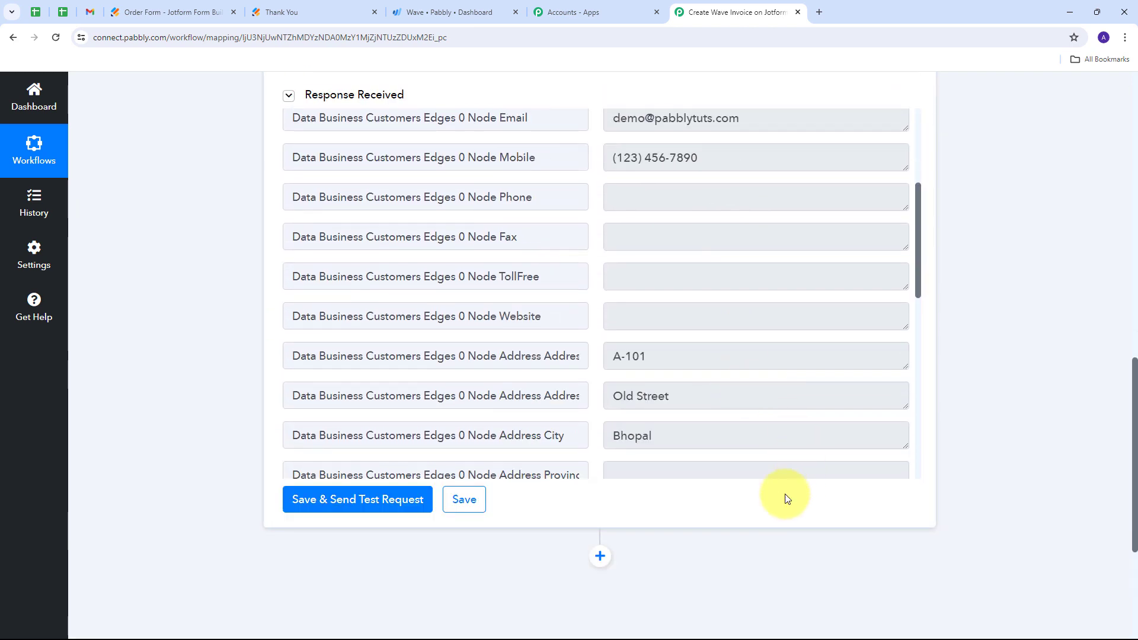
scroll(654, 465, "down", 3)
left_click(600, 382)
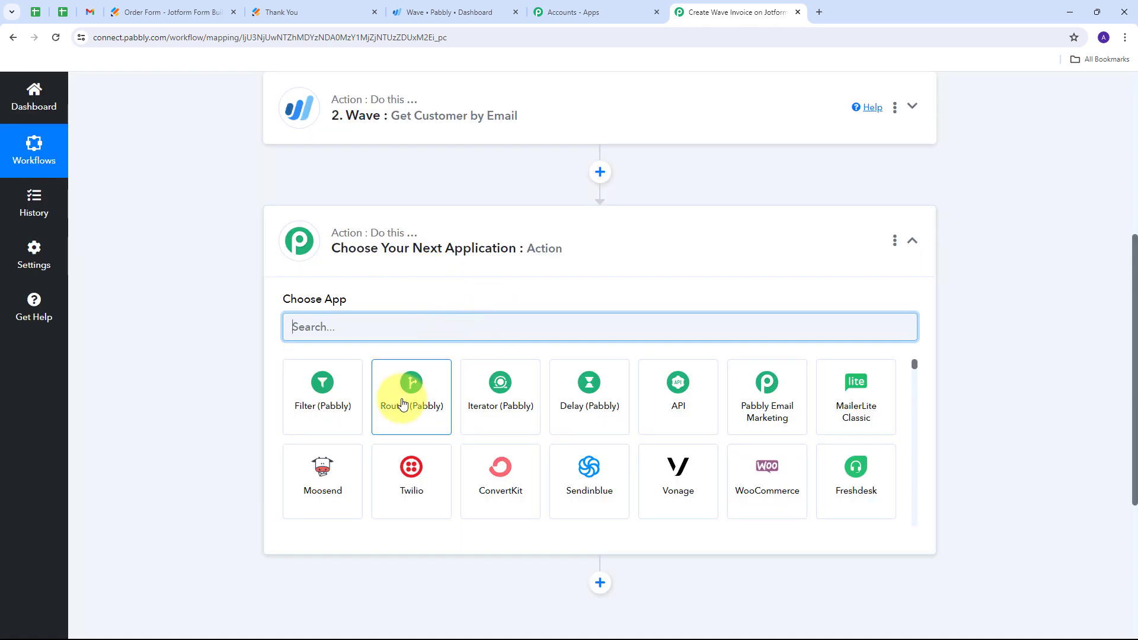
left_click(403, 404)
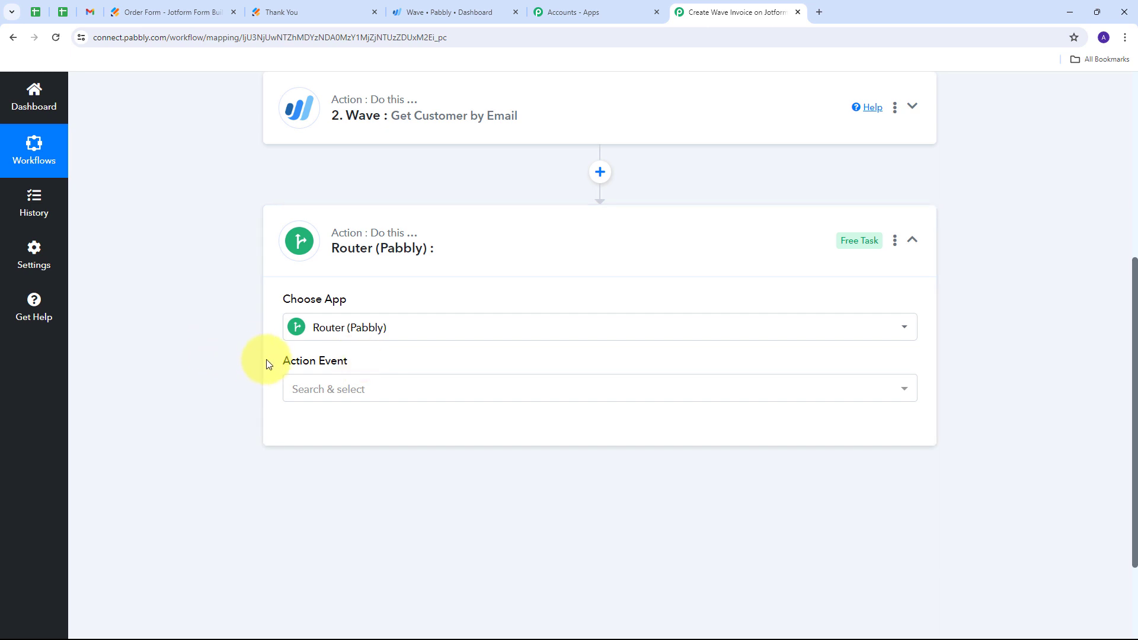
- Set the router's action event to Conditionally Run and connect it
scroll(266, 364, "down", 1)
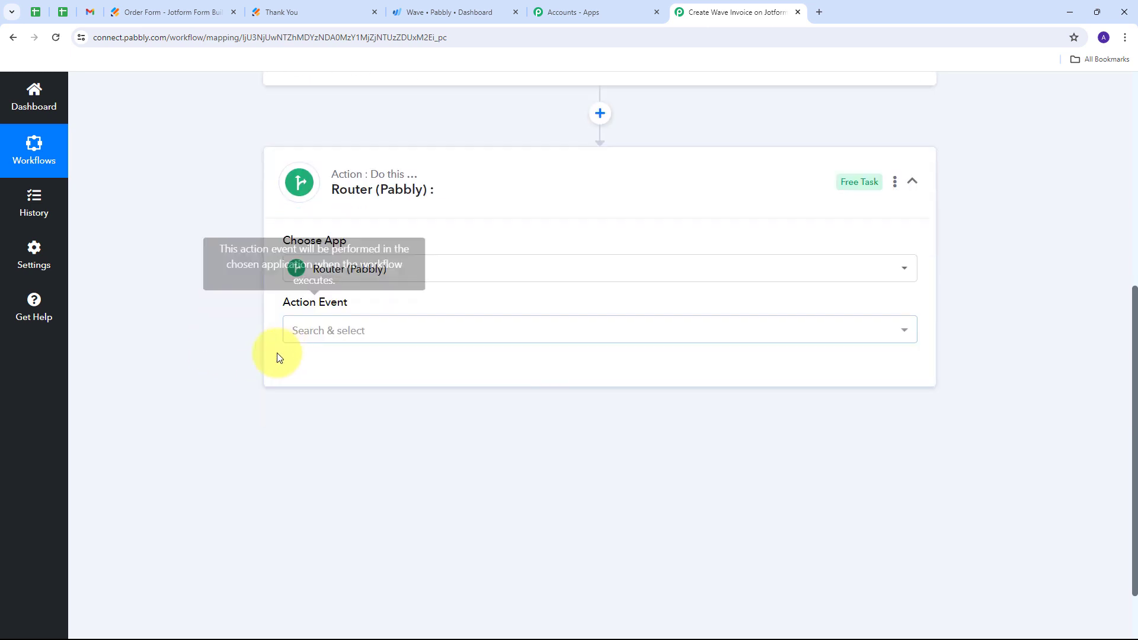
left_click(542, 330)
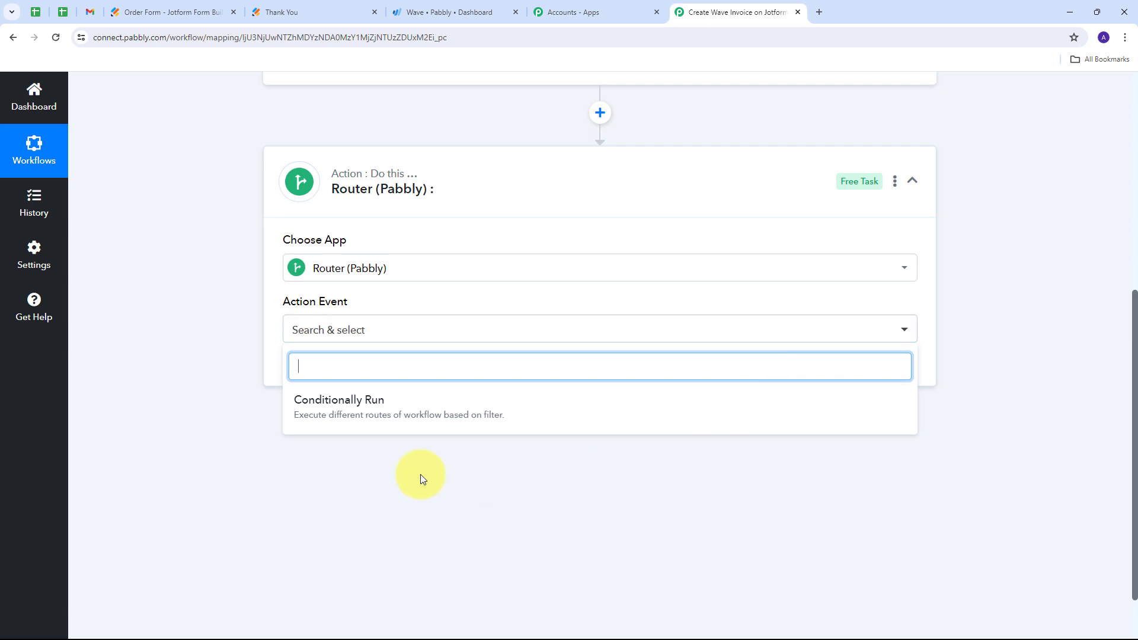
left_click(355, 406)
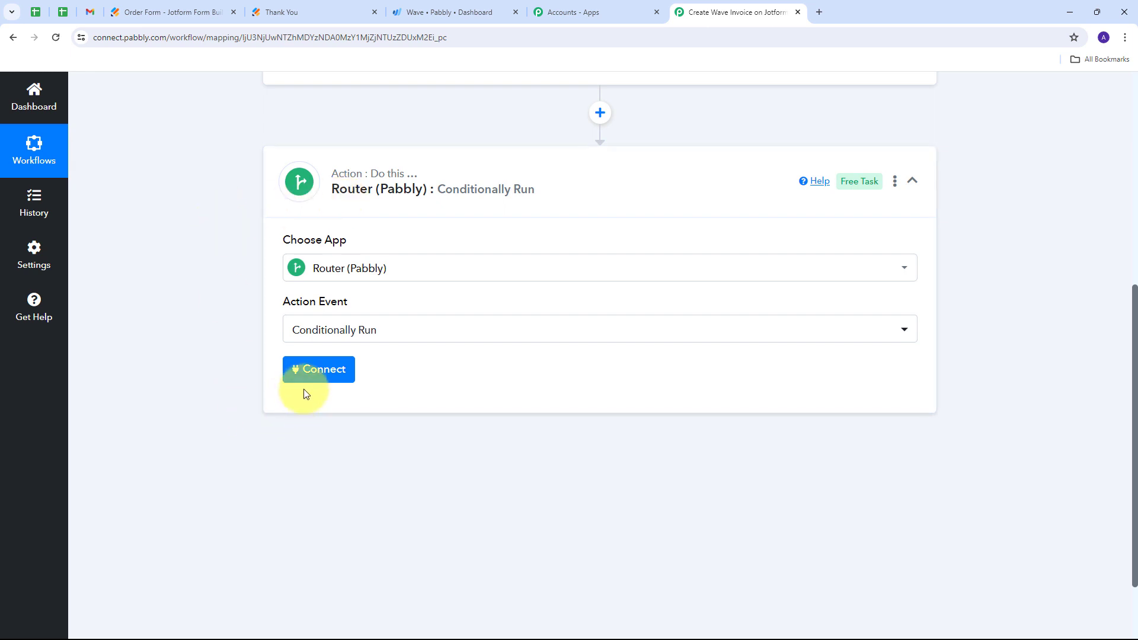
left_click(318, 379)
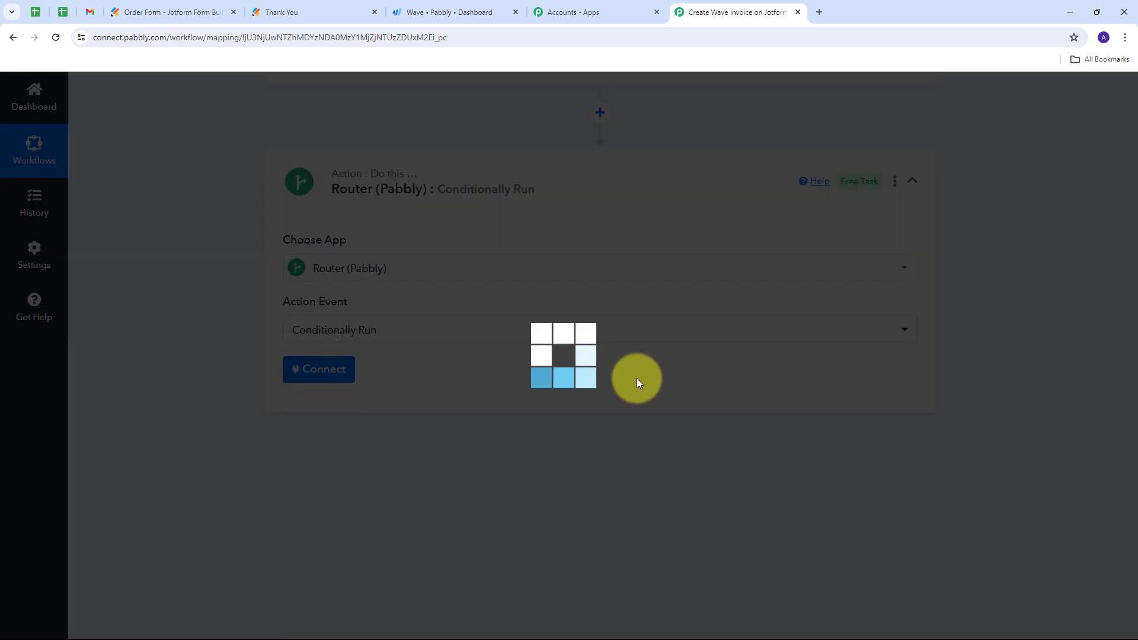
scroll(287, 356, "down", 1)
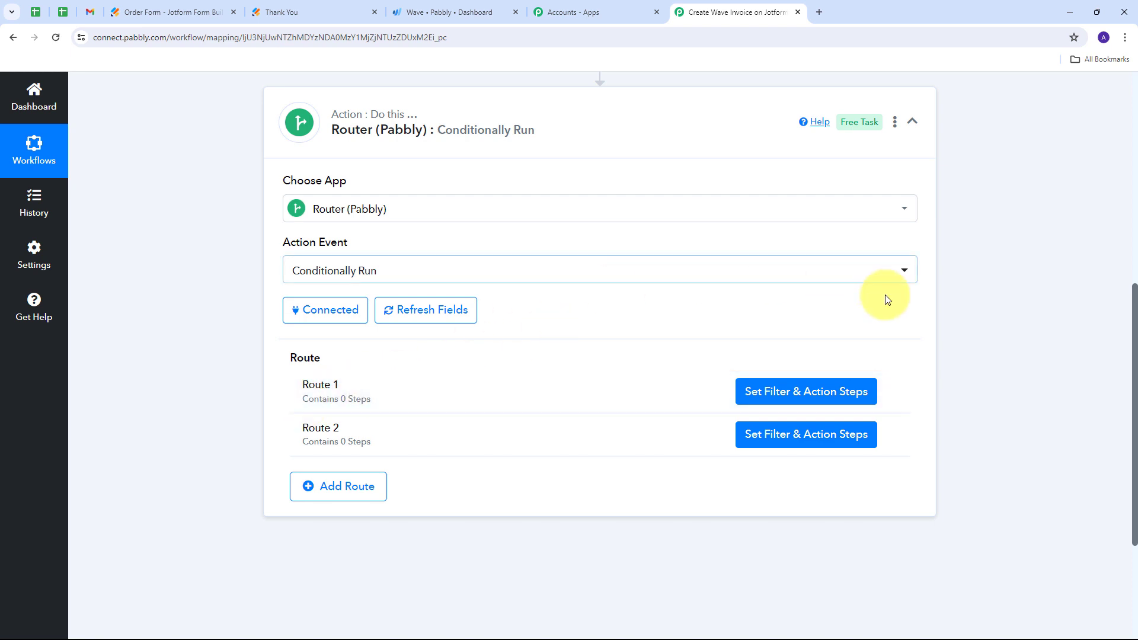
- Rename Route 1 of the router to "If customer exists"
left_click(889, 393)
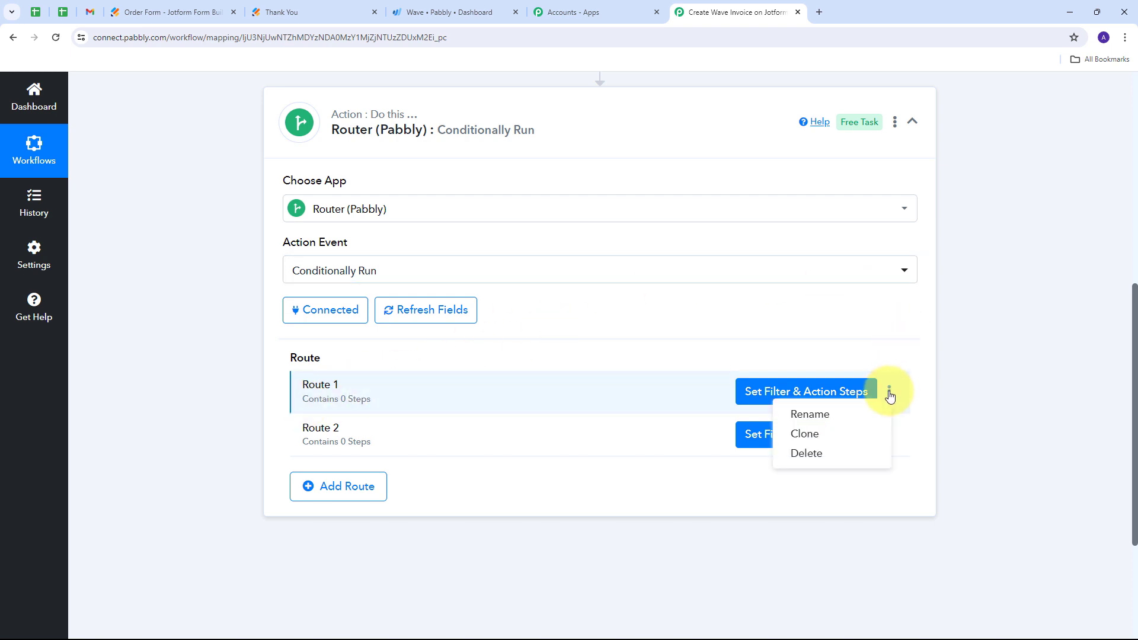
left_click(808, 412)
left_click_drag(485, 360, 373, 373)
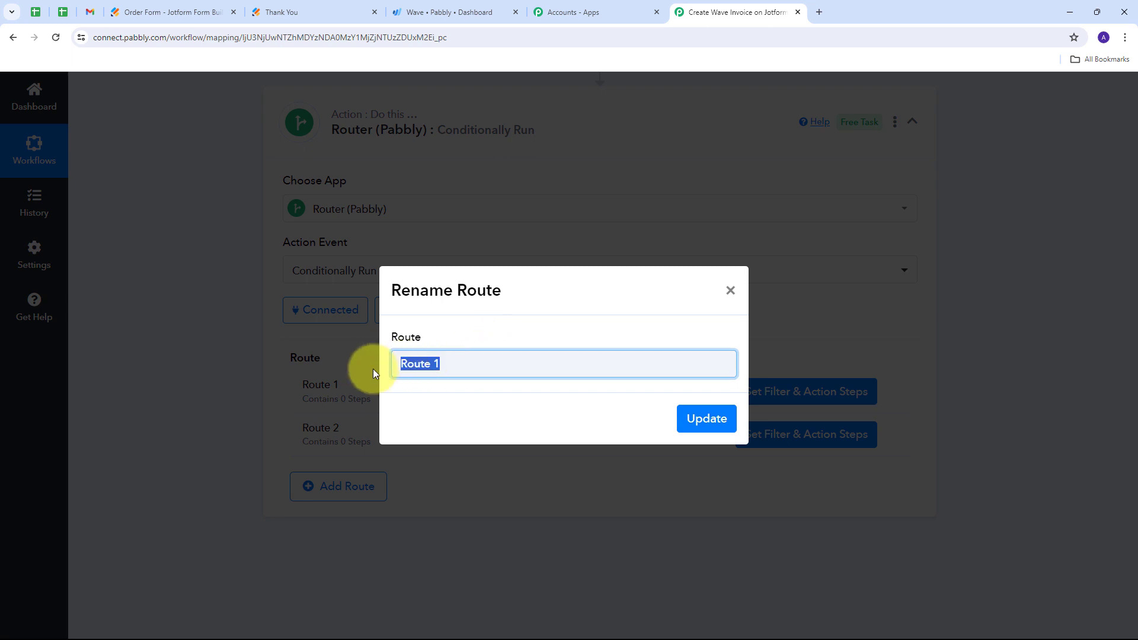
key("BackSpace")
type("If customer exists")
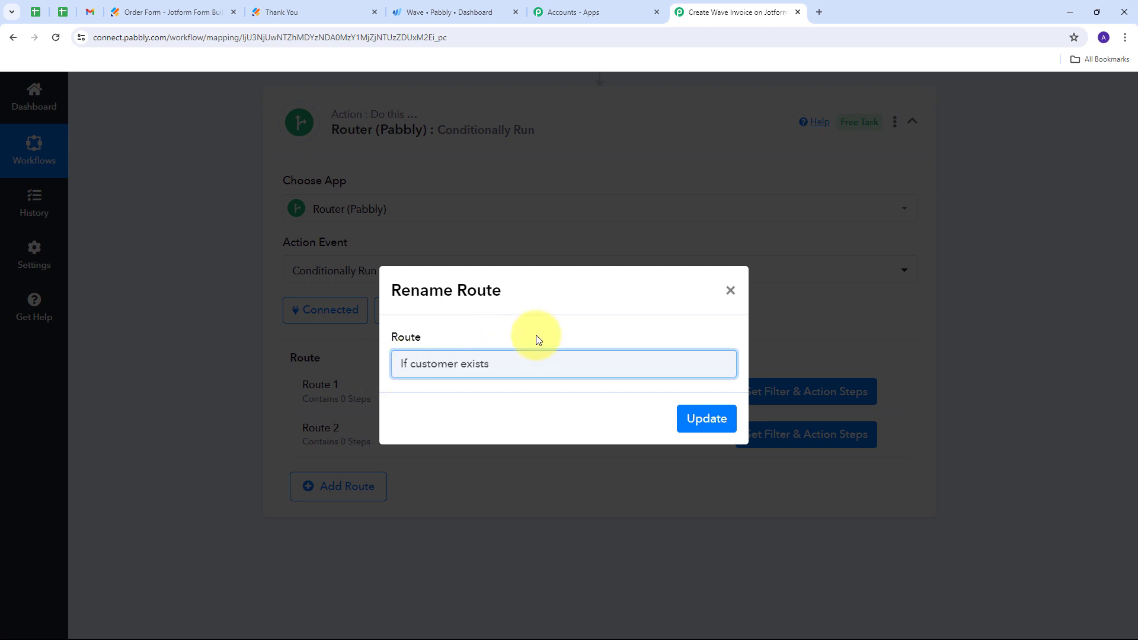
left_click(536, 338)
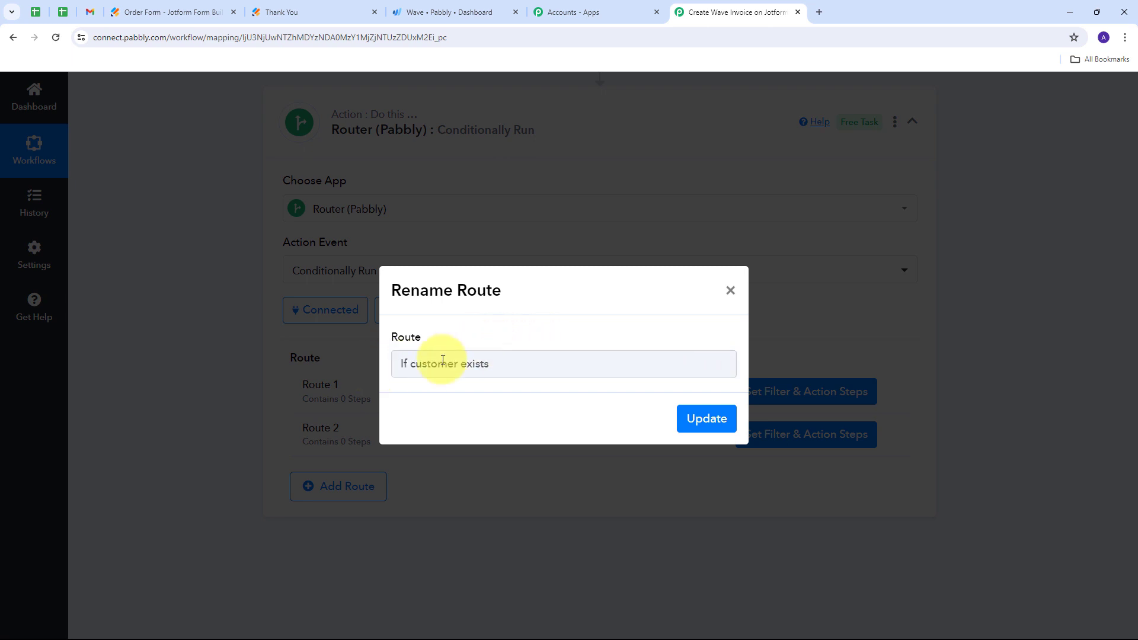
left_click(698, 418)
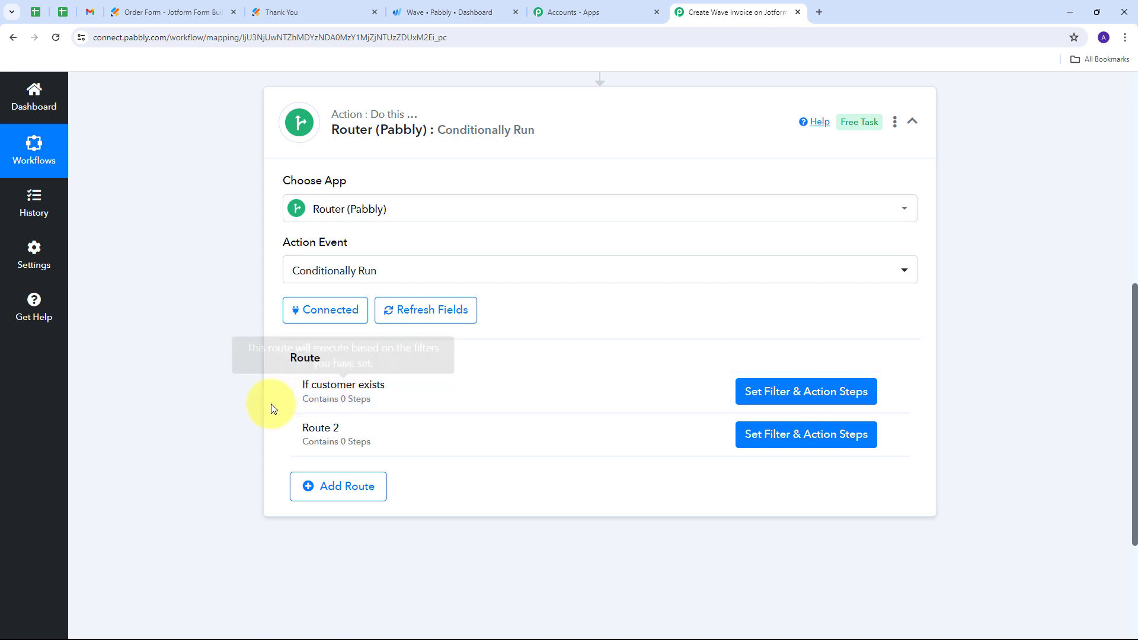
- In the "If customer exists" route's filter, require that Data Business Customers Edges 0 Node Id from the Wave step Exists
left_click(786, 396)
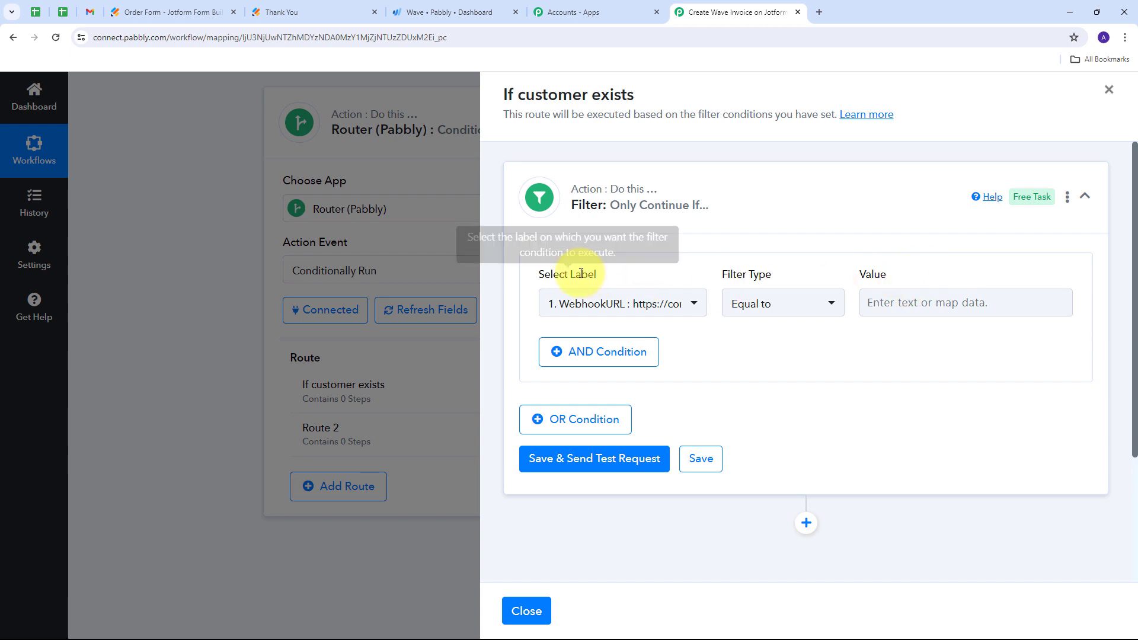
left_click(695, 302)
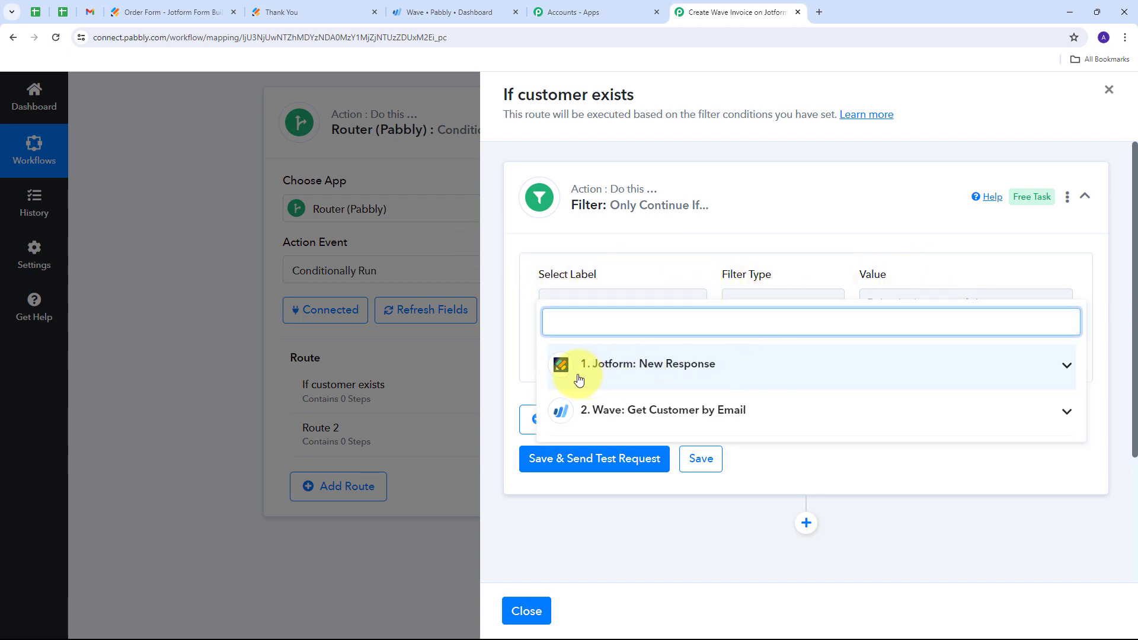
left_click(832, 409)
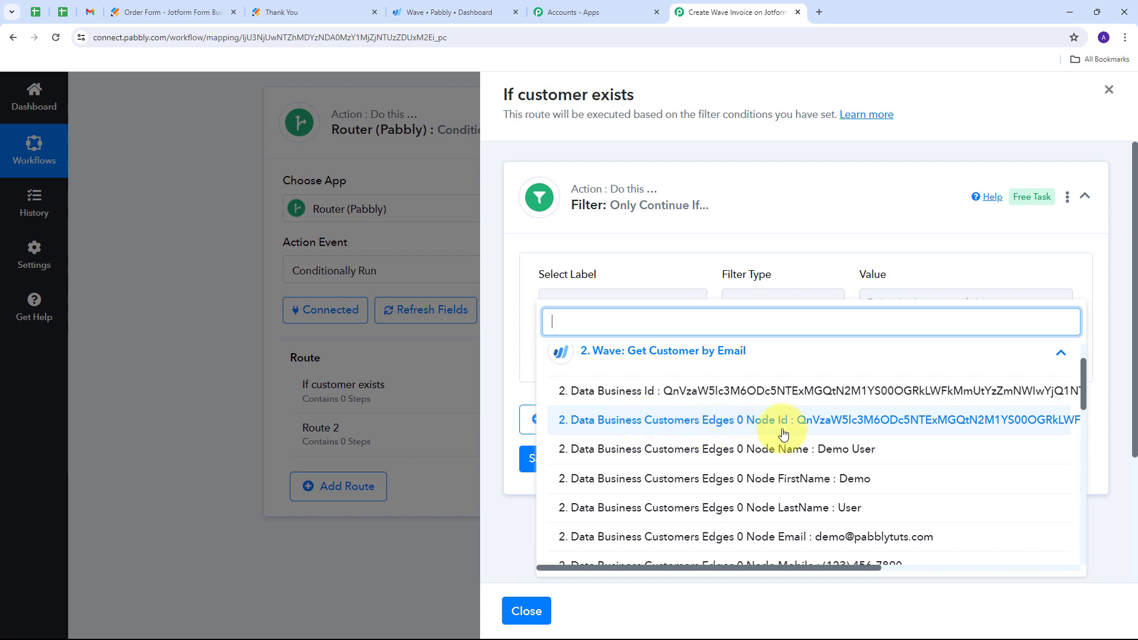
left_click(682, 421)
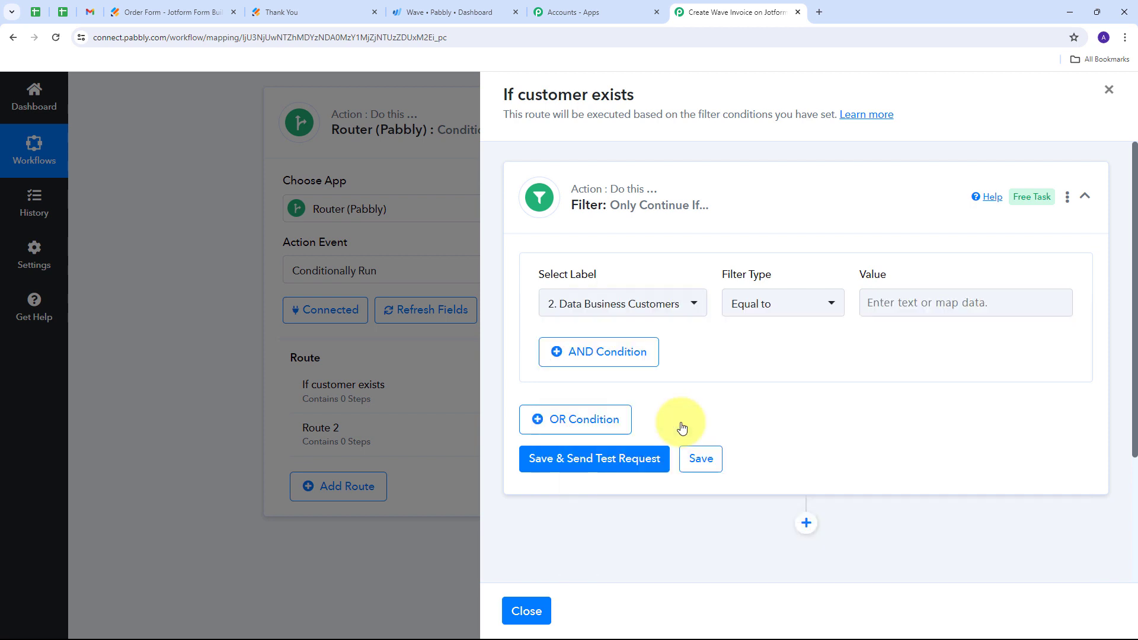
left_click(816, 306)
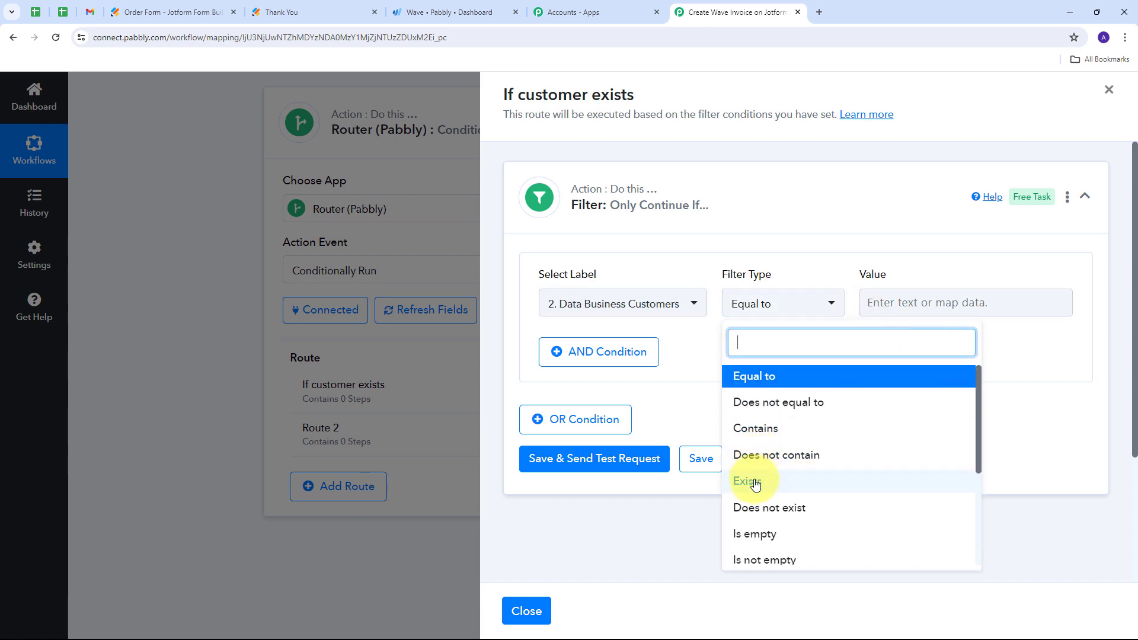
left_click(755, 481)
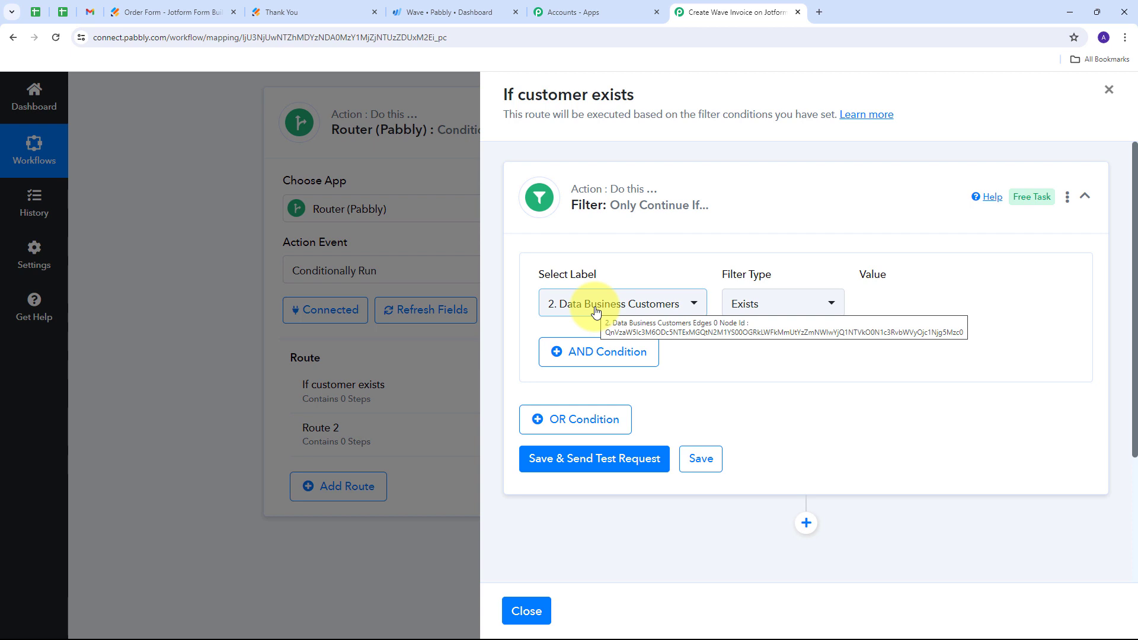
- Save the route's filter, send its test request and check the response status and message
scroll(648, 282, "down", 1)
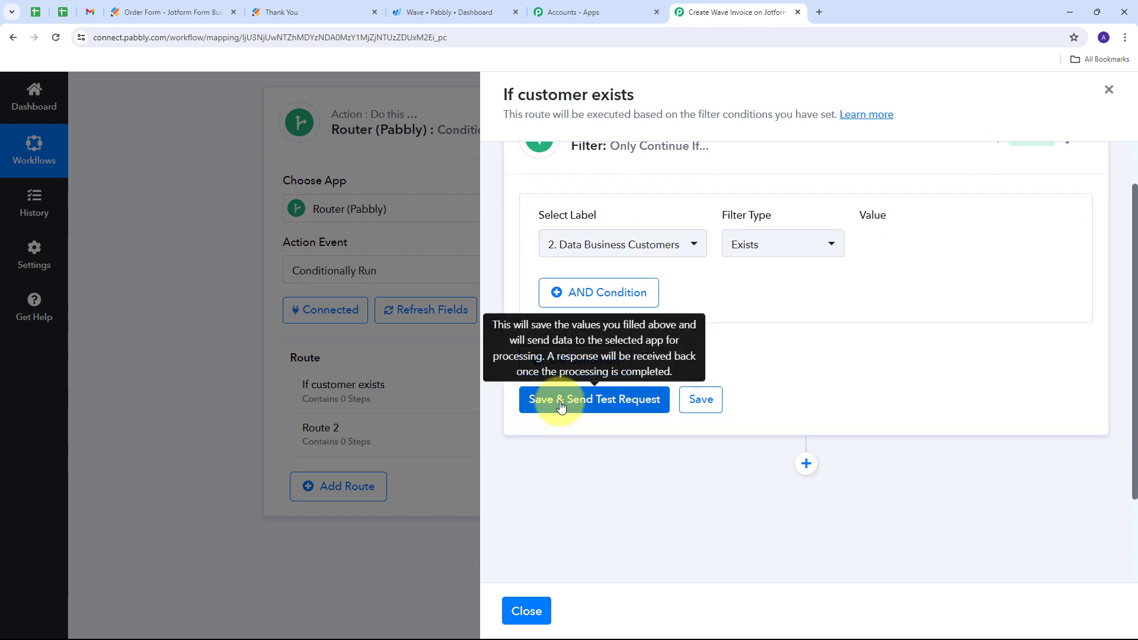
left_click(604, 405)
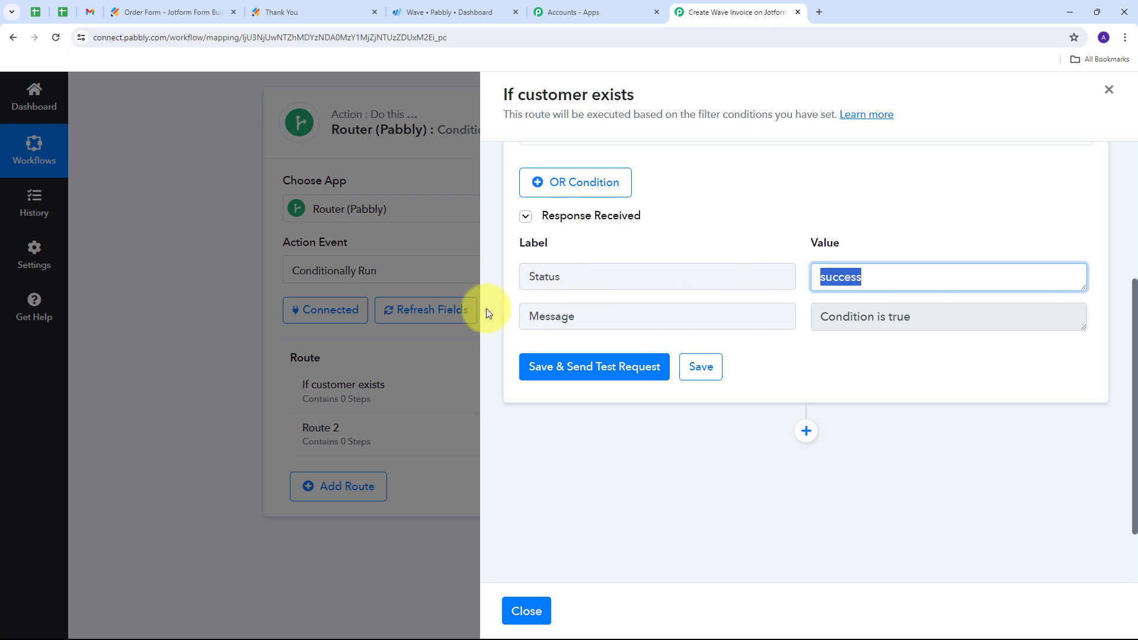
left_click(989, 320)
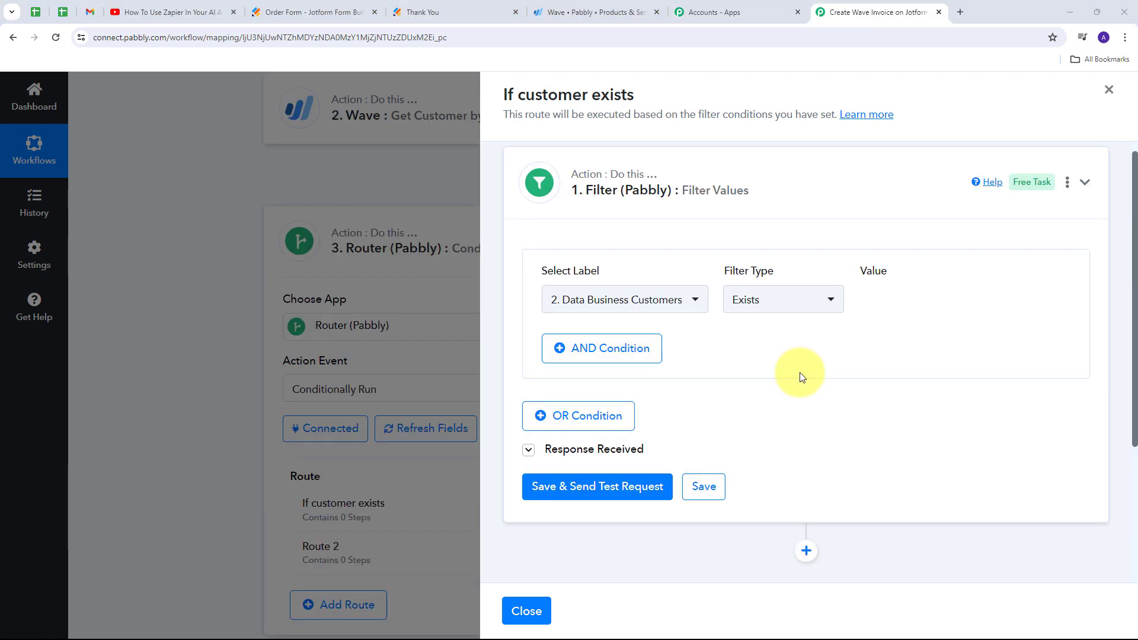
- Add a Wave action after the filter in the "If customer exists" route
scroll(860, 343, "down", 3)
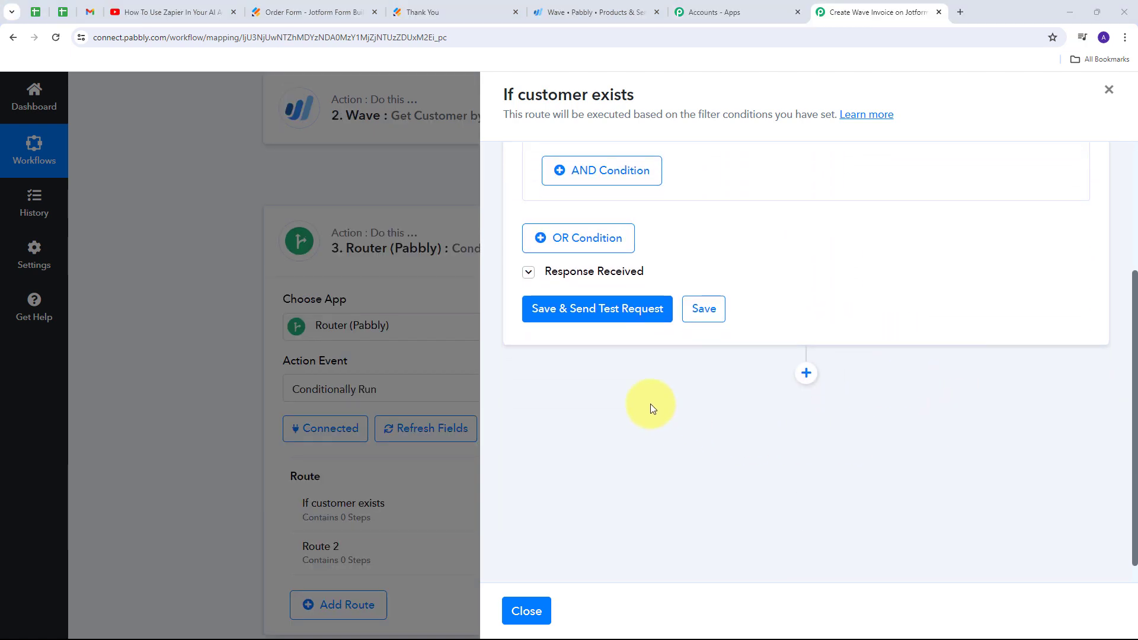
left_click(807, 374)
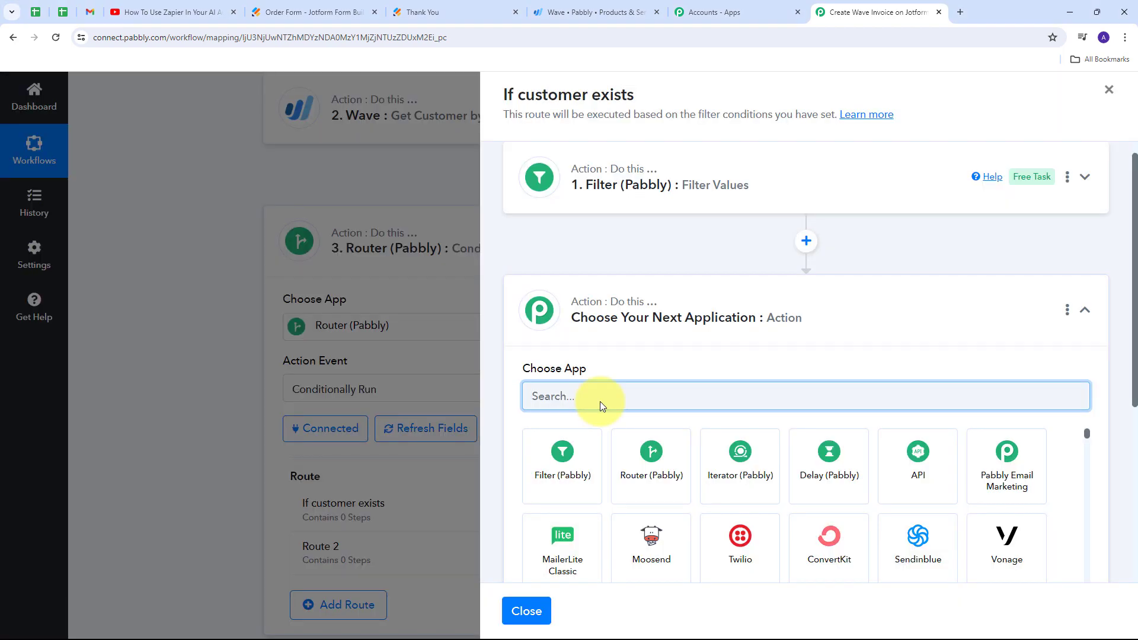
type("Wave")
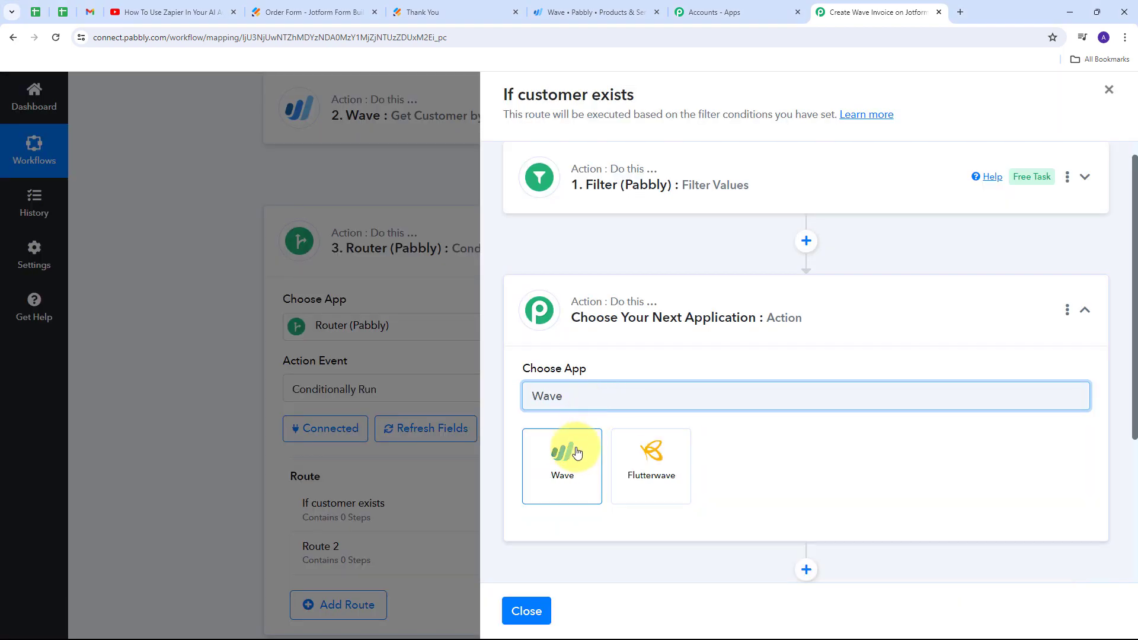
left_click(574, 458)
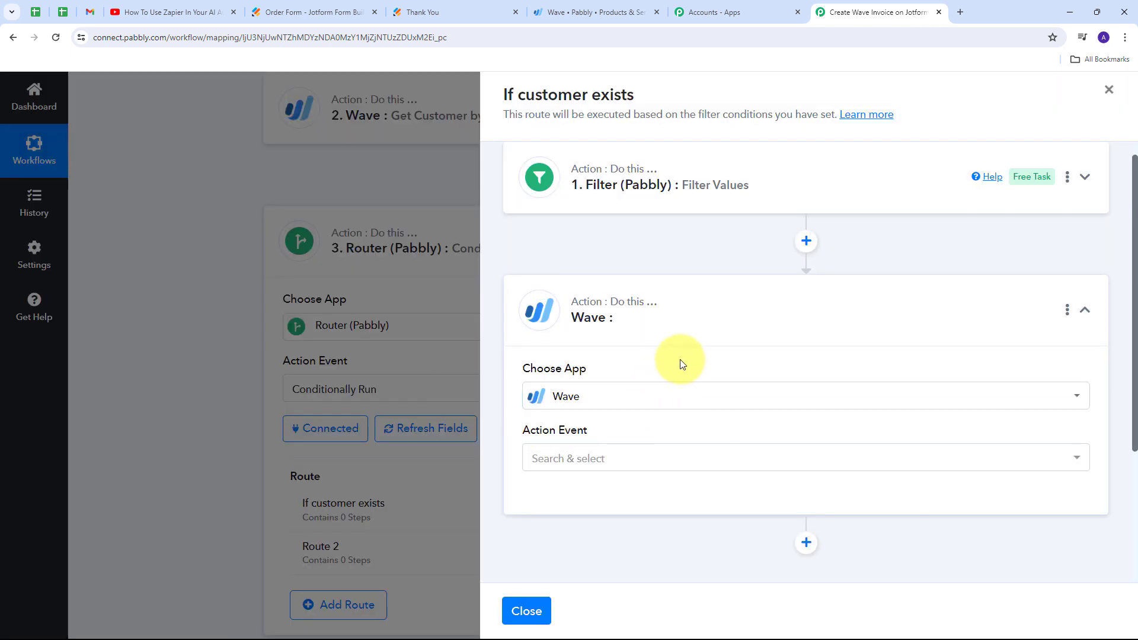
- Set the new Wave step's action event to Create Invoice with Basic Details
scroll(678, 363, "down", 1)
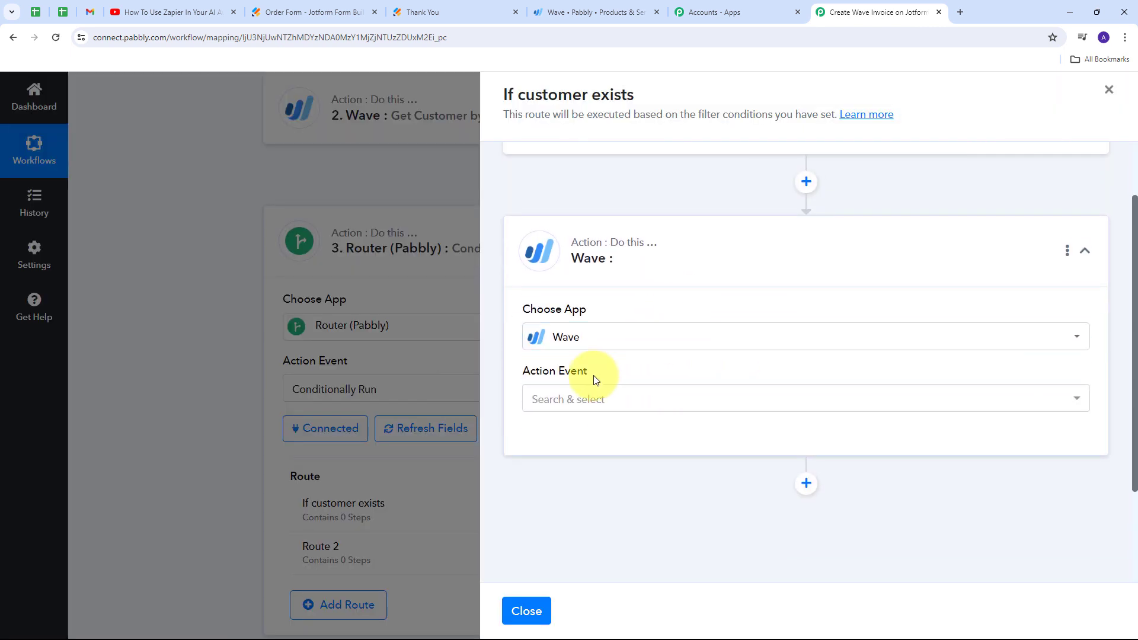
left_click(818, 399)
scroll(798, 348, "down", 2)
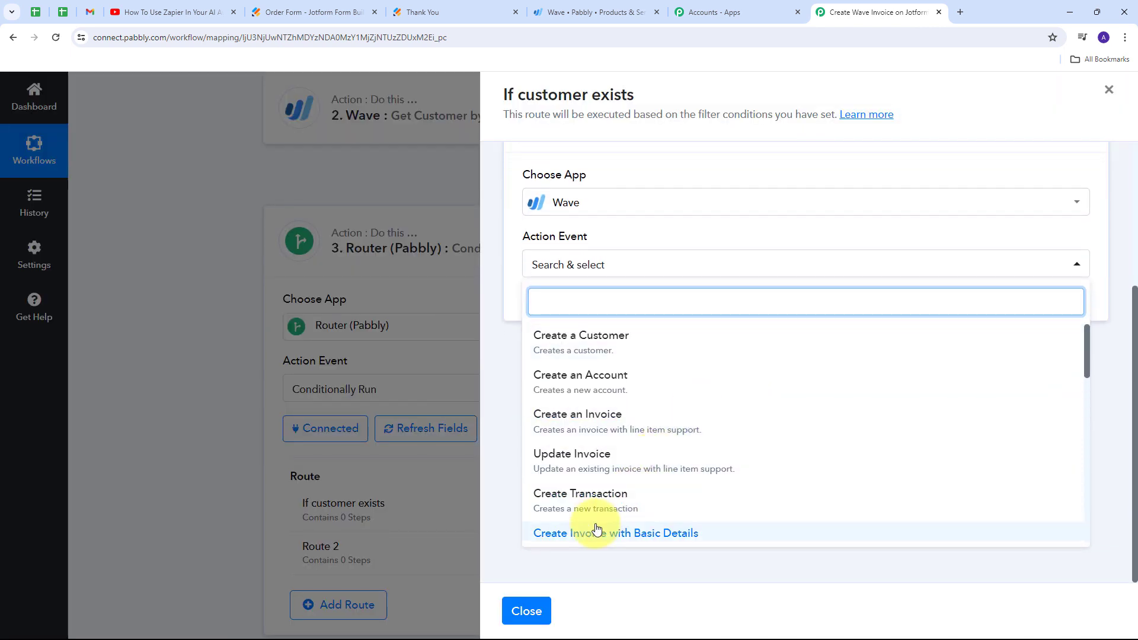
scroll(646, 489, "down", 1)
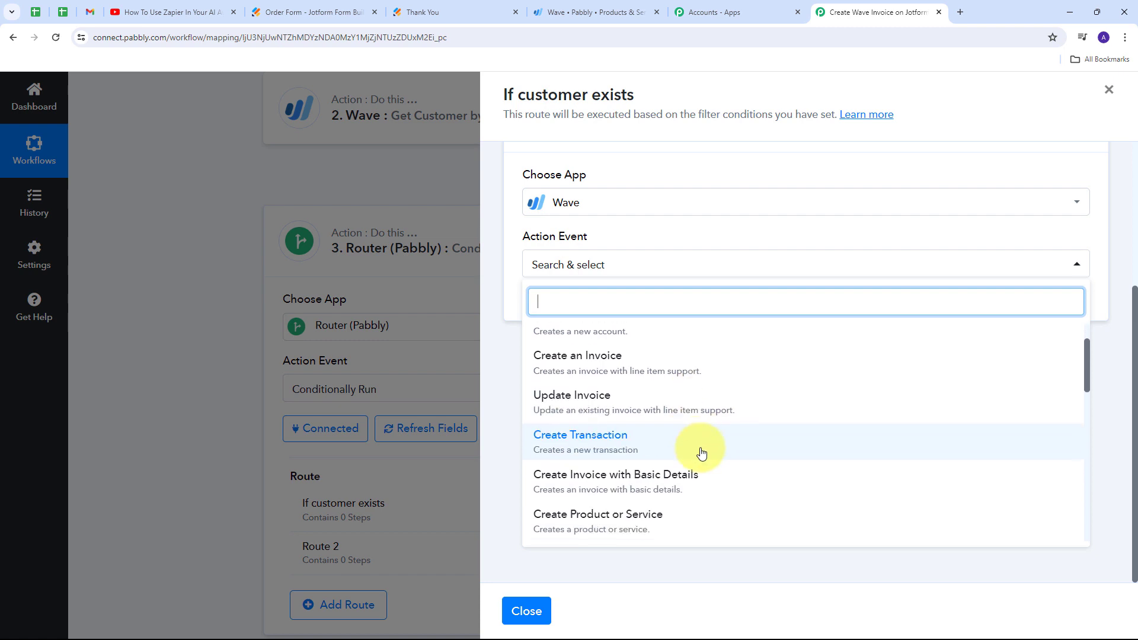
left_click(597, 487)
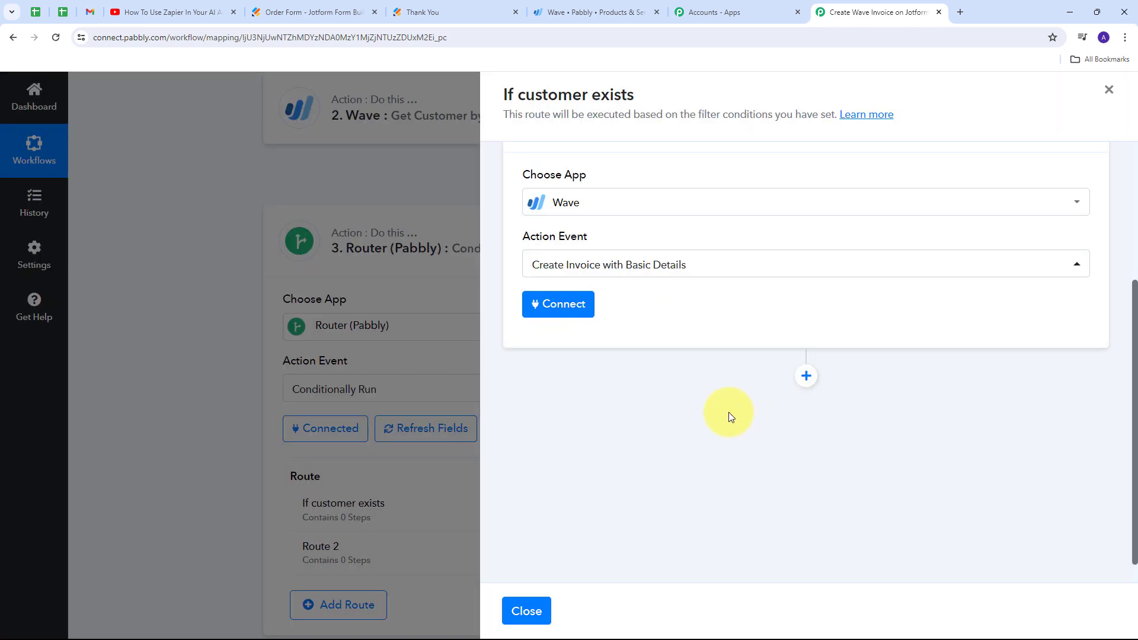
scroll(600, 193, "up", 1)
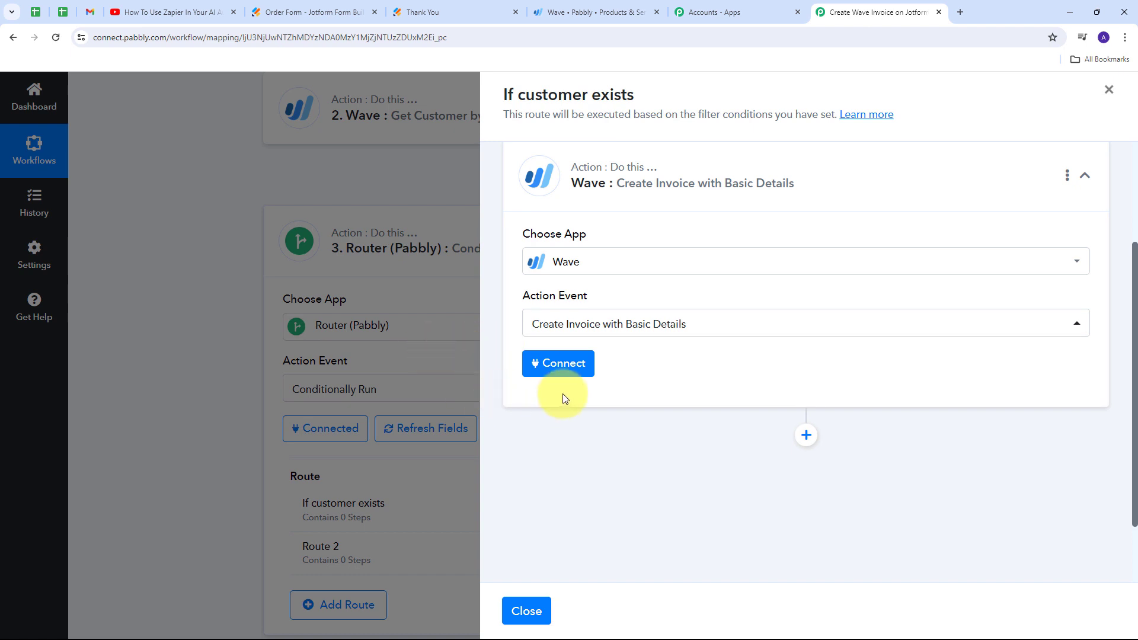
- Connect the route's Create Invoice step using the existing Wave #8 connection and look through its invoice fields
left_click(563, 364)
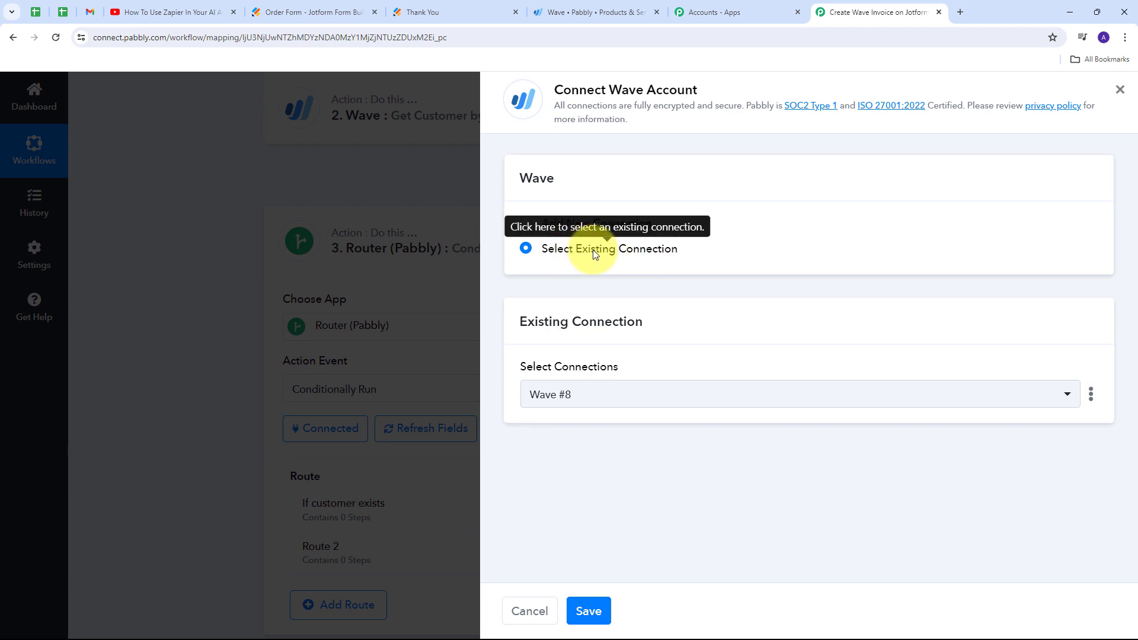
left_click(589, 612)
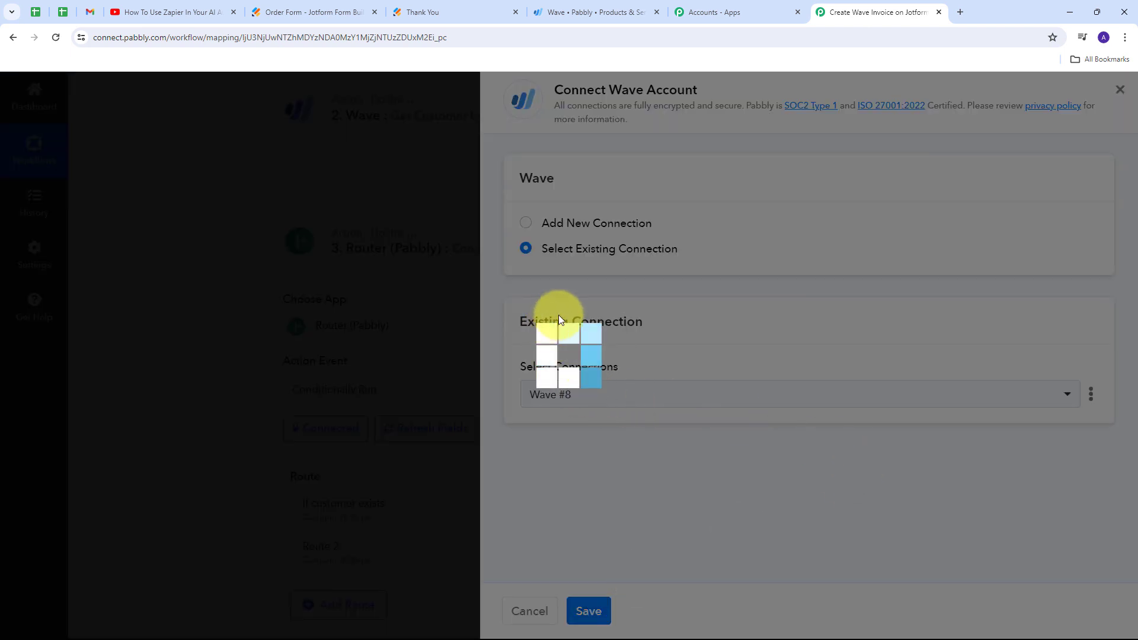
scroll(851, 279, "down", 7)
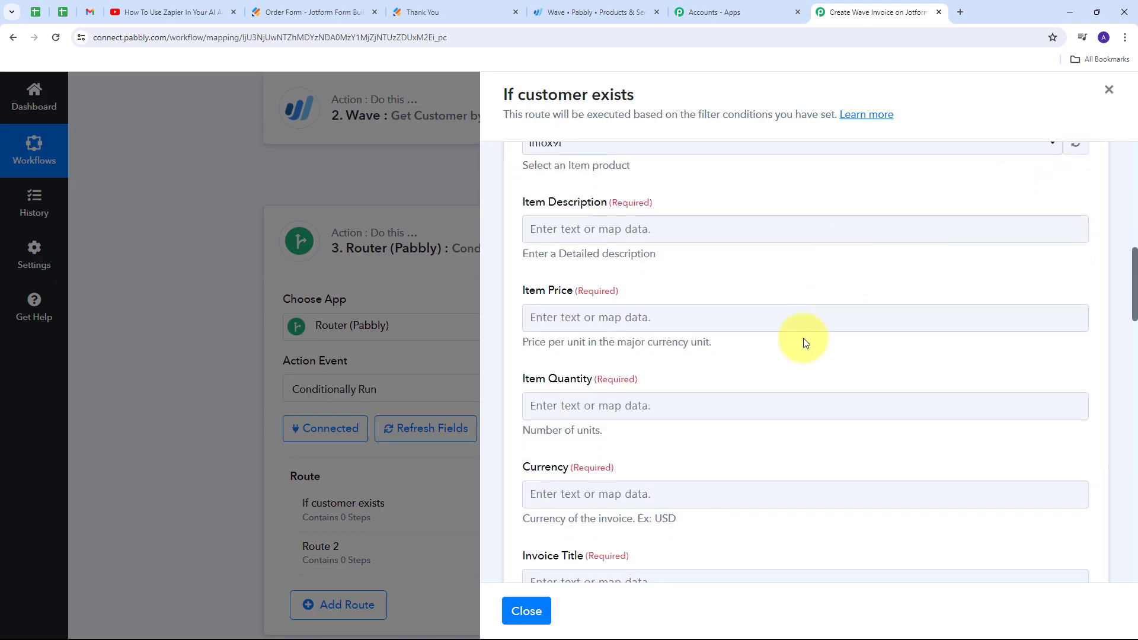
scroll(580, 295, "up", 5)
scroll(737, 310, "down", 4)
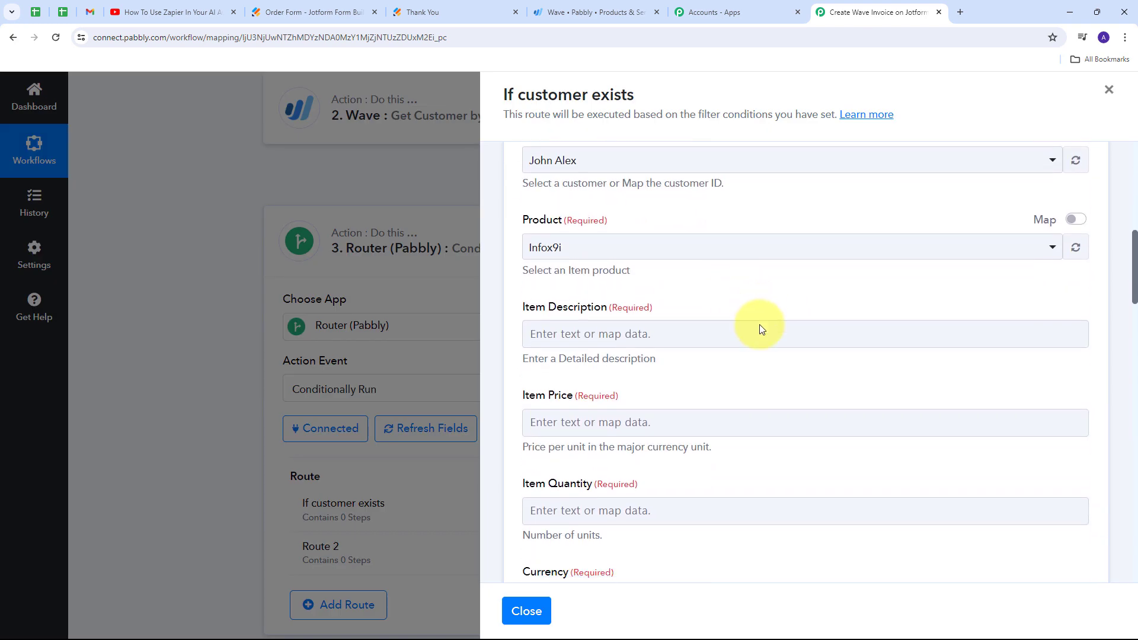
scroll(759, 325, "down", 2)
scroll(757, 331, "up", 5)
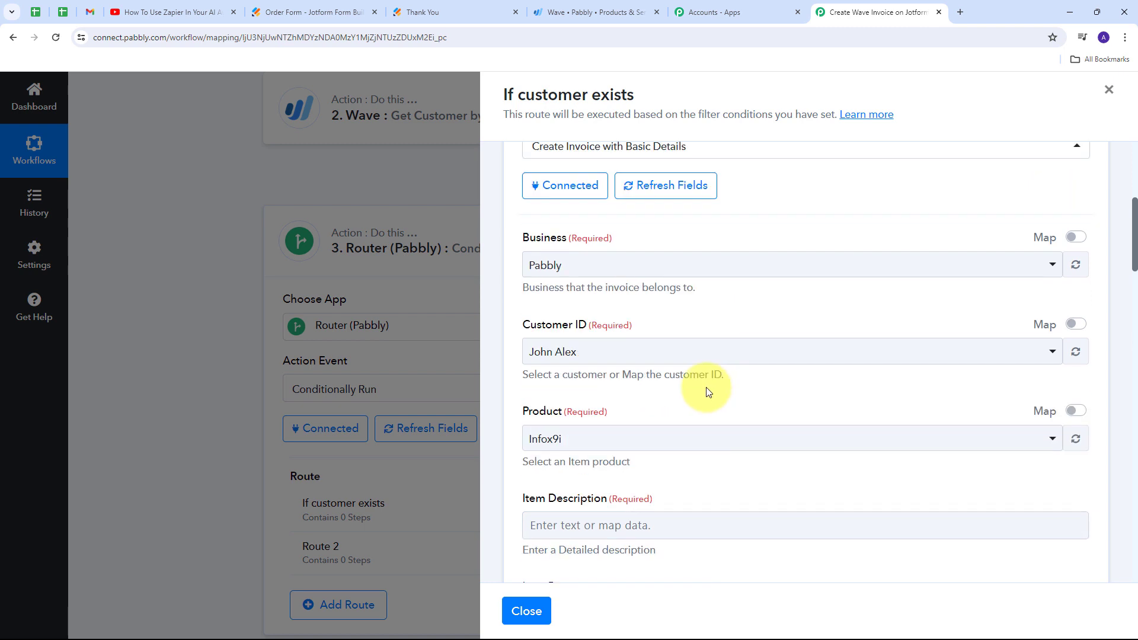
scroll(708, 391, "down", 1)
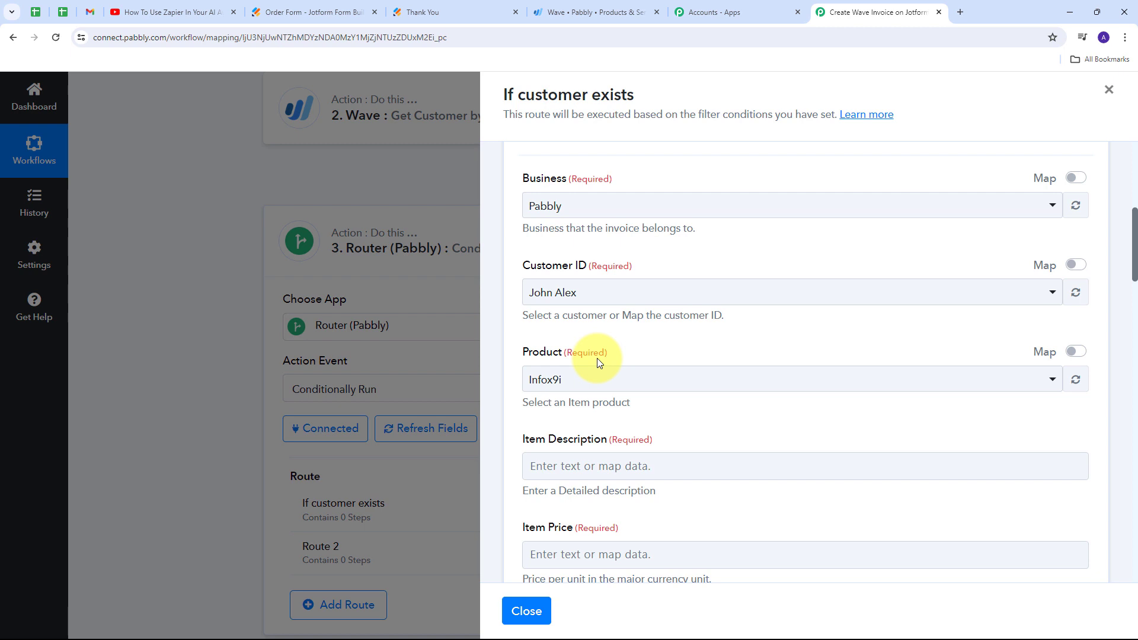
- Review the available products in the Create Invoice step and choose Infox9i as the product
left_click(1031, 385)
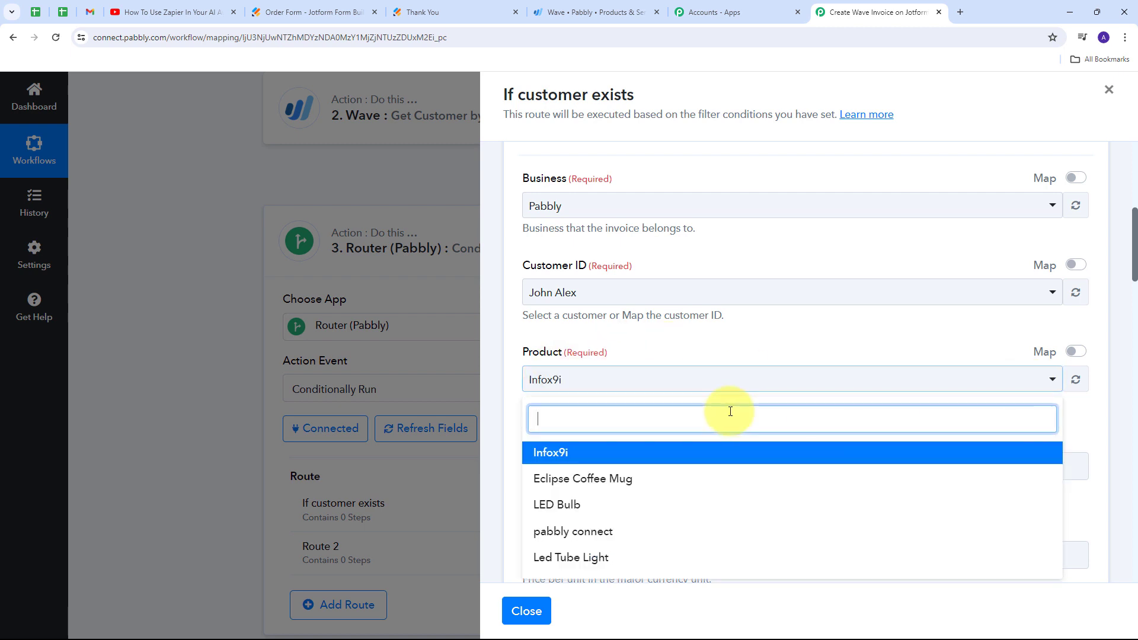
scroll(646, 509, "down", 1)
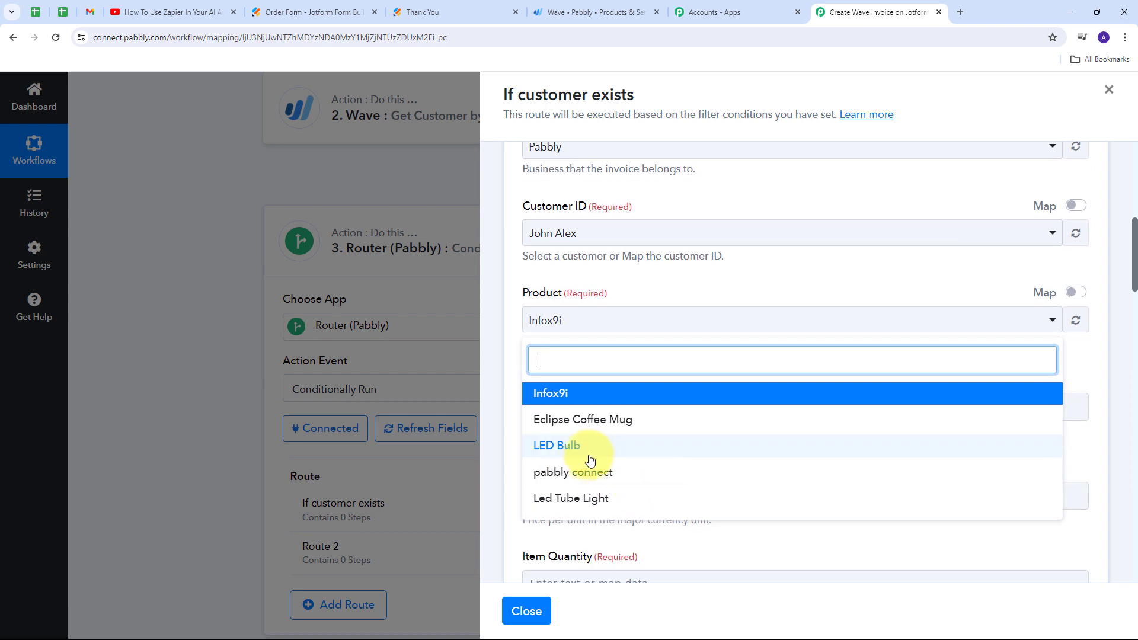
left_click(564, 395)
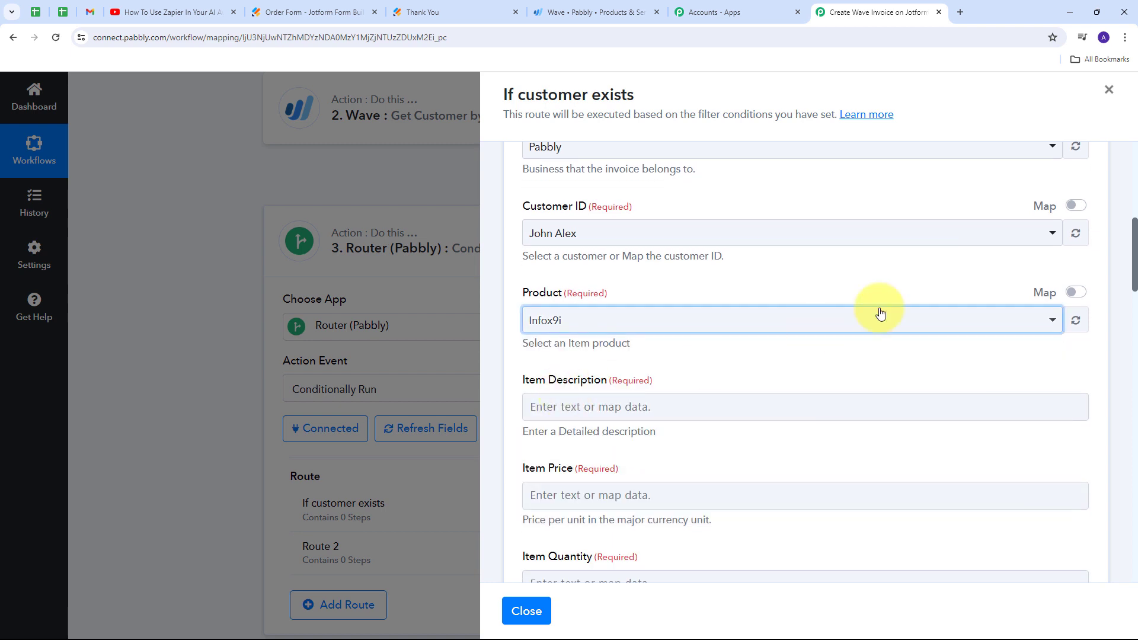
- Enable mapping for the Product field to examine the product's full ID, and disable mapping again
left_click(1080, 292)
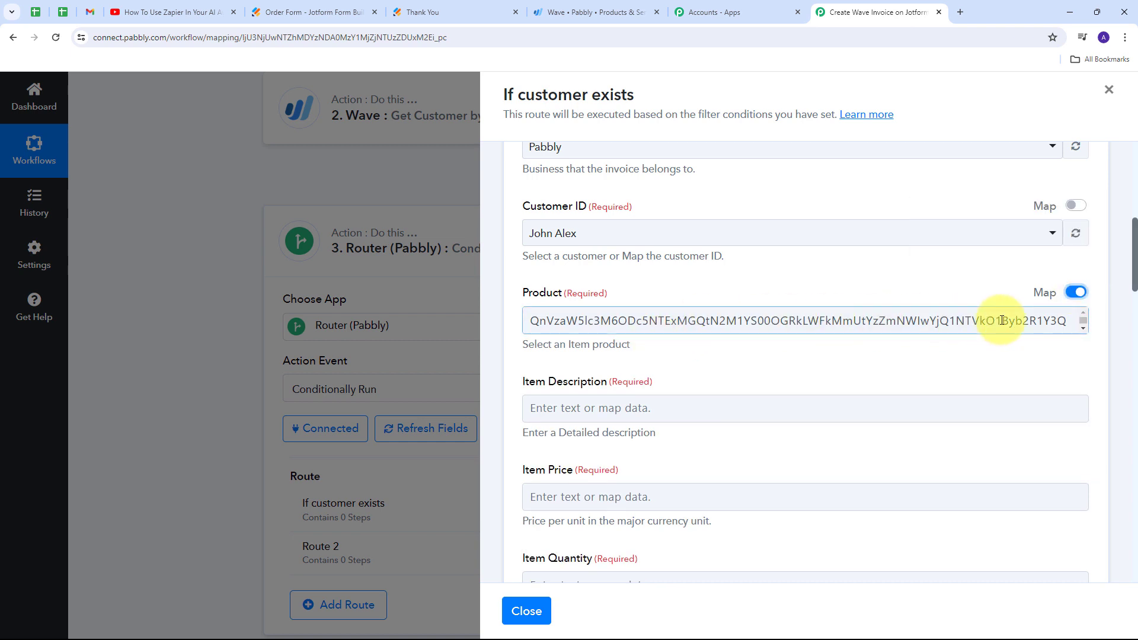
left_click(1083, 328)
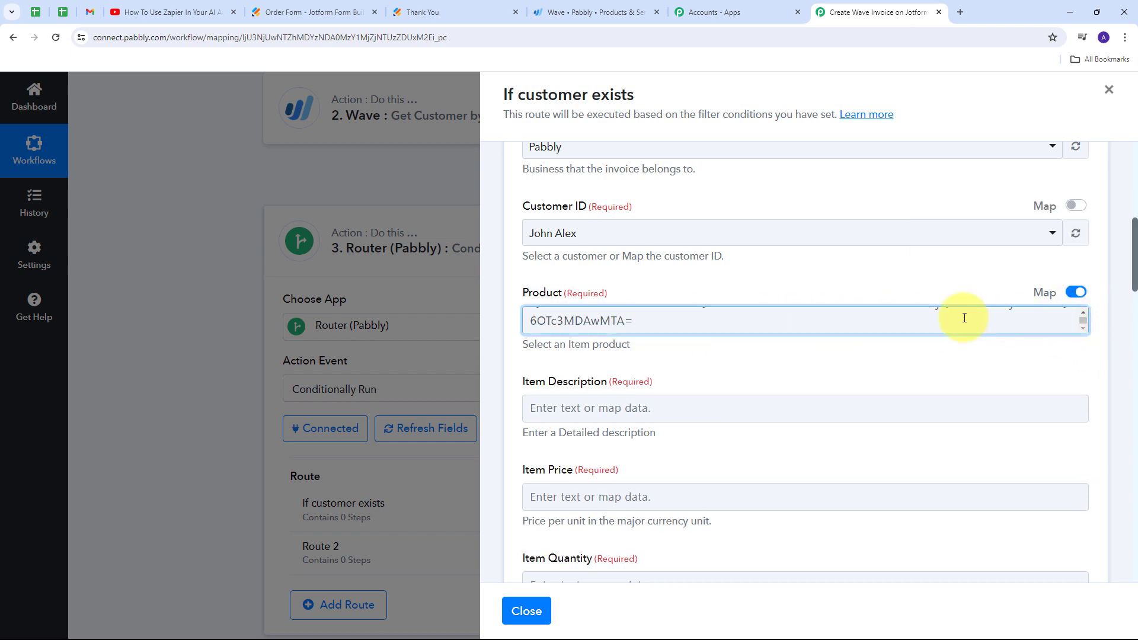
scroll(685, 326, "up", 1)
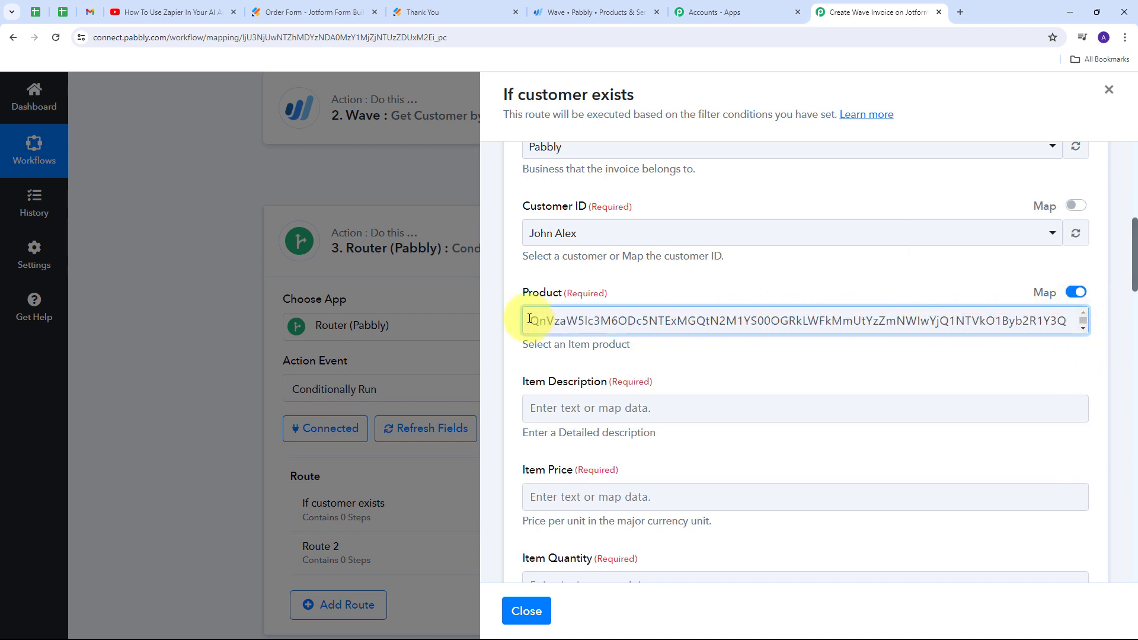
left_click_drag(530, 319, 699, 350)
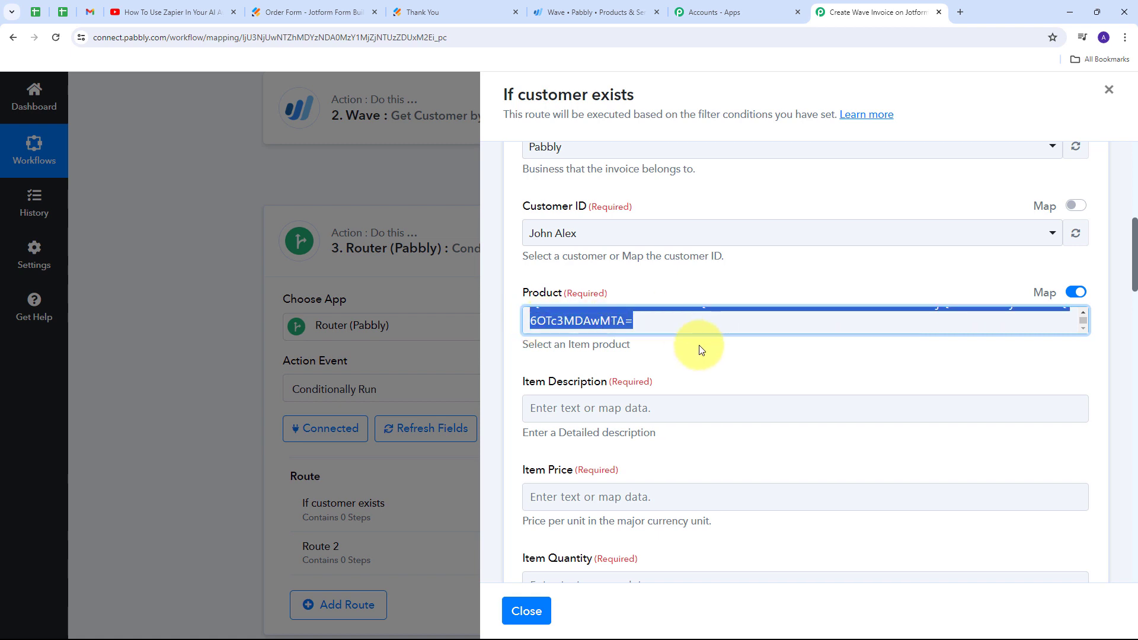
left_click(841, 282)
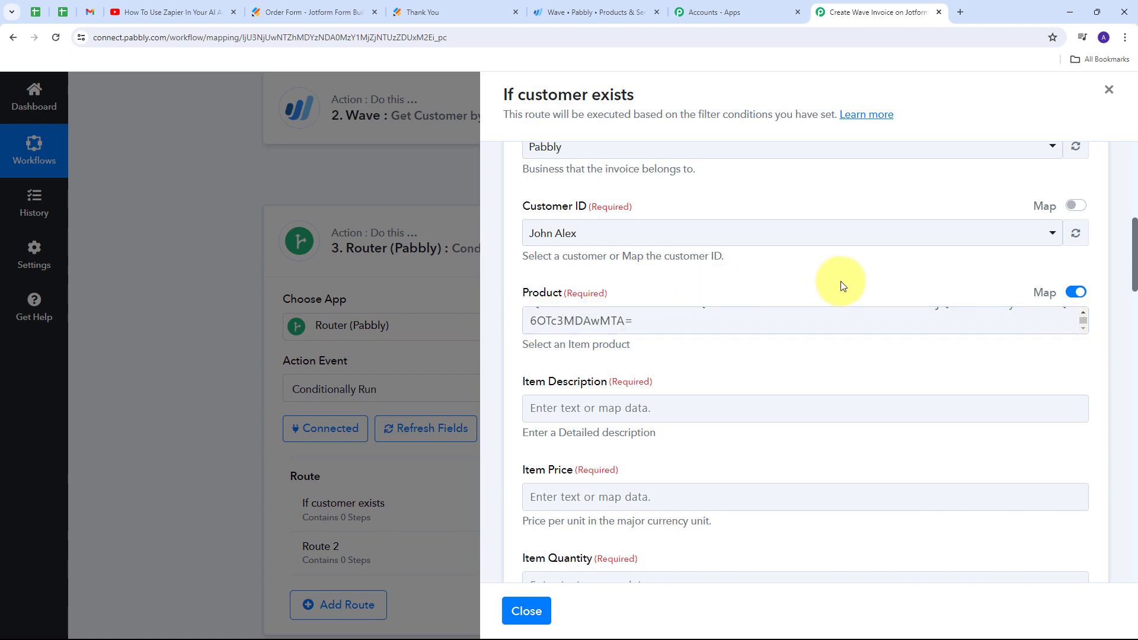
left_click(643, 325)
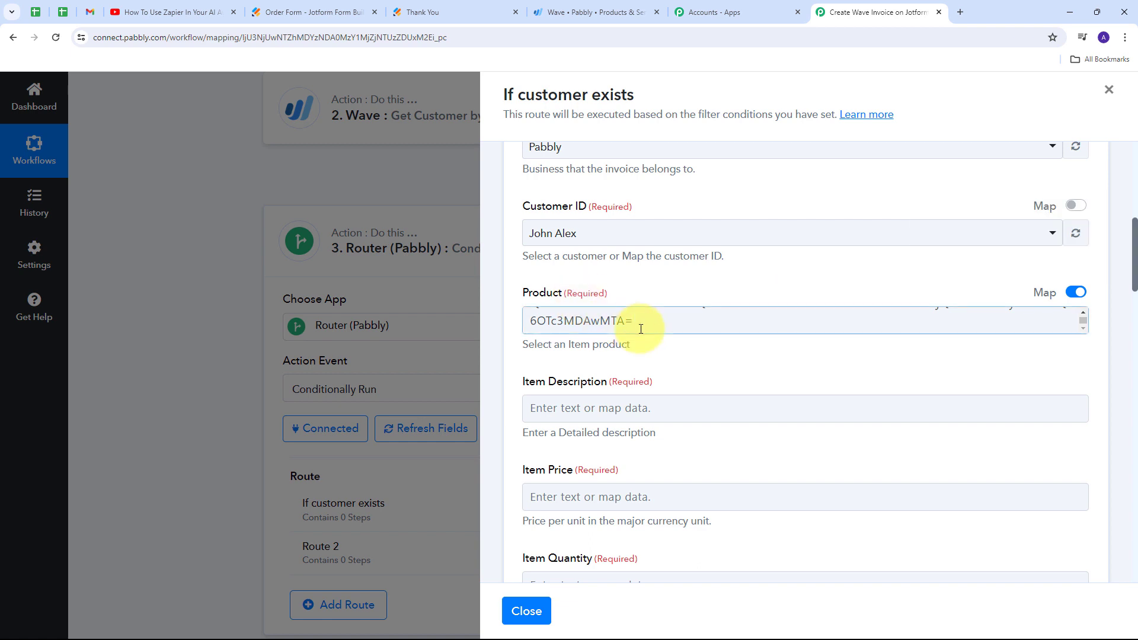
scroll(640, 325, "up", 1)
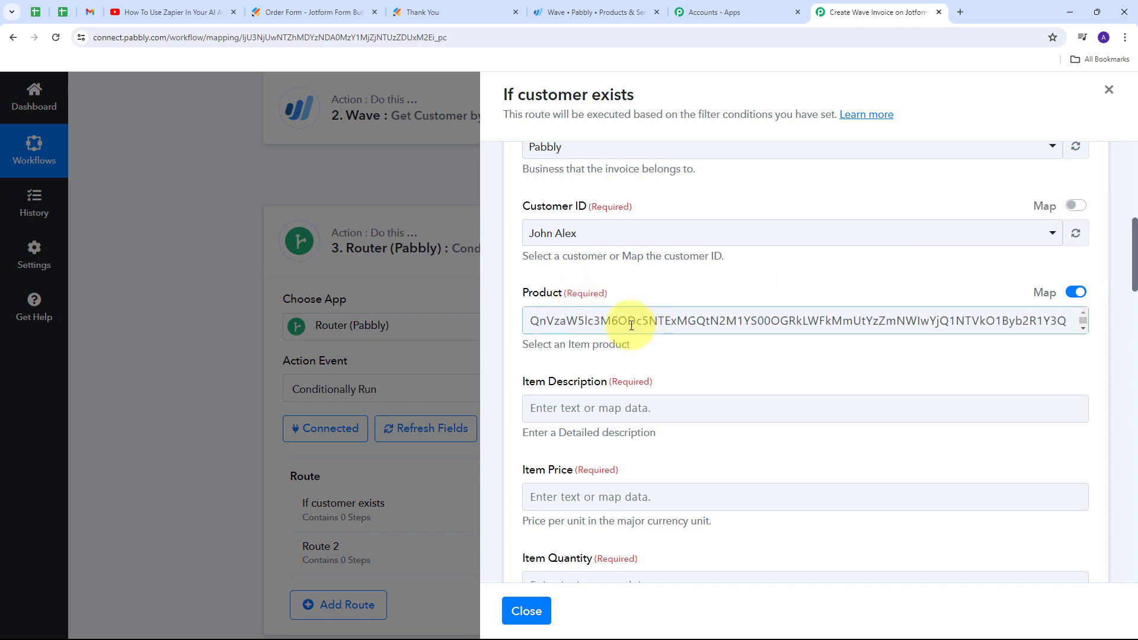
left_click(1074, 295)
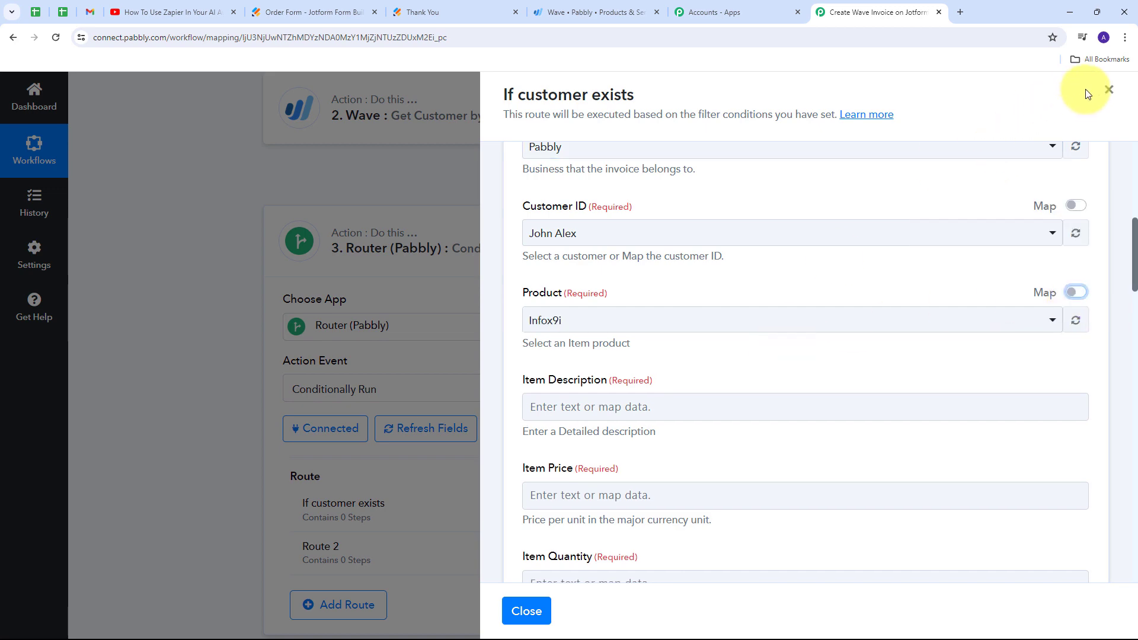
- Close the route and add a Lookup Table action between the Get Customer by Email step and the router
left_click(1109, 93)
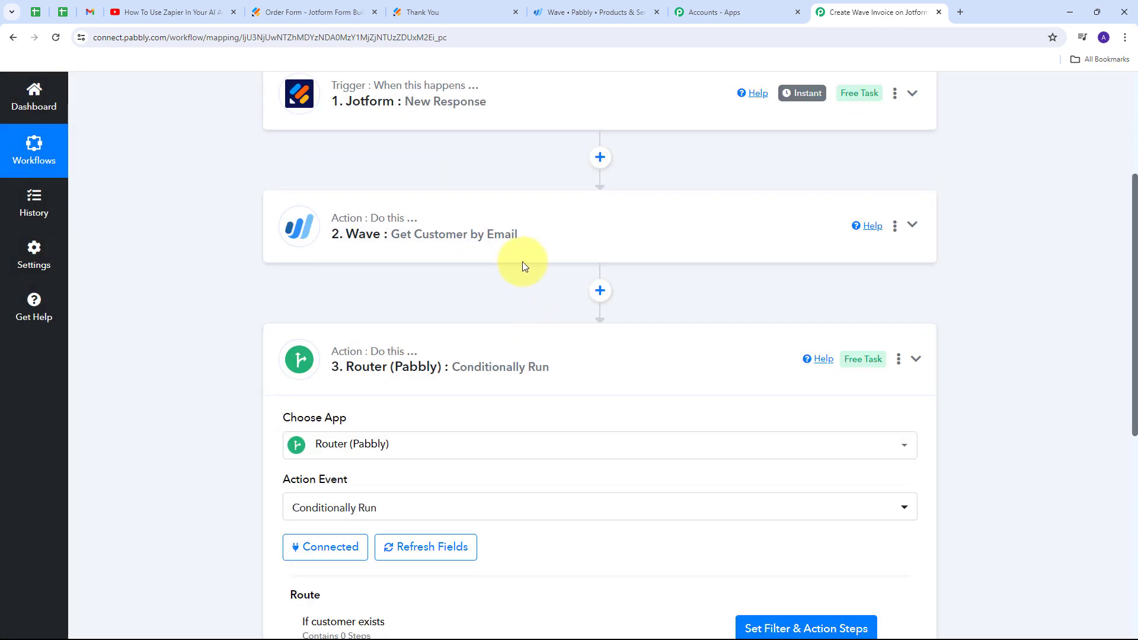
left_click(600, 291)
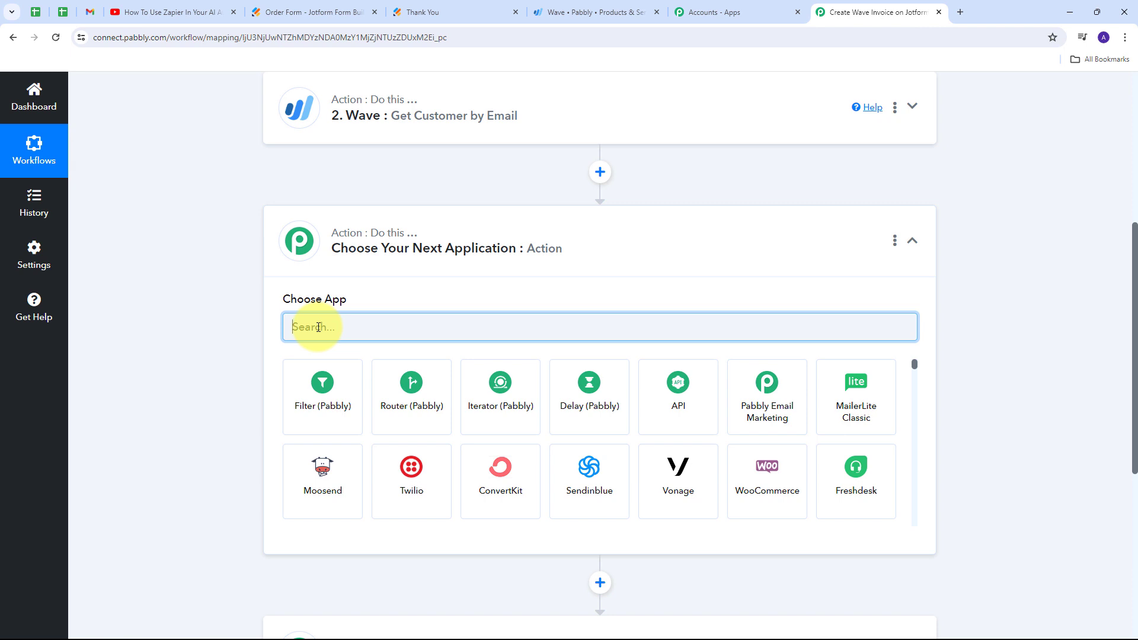
type("lookup")
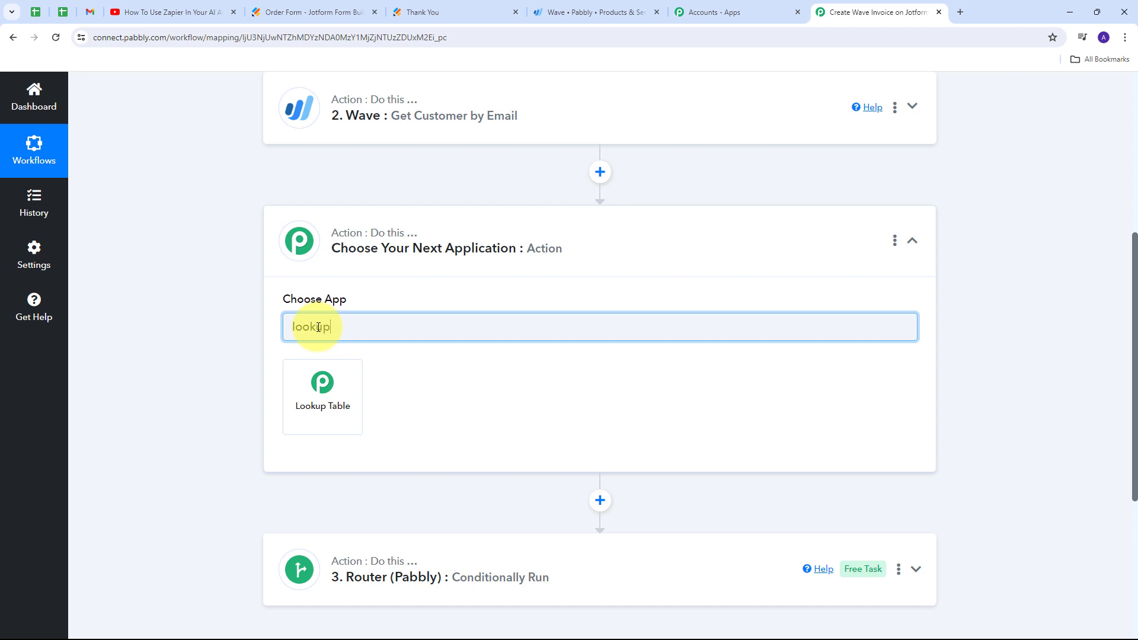
left_click(329, 398)
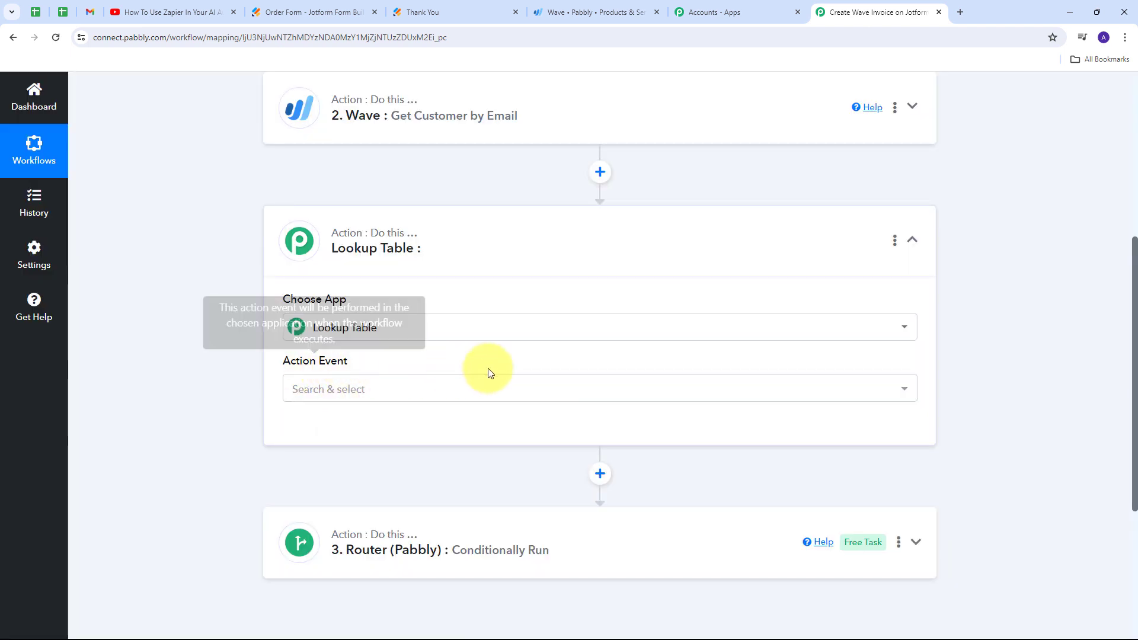
- Set the new action's event to Lookup Table and connect it
left_click(564, 393)
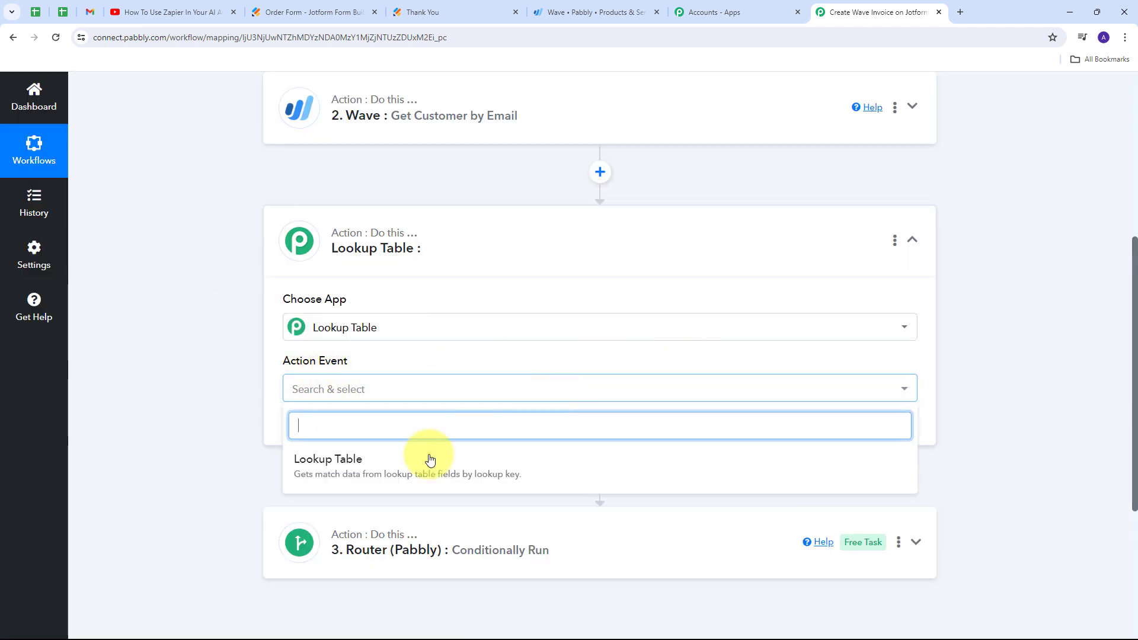
left_click(349, 472)
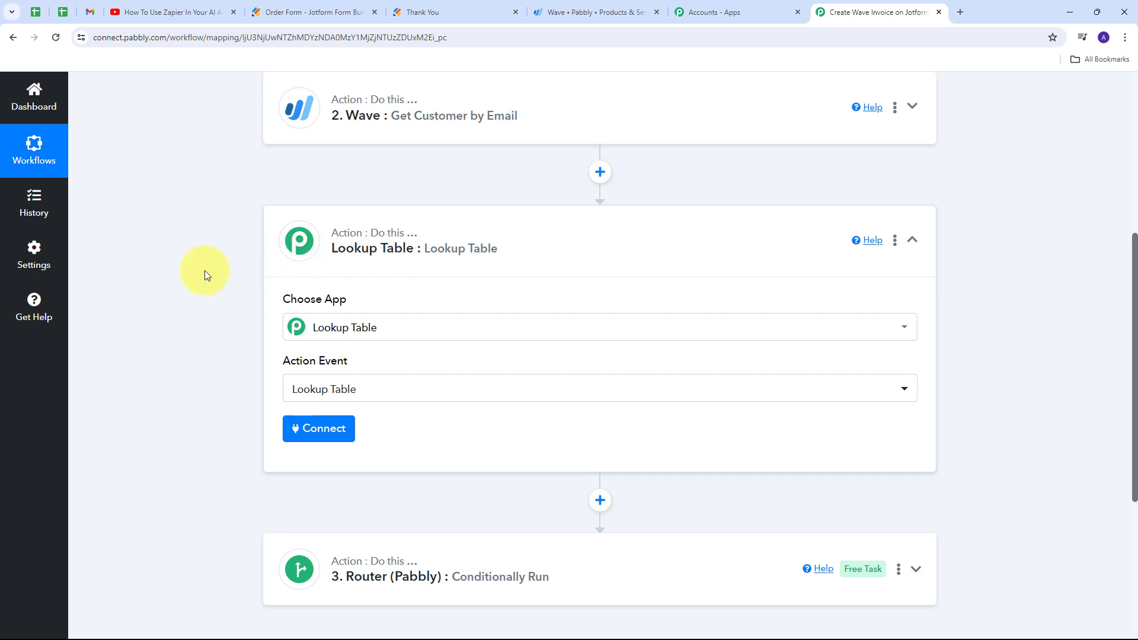
left_click(325, 436)
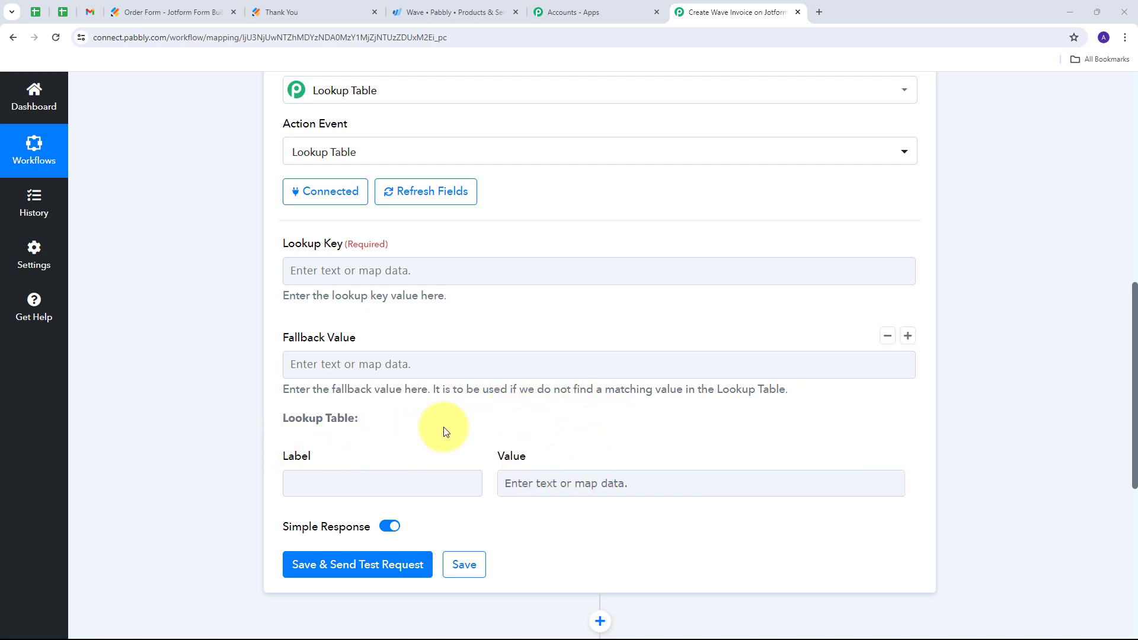
- Map the Lookup Key to RawRequest Q7 ProductName from the Jotform New Response step
scroll(382, 379, "down", 1)
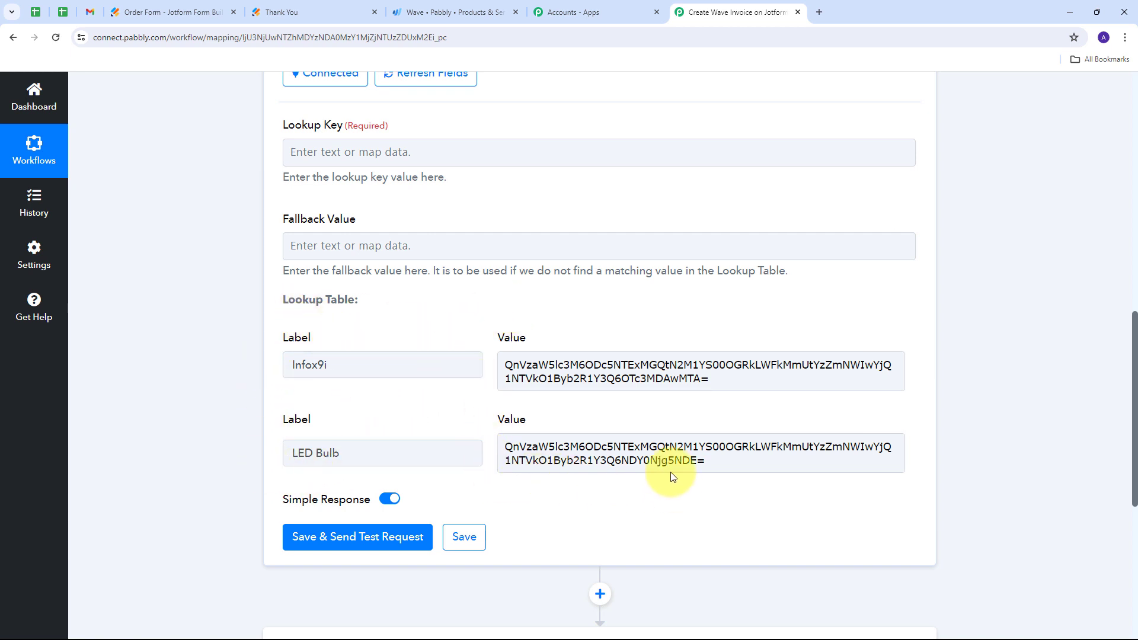
scroll(532, 324, "up", 2)
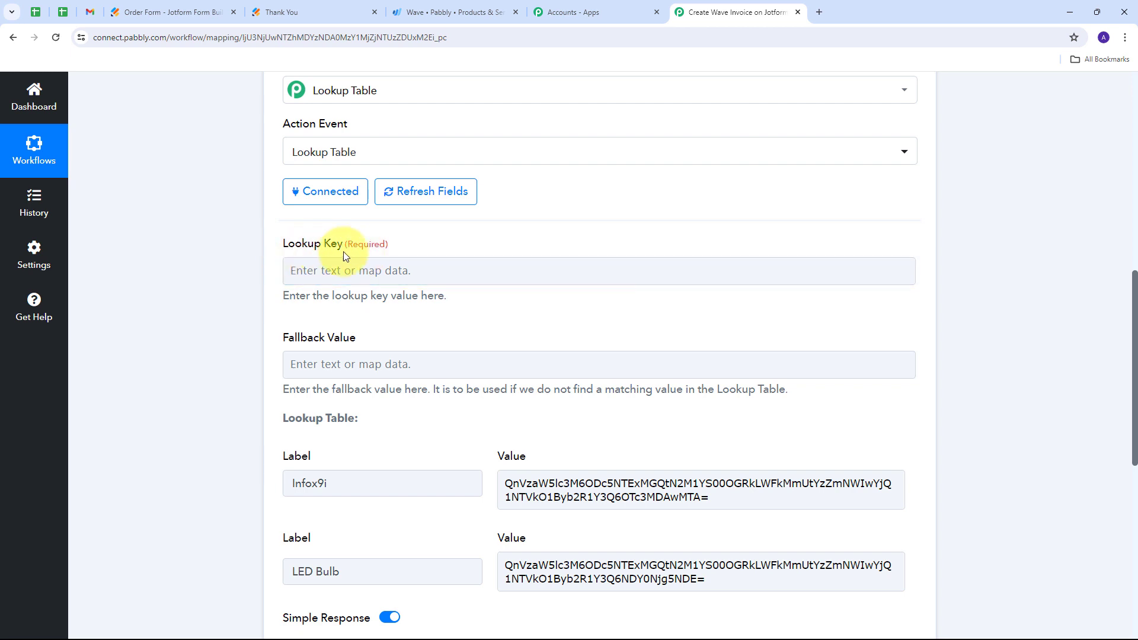
left_click(331, 270)
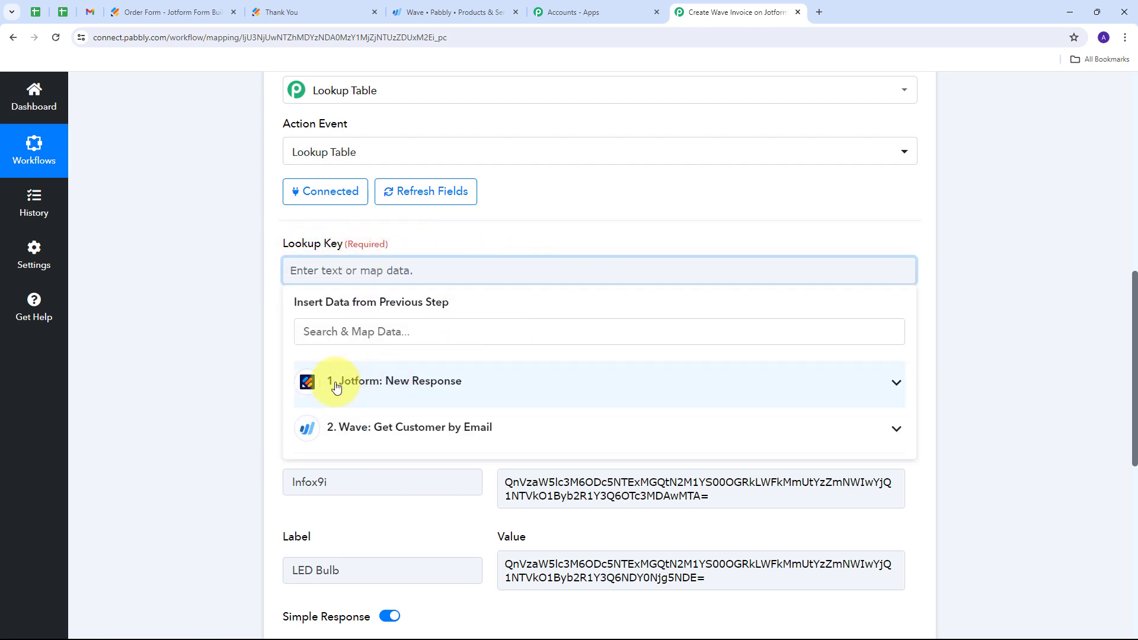
left_click(451, 380)
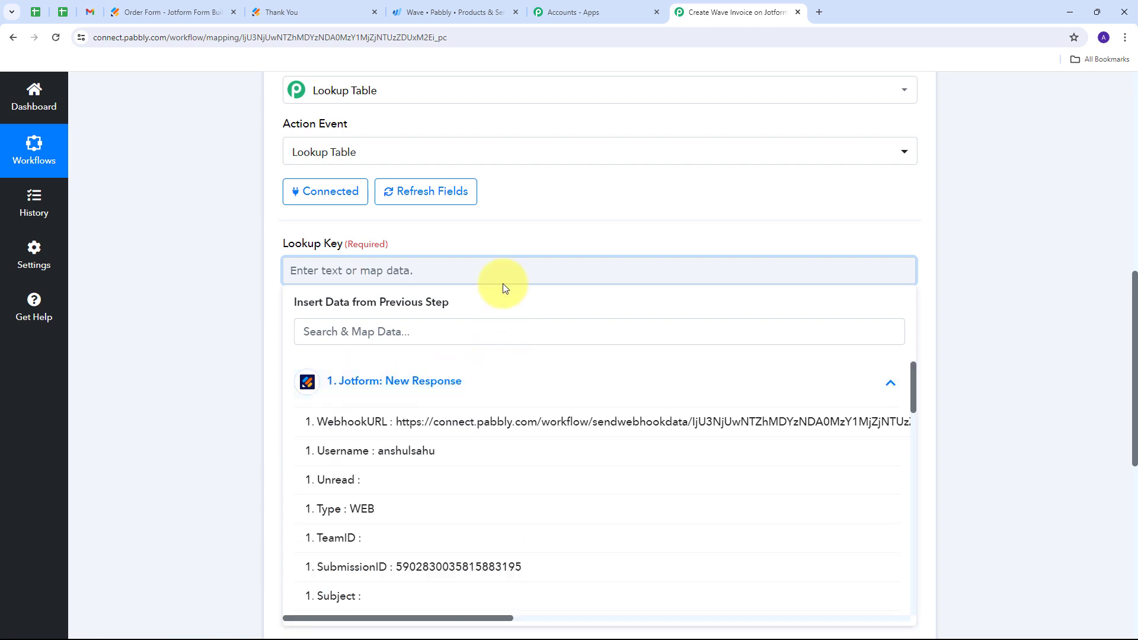
scroll(503, 332, "down", 8)
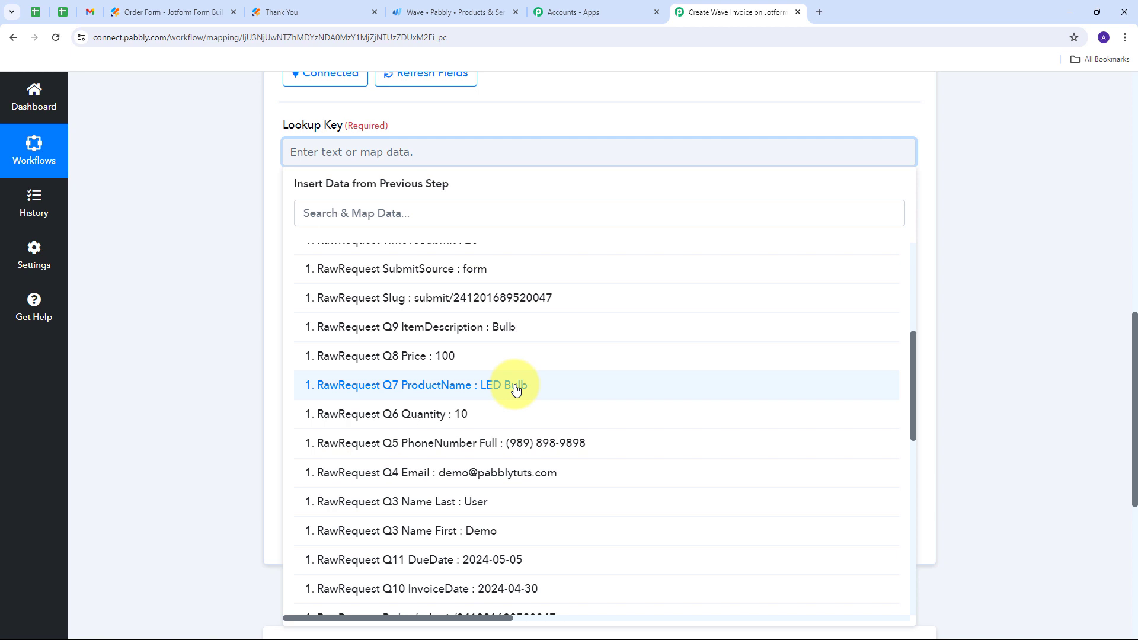
left_click(515, 386)
left_click(184, 192)
scroll(501, 213, "up", 2)
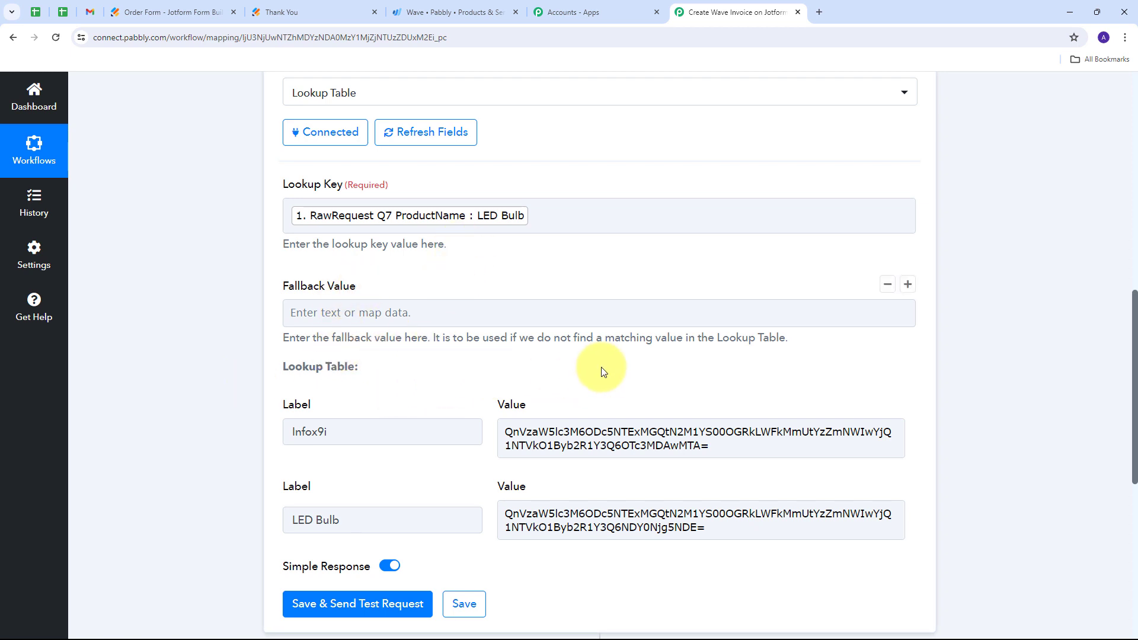
- Save the Lookup Table step, send its test request and enlarge the Result Value to check the returned product ID
scroll(451, 332, "down", 2)
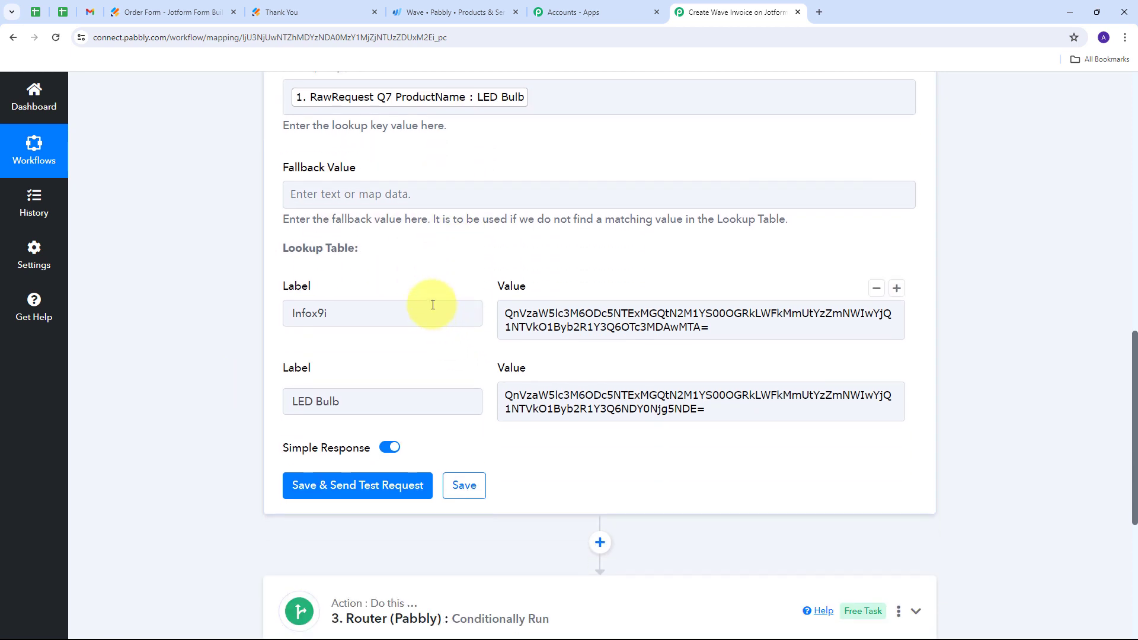
scroll(439, 284, "up", 2)
scroll(368, 235, "down", 3)
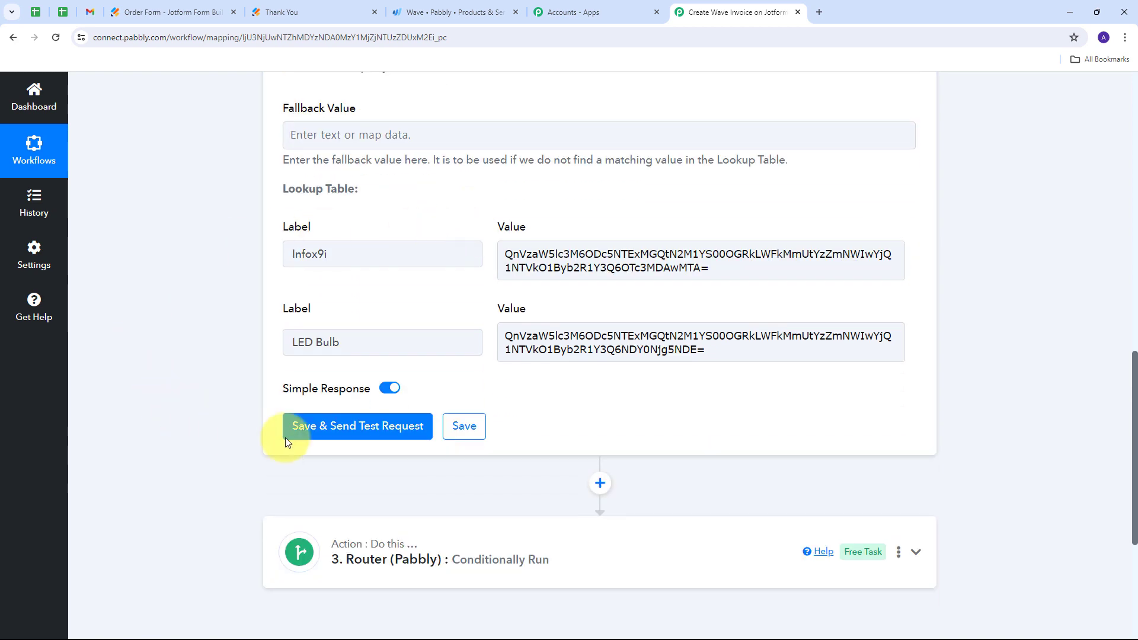
left_click(353, 426)
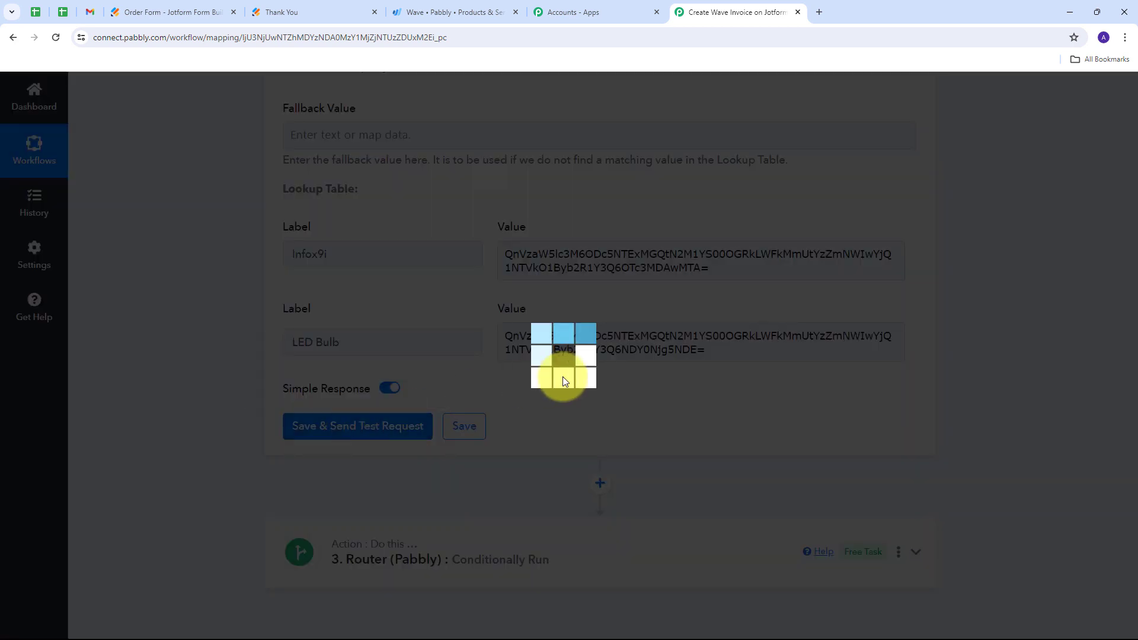
scroll(304, 457, "down", 2)
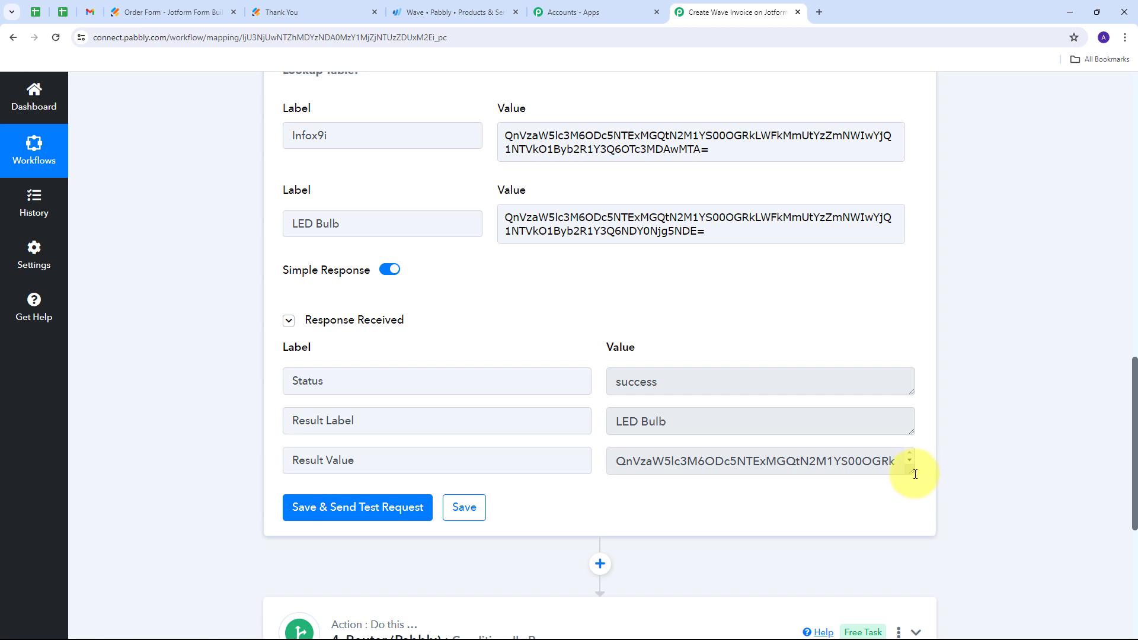
left_click_drag(915, 475, 913, 526)
left_click(700, 503)
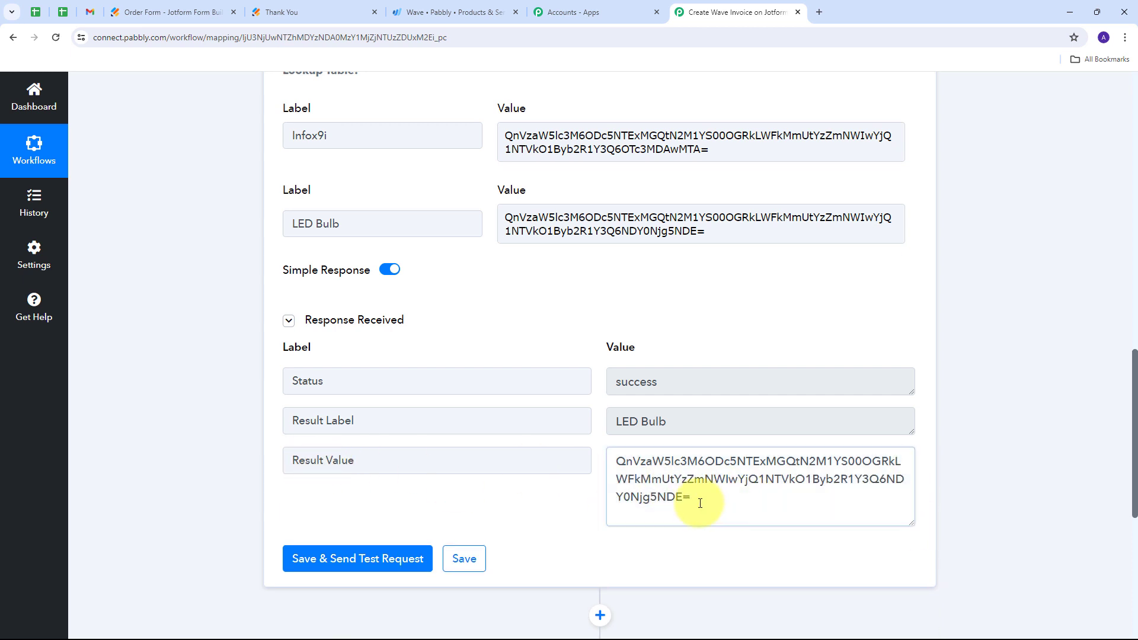
- Open the router's If customer exists route and expand its Wave Create Invoice with Basic Details action
left_click_drag(701, 503, 582, 460)
left_click(596, 433)
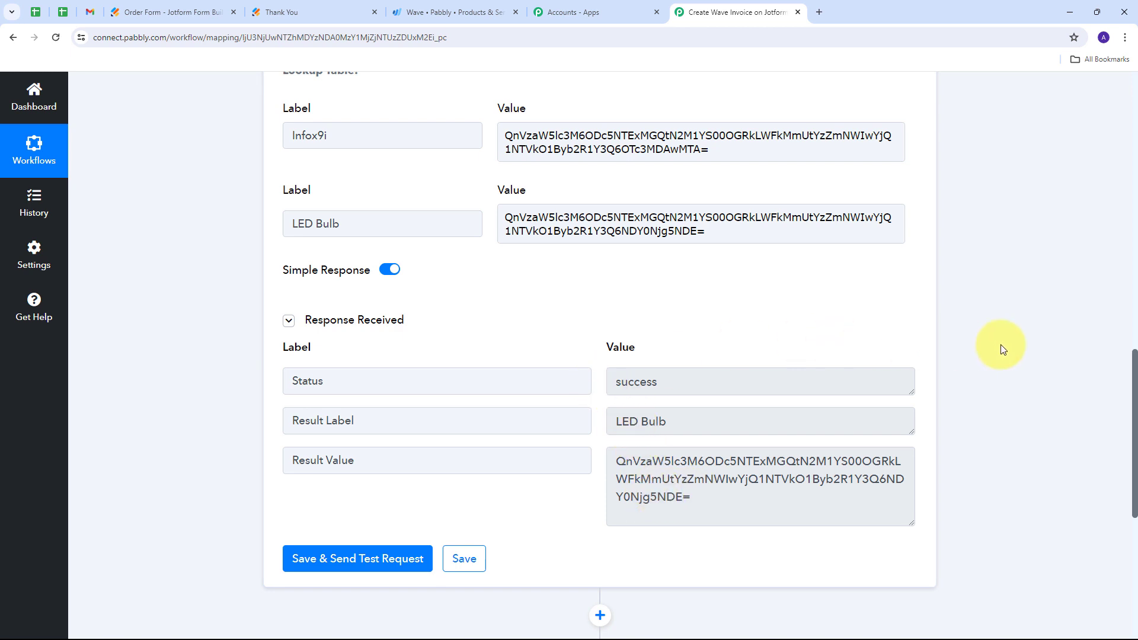
scroll(1002, 347, "down", 5)
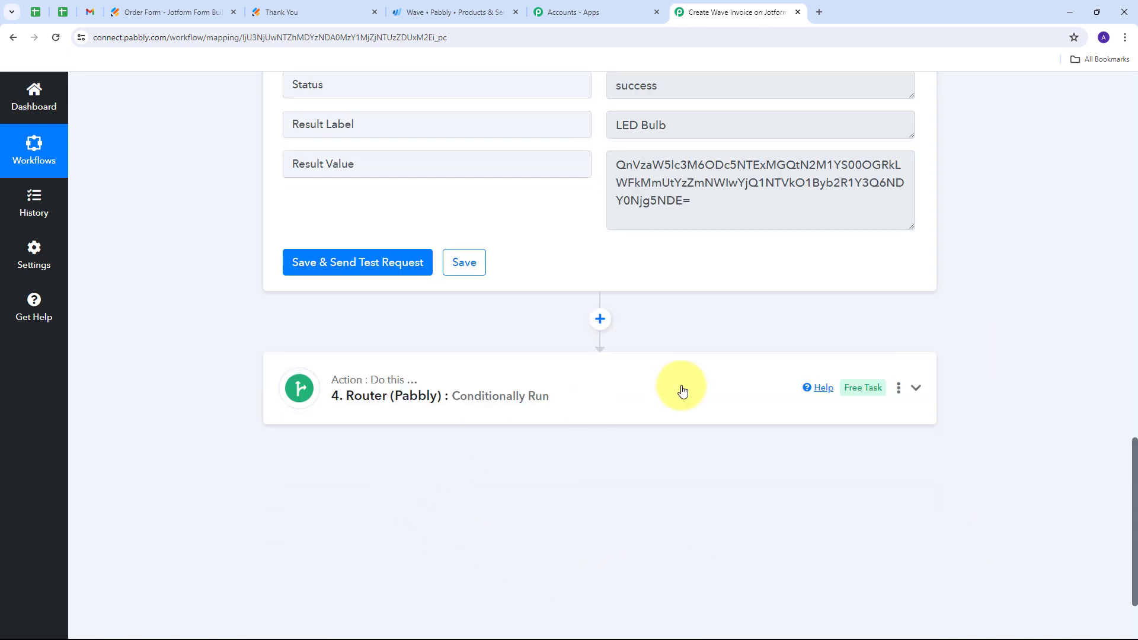
left_click(915, 398)
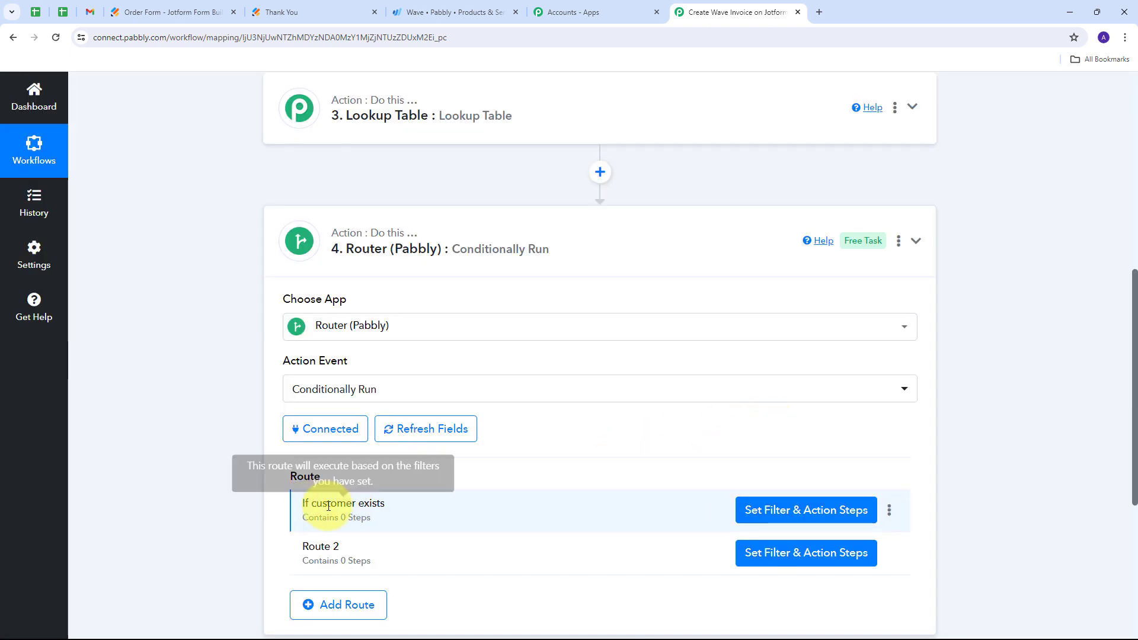
left_click(813, 509)
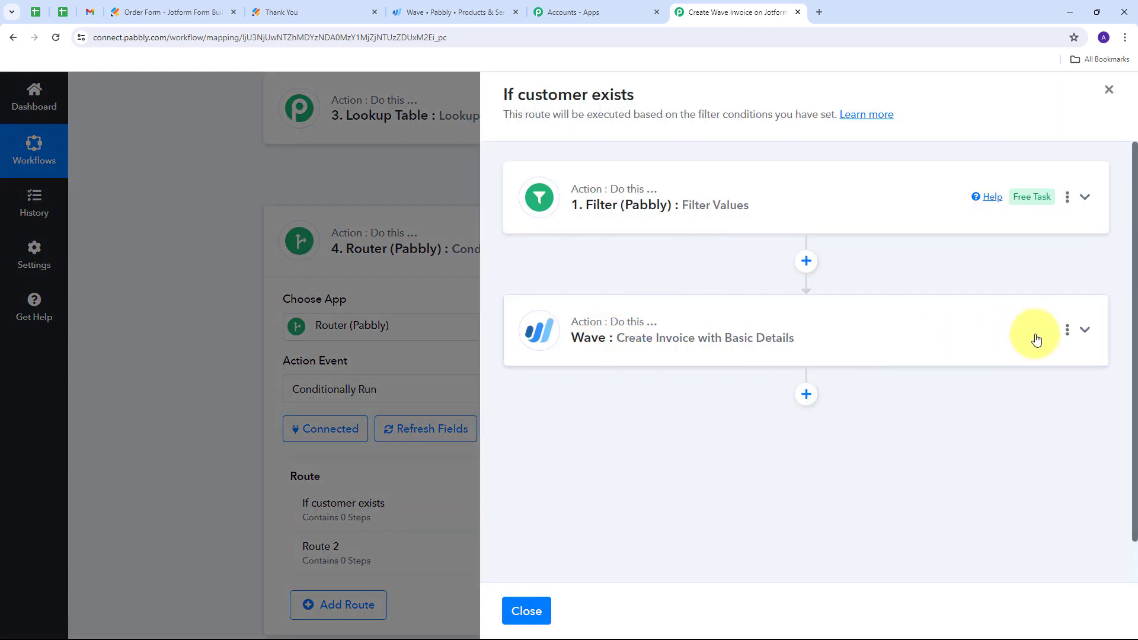
left_click(1083, 331)
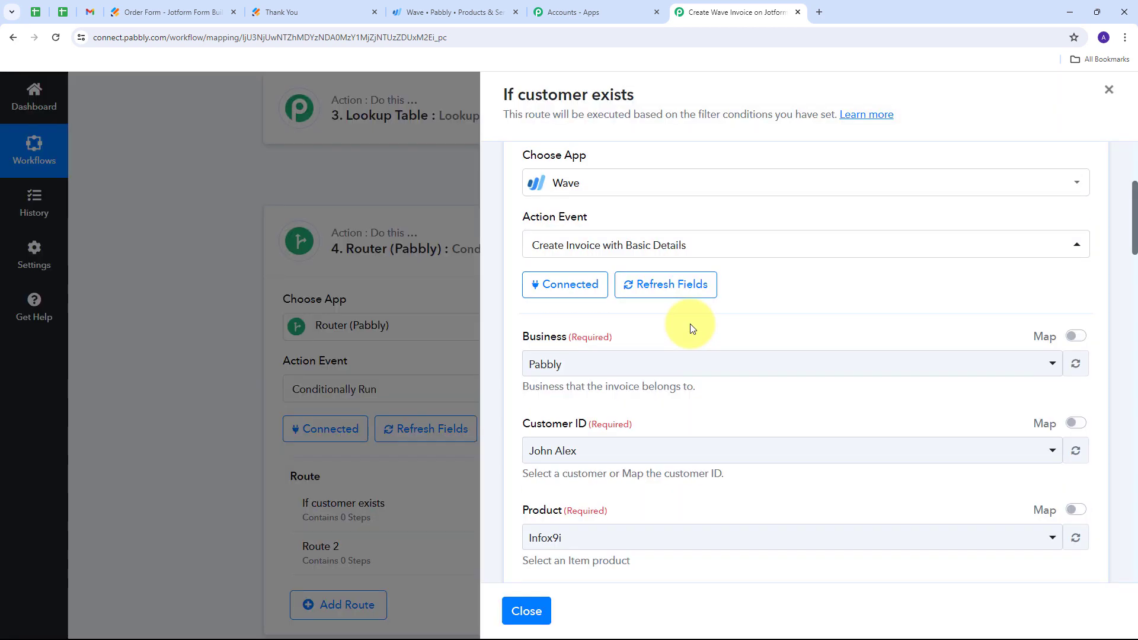
- Enable mapping for Customer ID and replace its value with Data Business Customers Edges 0 Node Id from Get Customer by Email
scroll(631, 330, "down", 10)
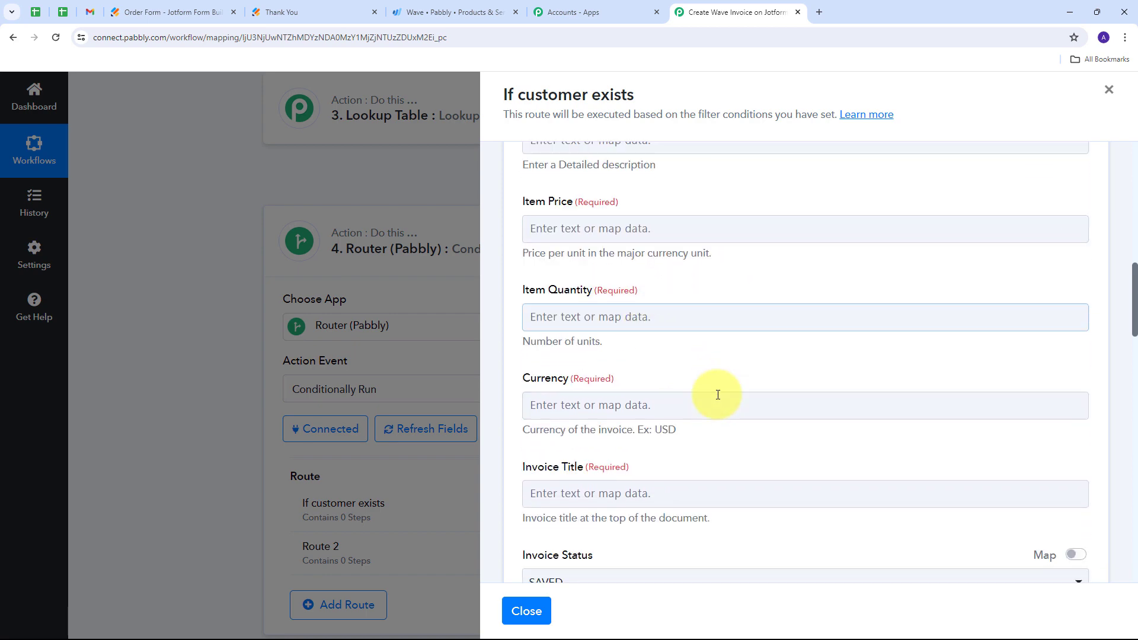
scroll(716, 396, "up", 9)
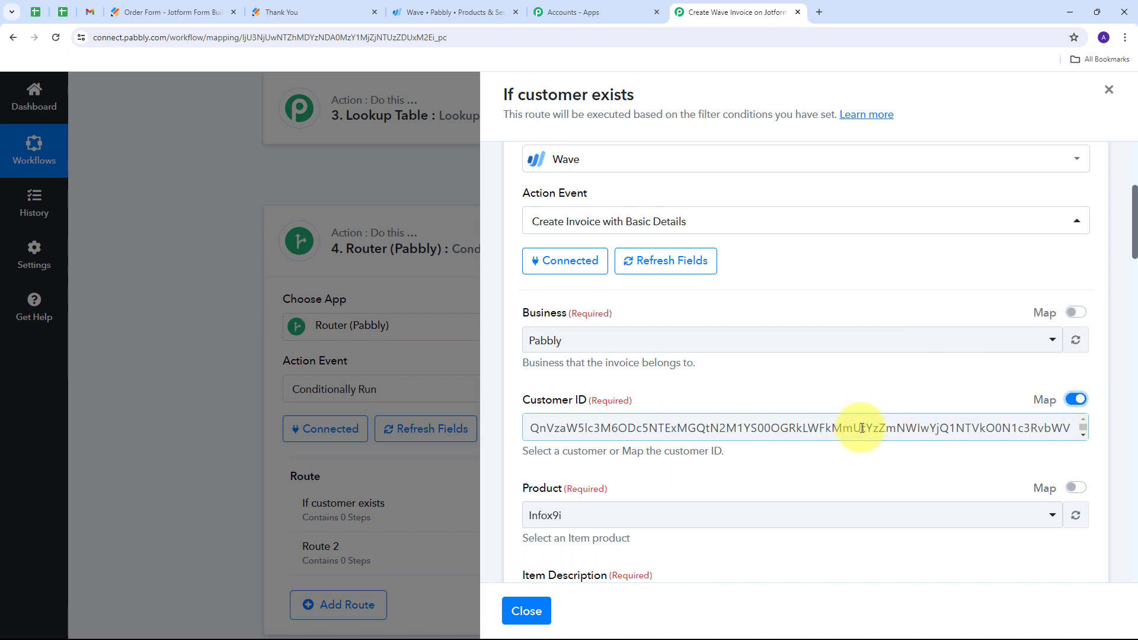
left_click(1070, 432)
key("ctrl+a")
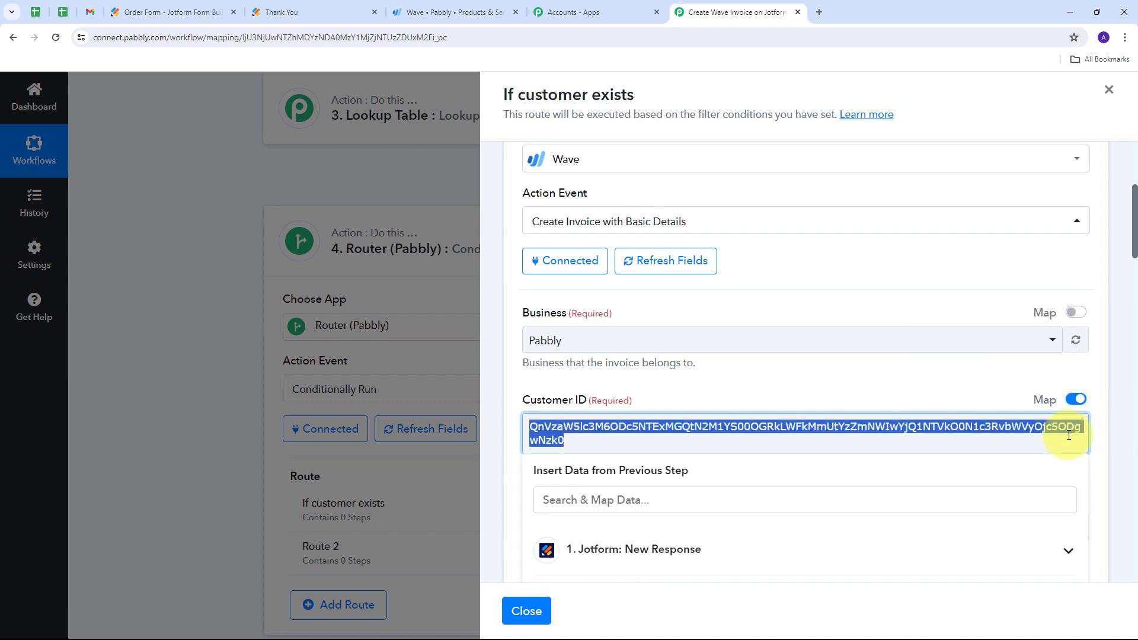
key("BackSpace")
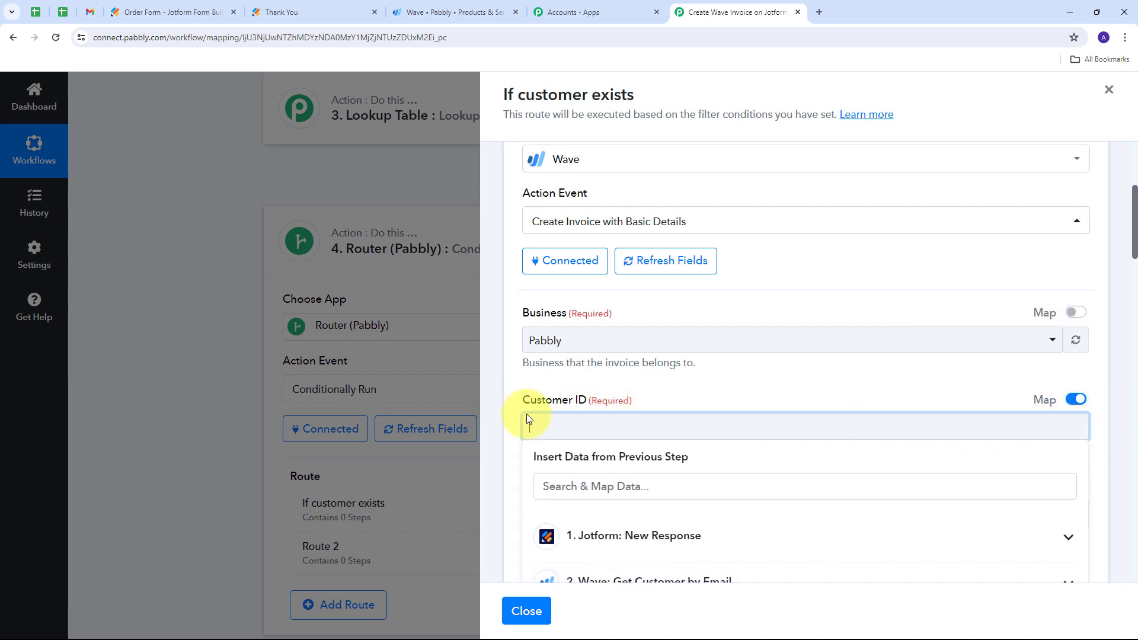
scroll(759, 373, "down", 2)
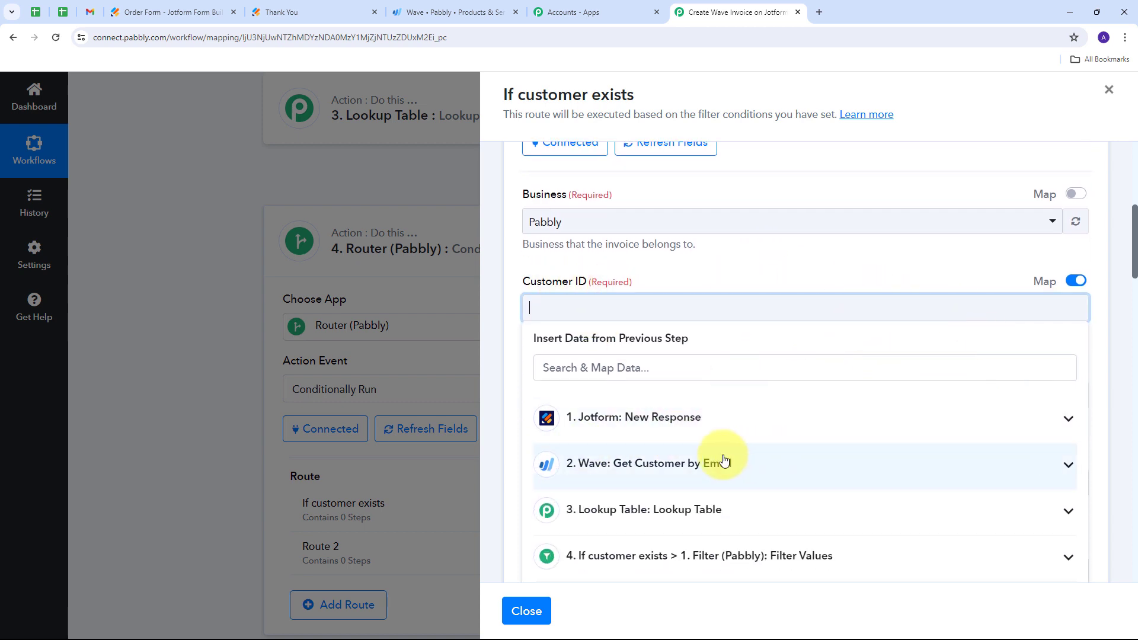
left_click(787, 464)
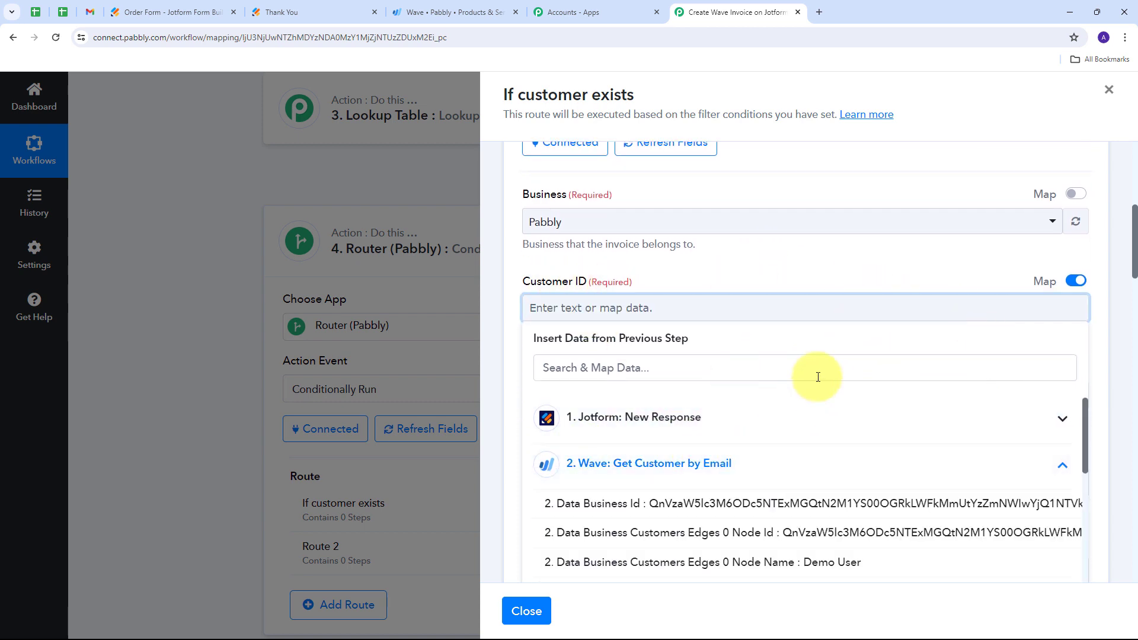
scroll(819, 377, "down", 1)
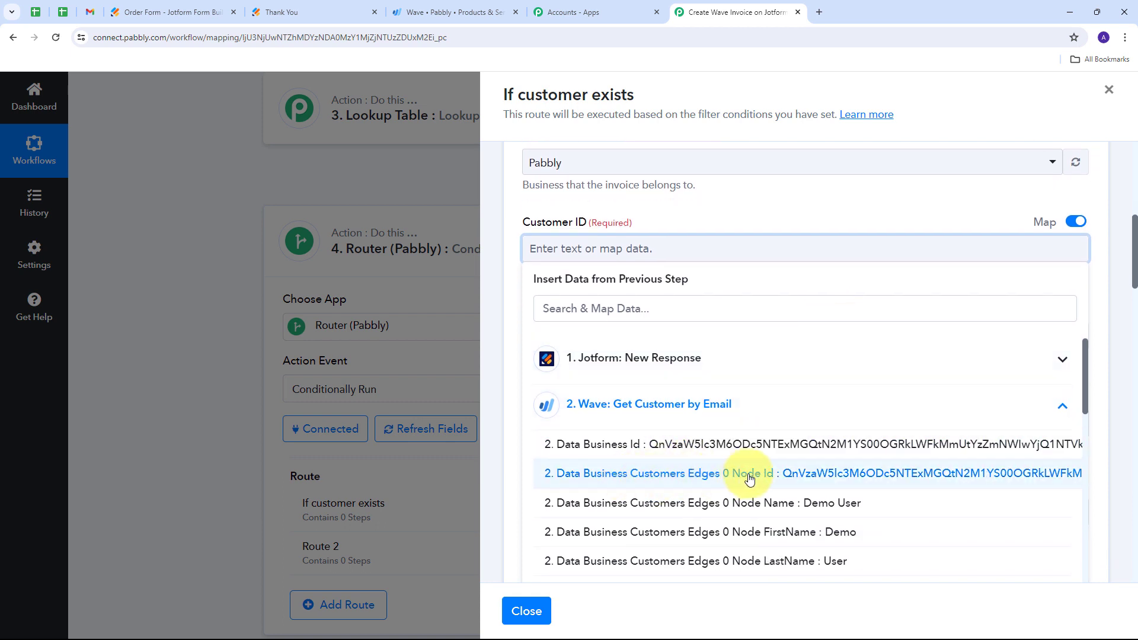
left_click(819, 474)
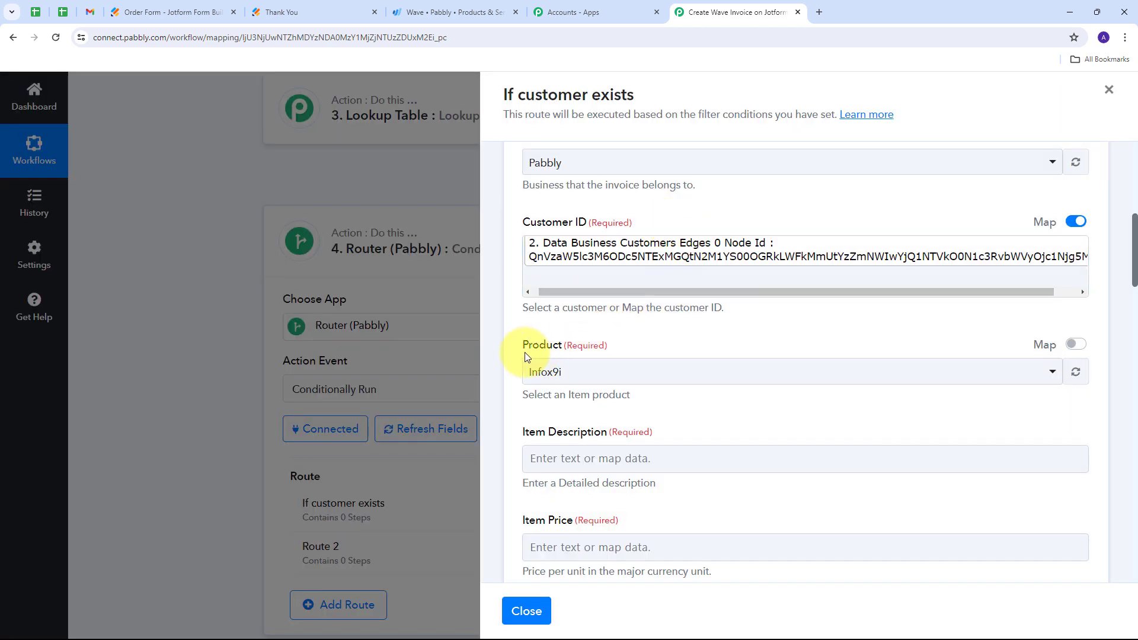
- Enable mapping for Product and replace its value with the Result Value from the Lookup Table step
left_click(1074, 344)
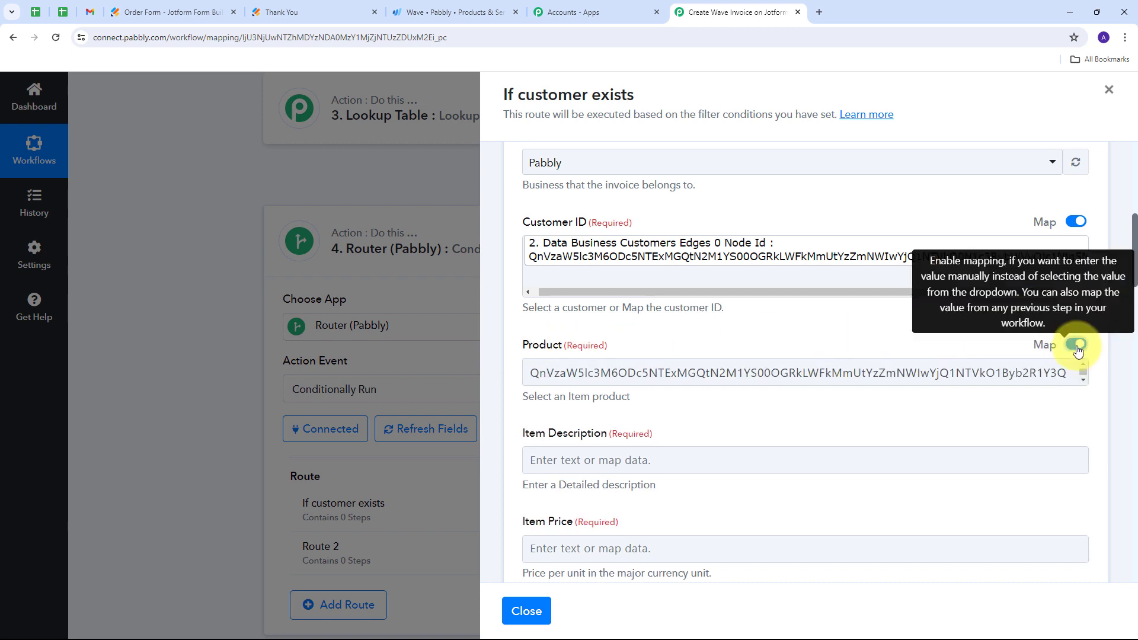
left_click(936, 370)
key("ctrl+a")
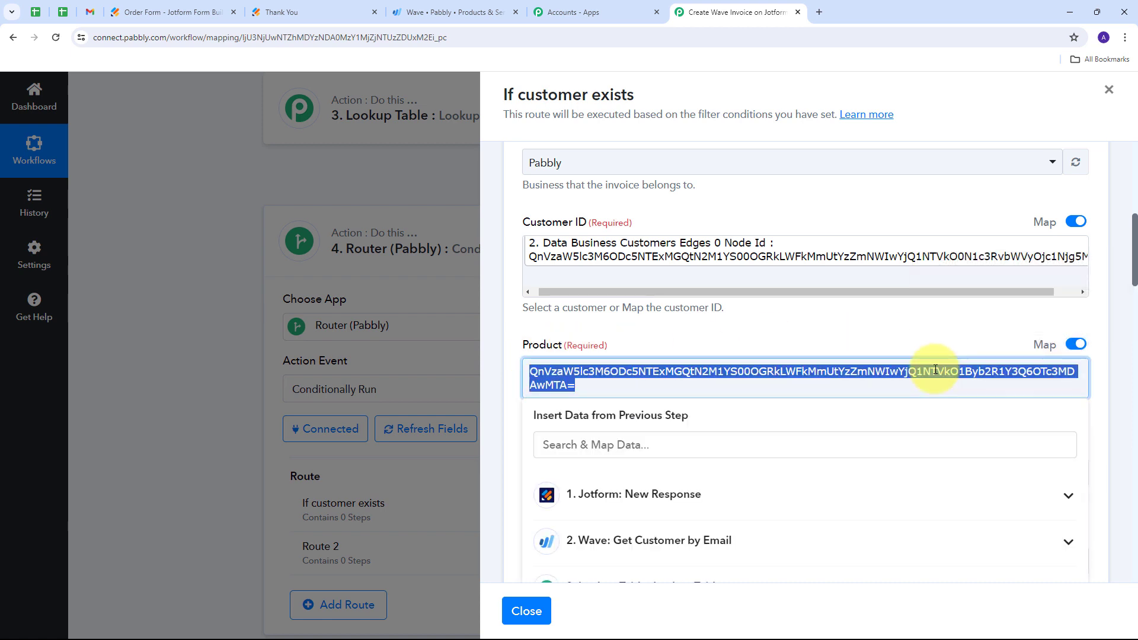
key("BackSpace")
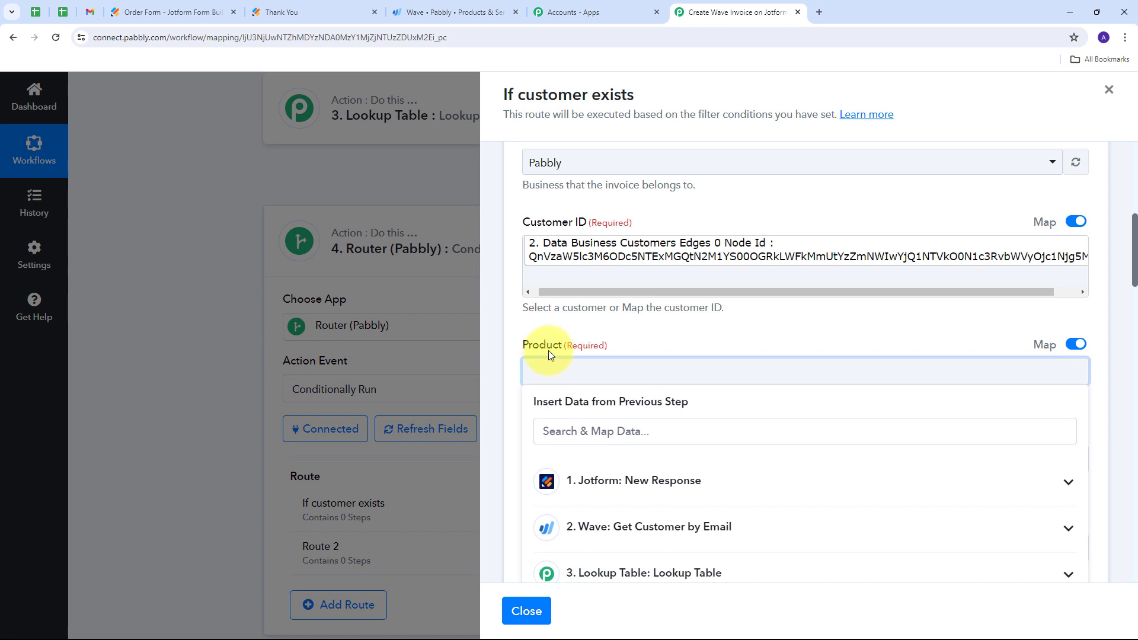
scroll(723, 296, "down", 2)
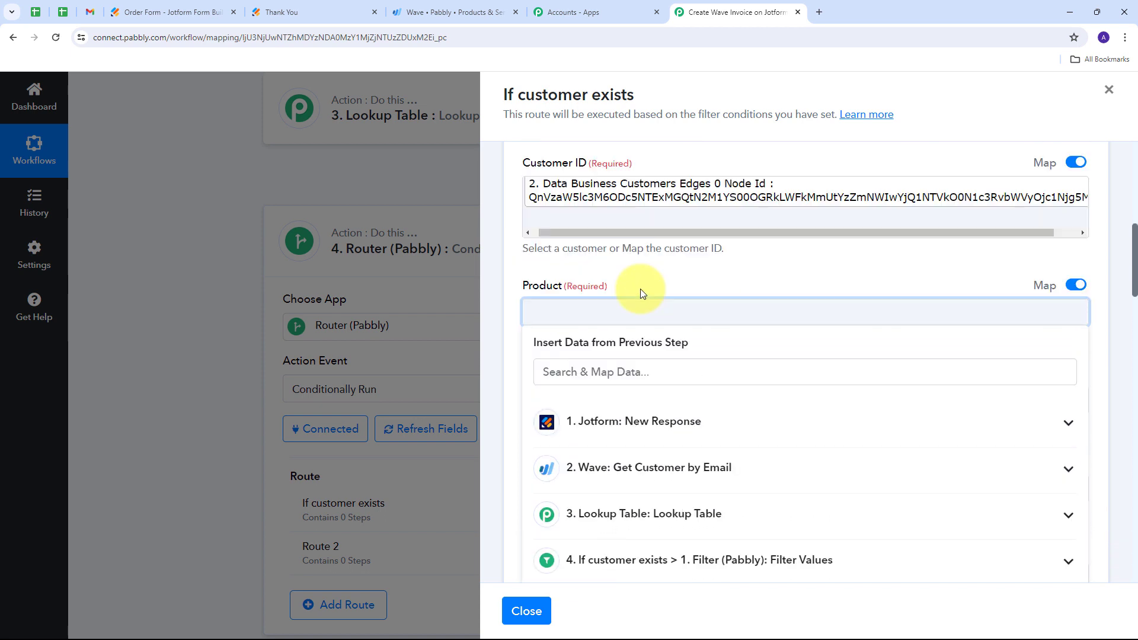
left_click(1010, 455)
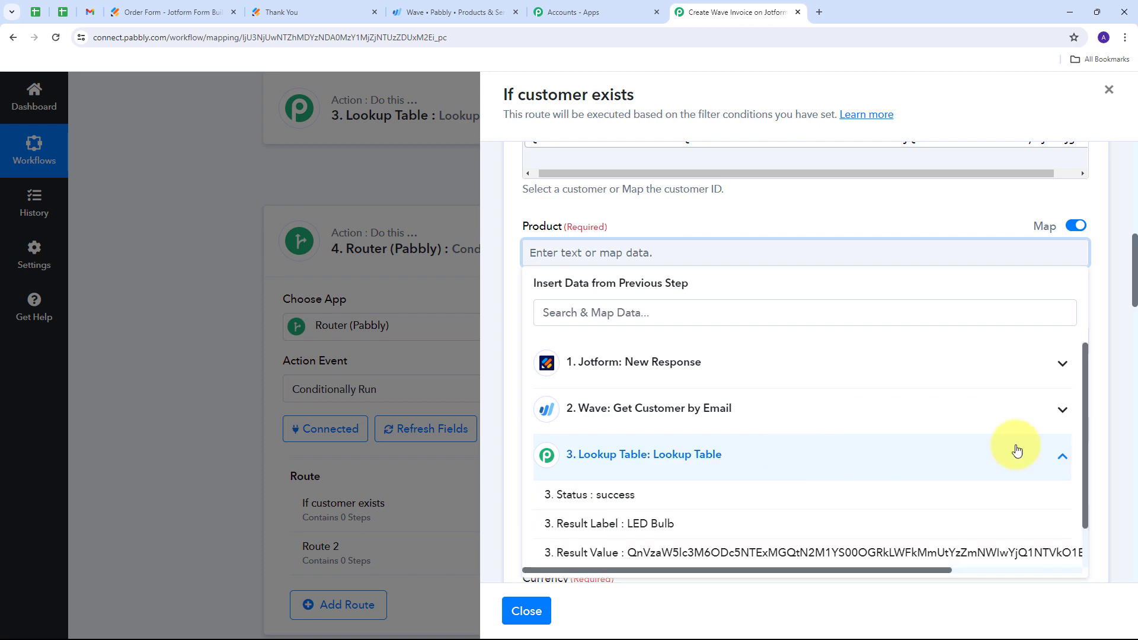
scroll(697, 459, "down", 1)
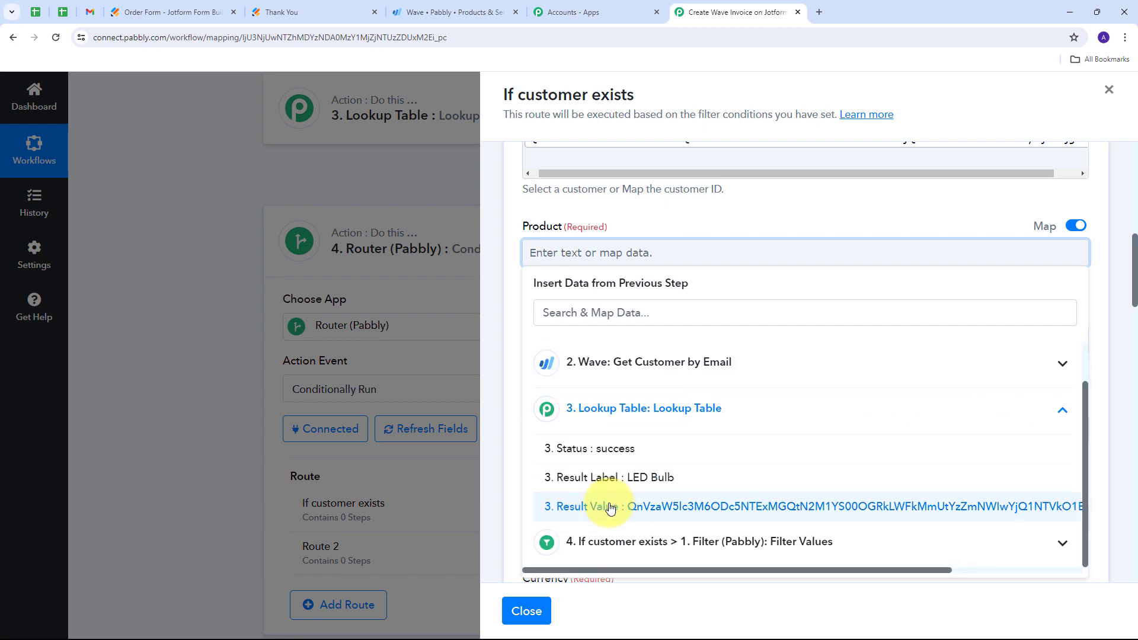
left_click(691, 507)
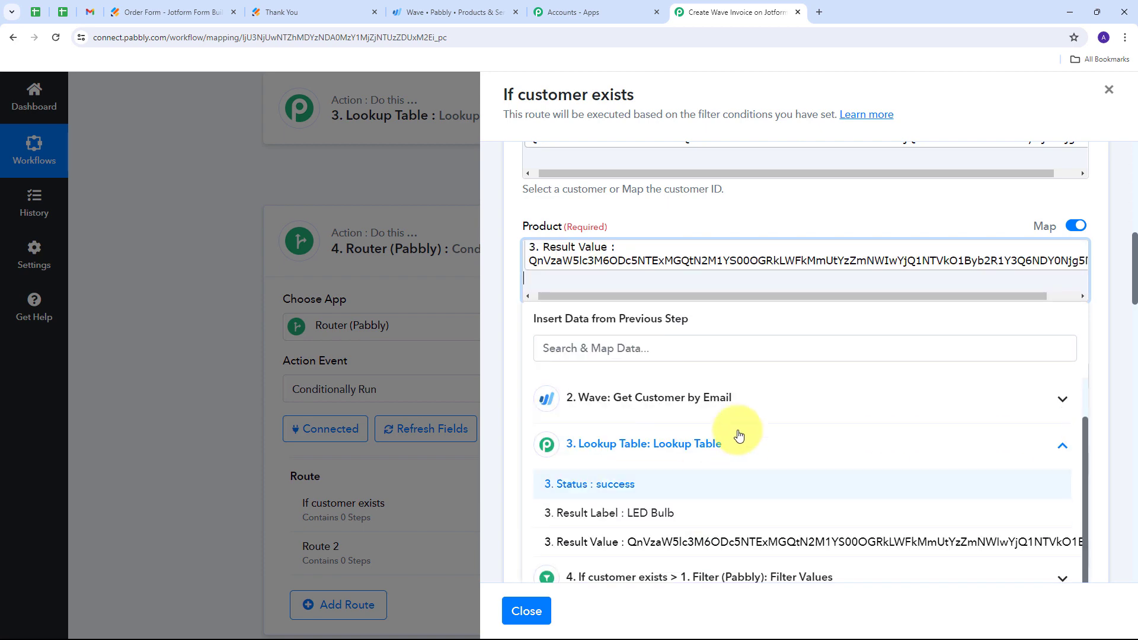
left_click(716, 225)
- Map the Item Description to RawRequest Q9 ItemDescription from the Jotform New Response step
scroll(771, 308, "down", 1)
scroll(772, 308, "down", 4)
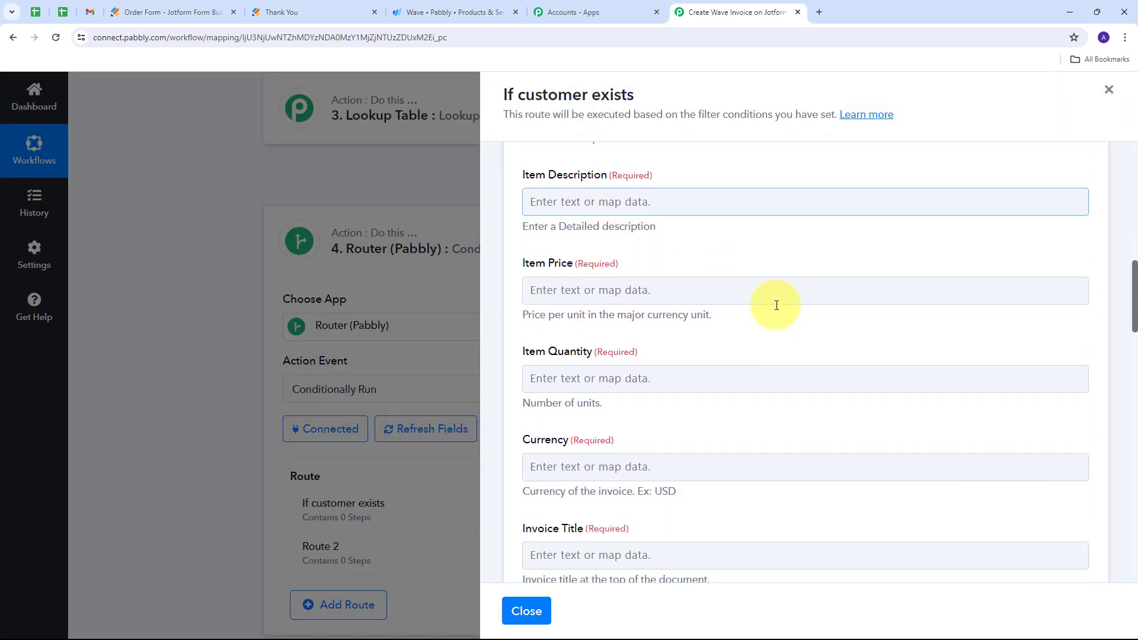
scroll(652, 320, "up", 4)
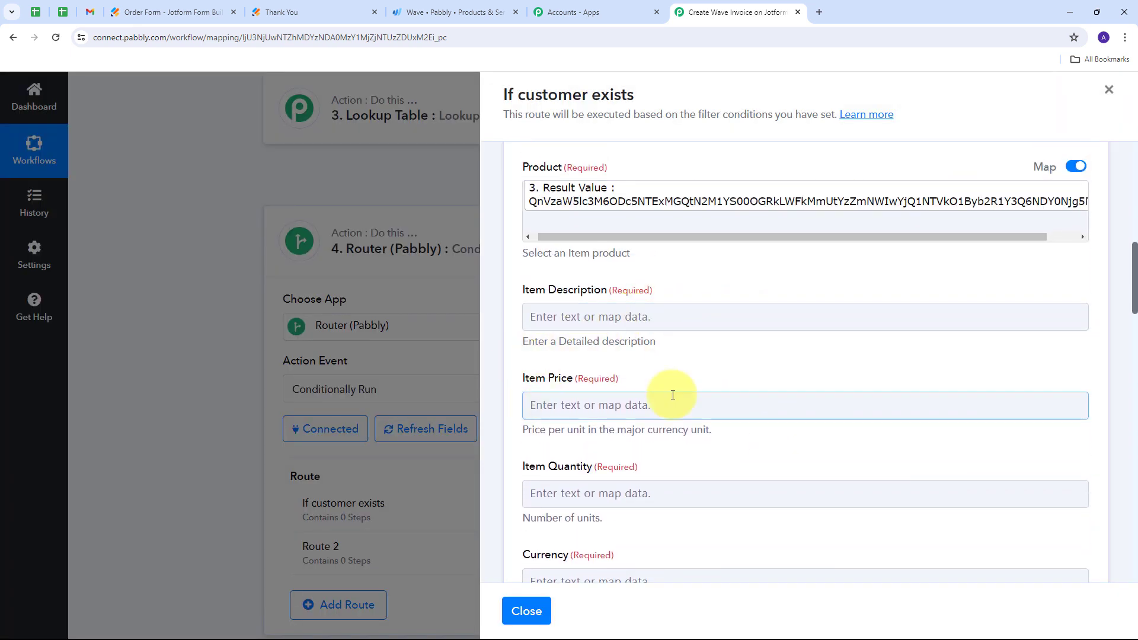
scroll(718, 427, "up", 1)
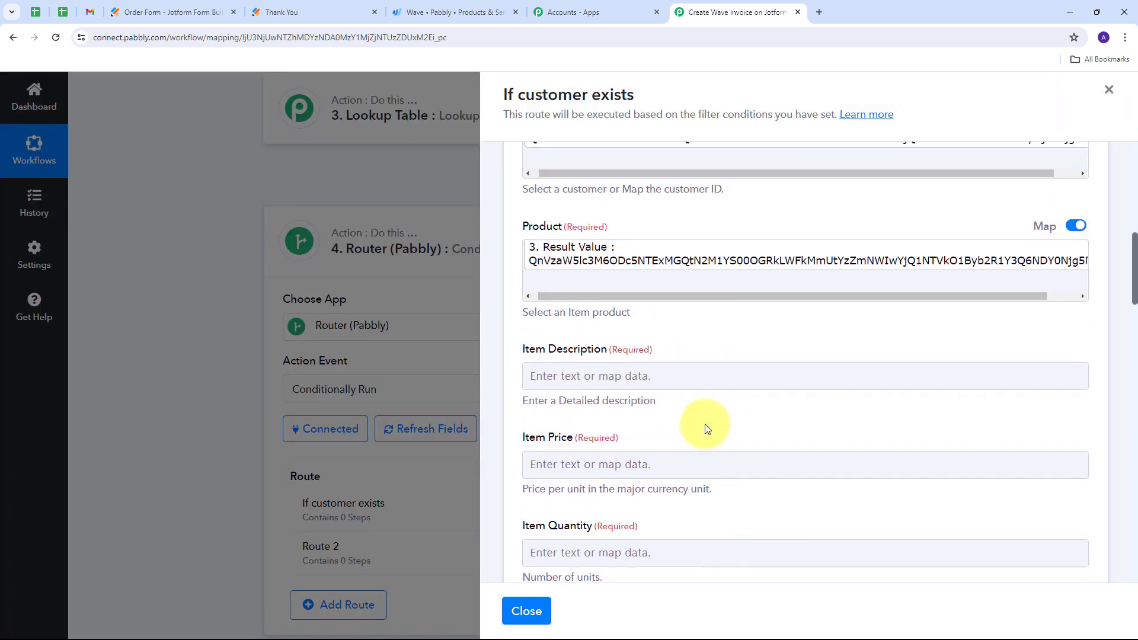
scroll(693, 418, "down", 1)
left_click(690, 414)
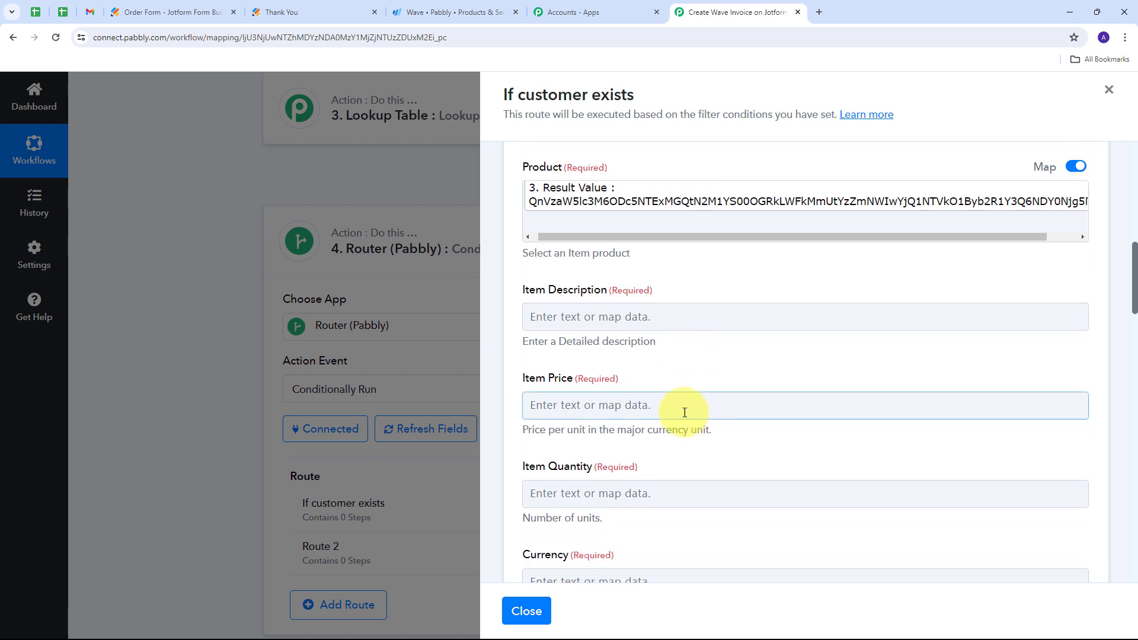
left_click(593, 323)
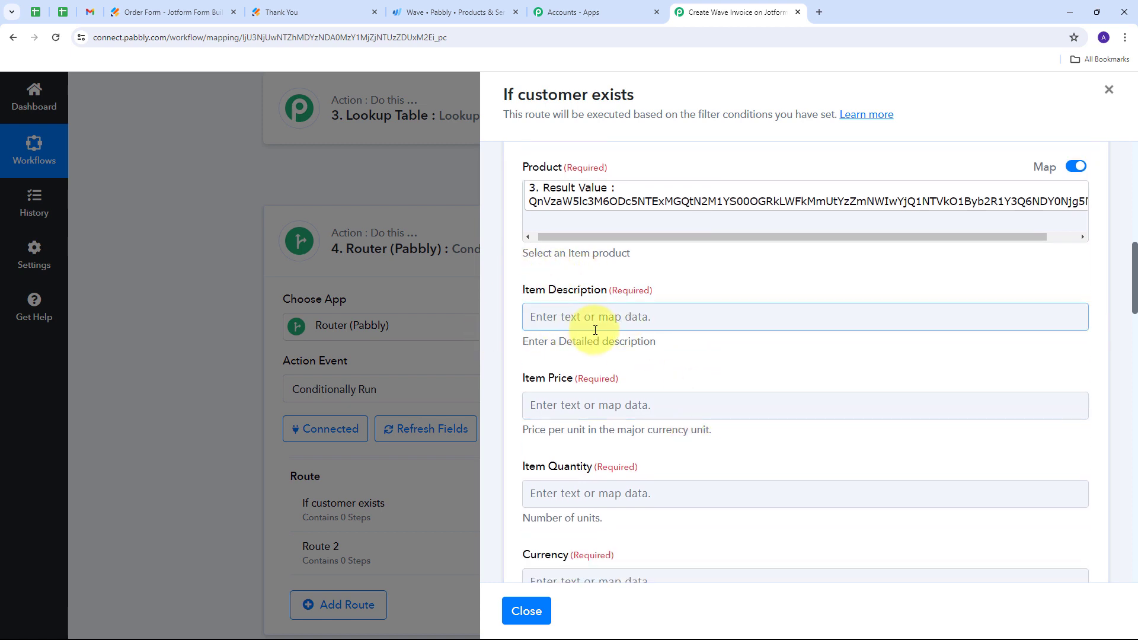
left_click(622, 317)
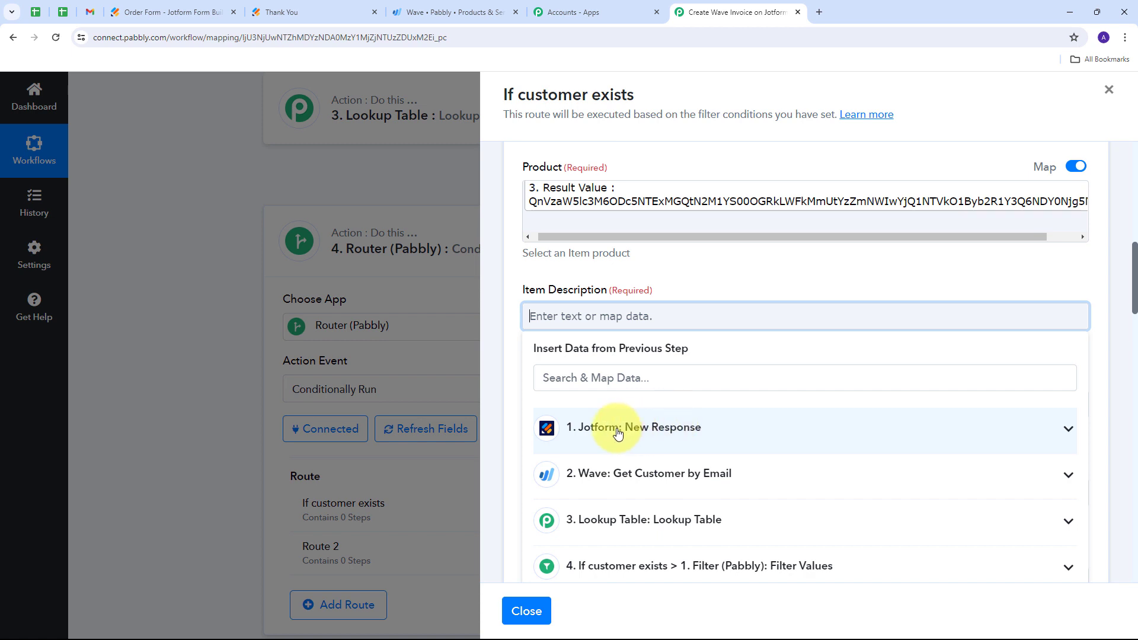
left_click(757, 435)
scroll(735, 380, "down", 6)
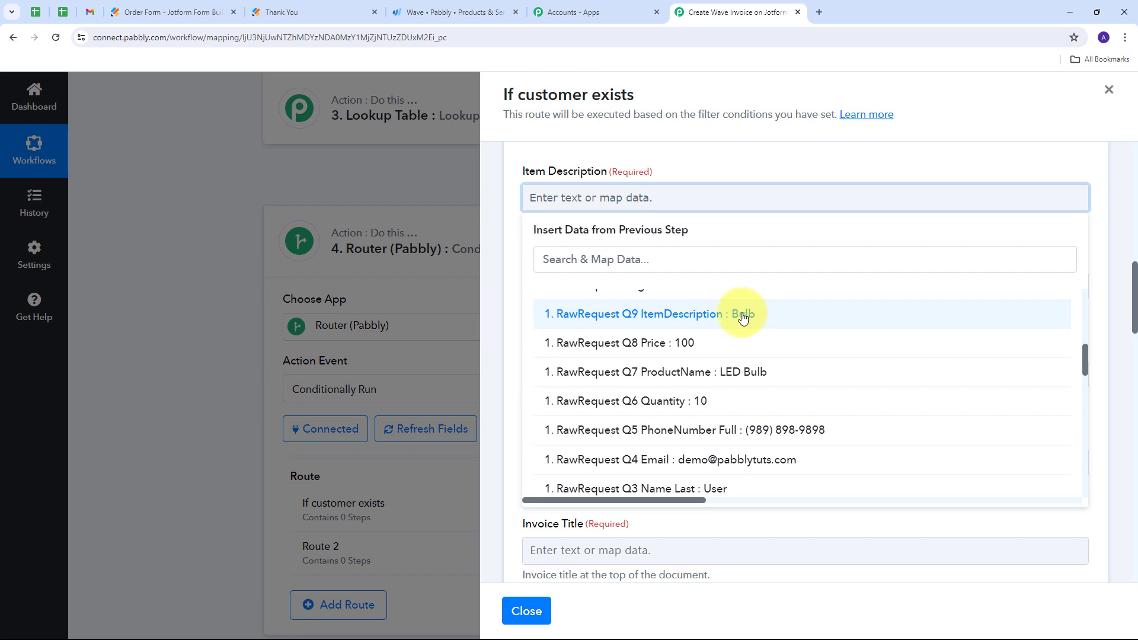
left_click(743, 314)
- Map the Item Price to RawRequest Q8 Price from the Jotform New Response step
scroll(652, 297, "down", 1)
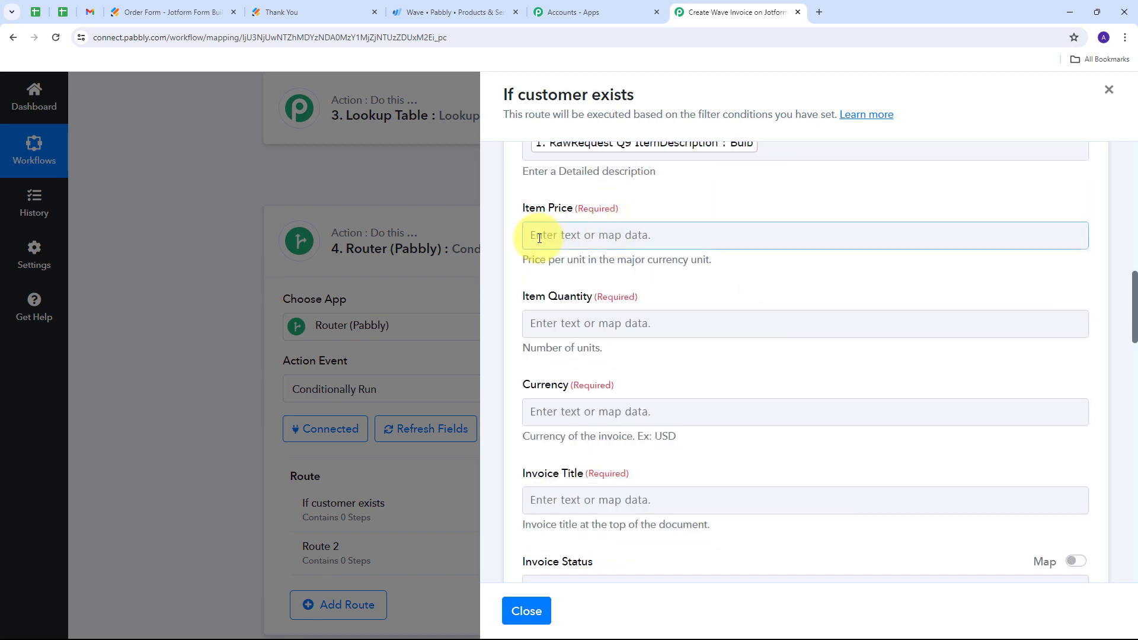
left_click(604, 238)
left_click(605, 344)
scroll(593, 414, "down", 5)
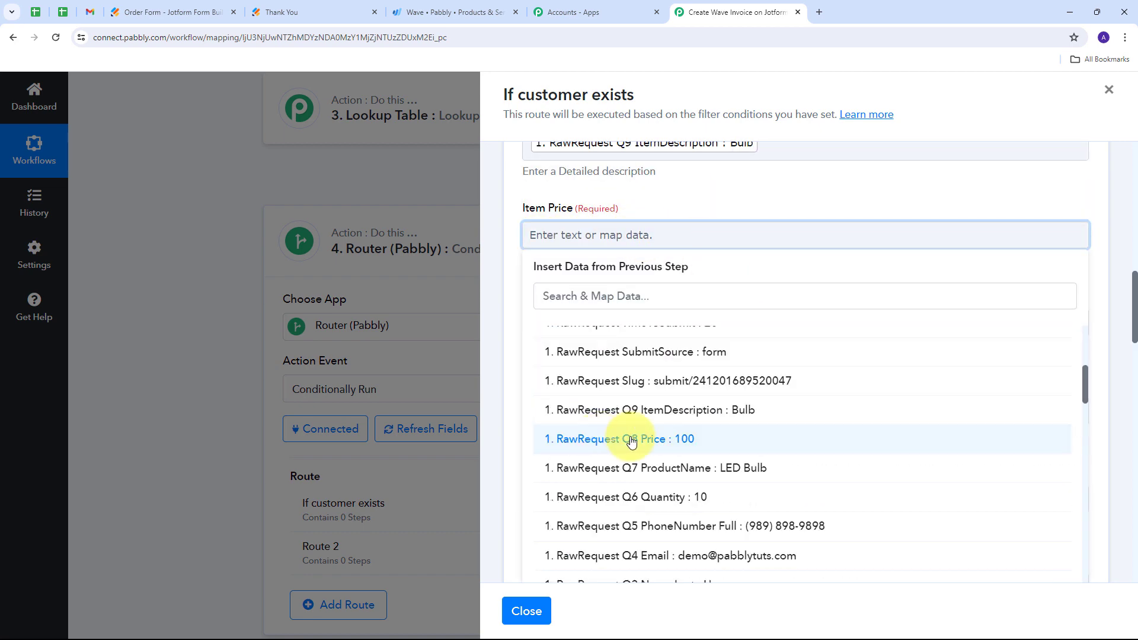
left_click(690, 442)
- Map the Item Quantity to RawRequest Q6 Quantity from the Jotform New Response step
scroll(699, 249, "down", 1)
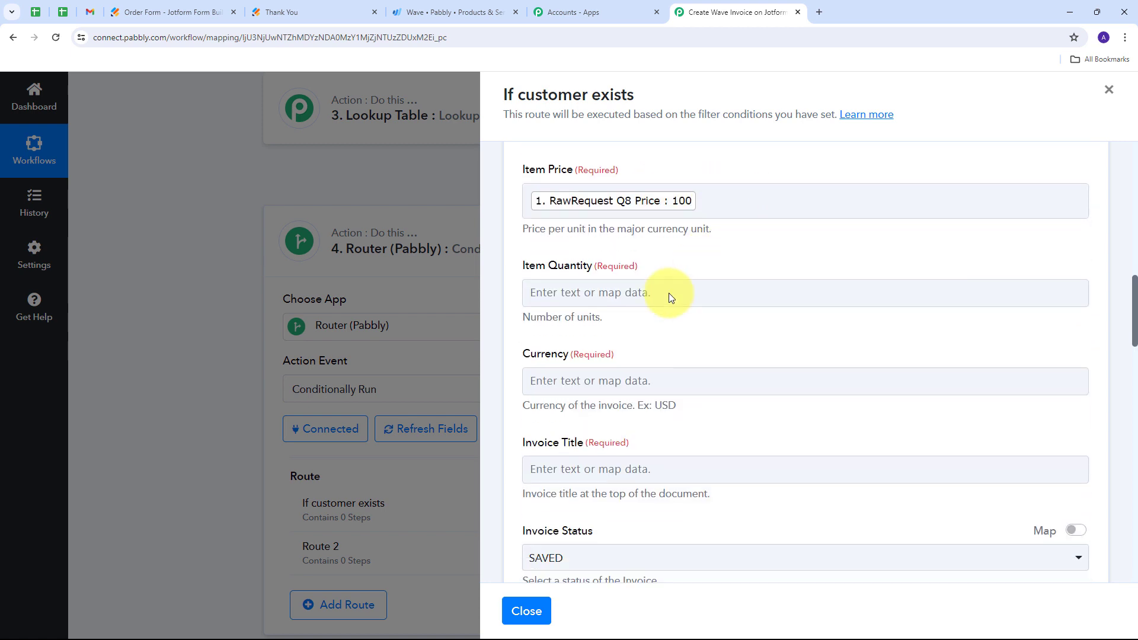
left_click(565, 274)
left_click(750, 386)
scroll(682, 469, "down", 5)
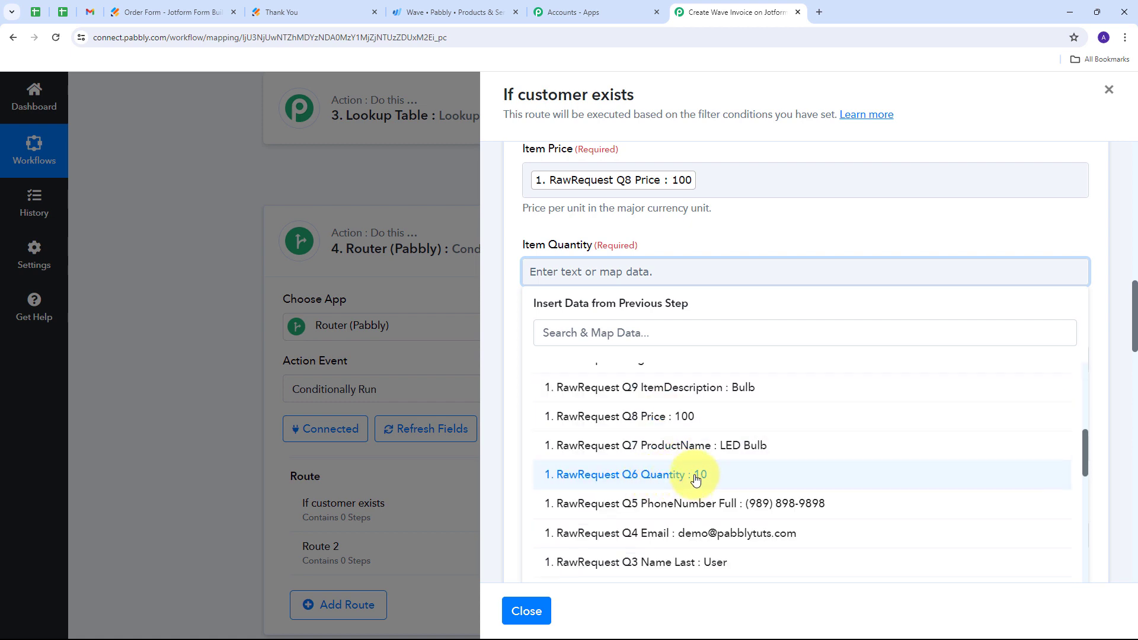
left_click(695, 479)
- Set the invoice's Currency to INR
scroll(645, 220, "down", 1)
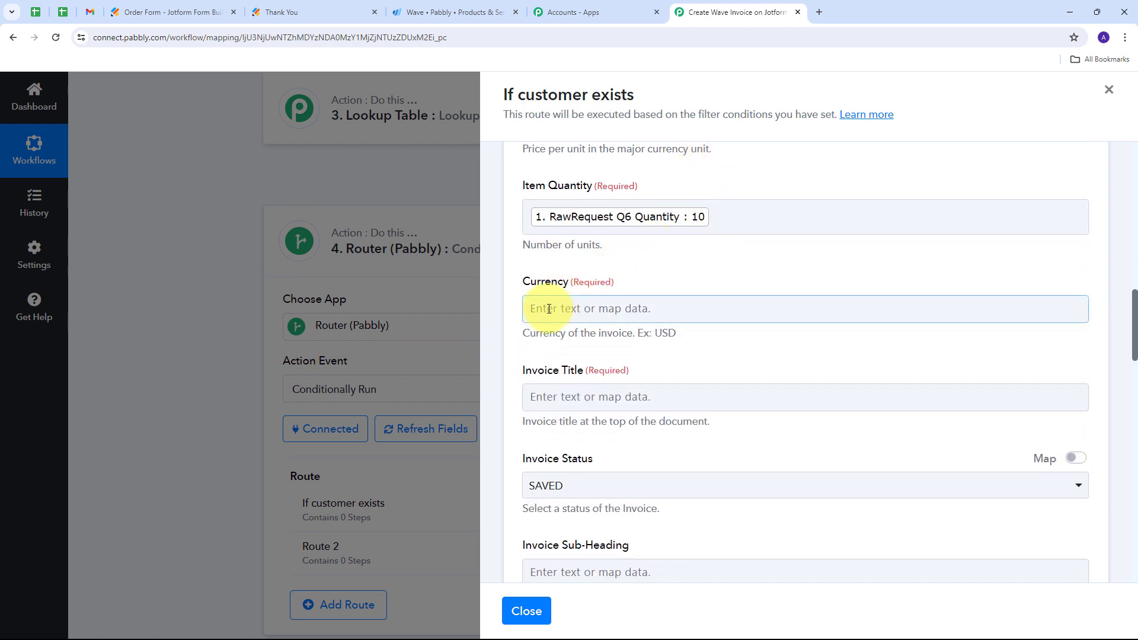
left_click(549, 309)
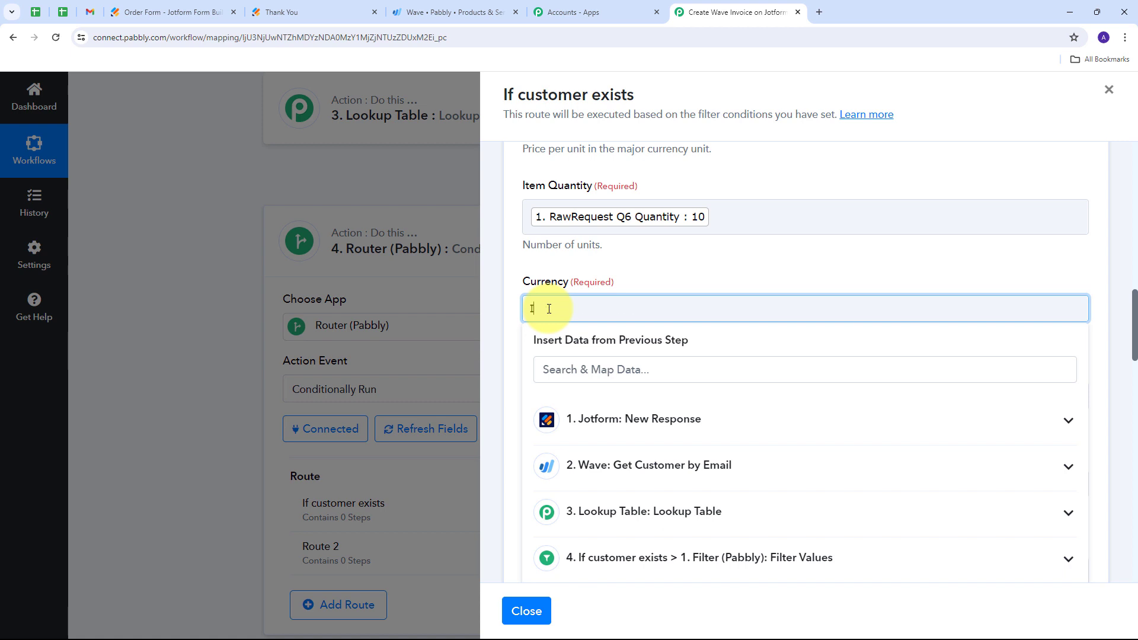
left_click(650, 272)
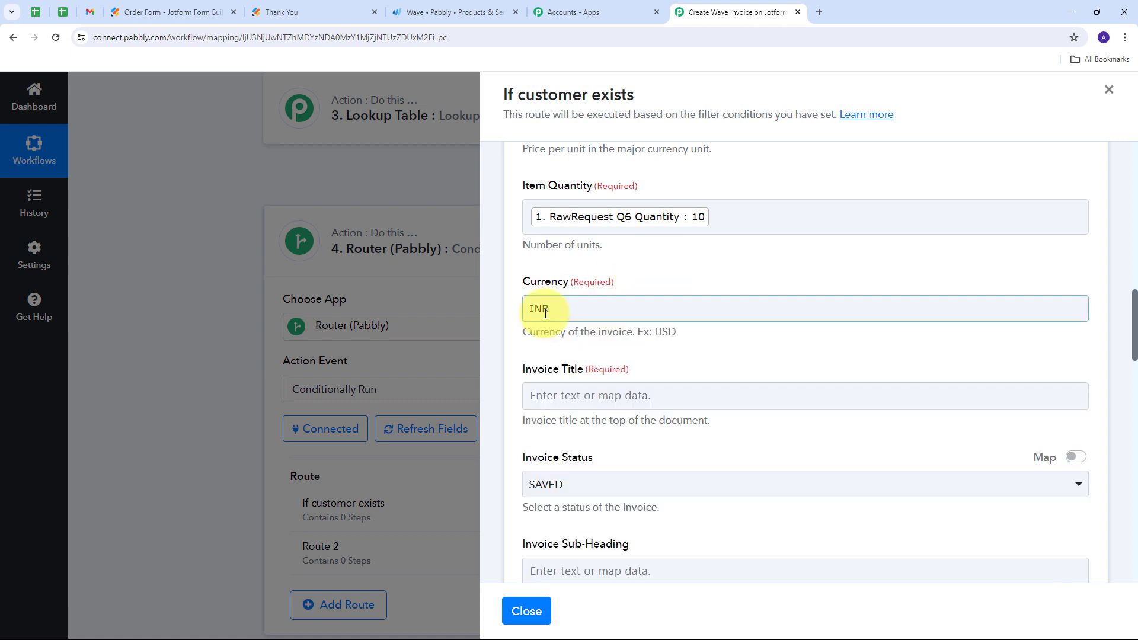
- Set the Invoice Title to "New sale" in the Wave invoice action
scroll(681, 284, "down", 2)
left_click(597, 267)
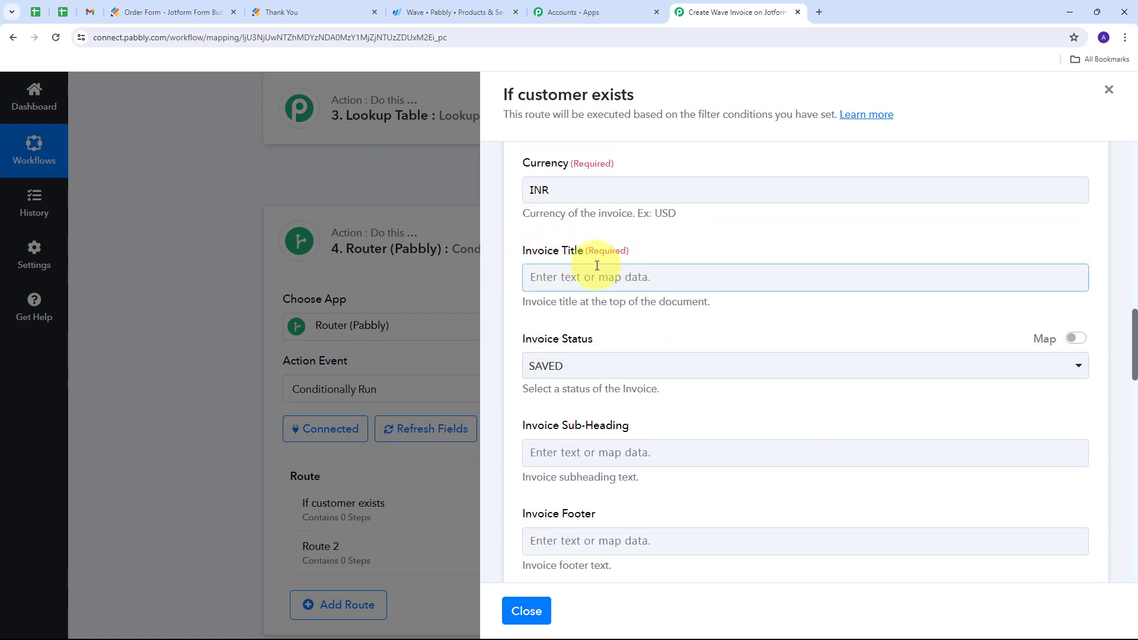
left_click(573, 284)
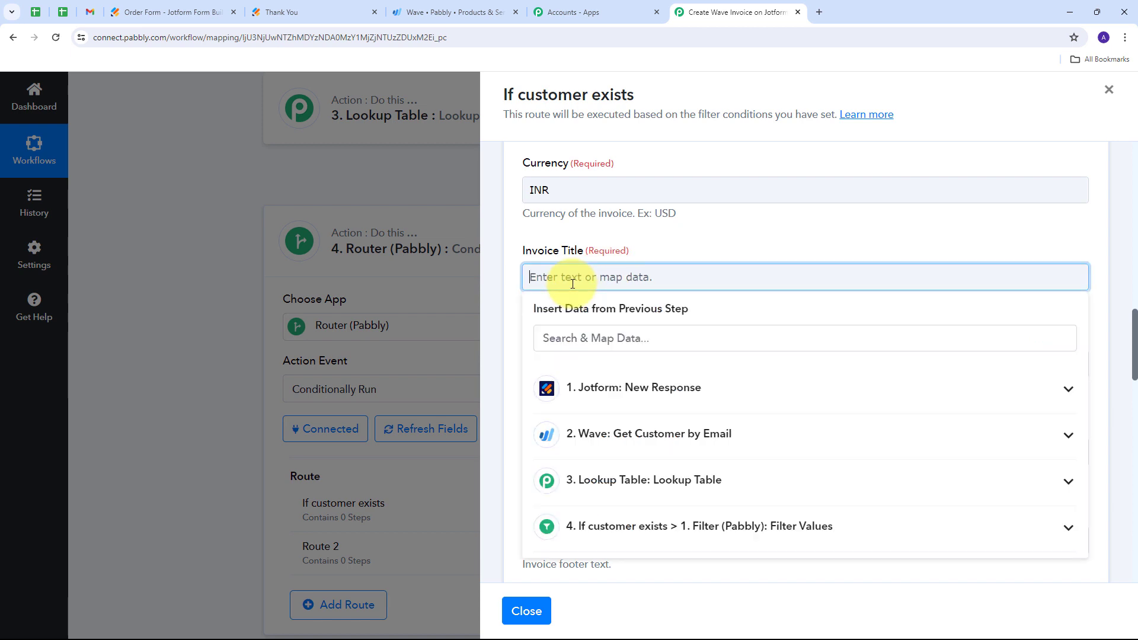
type("New sale")
- Save the Wave invoice action with the optional fields left at their defaults, send a test request, and check the response received
scroll(686, 262, "down", 6)
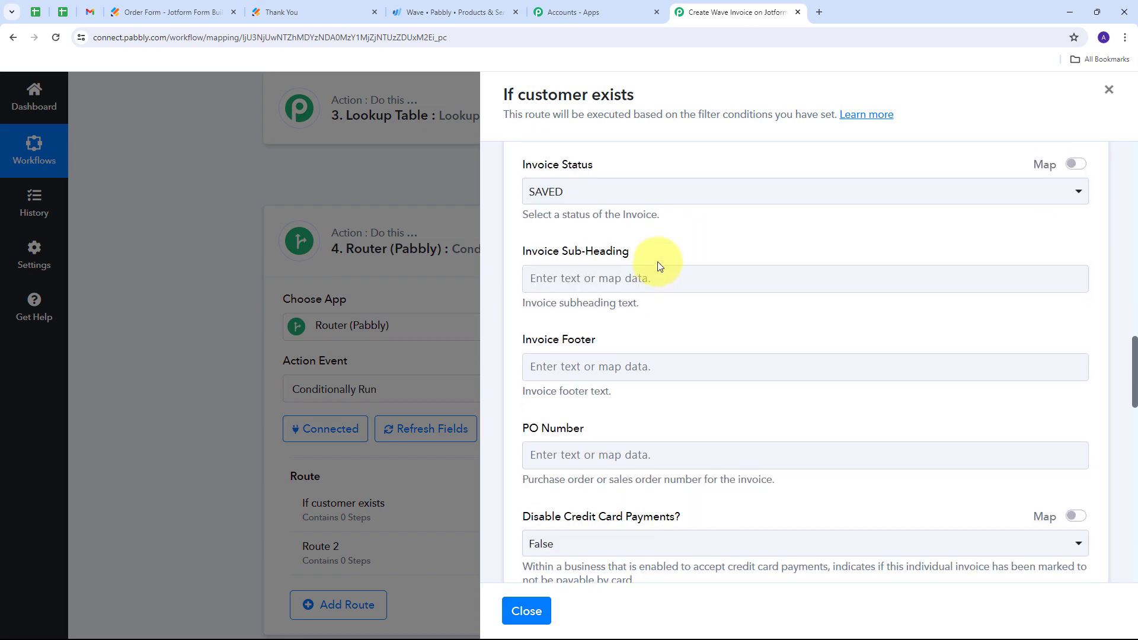
scroll(660, 261, "down", 5)
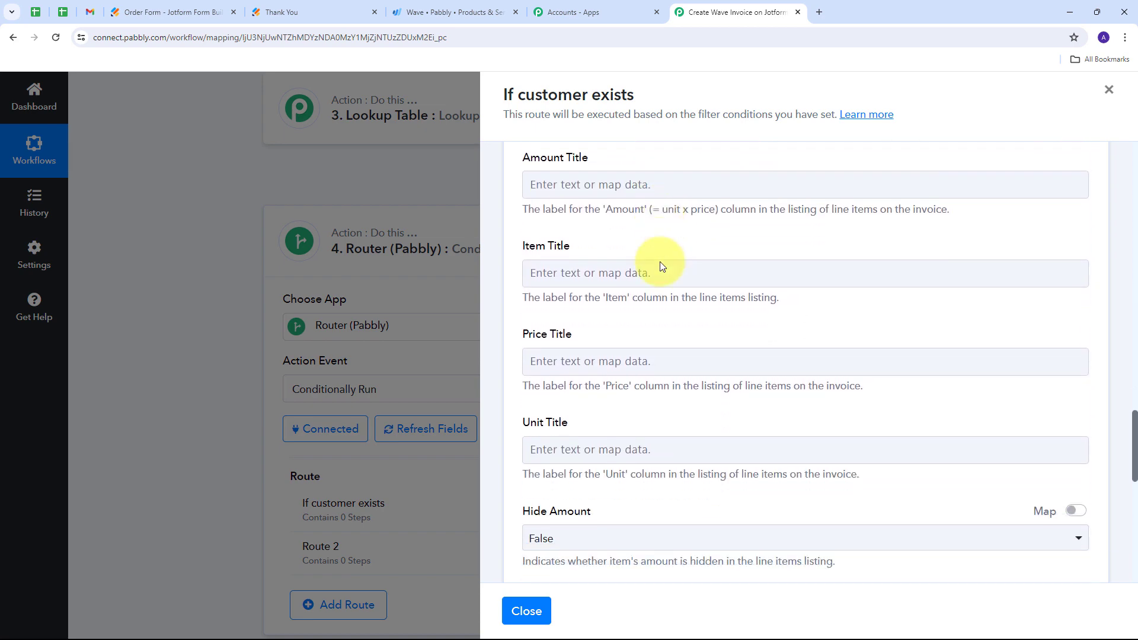
scroll(658, 259, "up", 10)
scroll(714, 268, "up", 3)
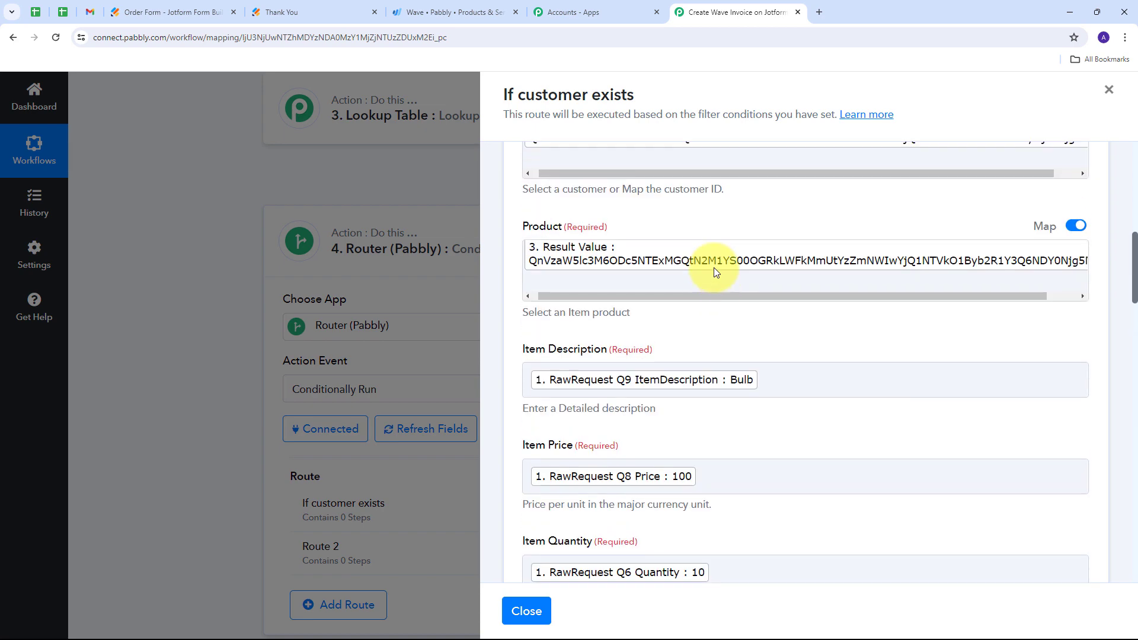
scroll(730, 340, "down", 1)
scroll(730, 339, "down", 10)
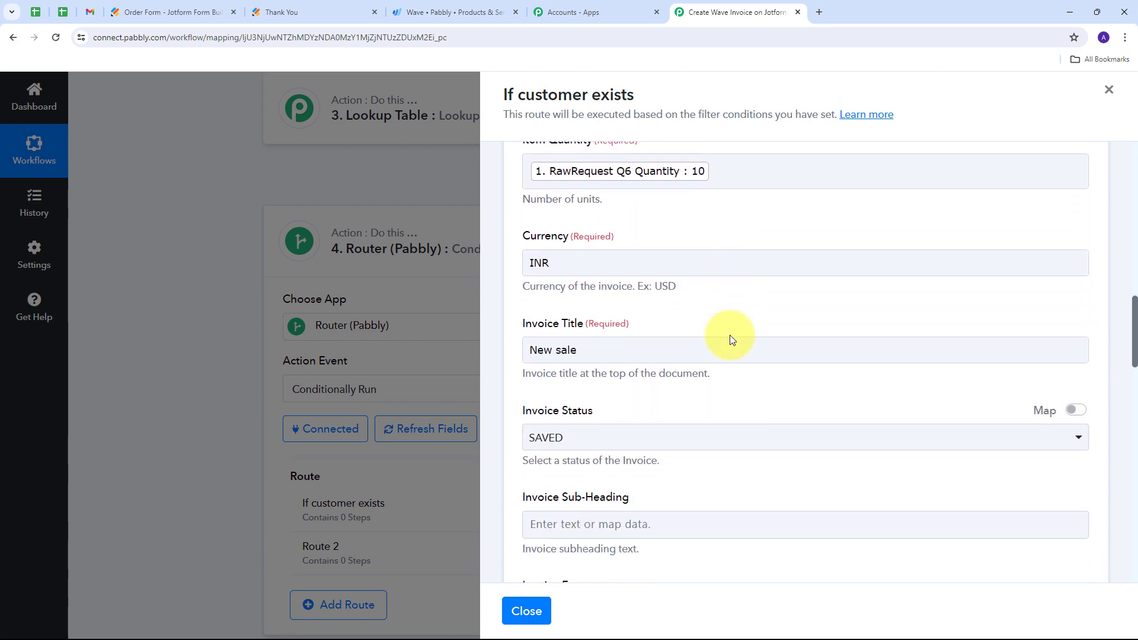
scroll(730, 335, "down", 12)
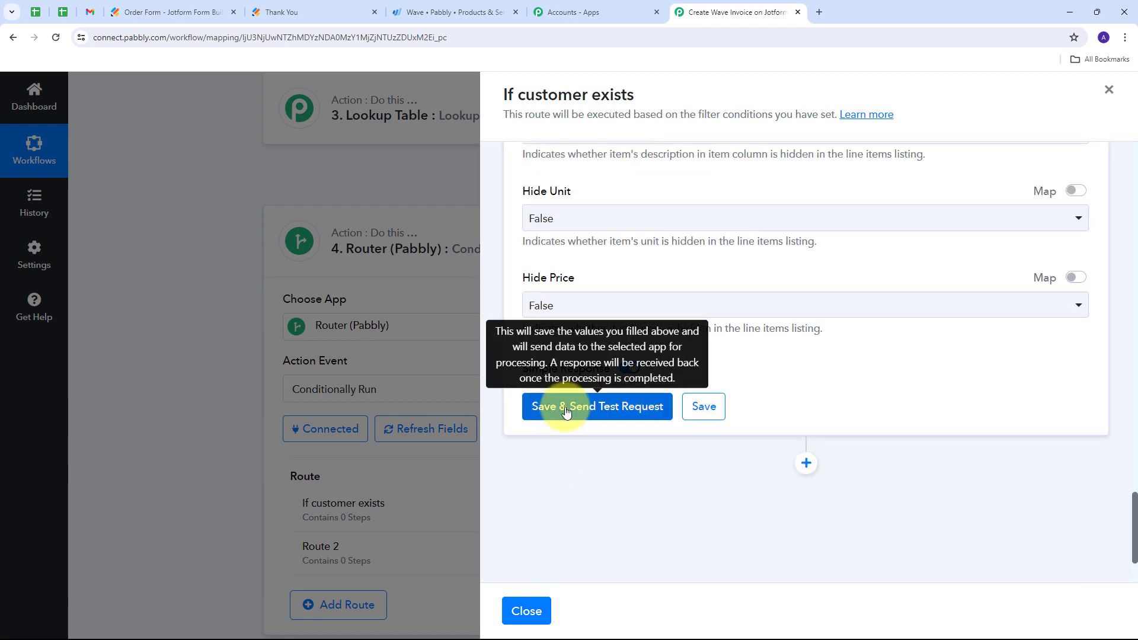
left_click(584, 415)
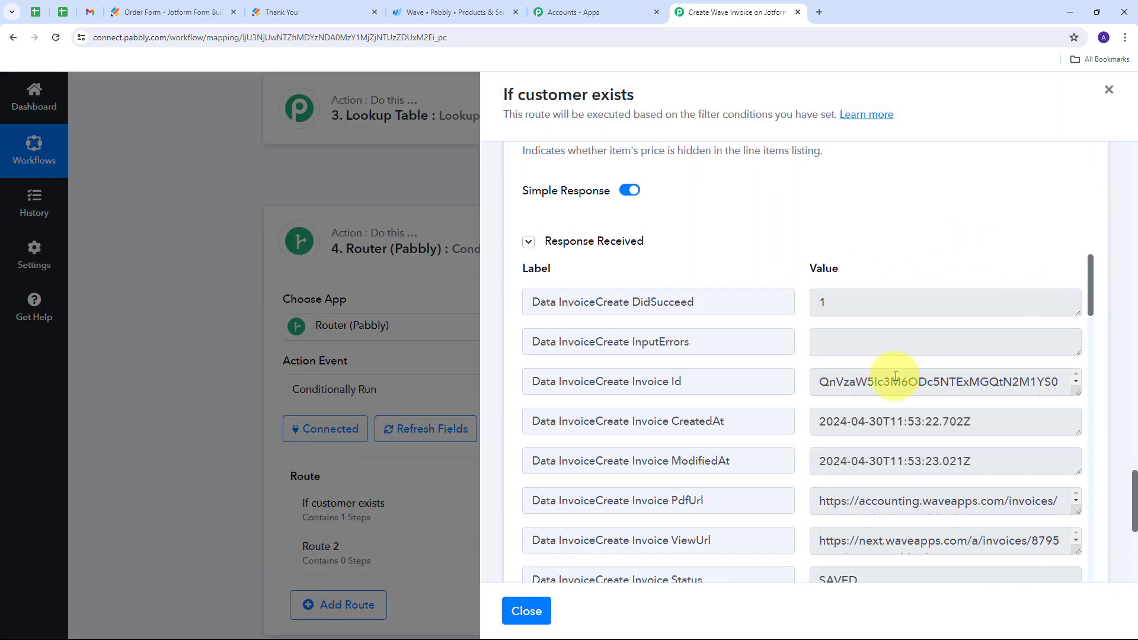
scroll(895, 373, "down", 2)
scroll(877, 325, "down", 7)
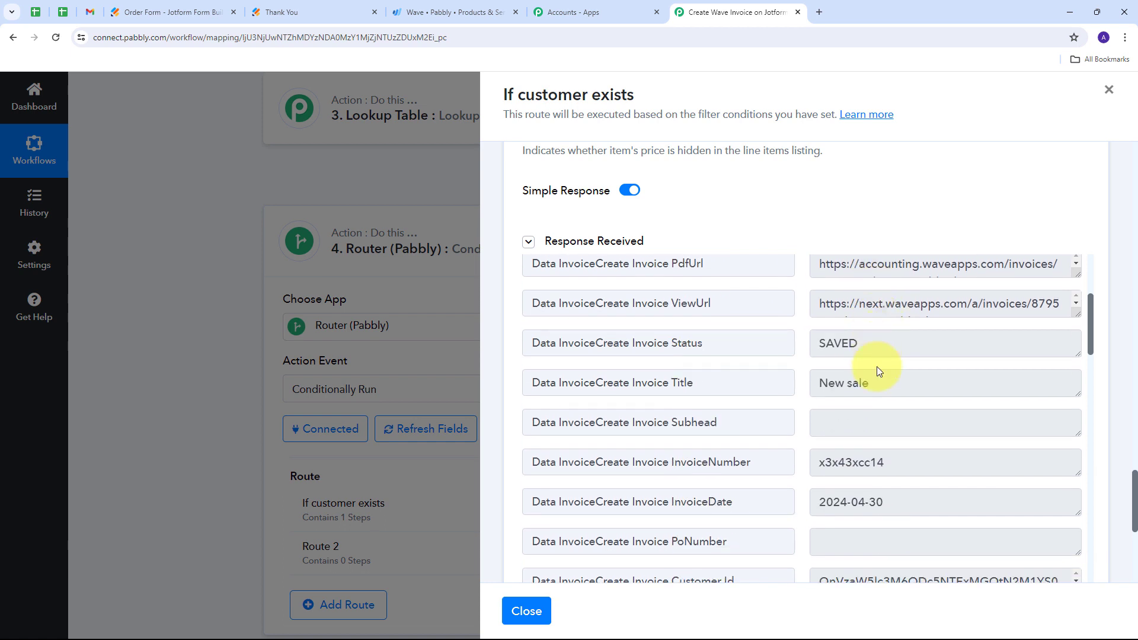
scroll(876, 367, "up", 7)
scroll(877, 366, "up", 1)
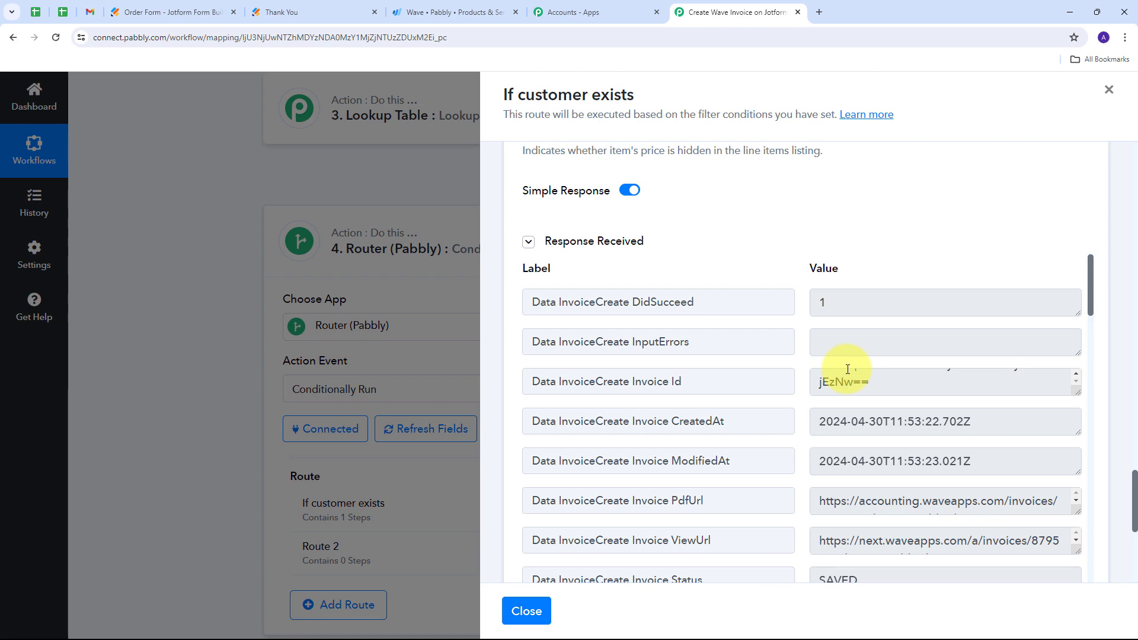
- Switch to Wave and open the newest invoice in the Sales & Payments invoice list
left_click(436, 11)
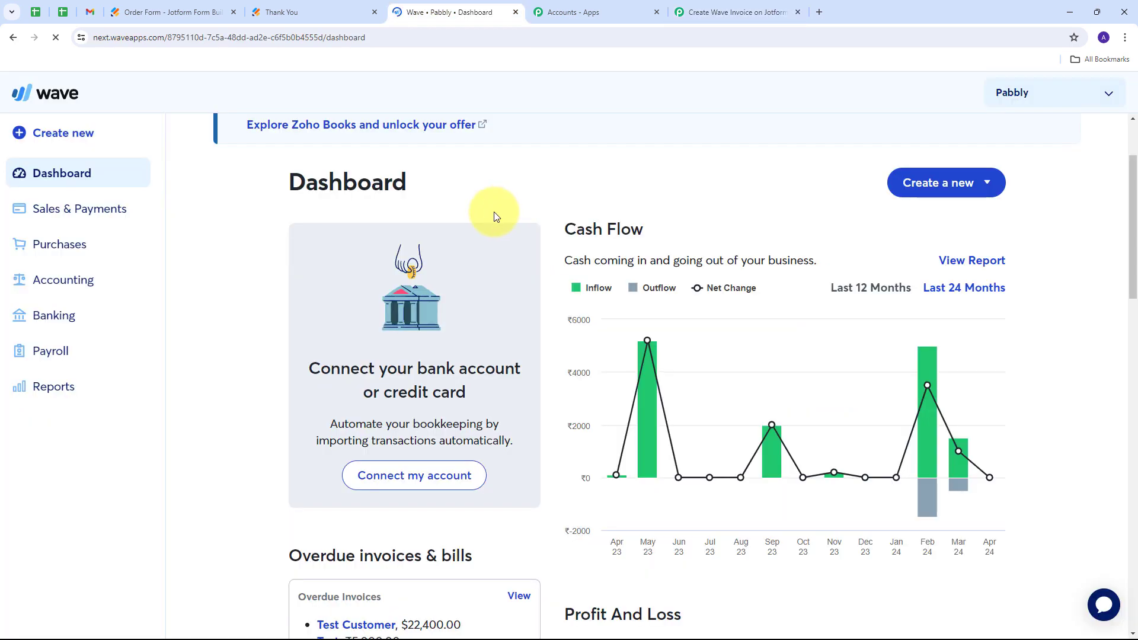
left_click(138, 211)
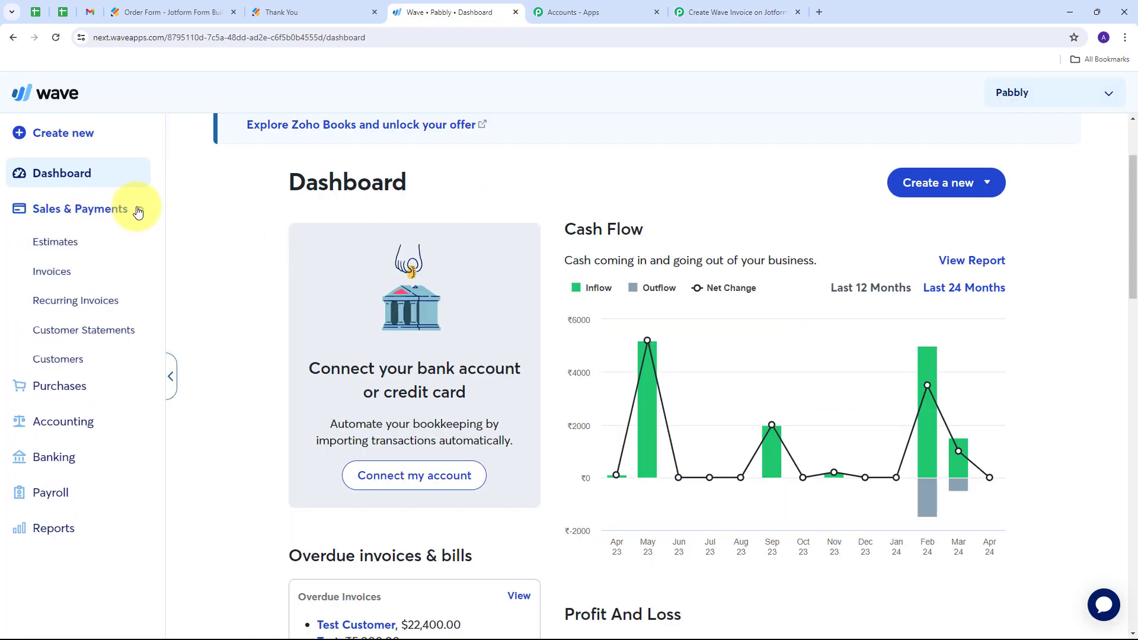
left_click(51, 274)
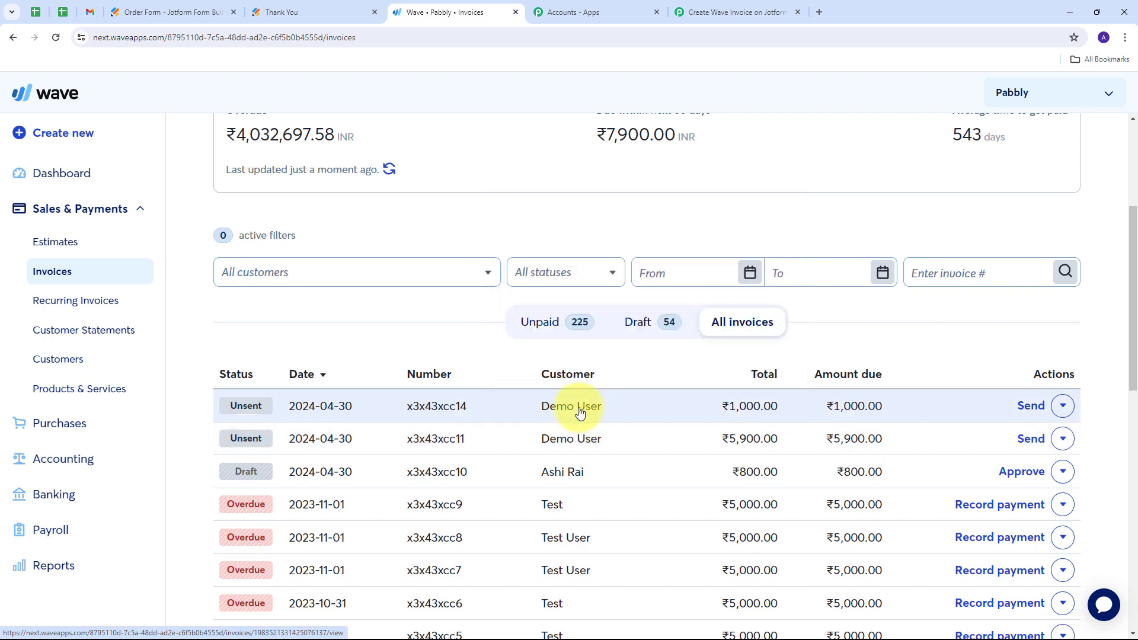
left_click(580, 409)
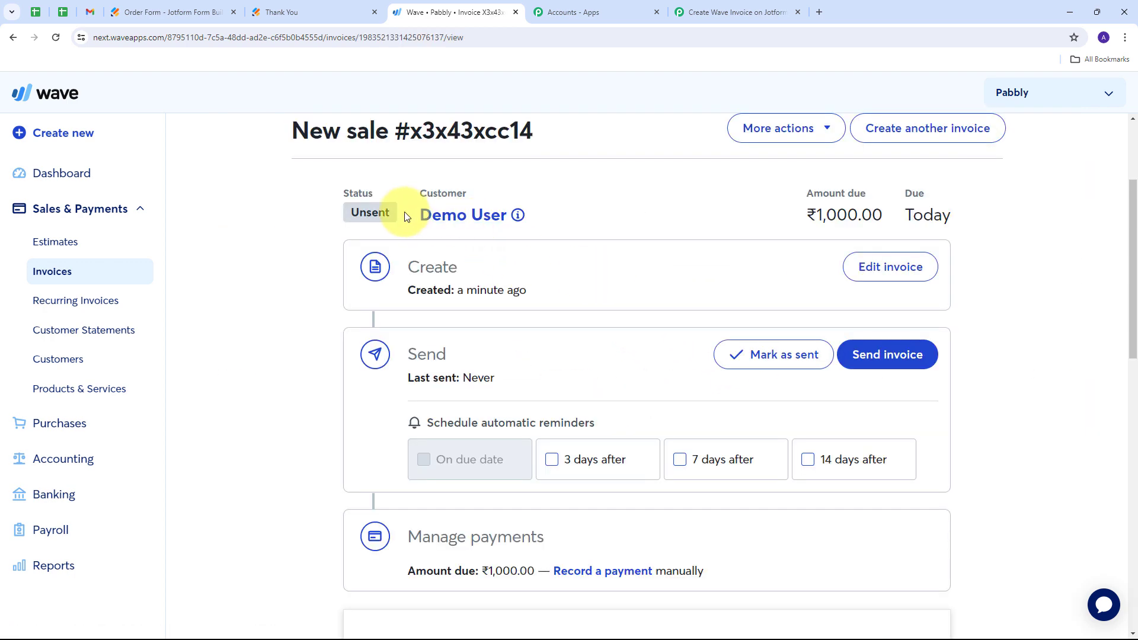
- Examine the invoice's status, customer, billing details and amount due
left_click_drag(399, 212, 478, 225)
left_click_drag(640, 214, 887, 216)
scroll(648, 216, "down", 4)
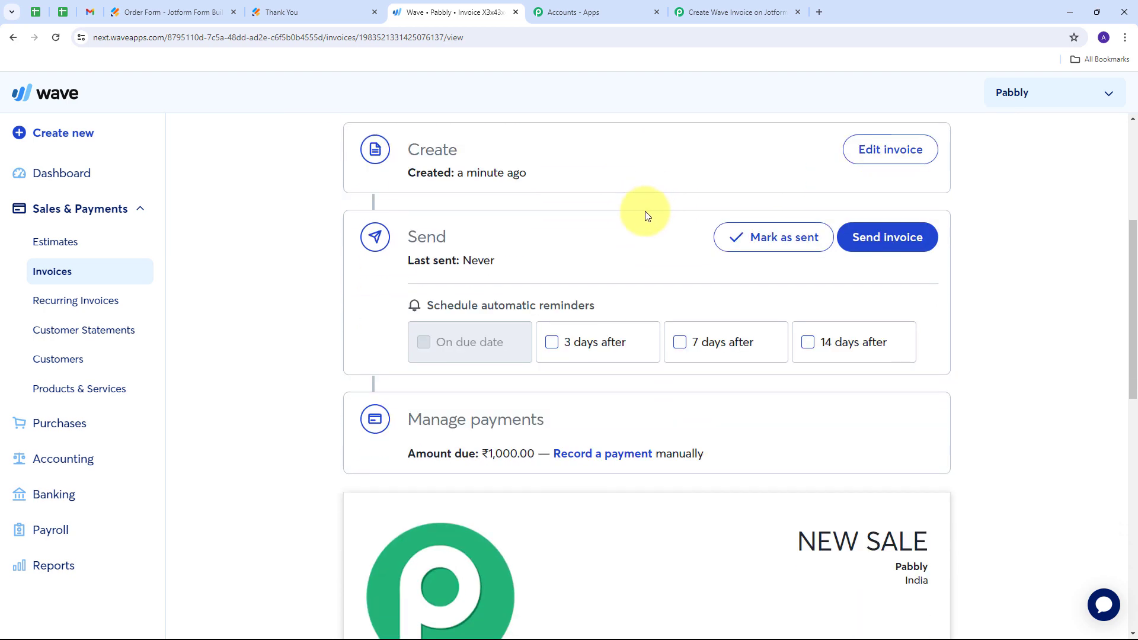
scroll(647, 217, "down", 6)
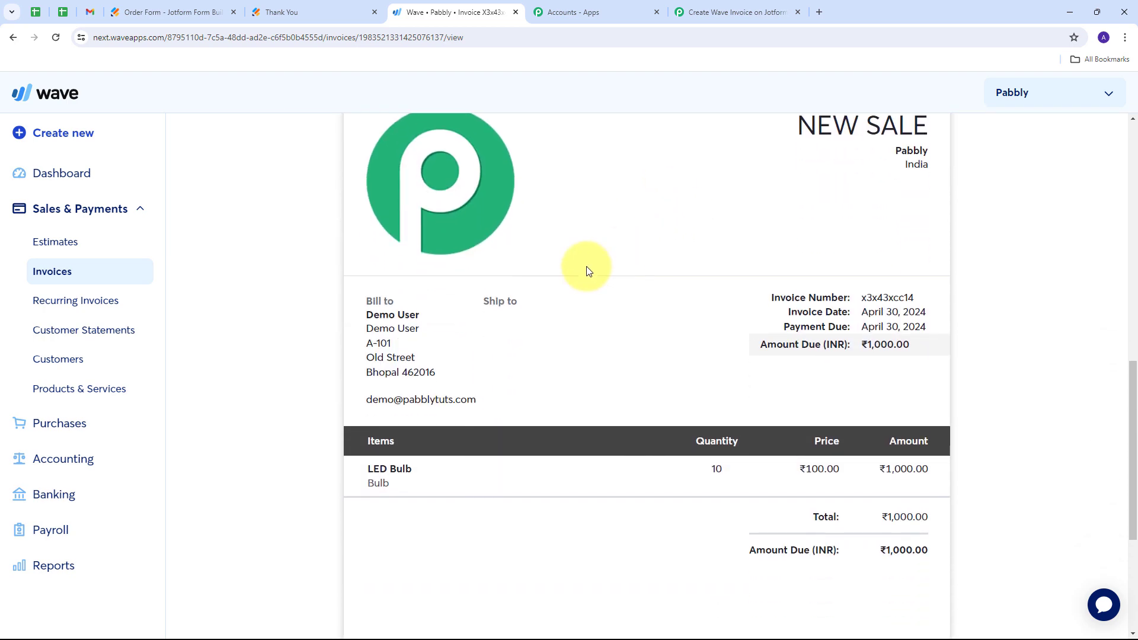
left_click_drag(425, 251, 330, 253)
left_click_drag(493, 300, 366, 301)
left_click_drag(497, 339, 356, 348)
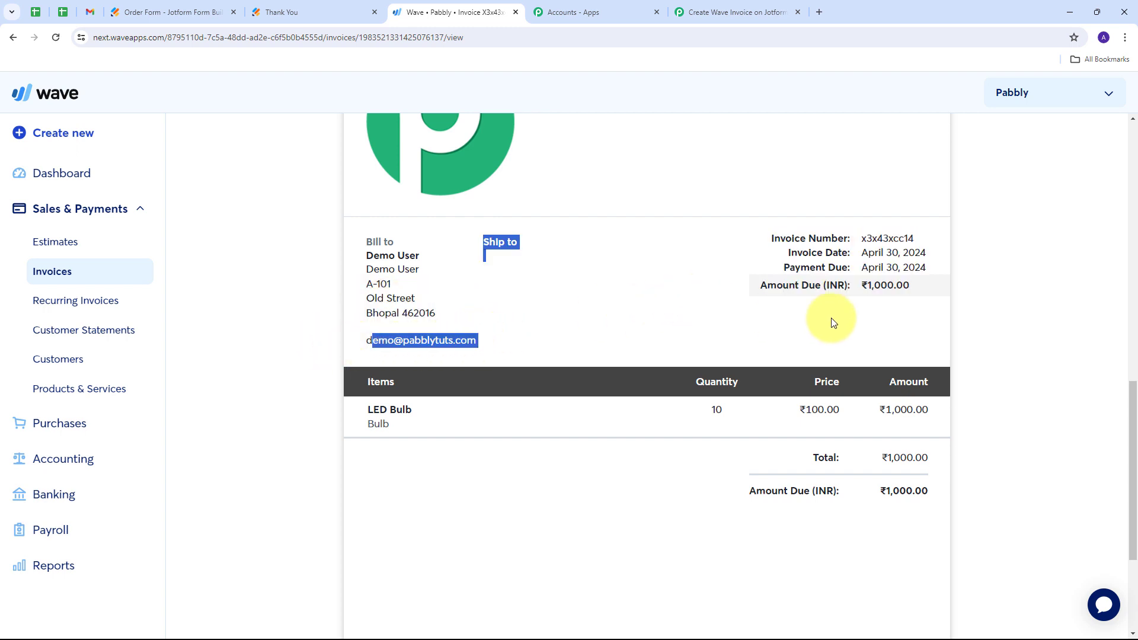
left_click_drag(869, 287, 887, 287)
- Examine the invoice's line item for product, description, quantity, price and amount, and look over the whole invoice again
scroll(561, 317, "down", 2)
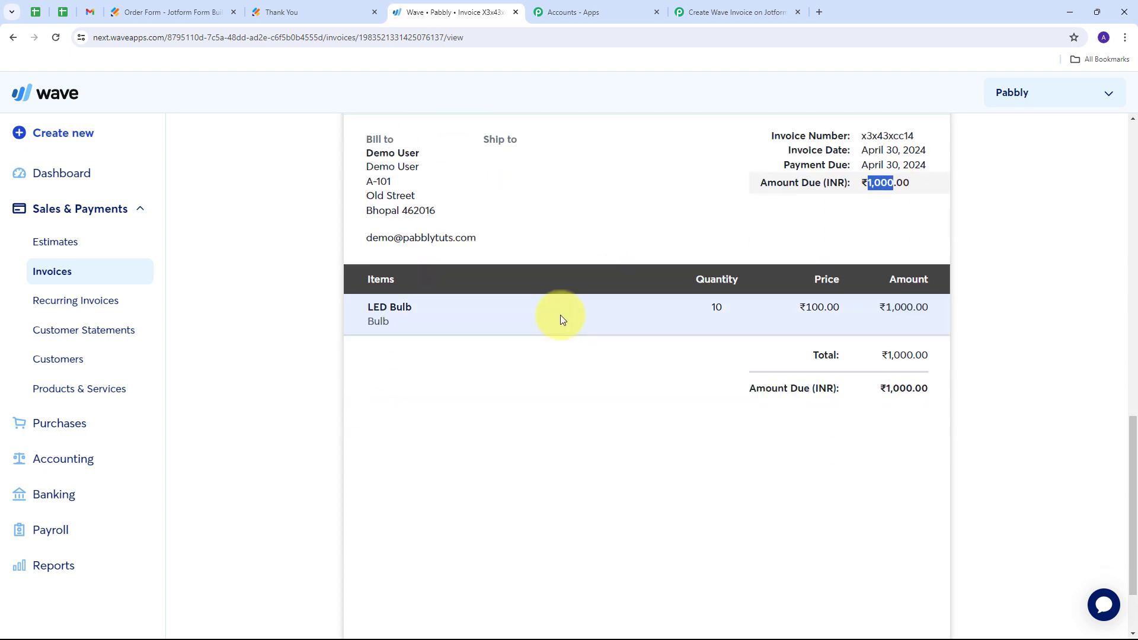
left_click_drag(365, 294, 431, 300)
left_click(725, 295)
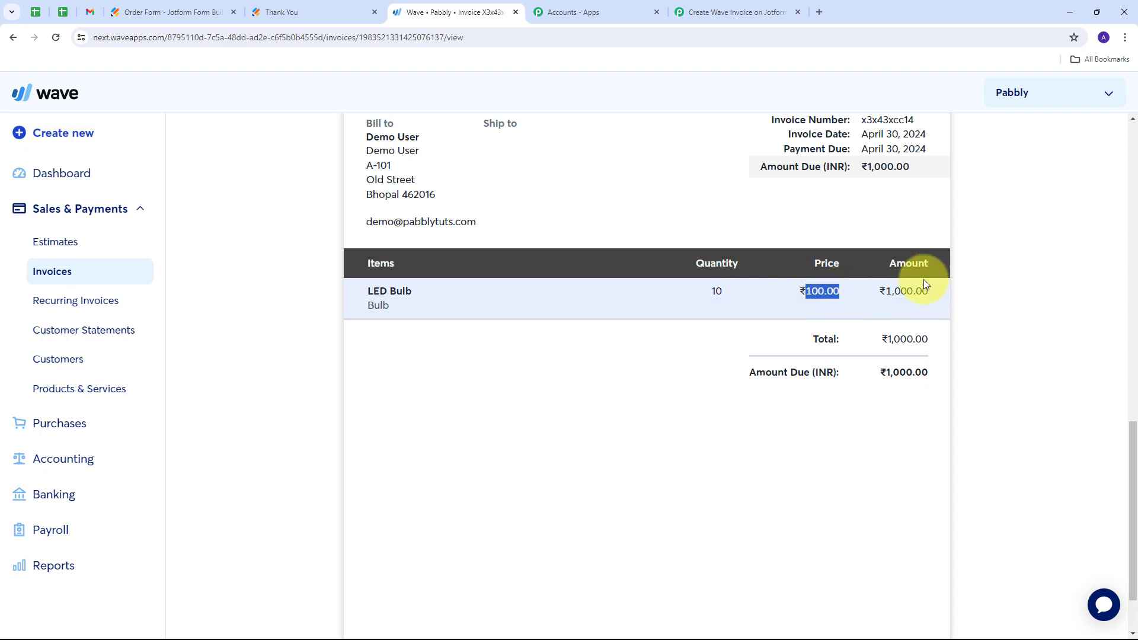
left_click_drag(878, 292, 932, 293)
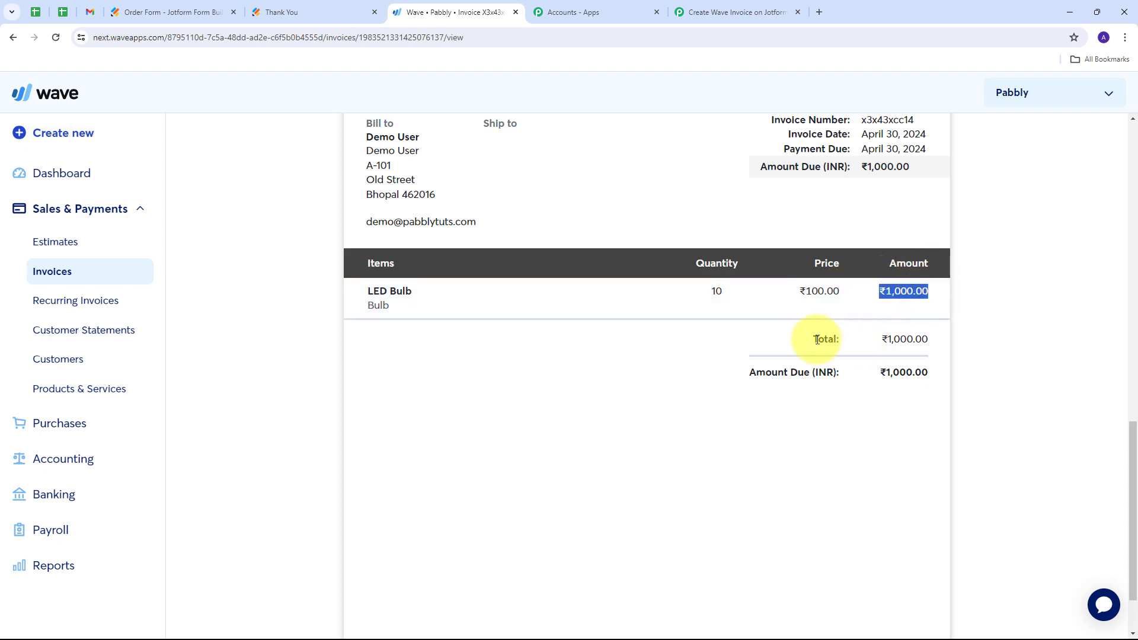
scroll(703, 325, "up", 5)
scroll(628, 321, "up", 3)
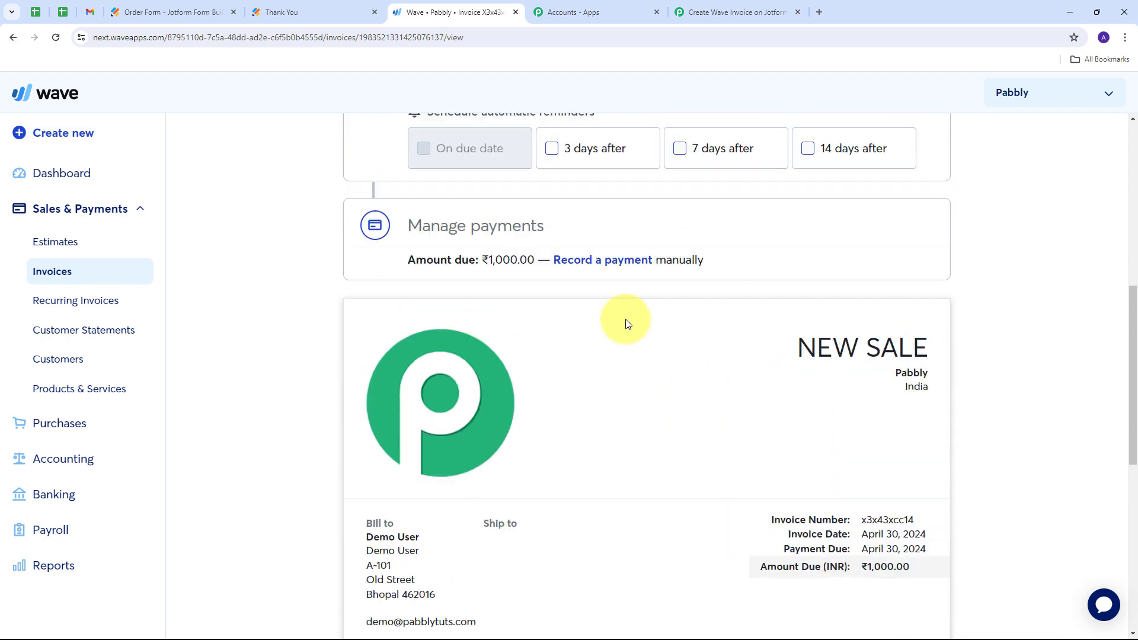
scroll(289, 290, "up", 3)
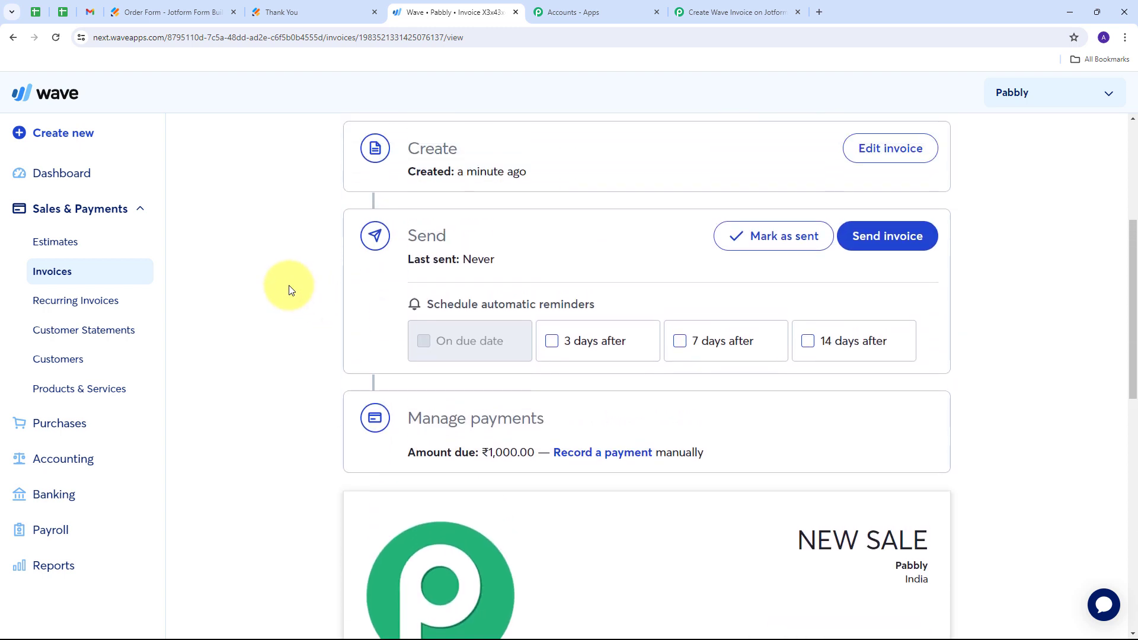
scroll(289, 290, "down", 5)
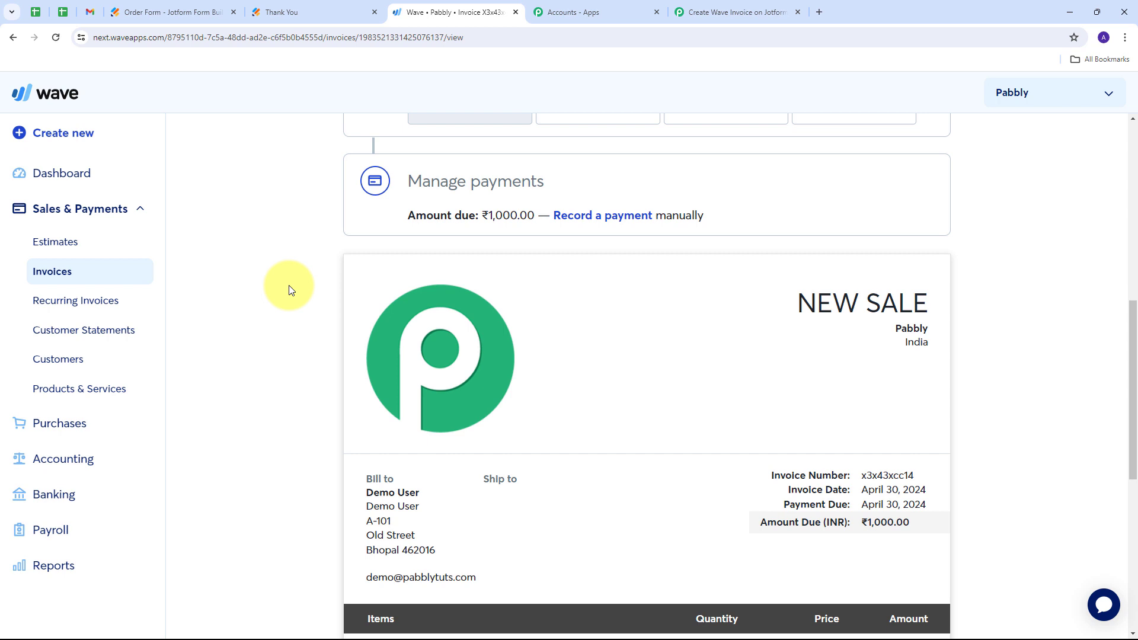
scroll(289, 290, "down", 5)
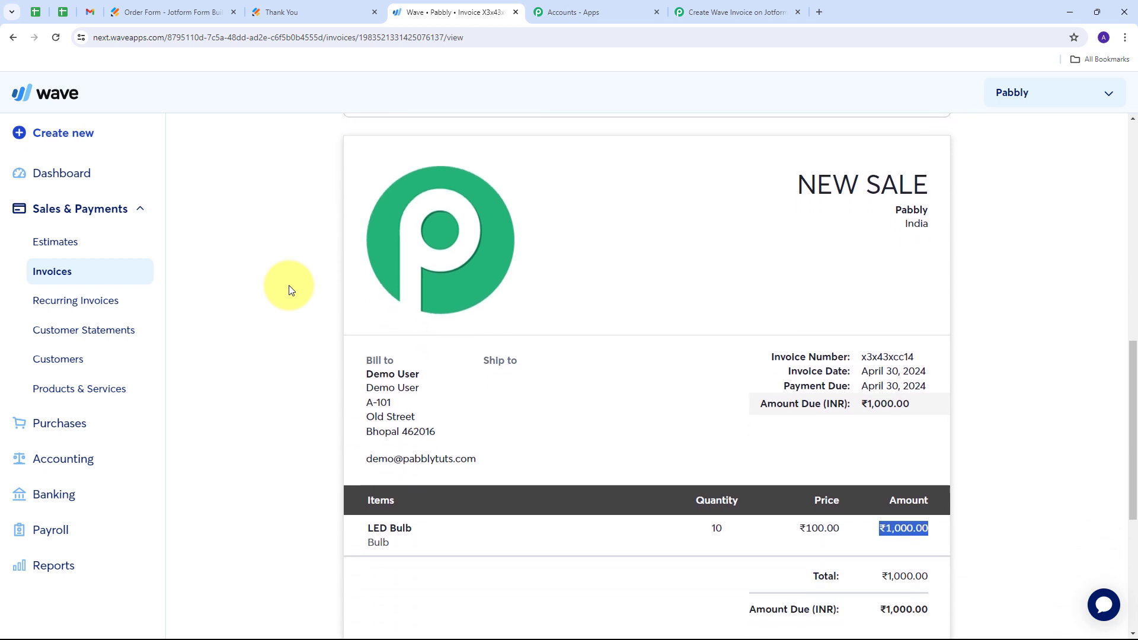
scroll(288, 290, "up", 5)
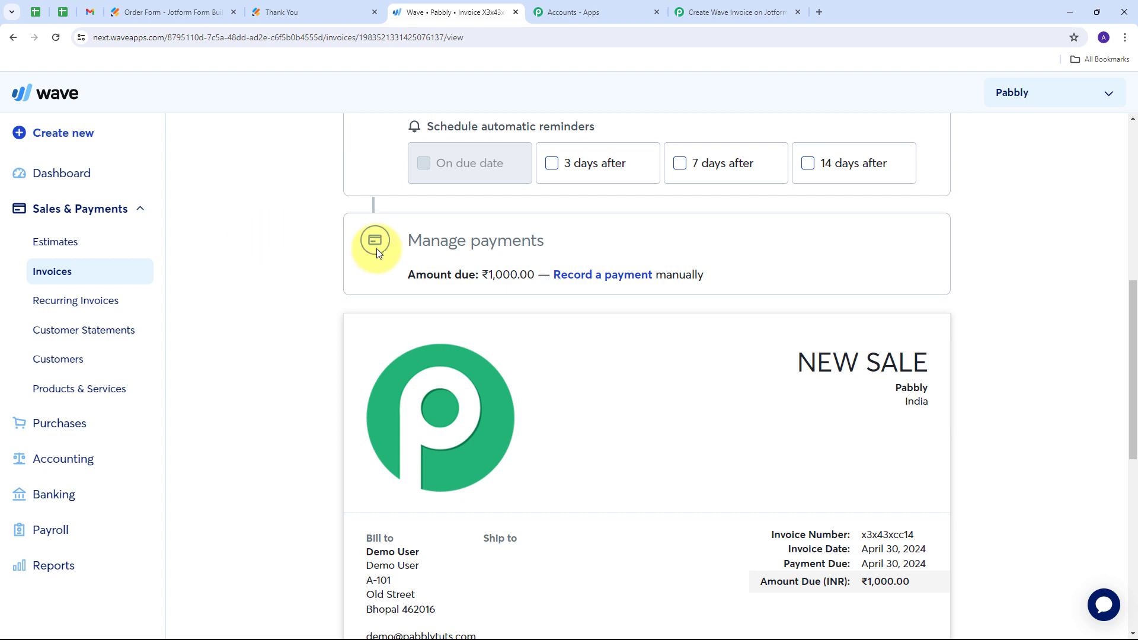
- Switch back to Pabbly Connect and close the "If customer exists" route
left_click(737, 11)
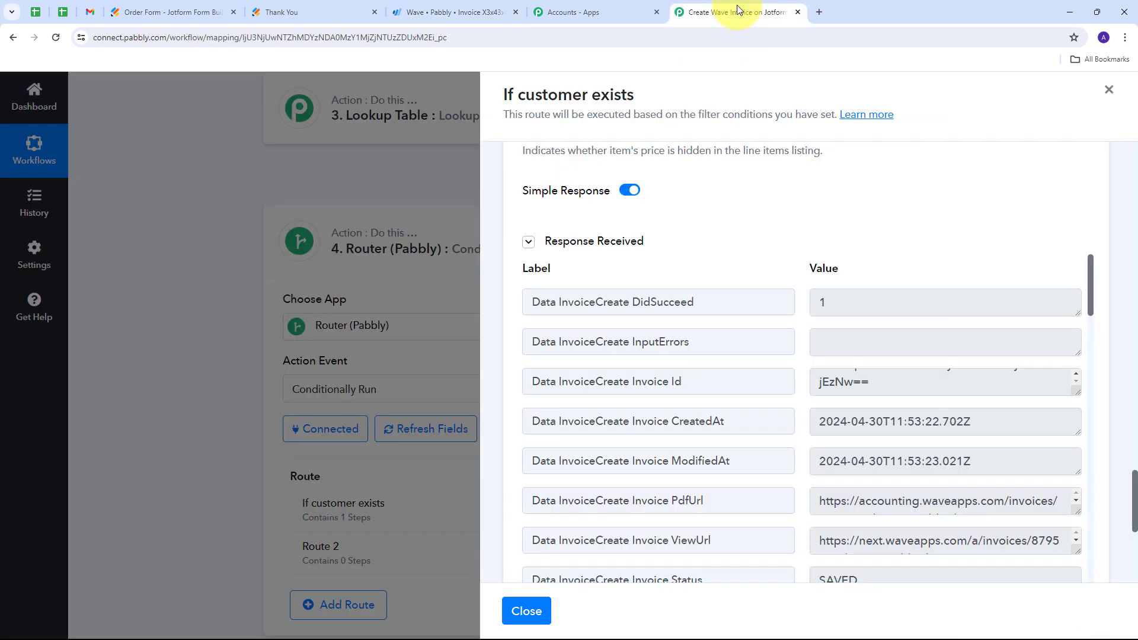
left_click(1107, 90)
scroll(316, 368, "down", 3)
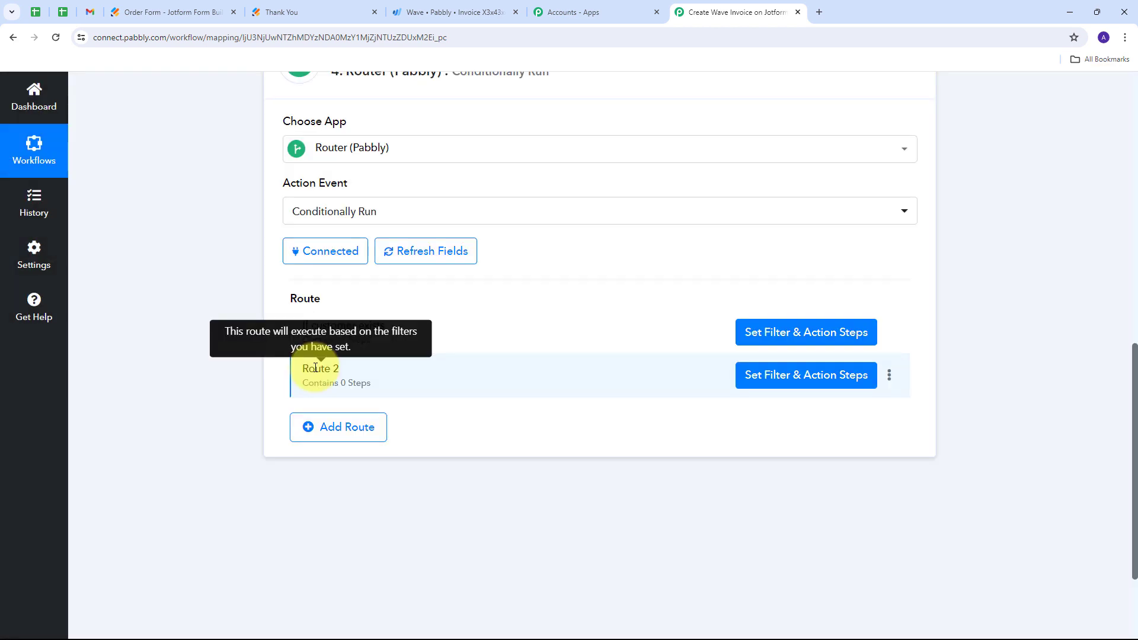
- Rename Route 2 of the Router step to "If customer does not exists"
scroll(251, 469, "up", 2)
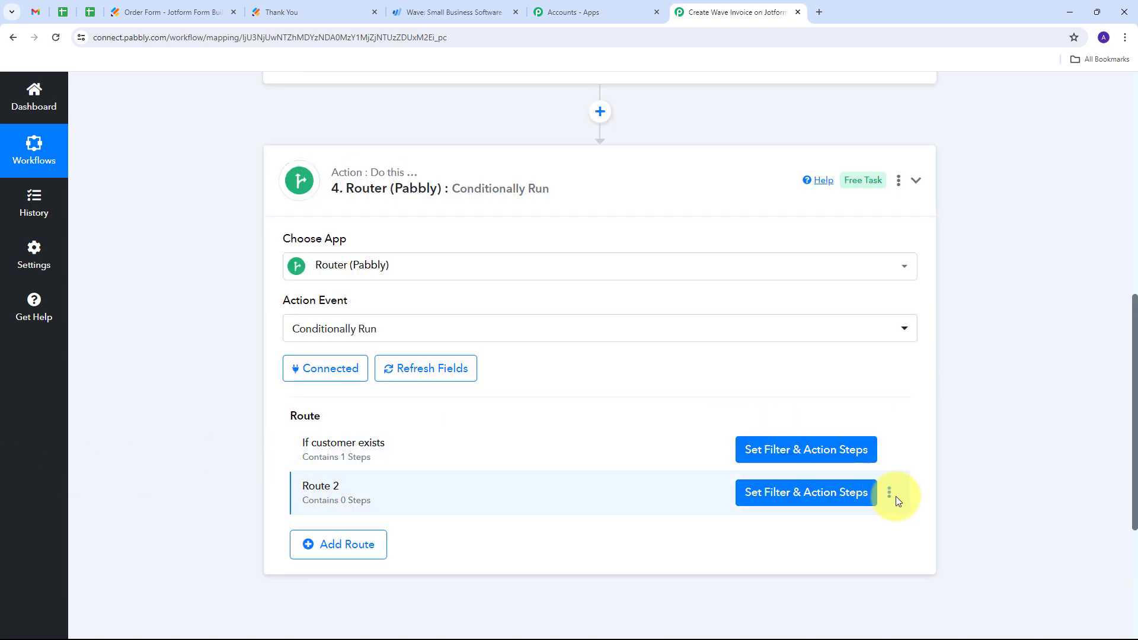
left_click(892, 497)
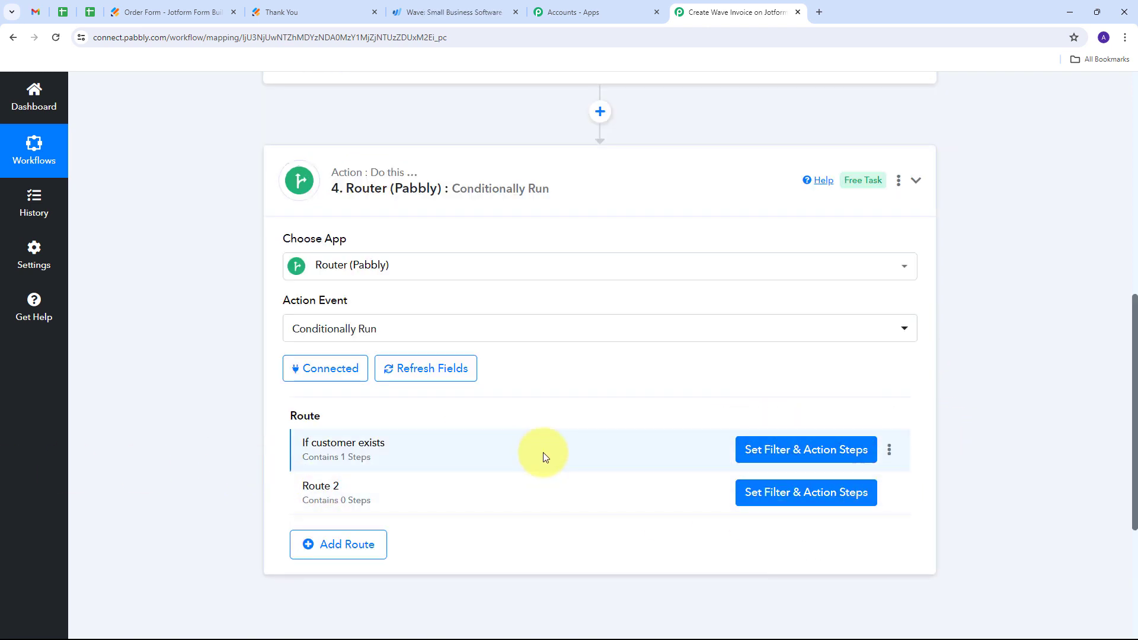
left_click(811, 516)
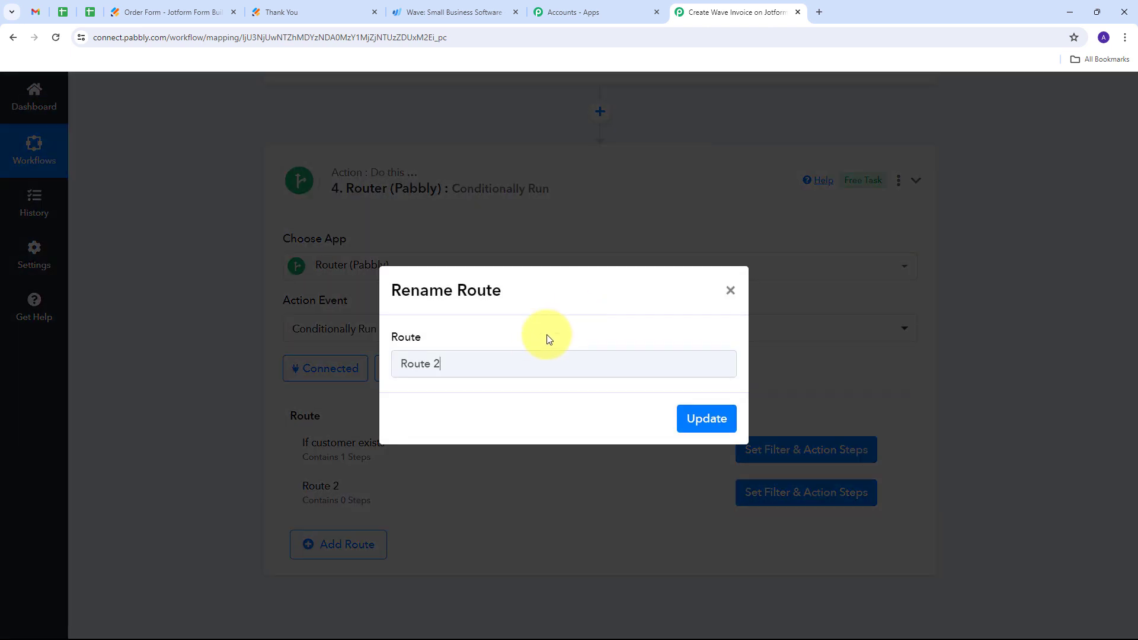
left_click_drag(501, 362, 354, 385)
key("BackSpace")
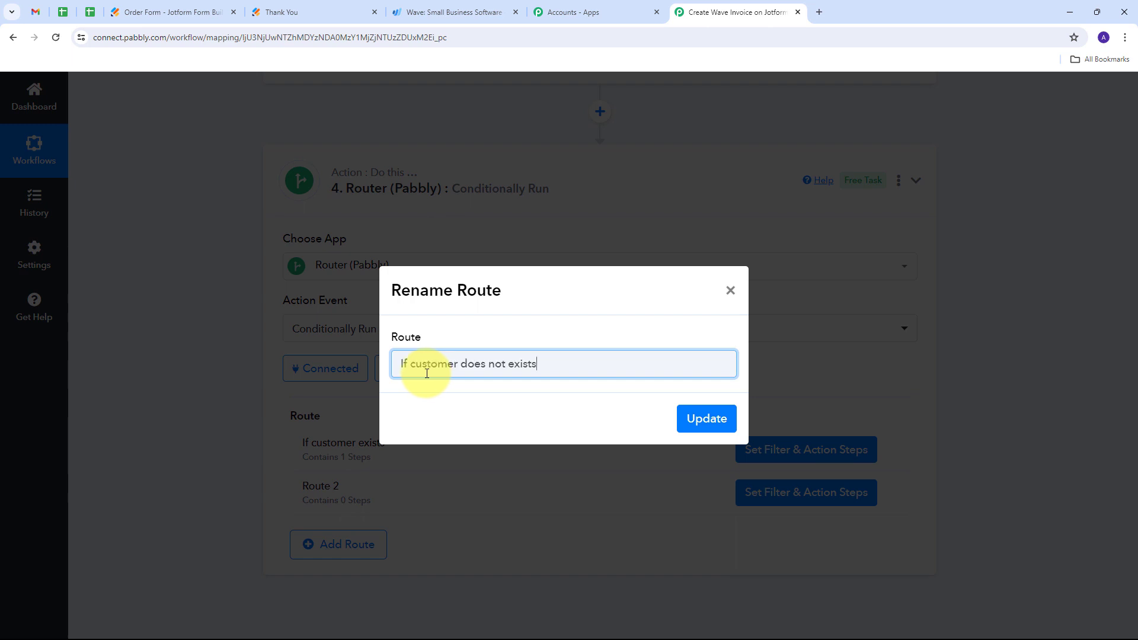
left_click(700, 422)
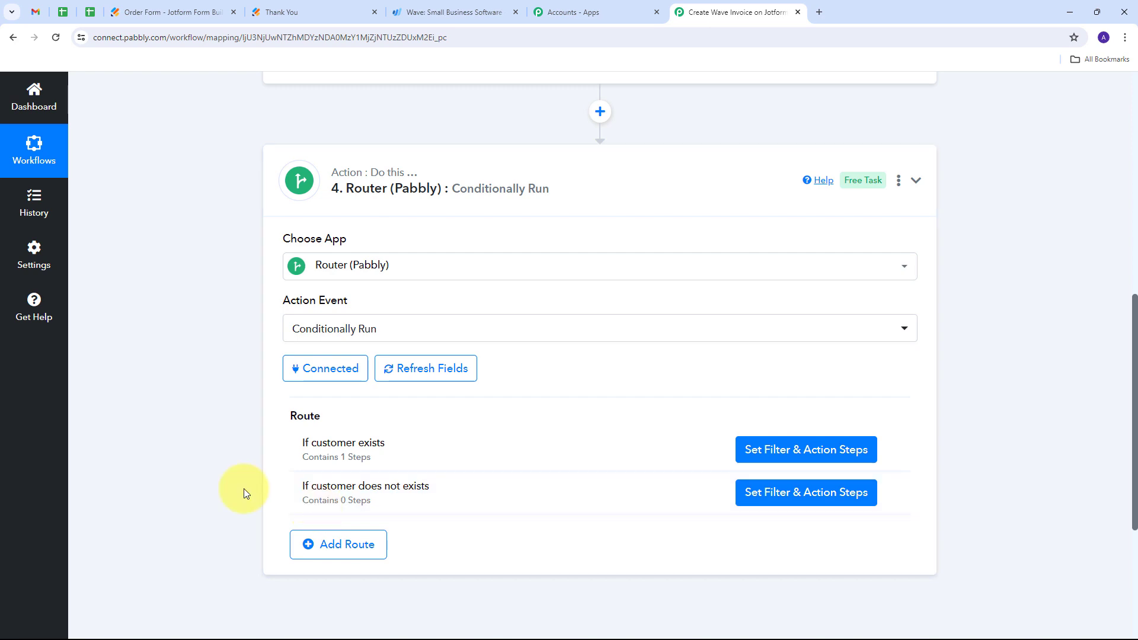
- Start recapturing the webhook response in the Jotform New Response trigger and confirm the recapture
scroll(244, 488, "up", 10)
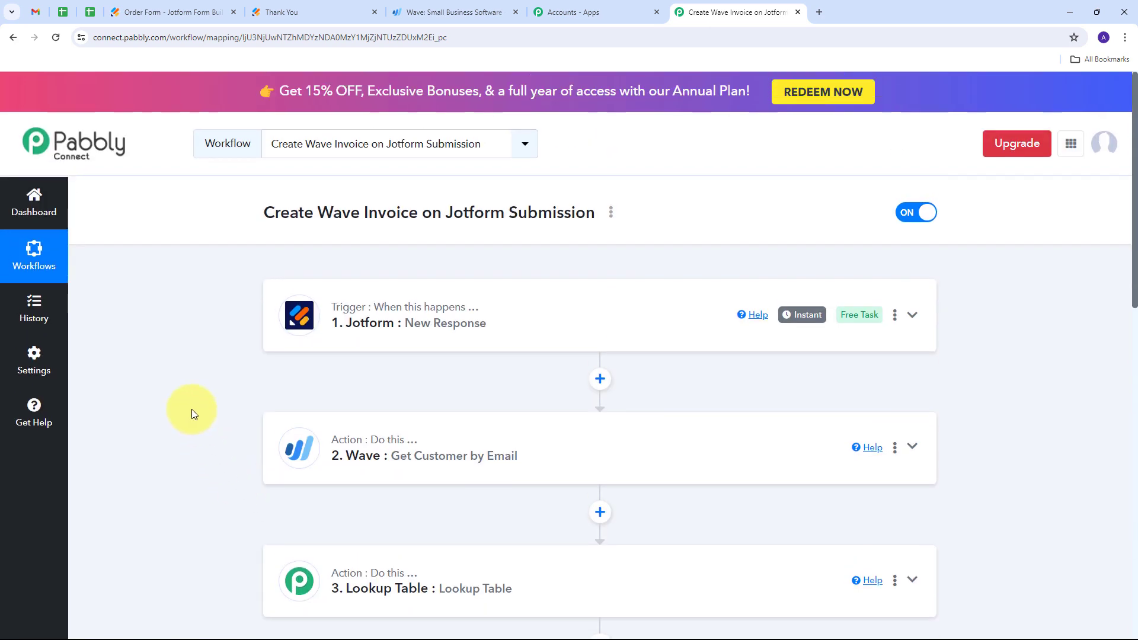
left_click(912, 315)
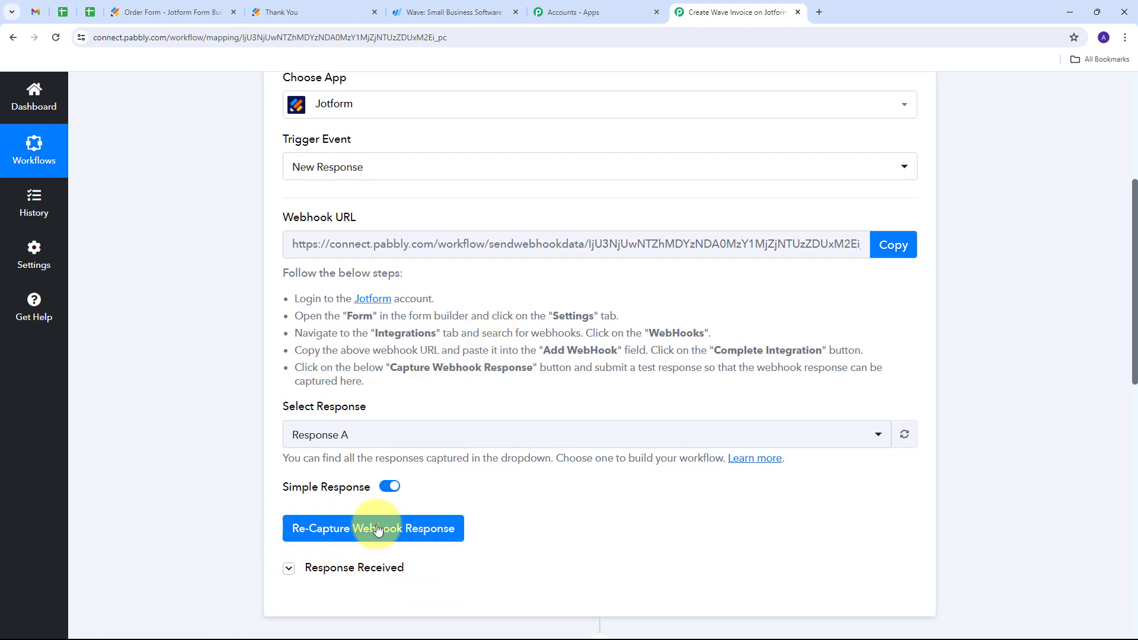
left_click(377, 530)
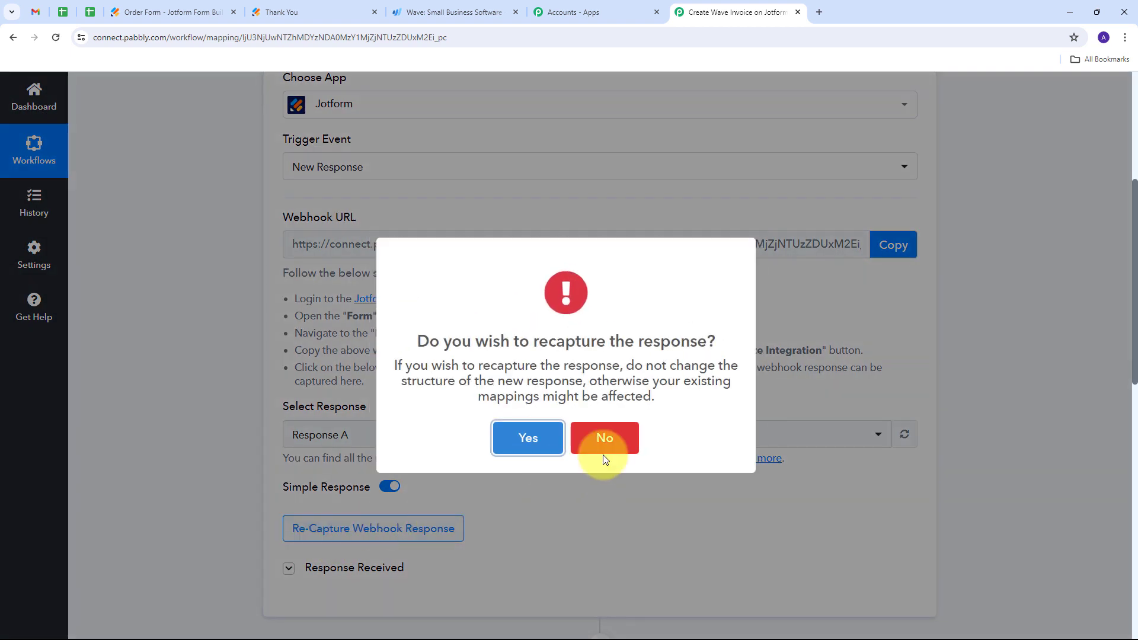
left_click(527, 438)
scroll(415, 386, "down", 3)
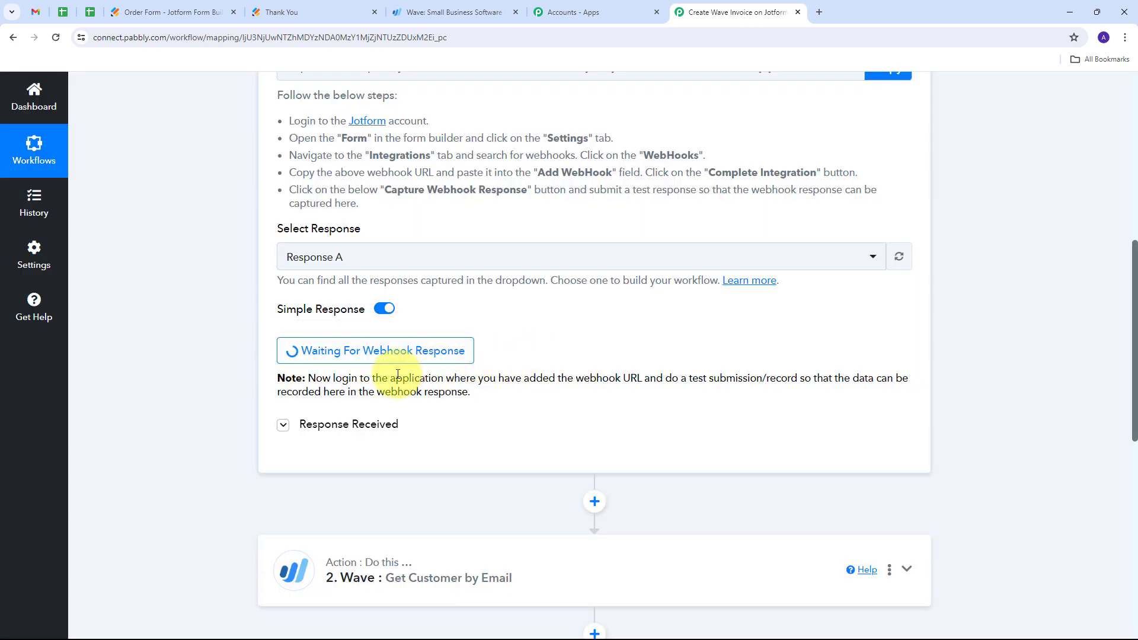
- Switch to the Jotform form builder and open the published Order Form in a new tab
left_click(184, 12)
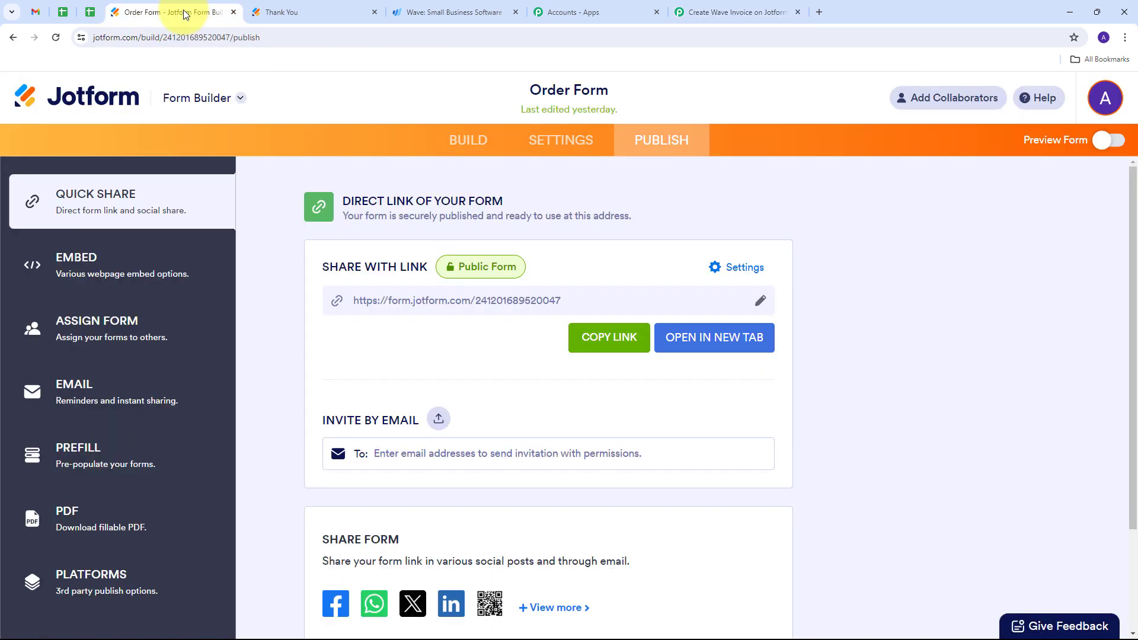
left_click(692, 339)
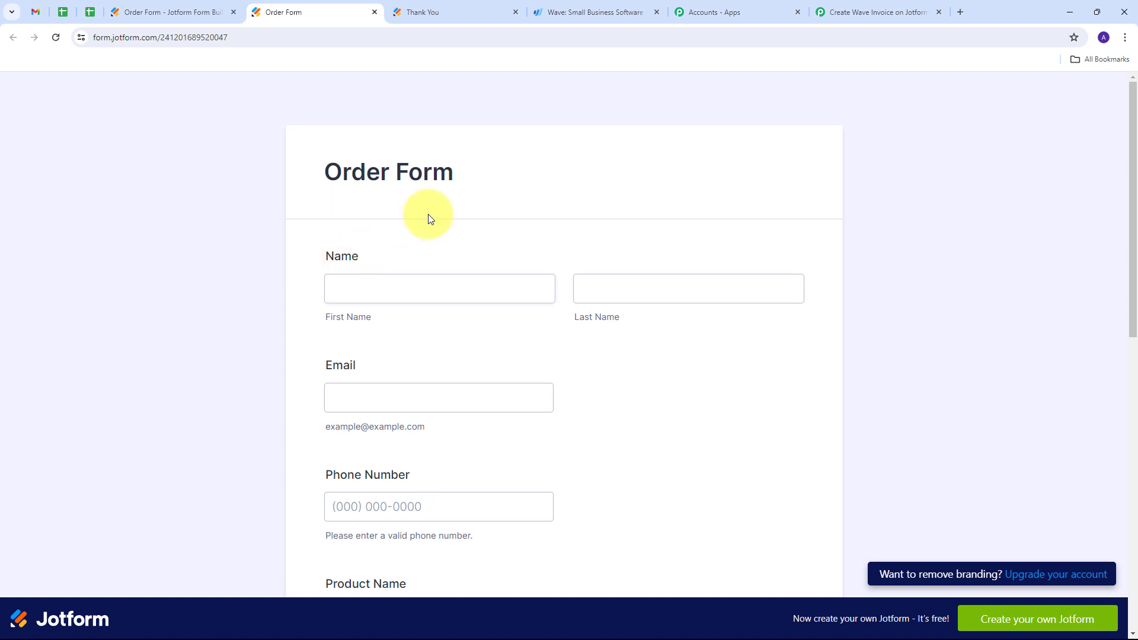
scroll(470, 200, "down", 2)
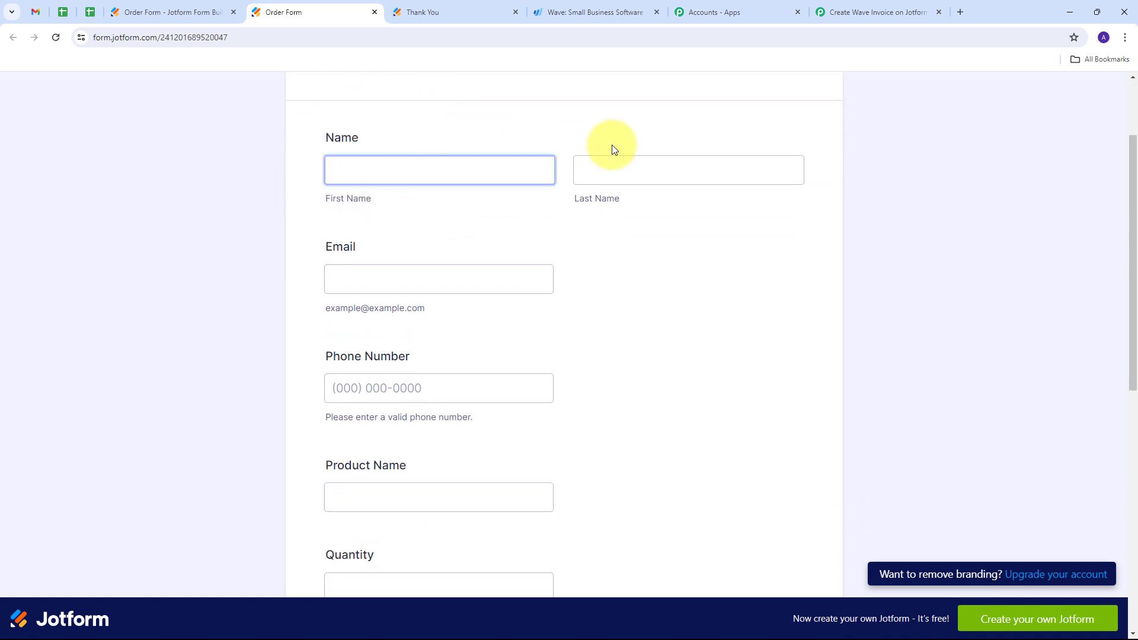
- Fill in the test customer's first name, last name, email and phone number in the order form
left_click(396, 168)
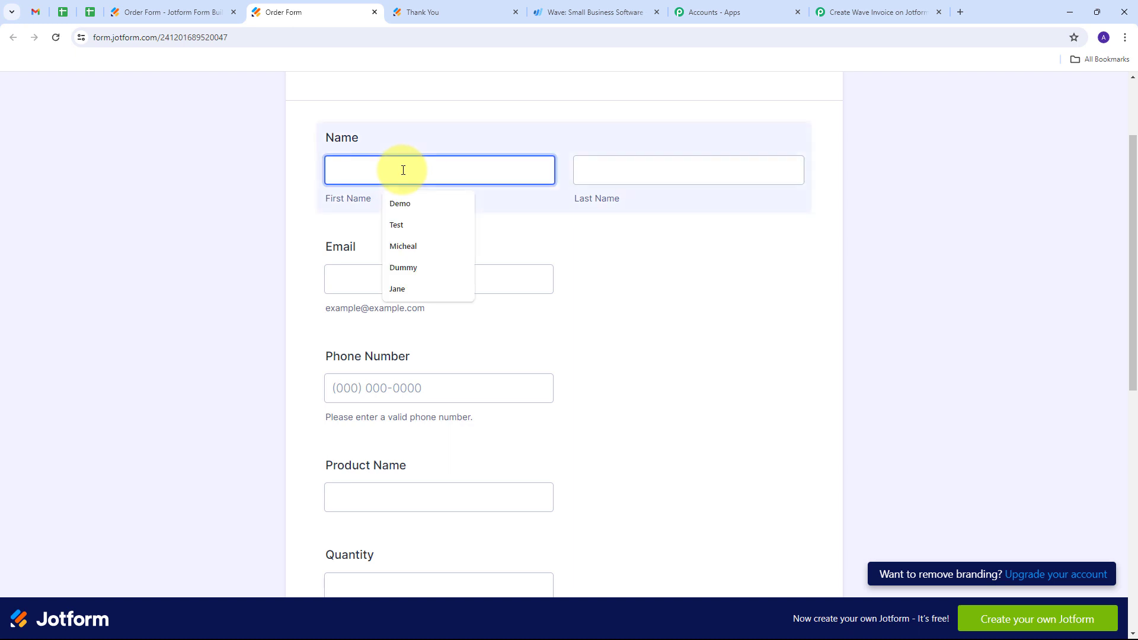
key("Tab")
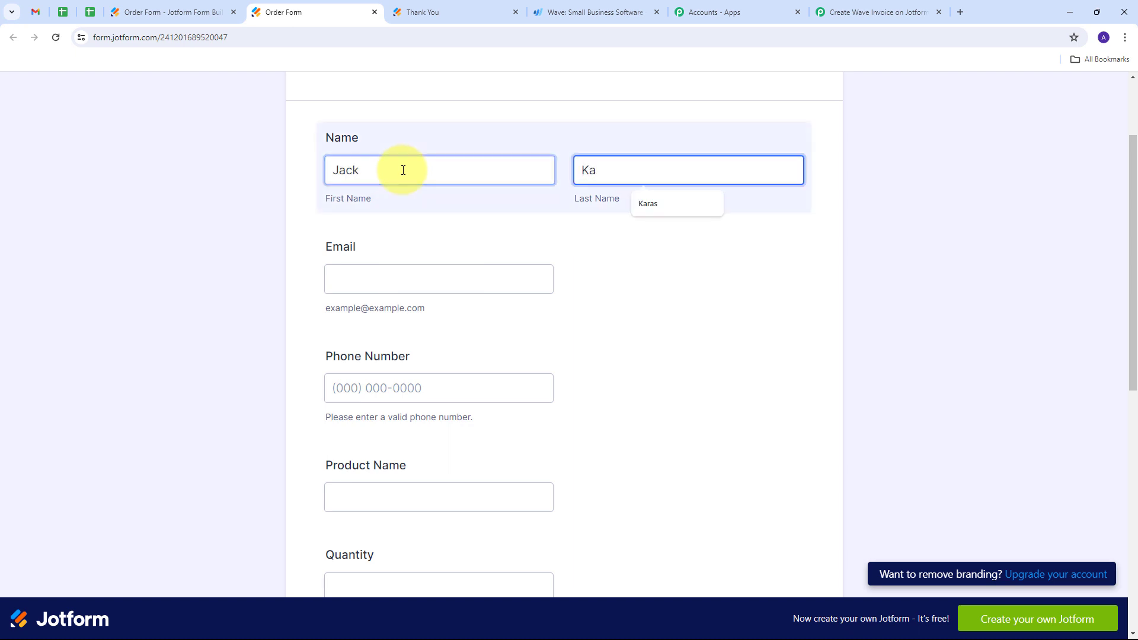
key("Tab")
key("ctrl+v")
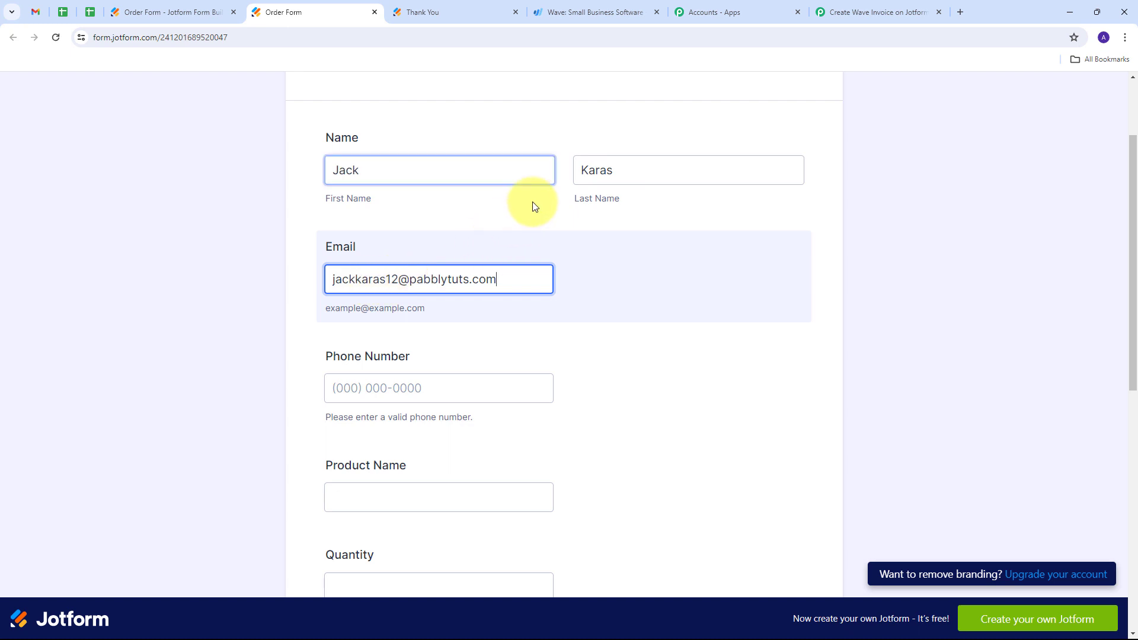
scroll(475, 223, "down", 2)
left_click(354, 267)
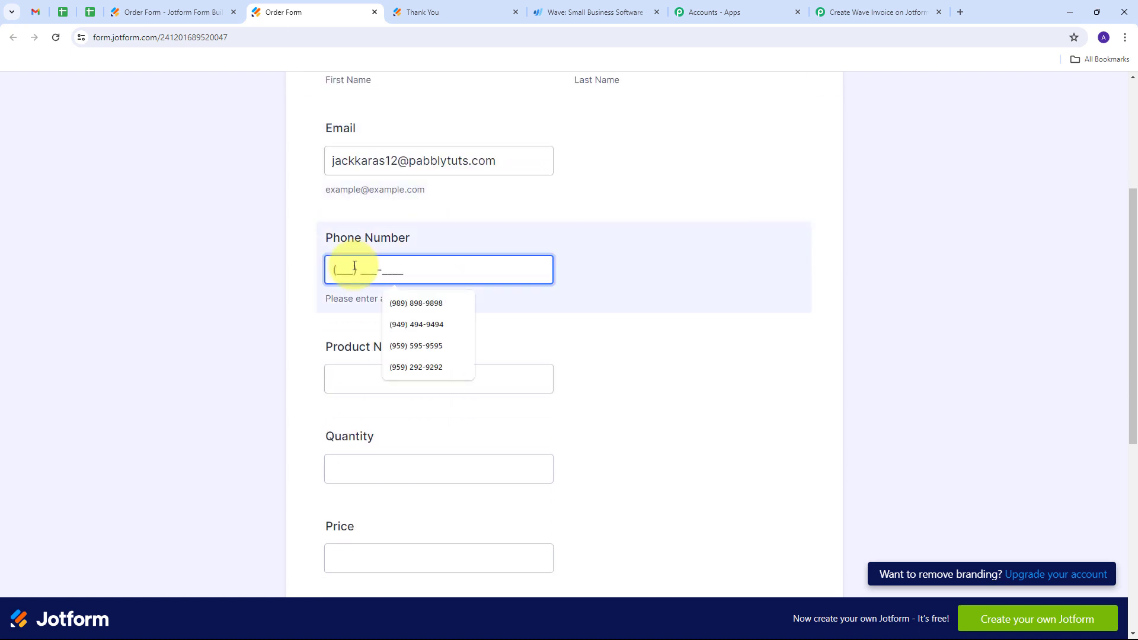
- Enter product name Infox9i, quantity 2, price 5000 and item description Mobile Phone in the order form
scroll(373, 266, "down", 1)
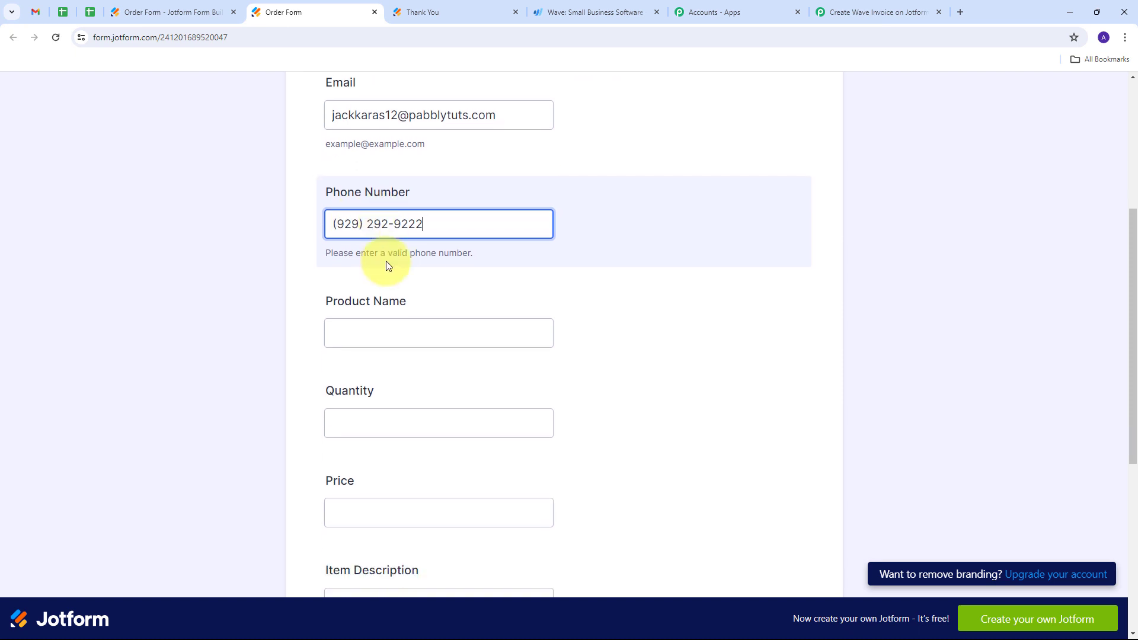
left_click(391, 316)
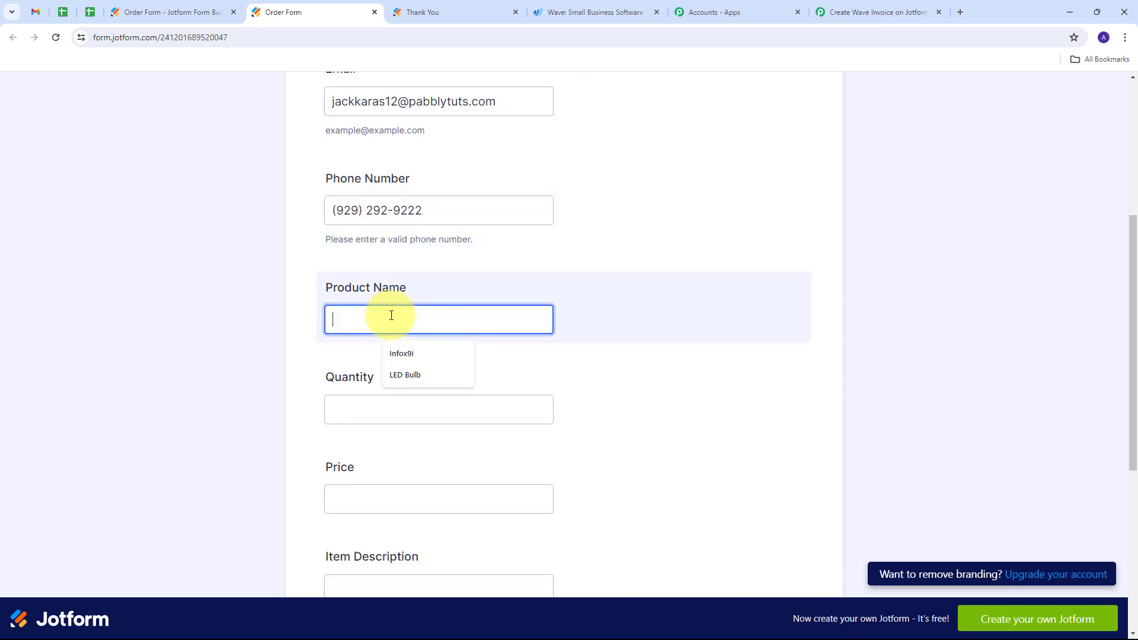
left_click(403, 354)
scroll(346, 299, "down", 2)
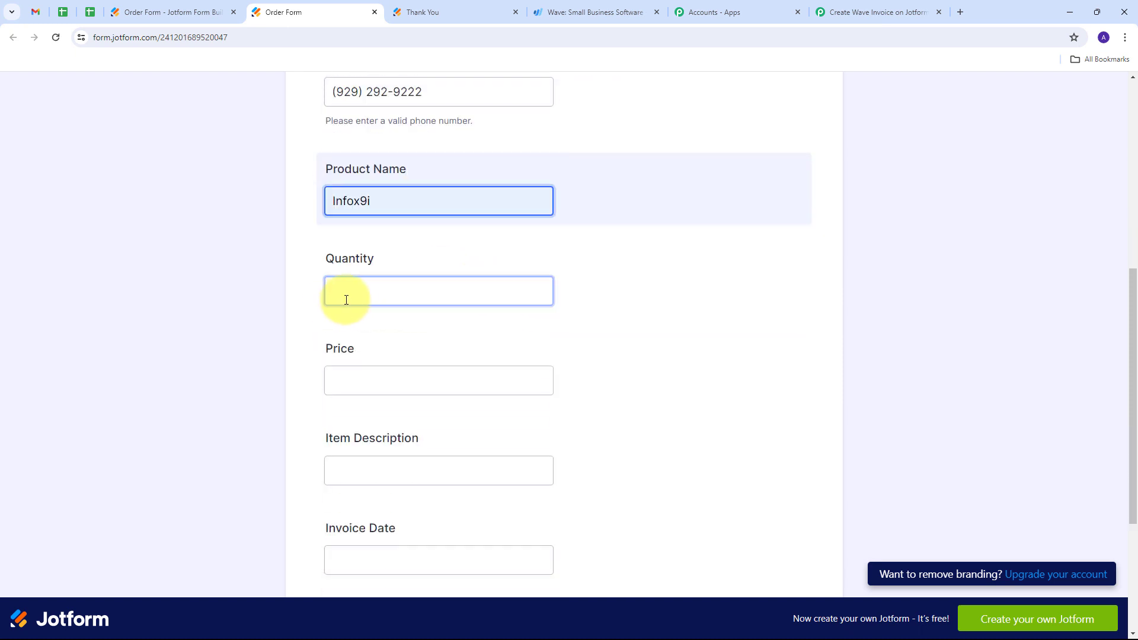
left_click(358, 292)
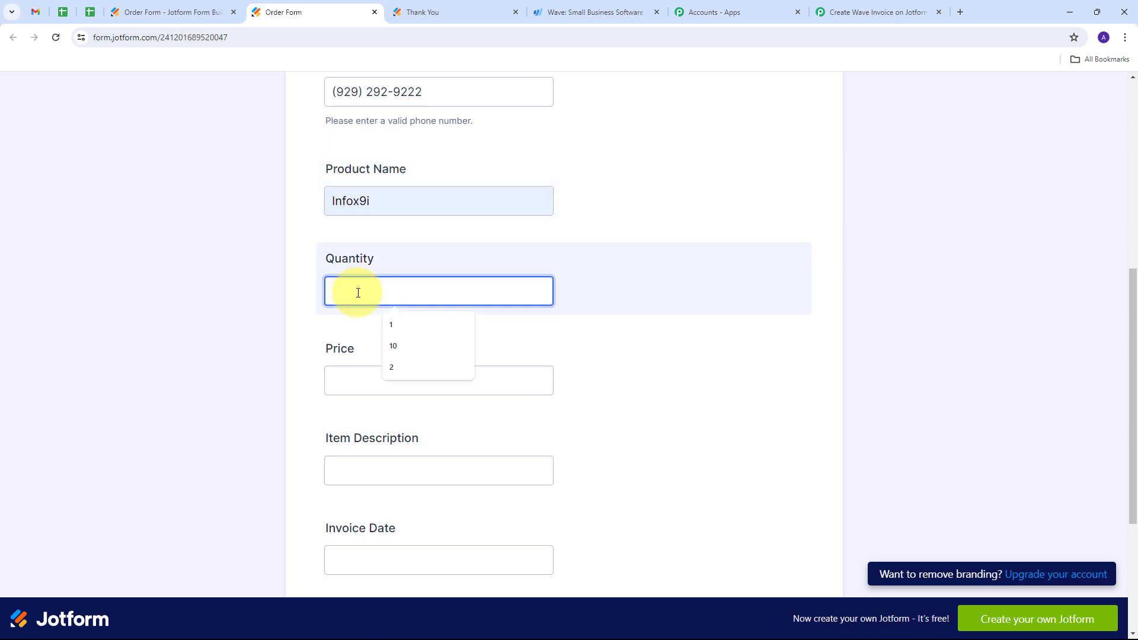
type("2")
left_click(353, 375)
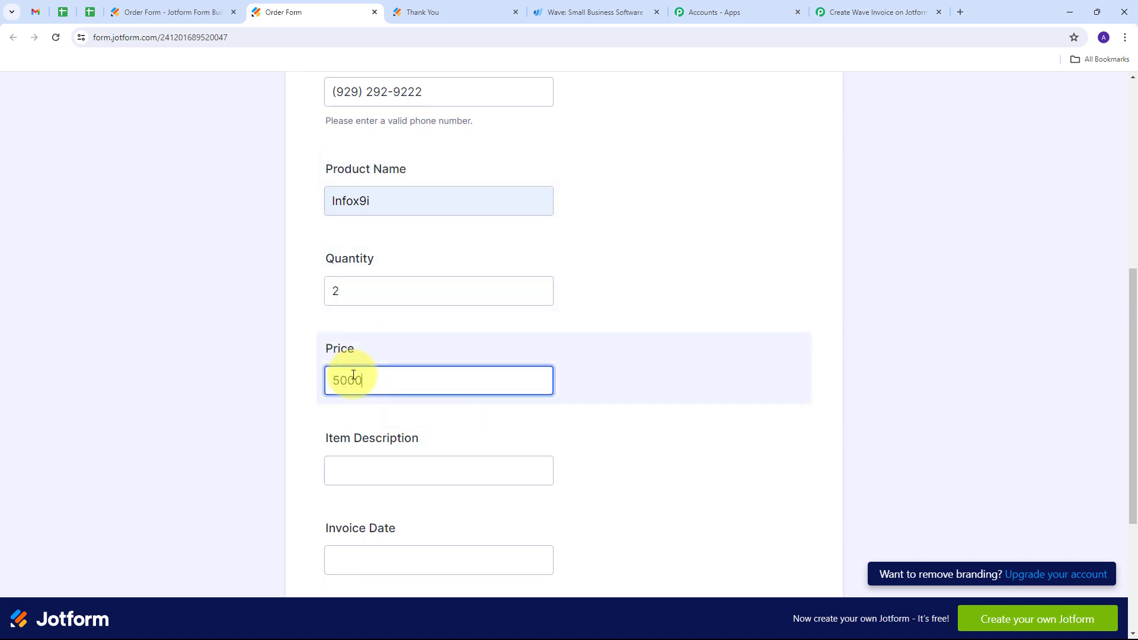
scroll(367, 394, "down", 1)
left_click(386, 413)
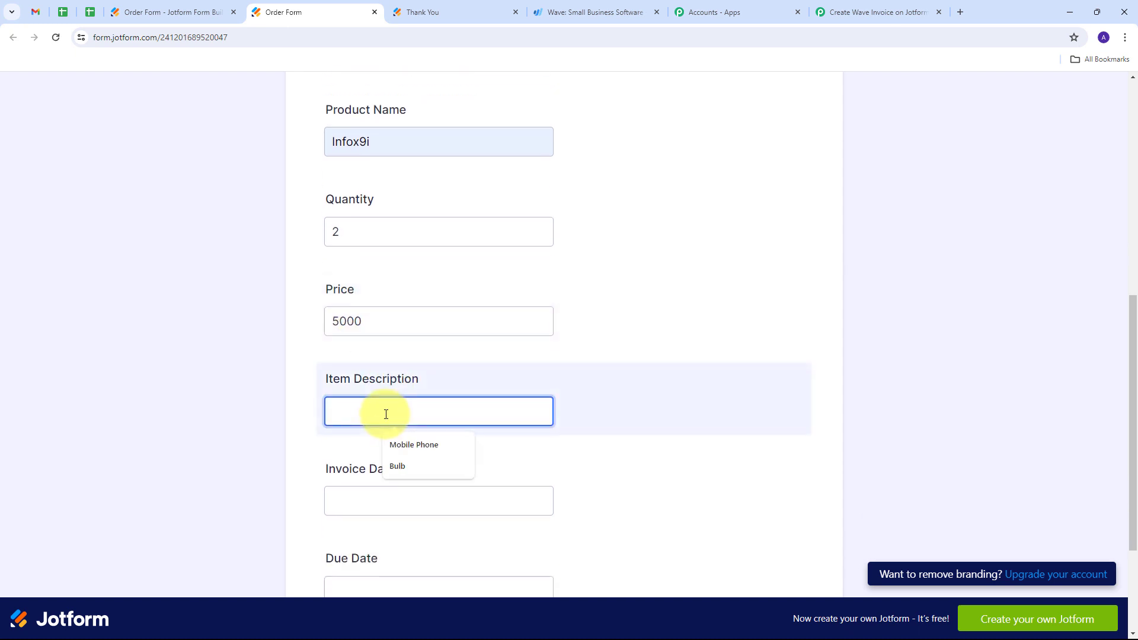
type("Mob")
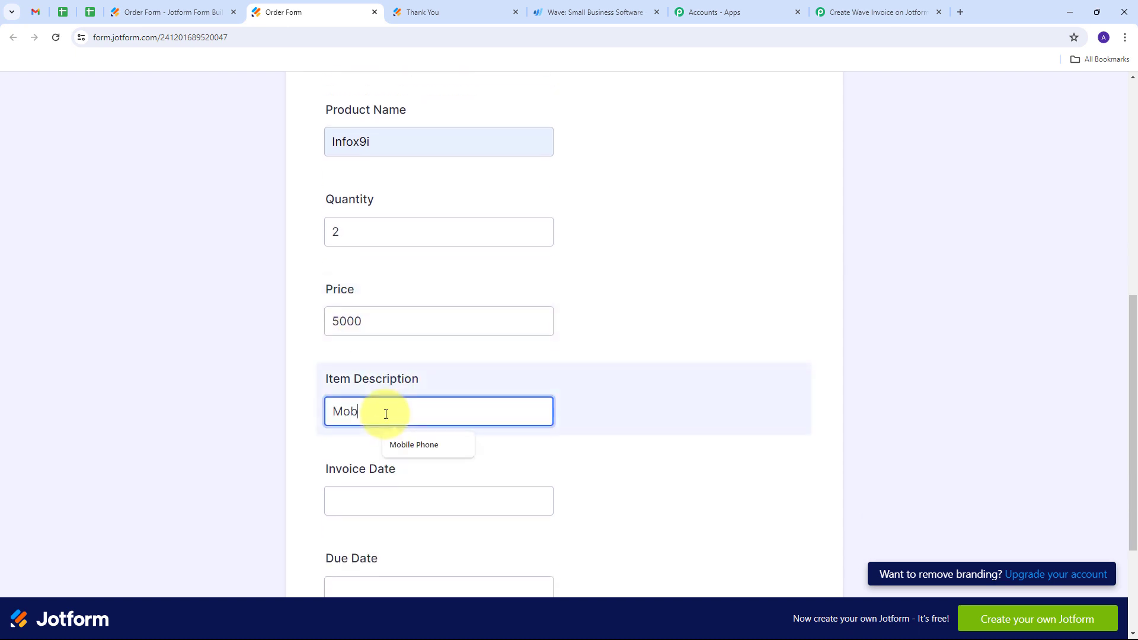
type("ile Phone")
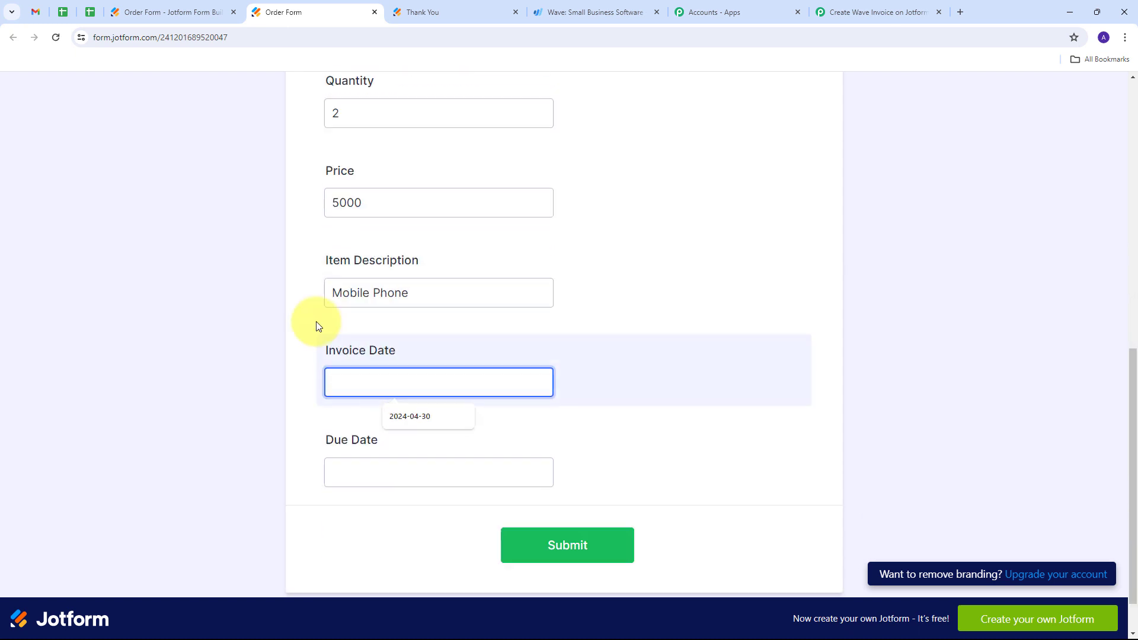
left_click(319, 324)
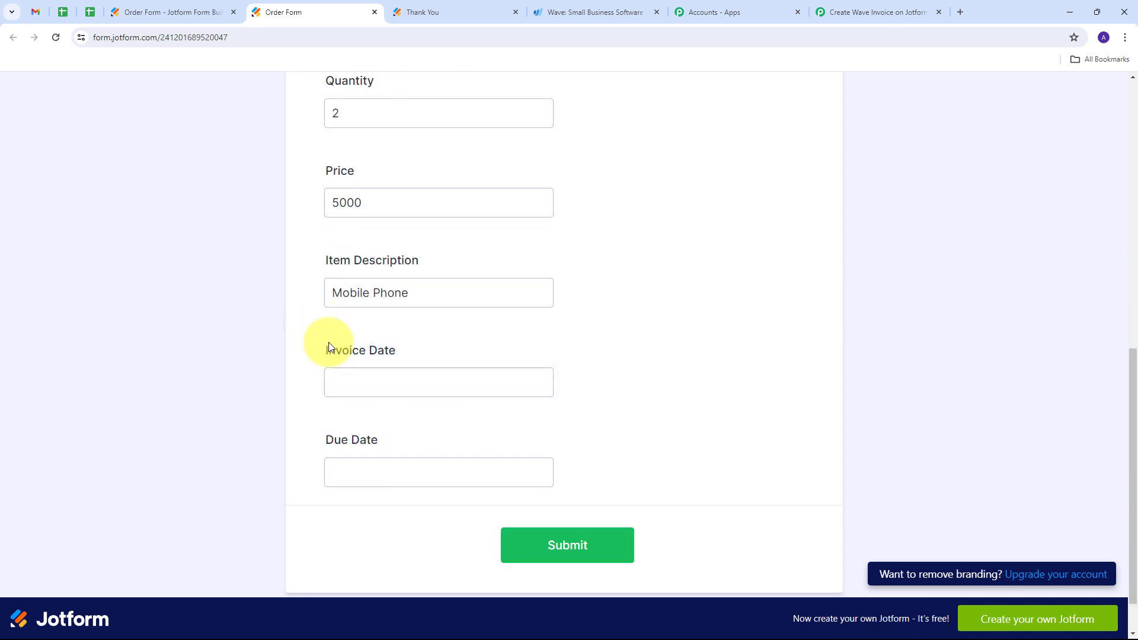
- Set the invoice date to 2024-05-01 and the due date to 2024-05-05, and submit the order form
left_click(357, 374)
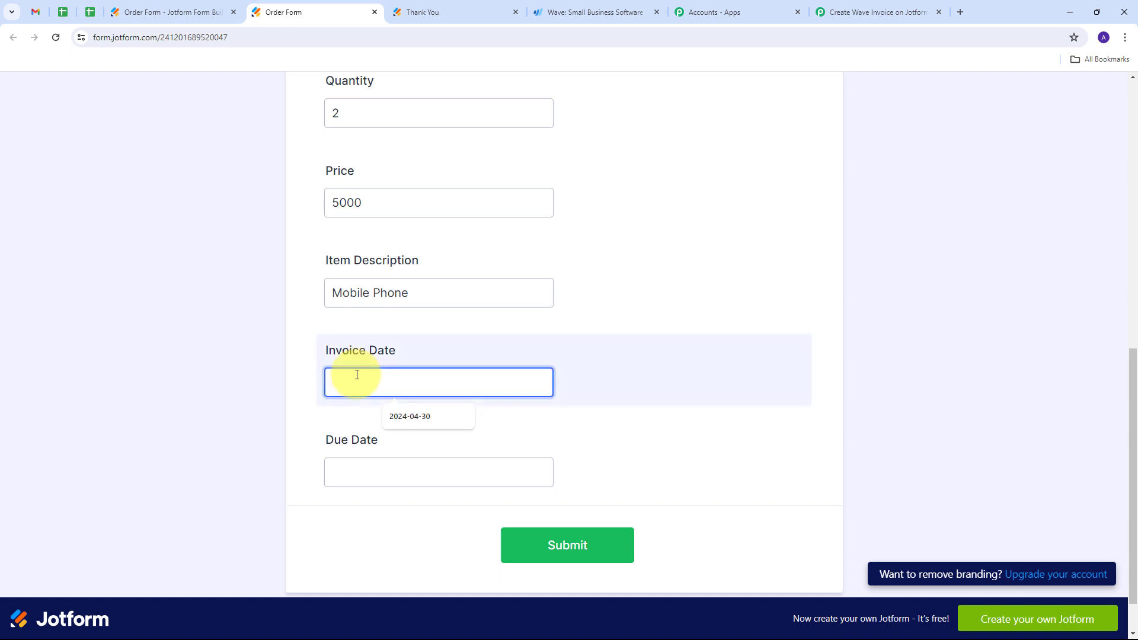
type("2024-05-01")
left_click(348, 471)
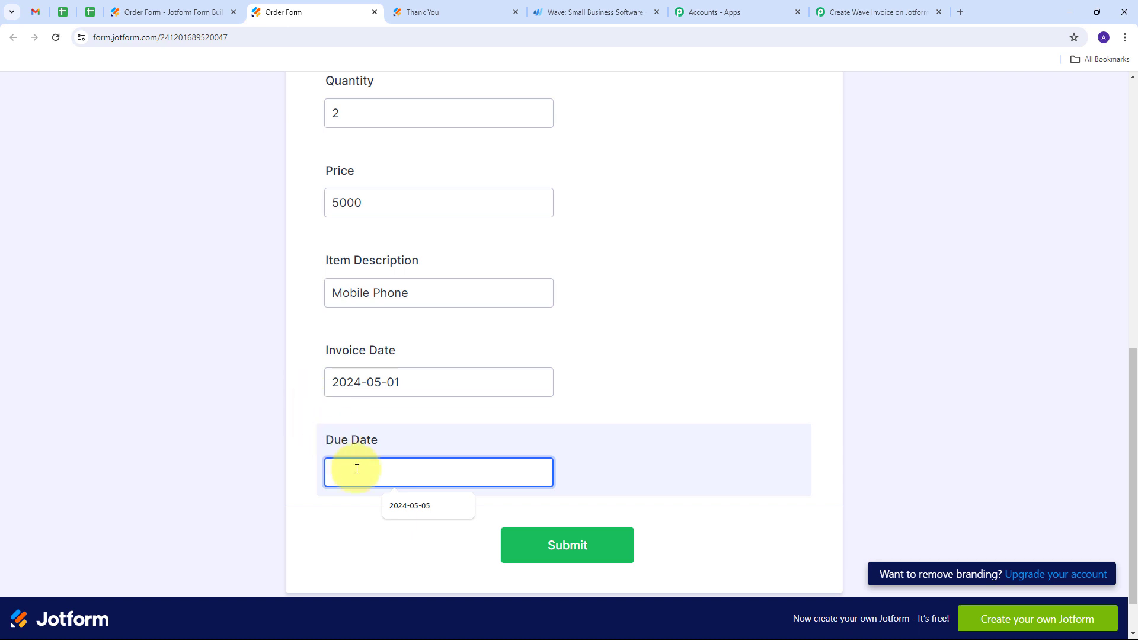
type("2024-05-05")
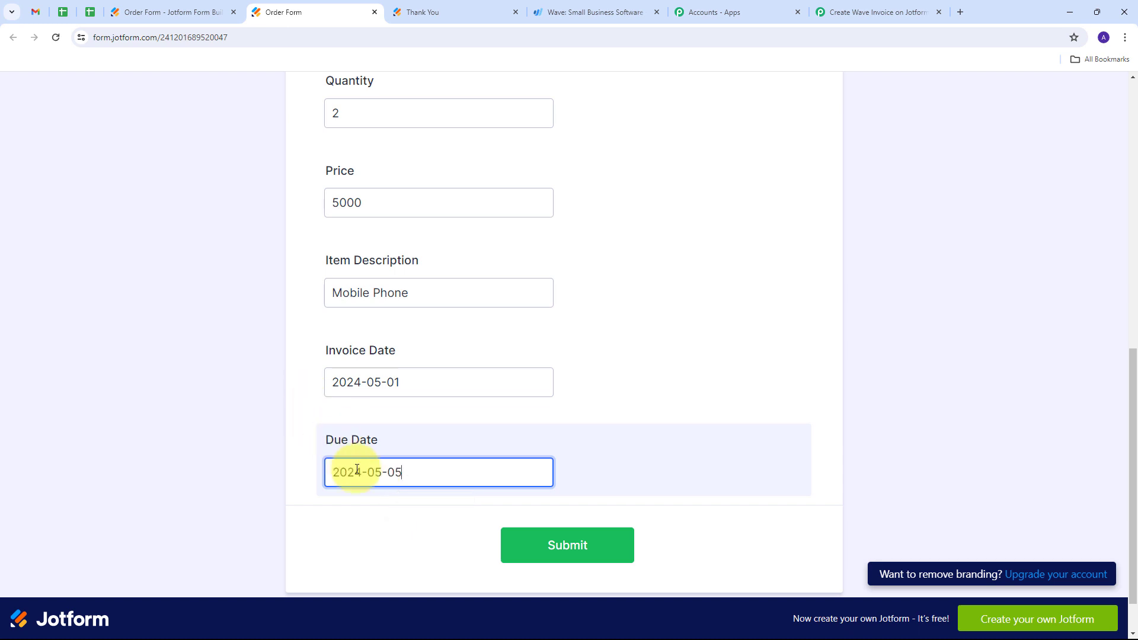
scroll(637, 439, "up", 8)
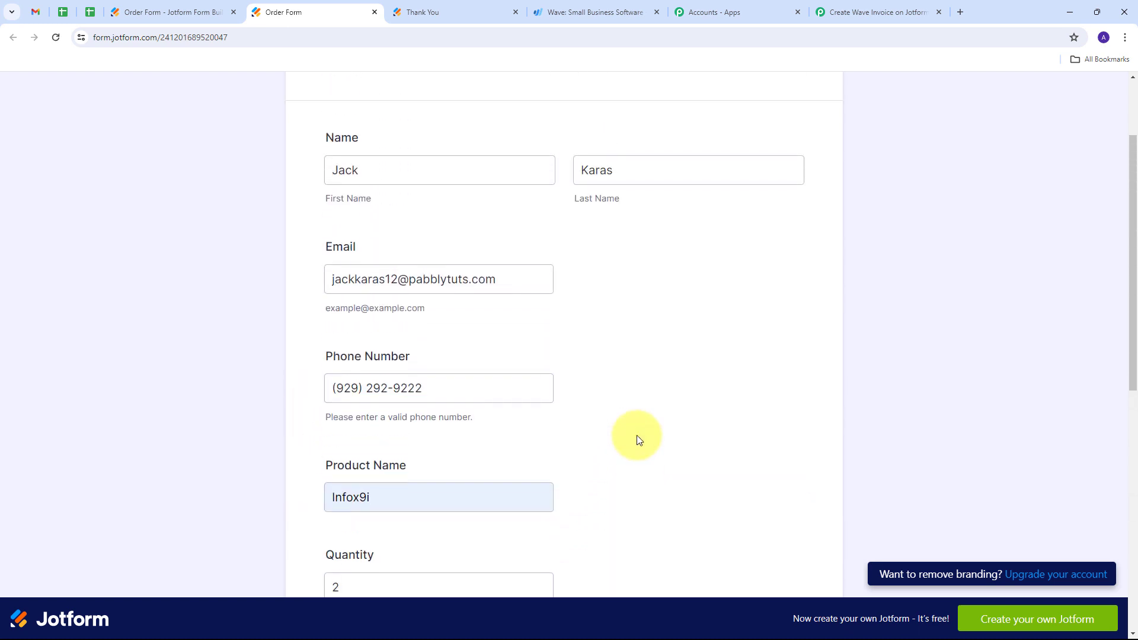
scroll(637, 440, "down", 9)
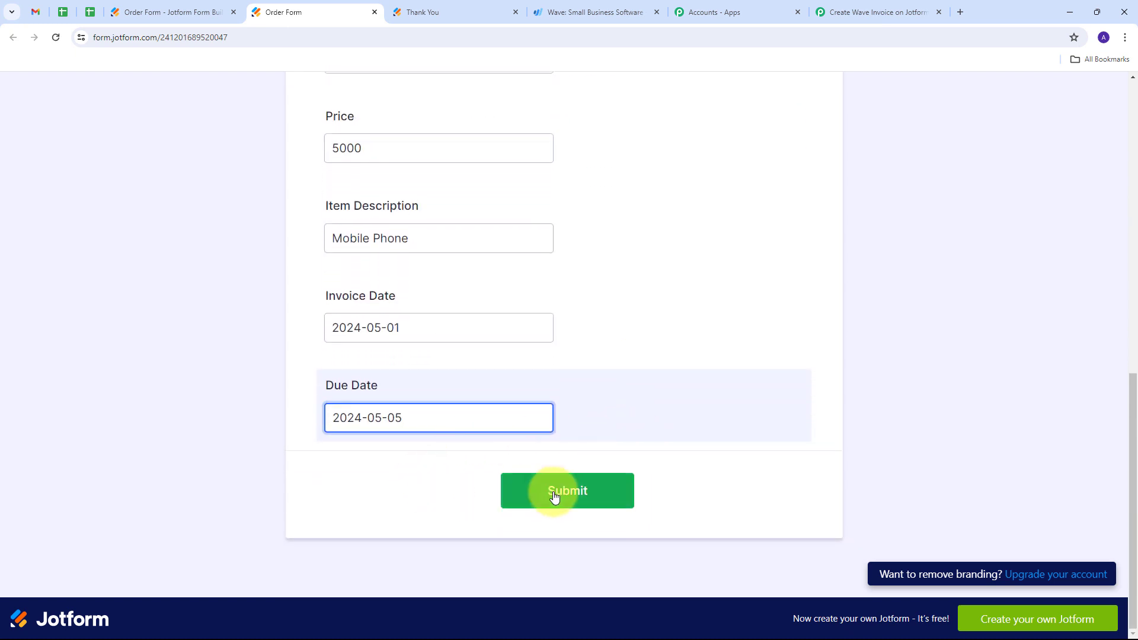
left_click(554, 497)
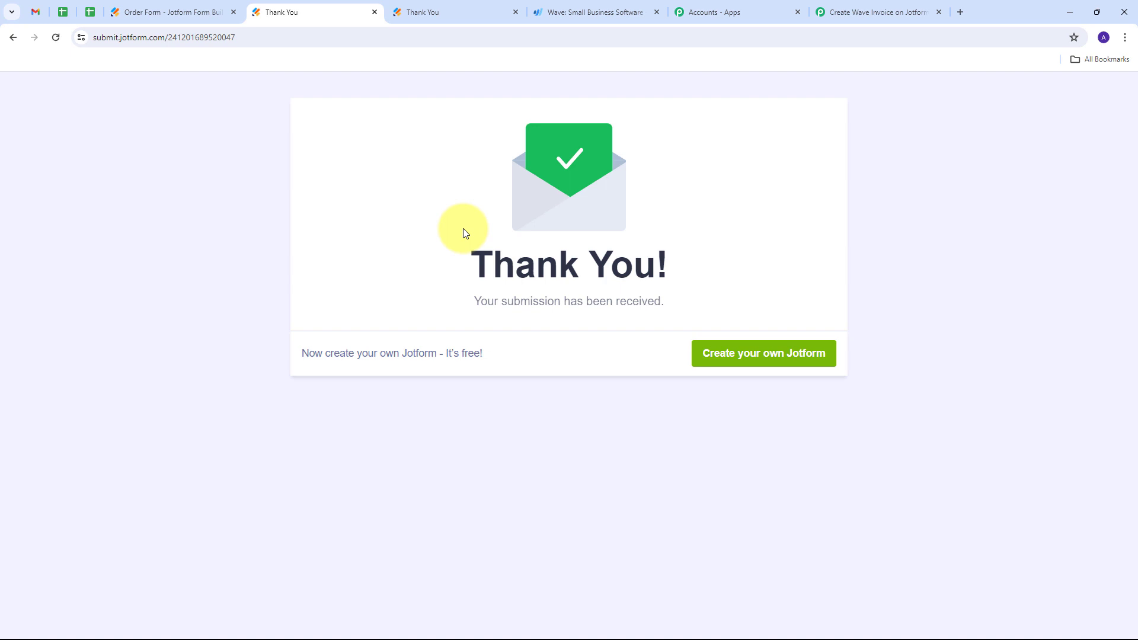
- Switch back to Pabbly Connect and check the captured Jotform response for the customer's name, email and order details
left_click(859, 8)
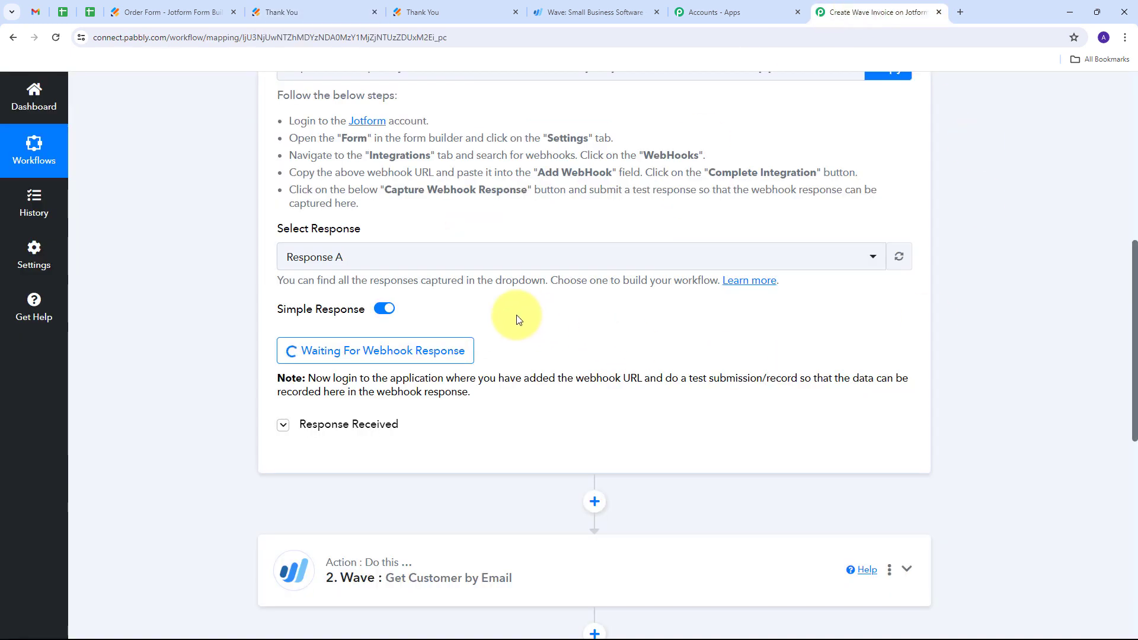
scroll(1007, 274, "down", 3)
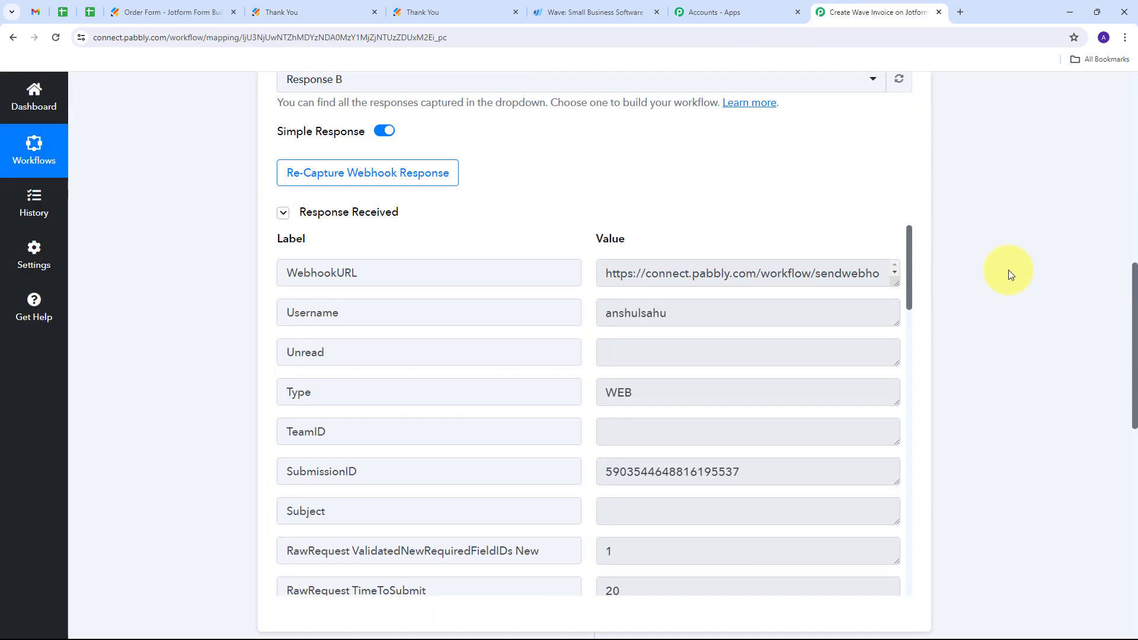
scroll(1033, 261, "down", 1)
scroll(711, 296, "down", 7)
scroll(634, 318, "up", 5)
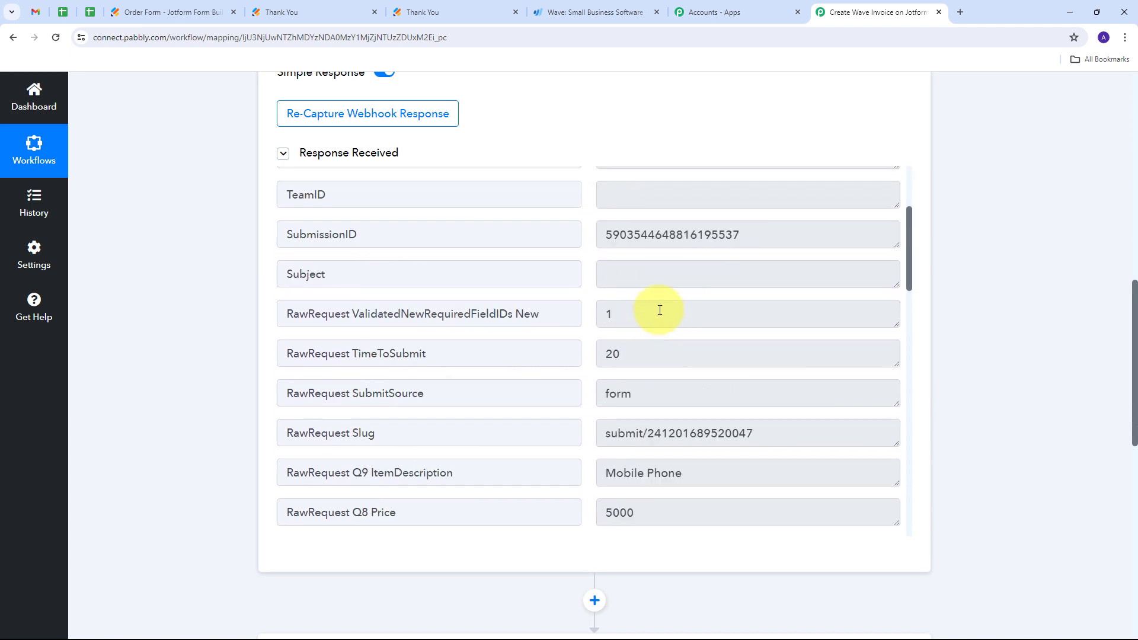
scroll(658, 310, "down", 3)
scroll(660, 310, "down", 1)
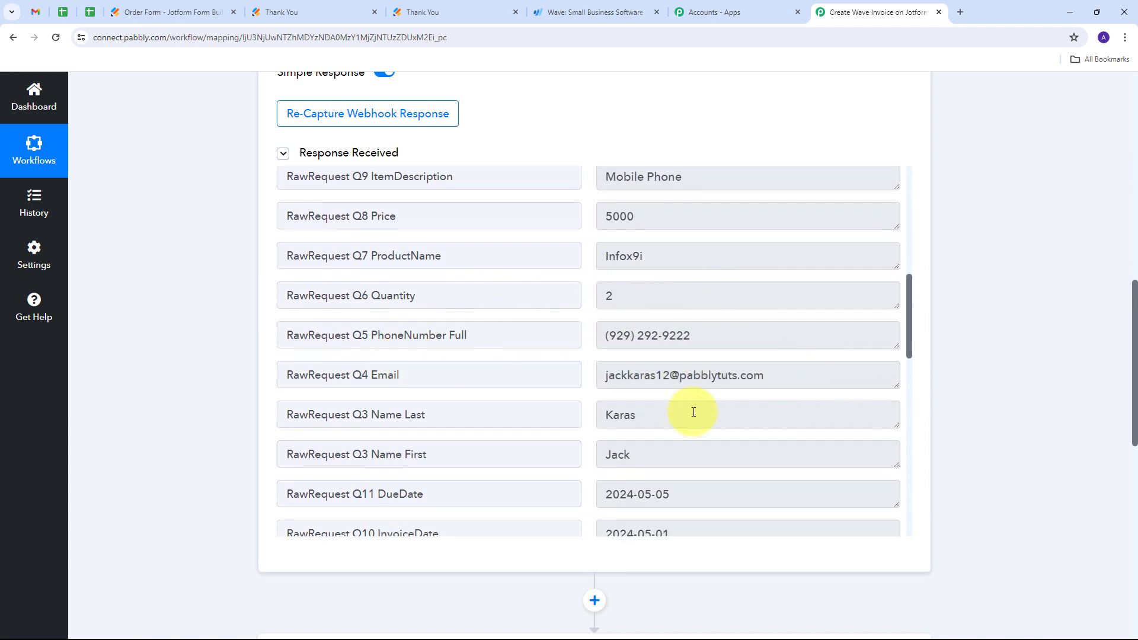
left_click(679, 446)
left_click(692, 405)
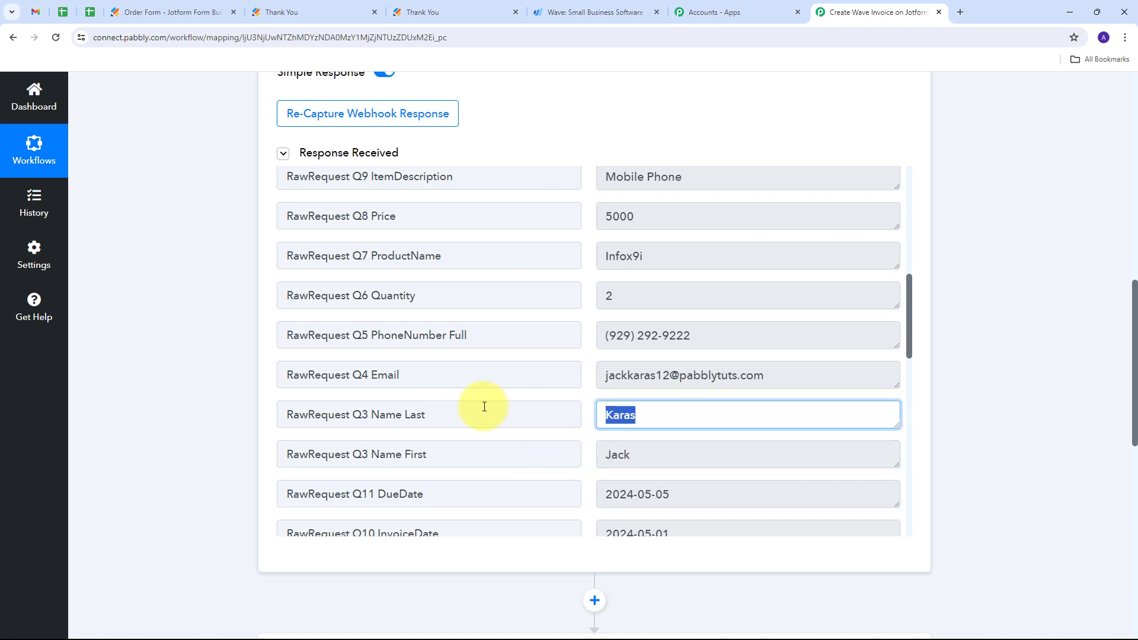
left_click(839, 376)
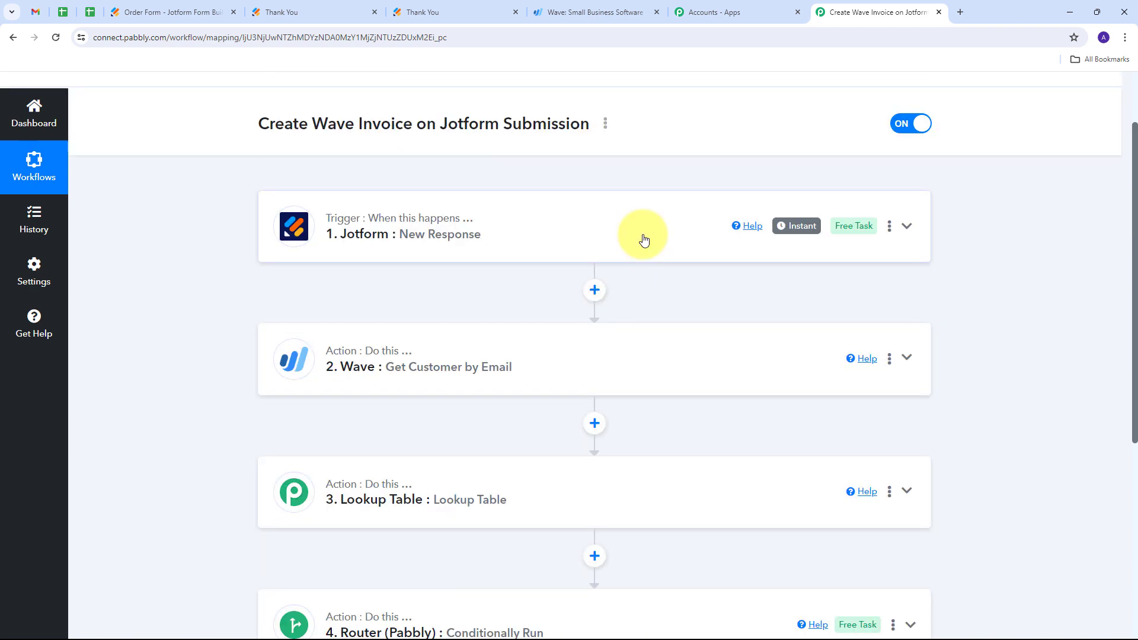
- Expand the Router step and open the filter and action setup of the "If customer does not exists" route
scroll(643, 240, "down", 6)
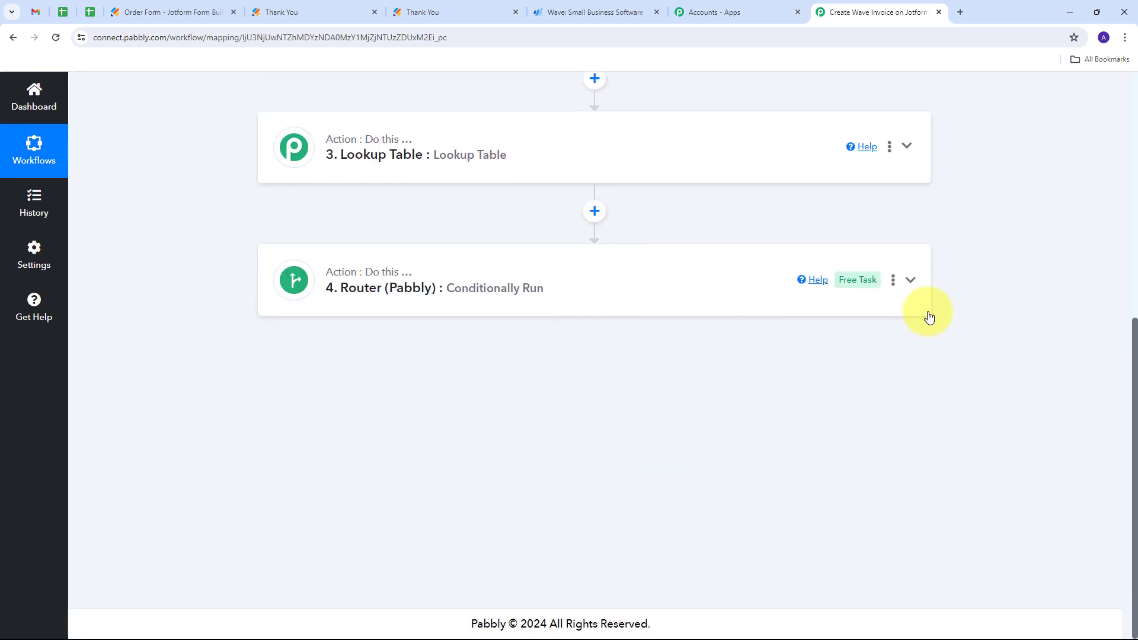
left_click(911, 280)
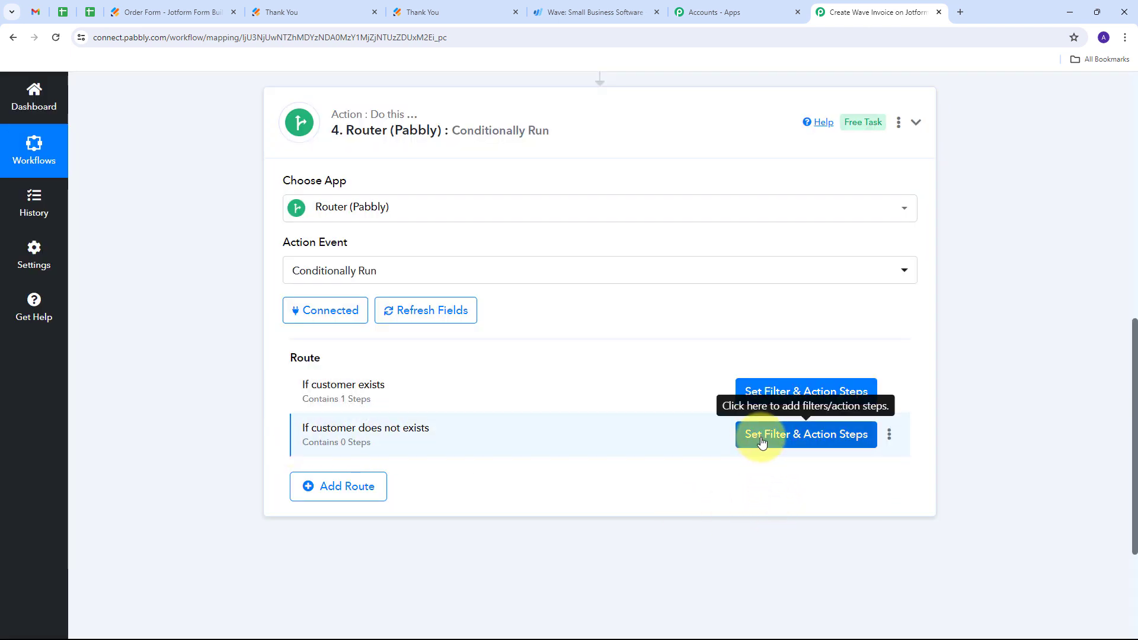
left_click(794, 434)
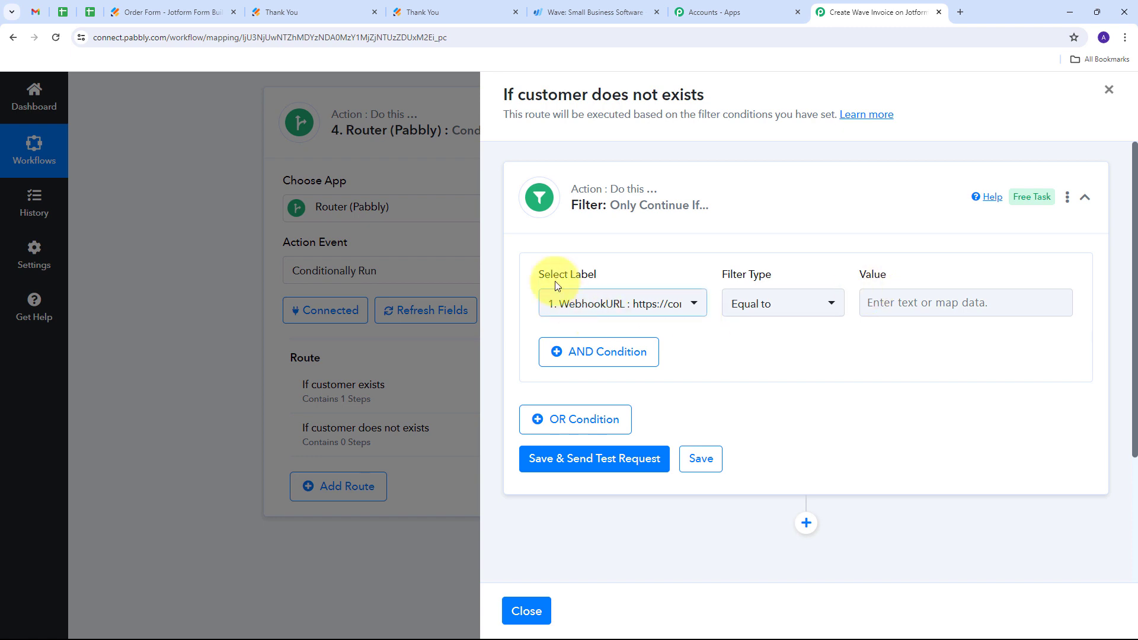
- Set the route's filter to the Wave step's Data Business Customers Edges 0 Node Id with filter type Does not exist
left_click(694, 306)
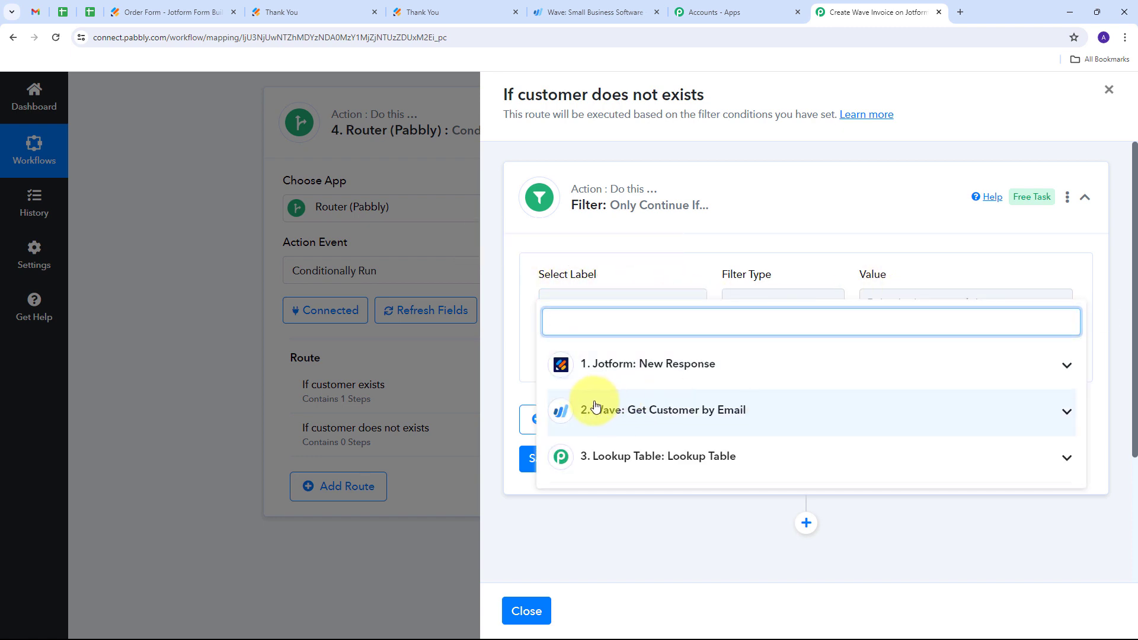
left_click(837, 411)
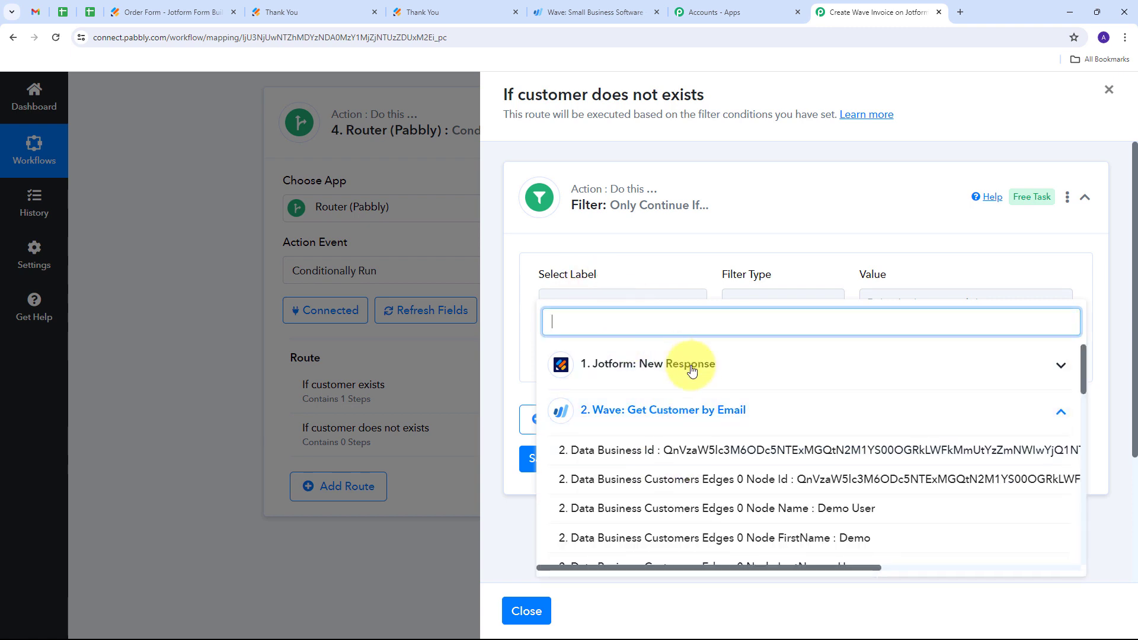
left_click(720, 480)
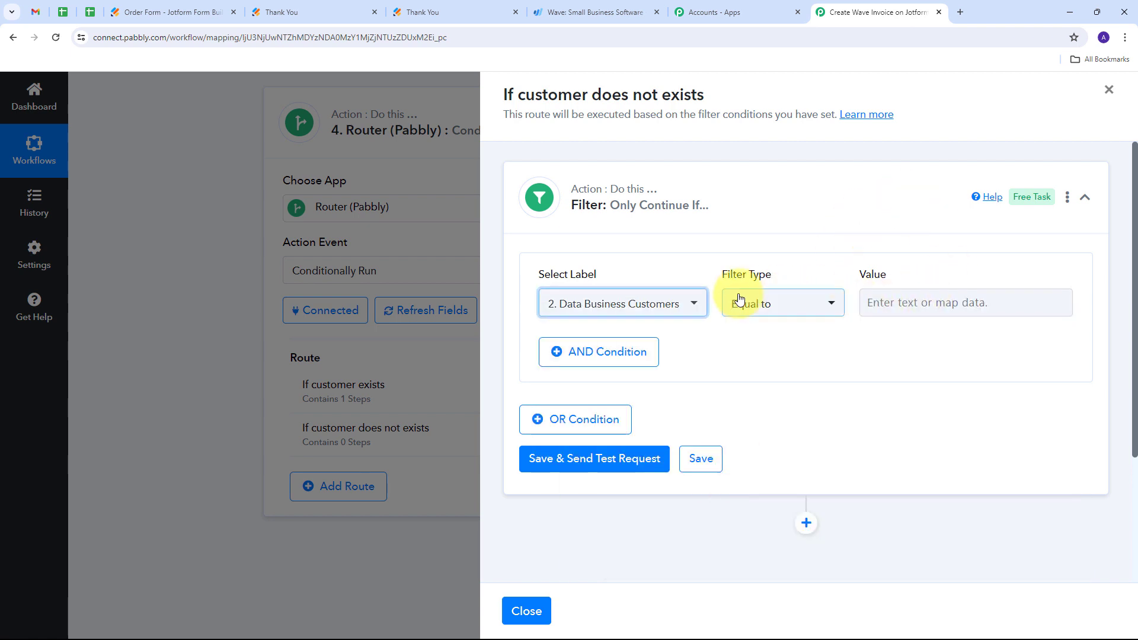
left_click(821, 304)
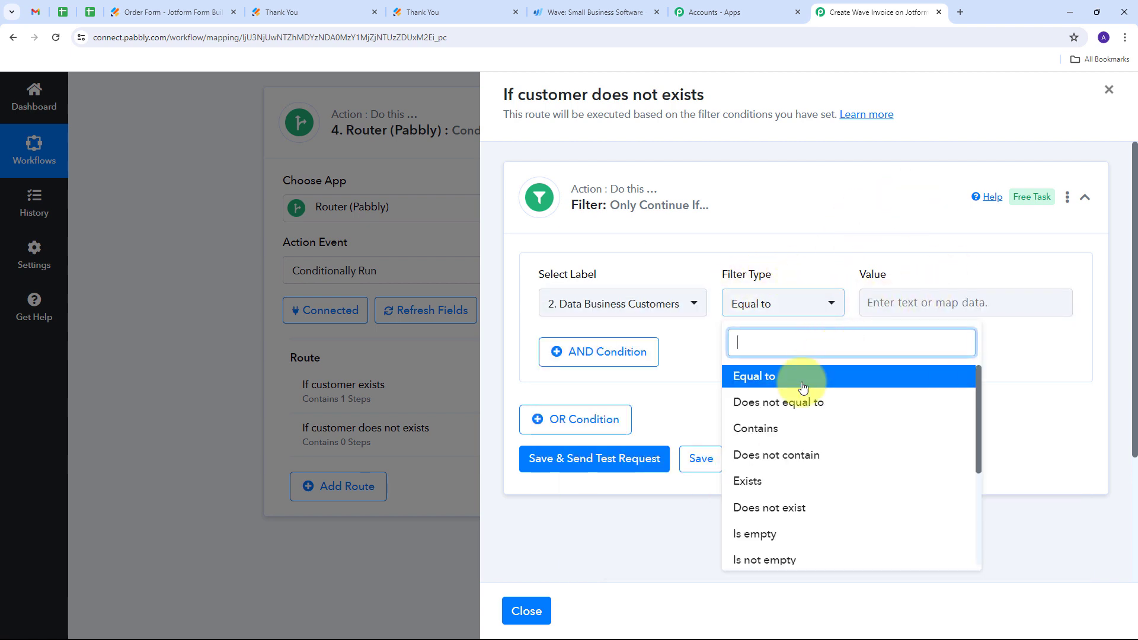
left_click(801, 513)
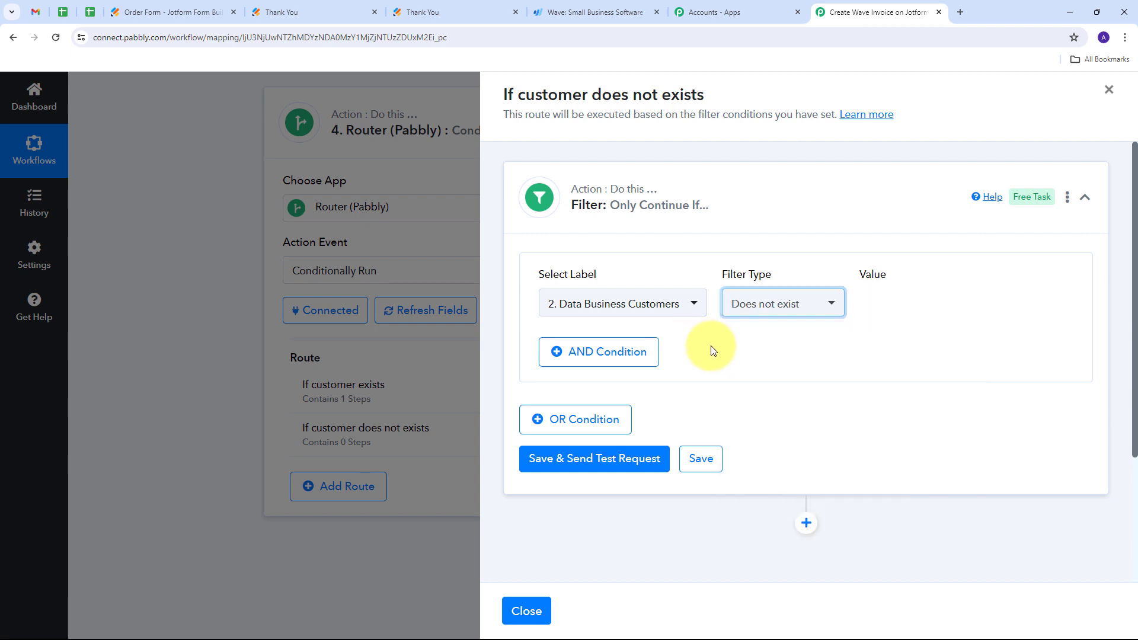
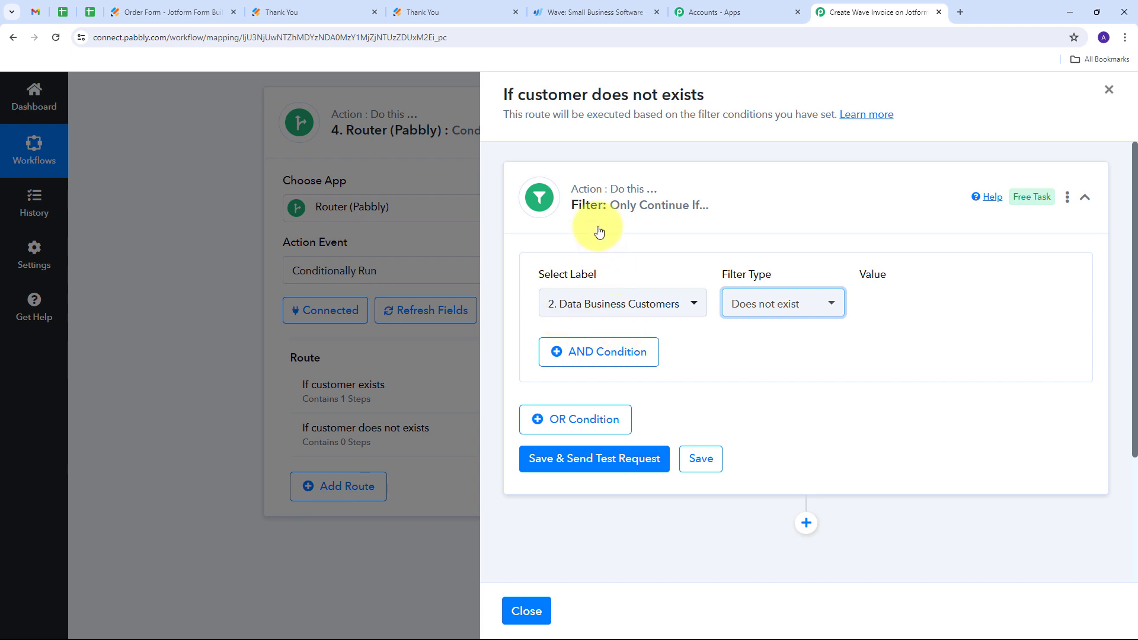
- Save the filter condition of the "If customer does not exists" route
scroll(841, 400, "down", 1)
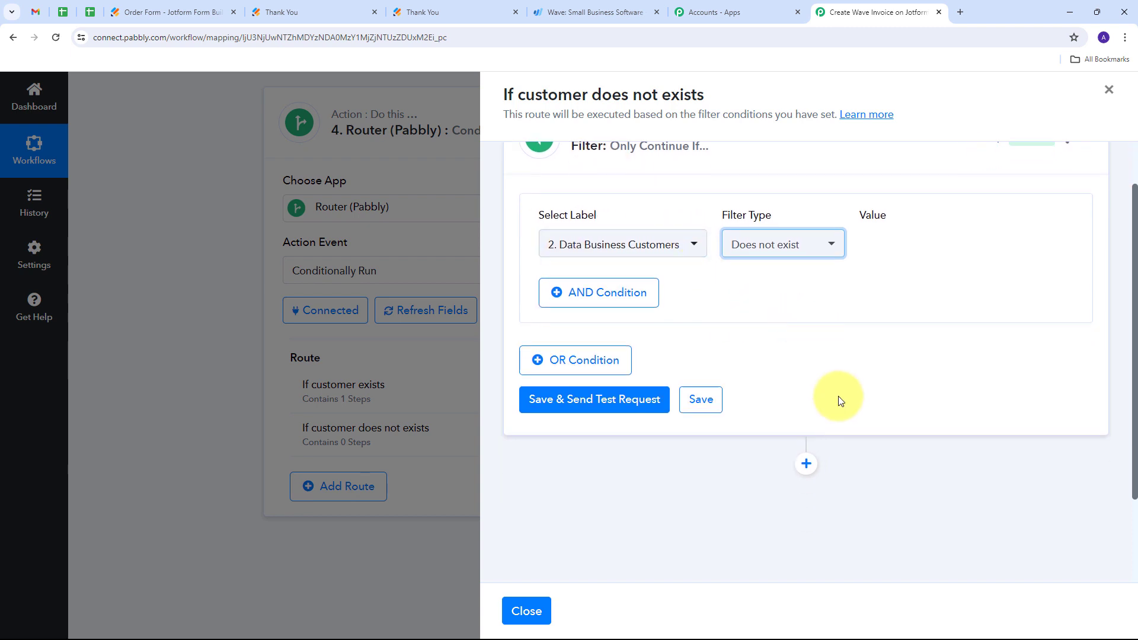
left_click(698, 399)
scroll(836, 341, "down", 2)
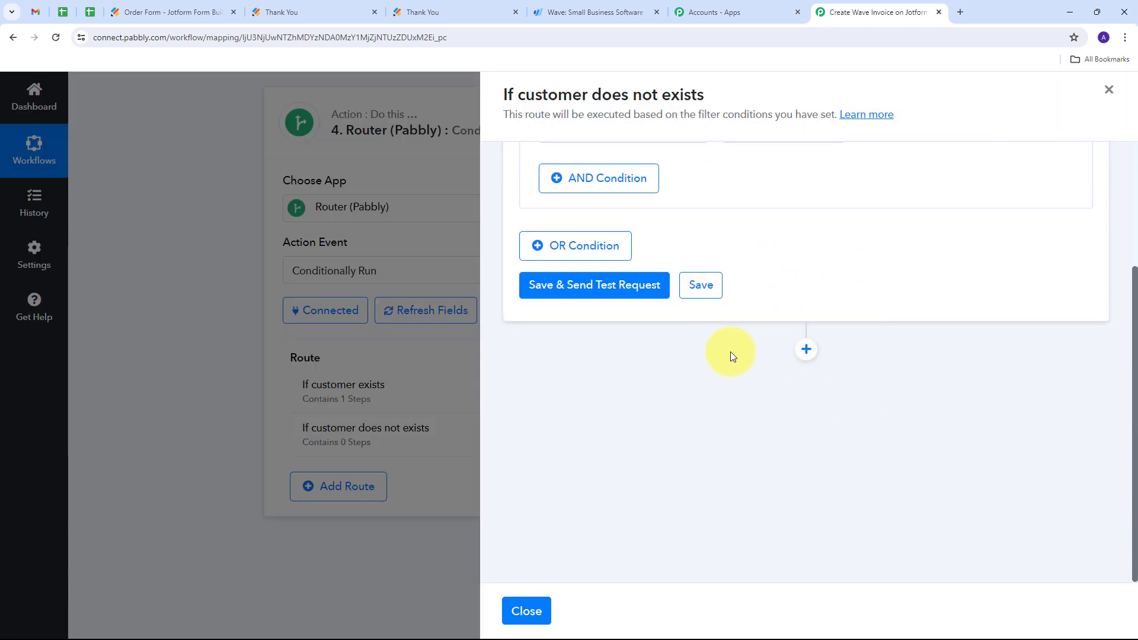
scroll(741, 355, "up", 3)
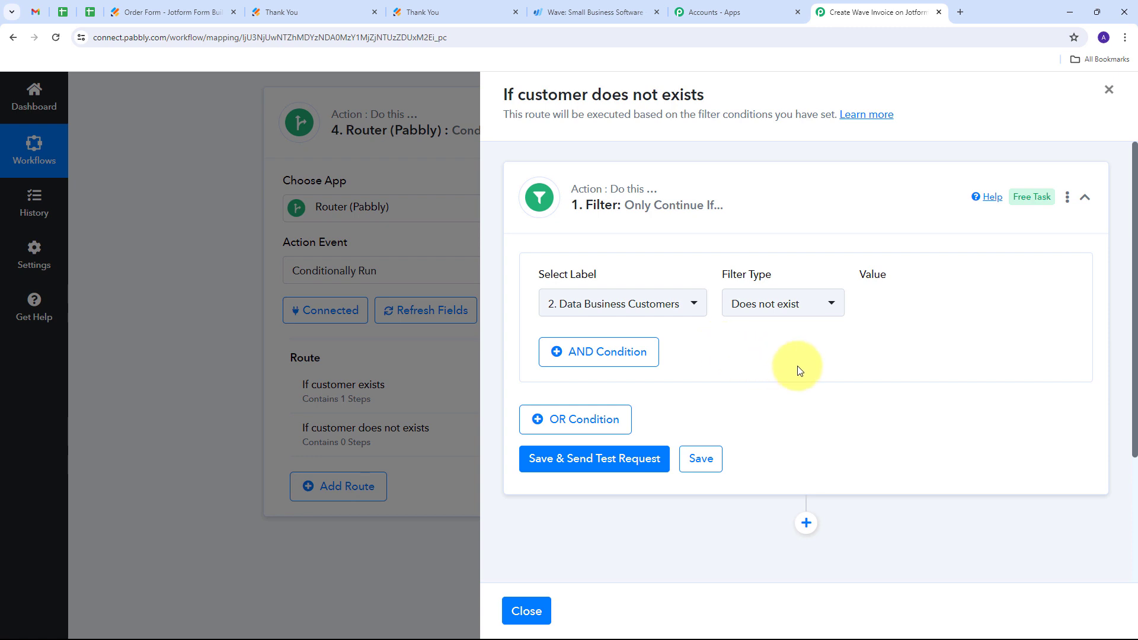
- Add an action step after the route's filter and choose Wave as its app
scroll(771, 380, "down", 3)
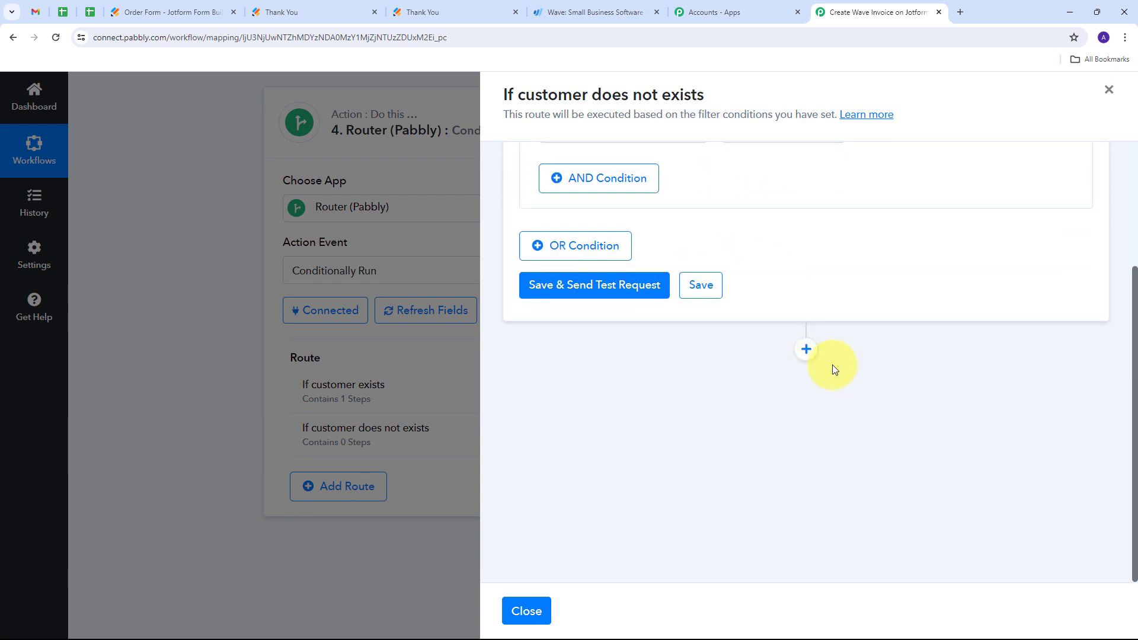
left_click(806, 350)
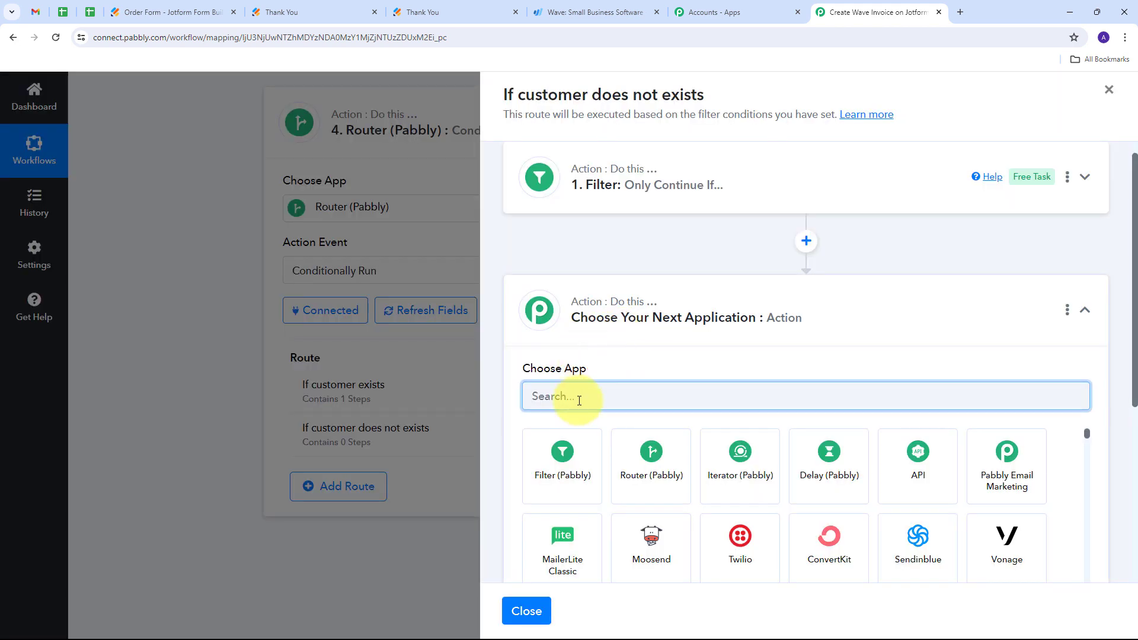
type("wave")
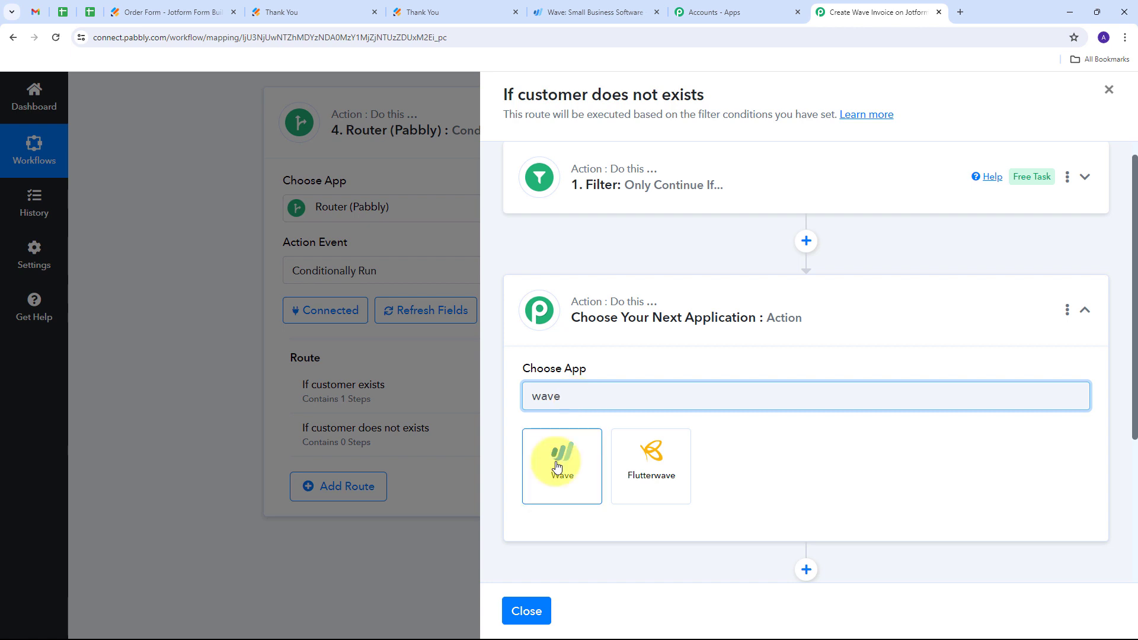
left_click(563, 460)
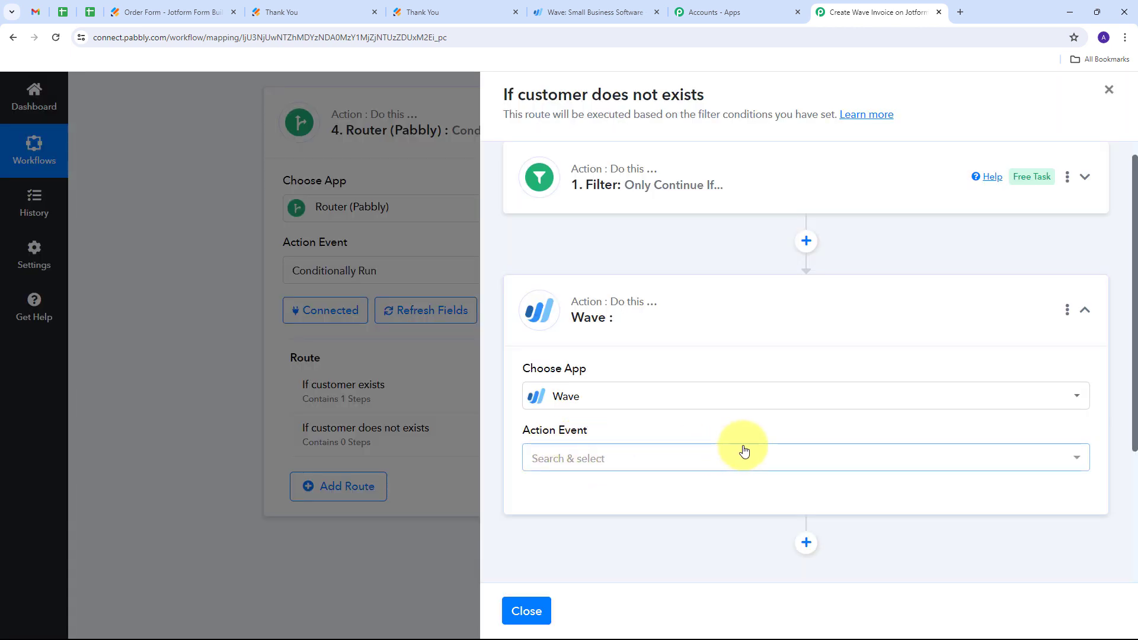
- Set the Wave step's action event to Create a Customer and connect it through the existing connection Wave #8
left_click(682, 460)
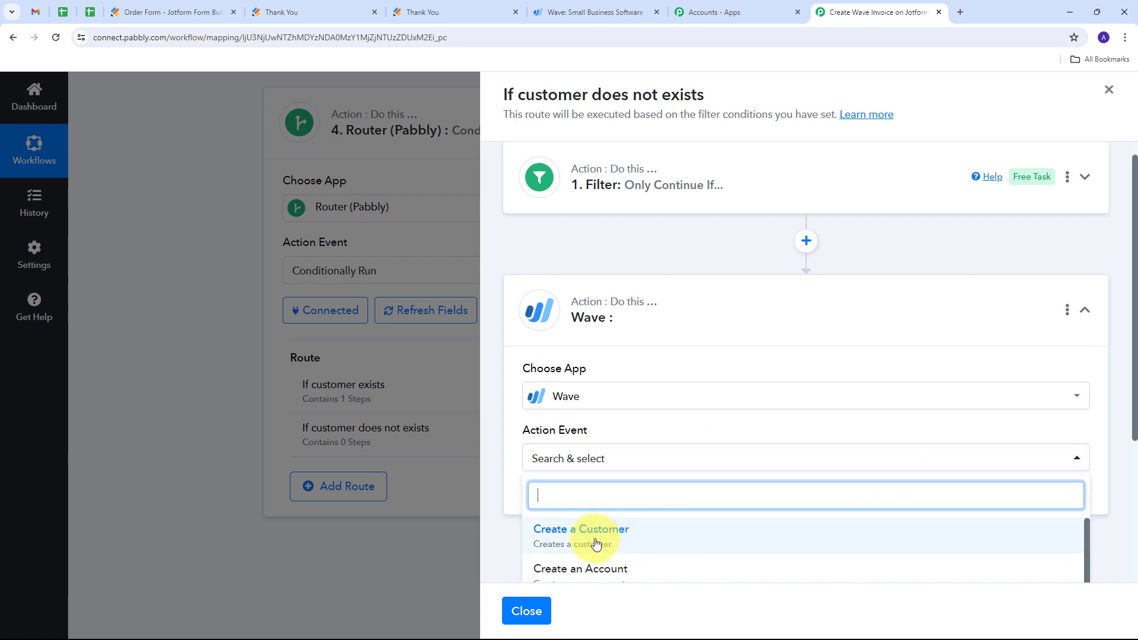
scroll(641, 429, "down", 1)
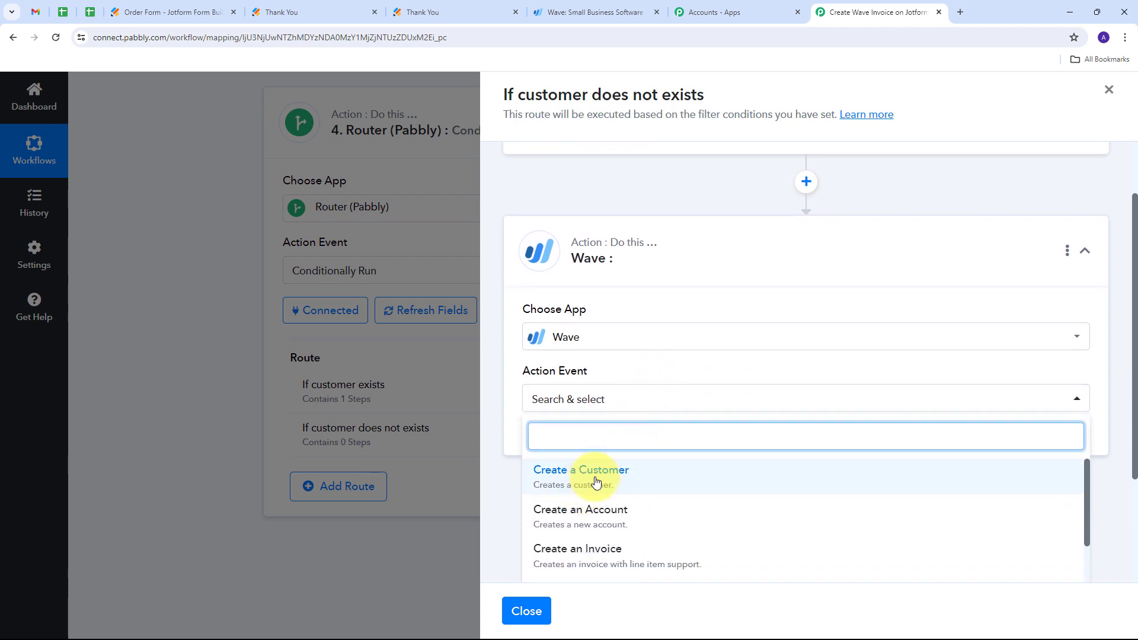
left_click(595, 481)
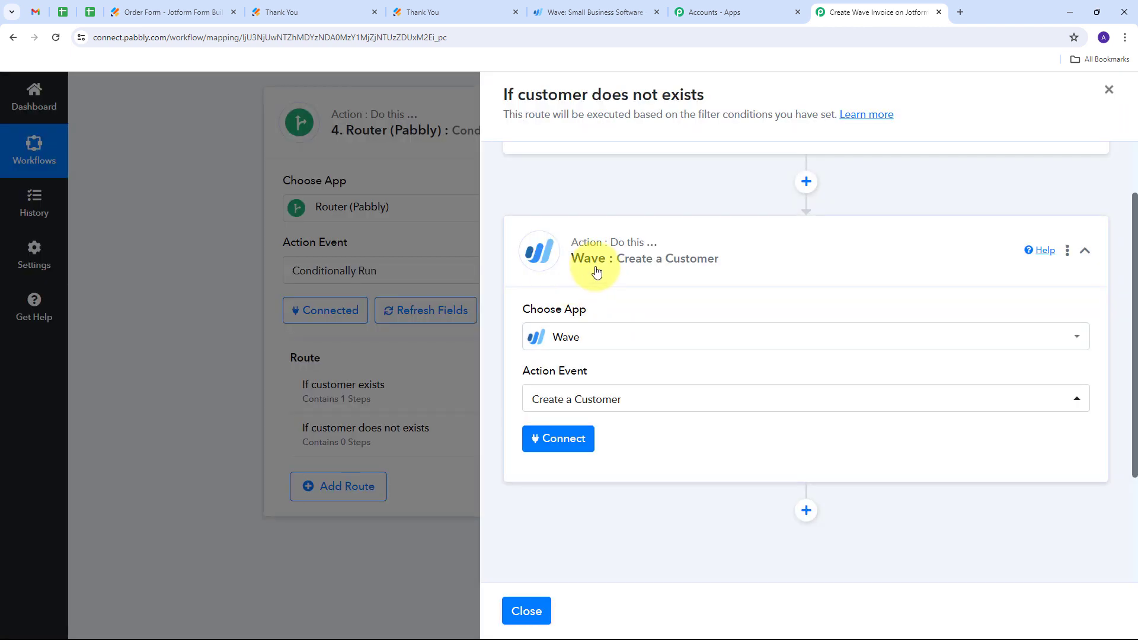
left_click(562, 444)
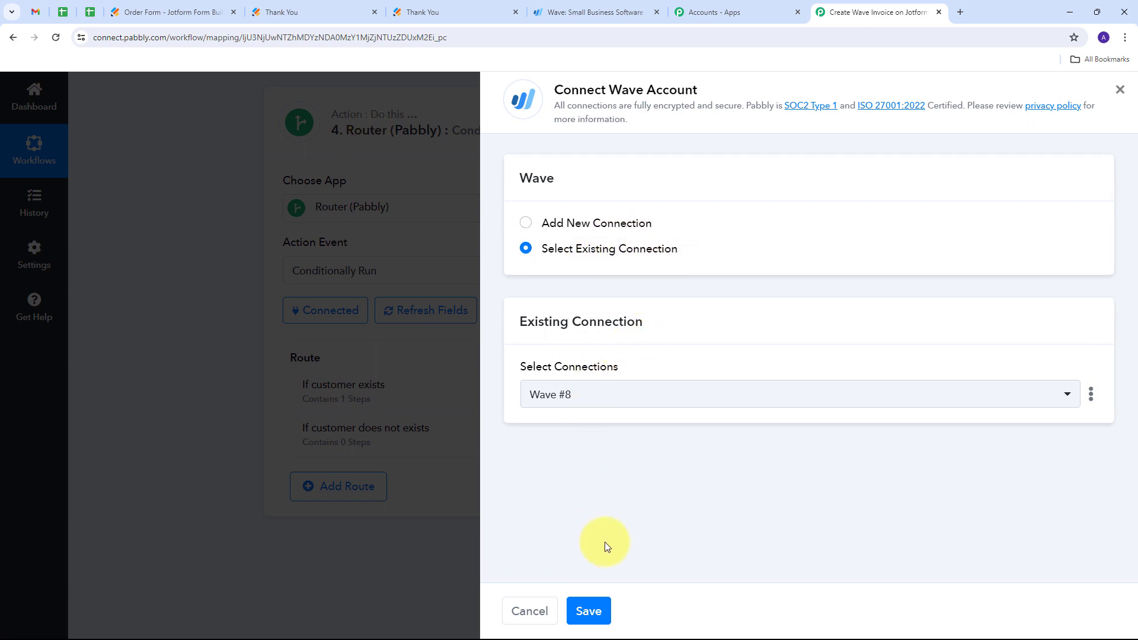
left_click(588, 609)
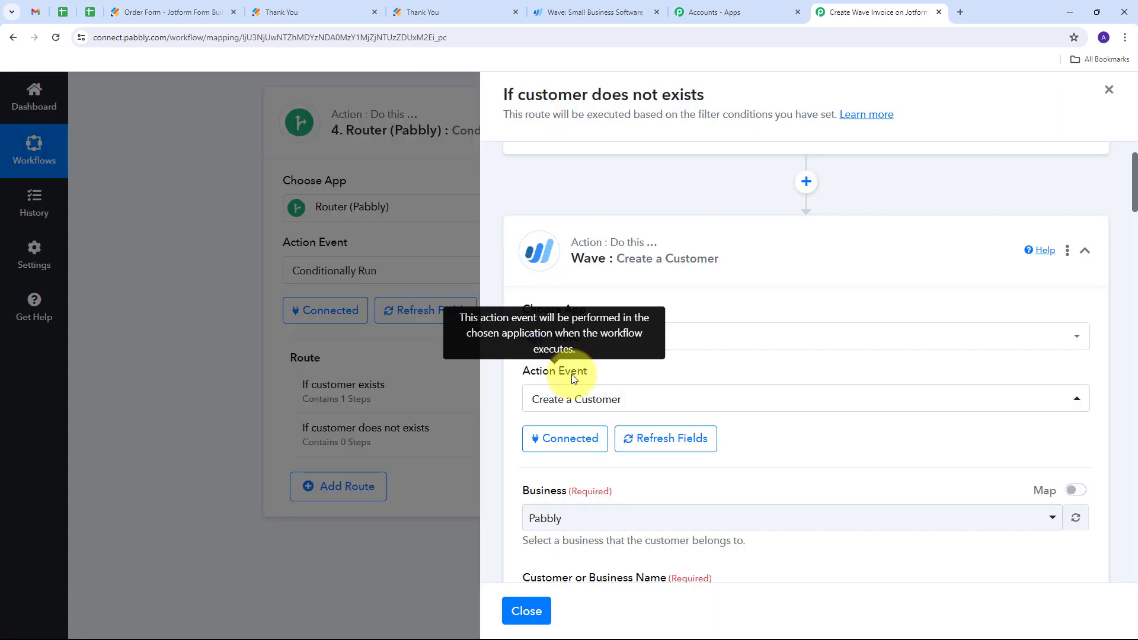
- Map Customer or Business Name to the Jotform response's Q3 Name First followed by Q3 Name Last
scroll(699, 335, "down", 5)
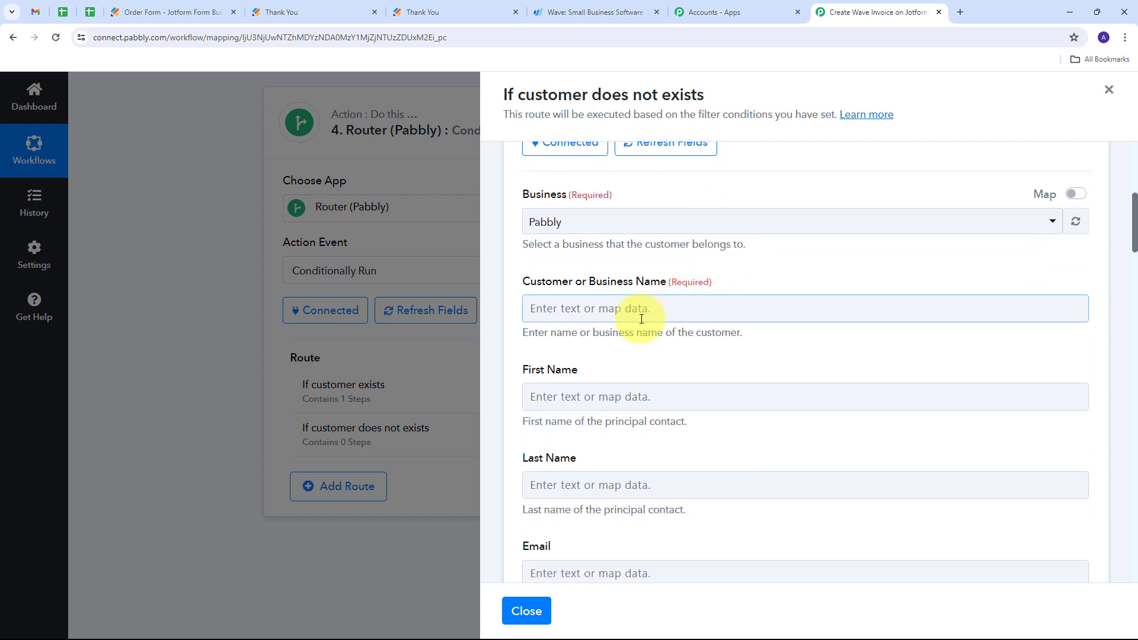
scroll(637, 309, "down", 5)
scroll(635, 305, "up", 5)
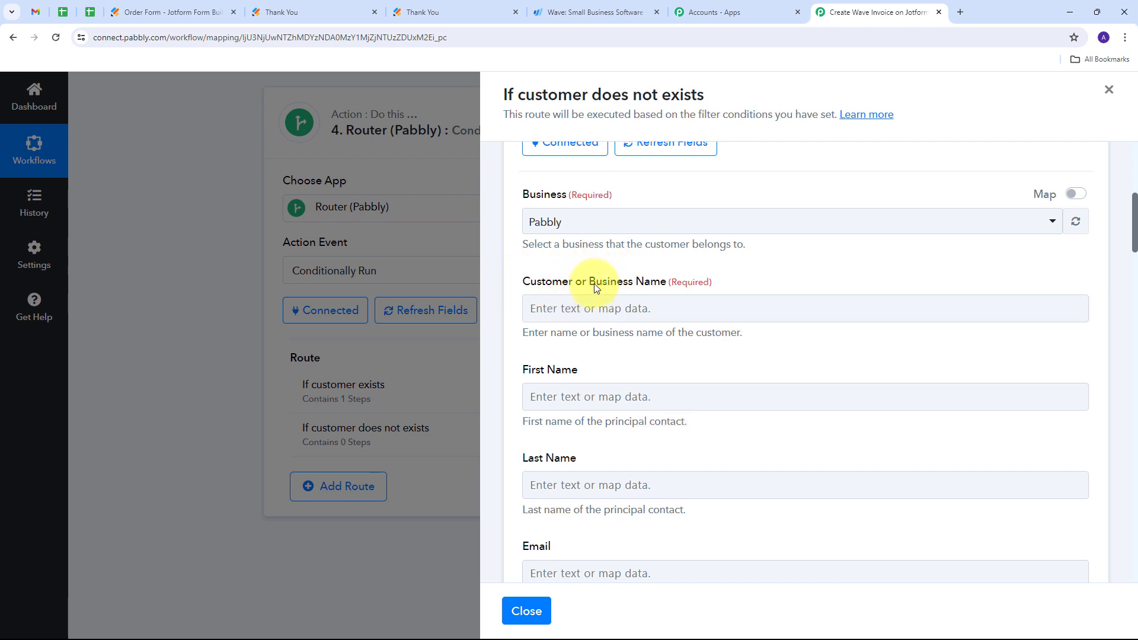
left_click(575, 308)
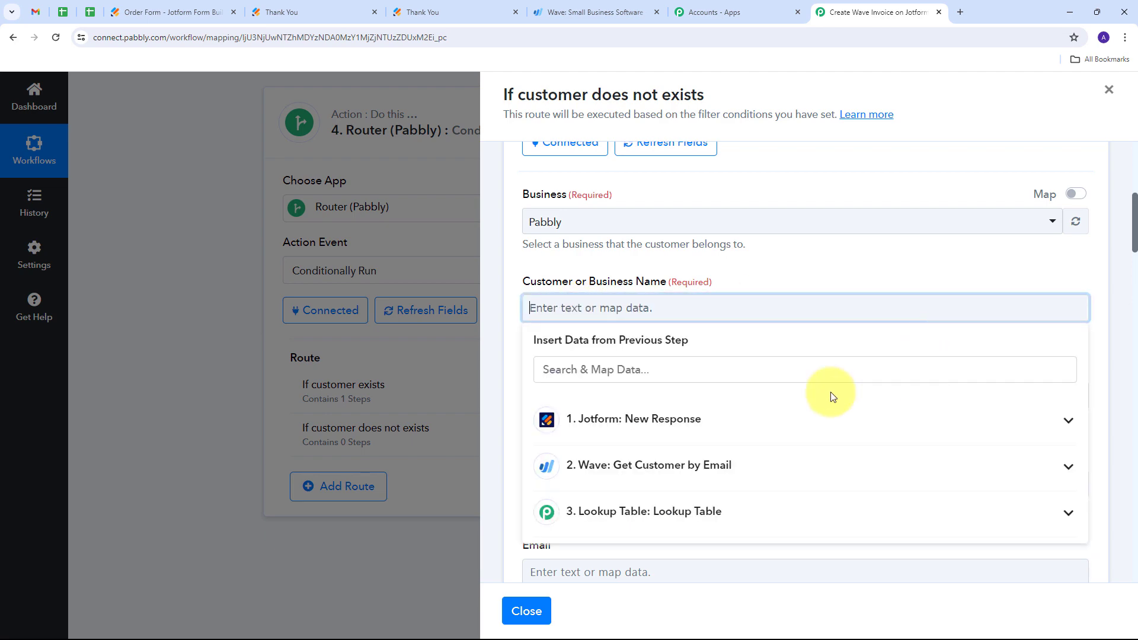
left_click(763, 425)
scroll(770, 368, "down", 10)
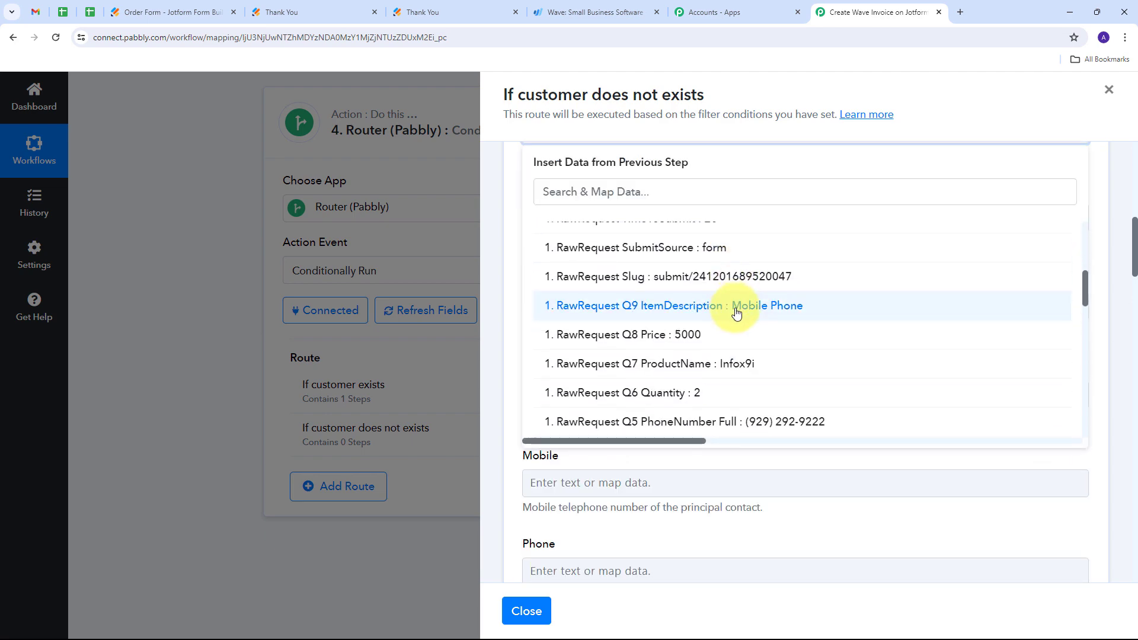
scroll(737, 313, "down", 3)
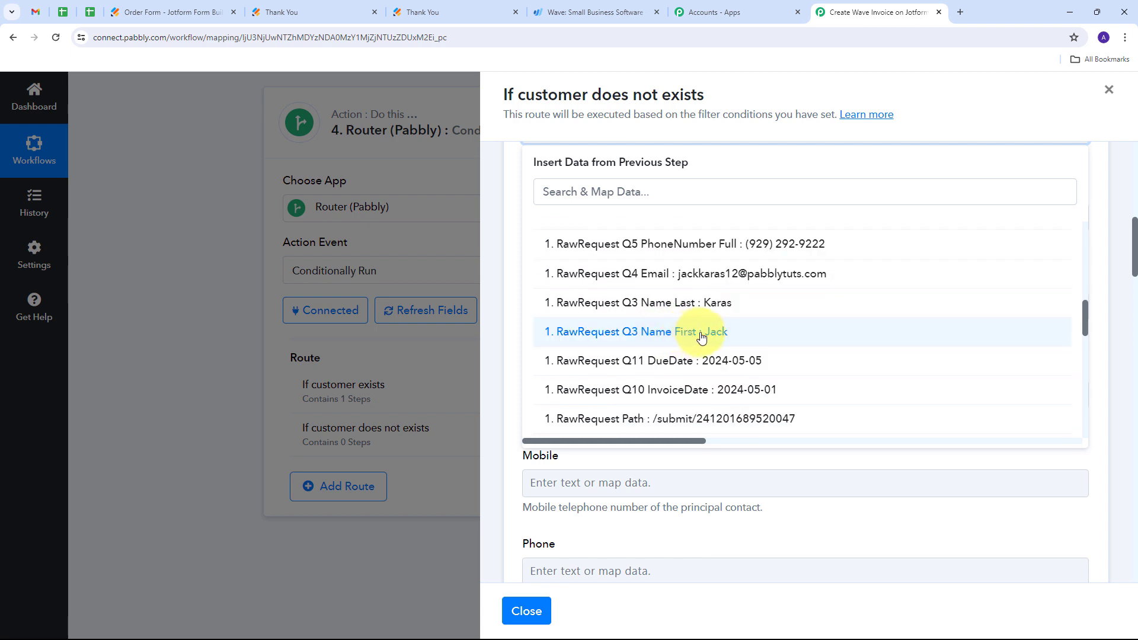
left_click(702, 337)
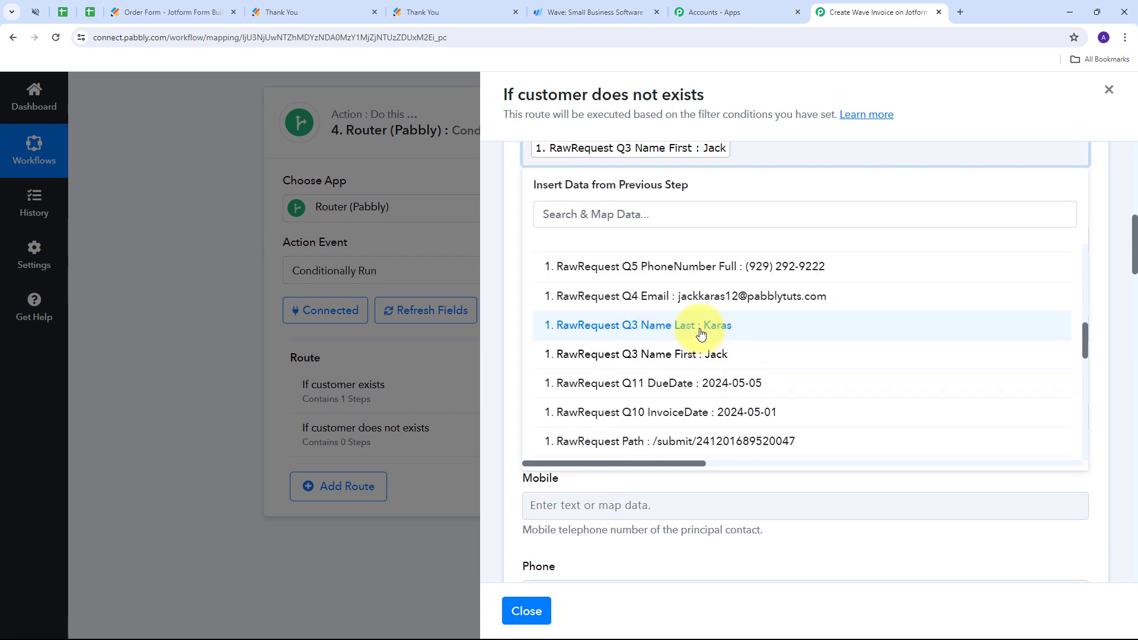
left_click(702, 327)
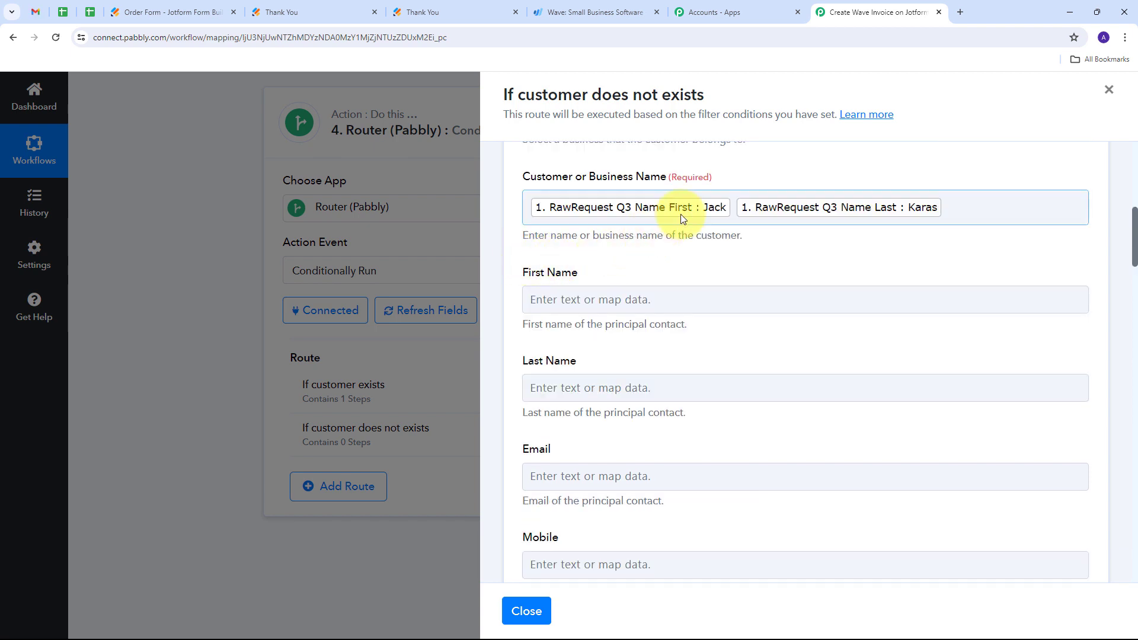
- Map the First Name field to the Jotform response's RawRequest Q3 Name First
scroll(629, 215, "down", 1)
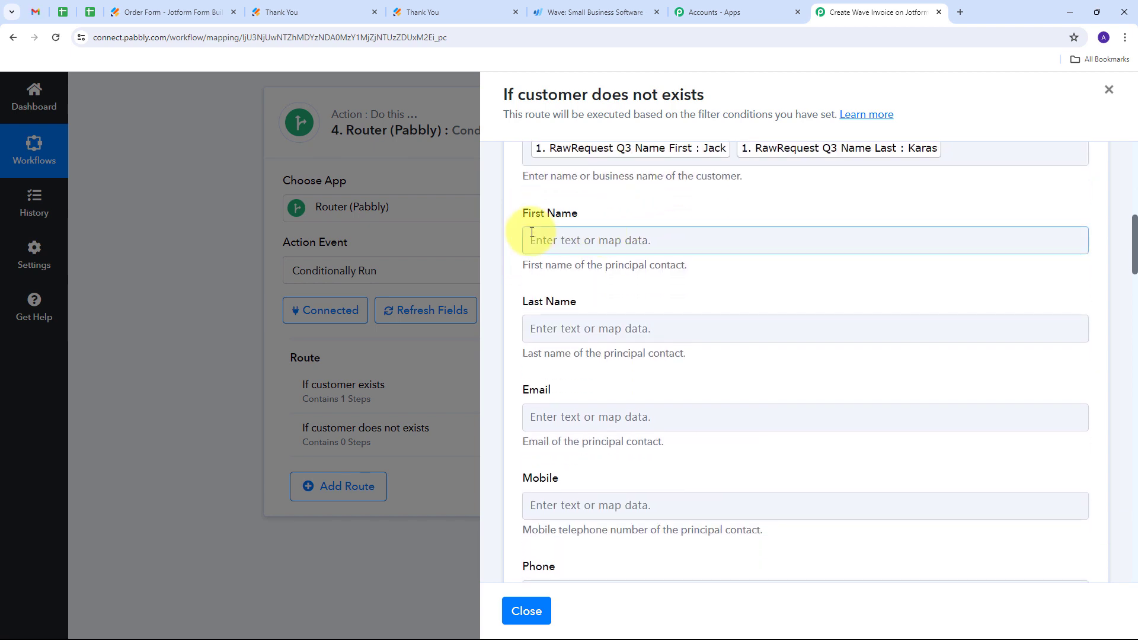
left_click(574, 240)
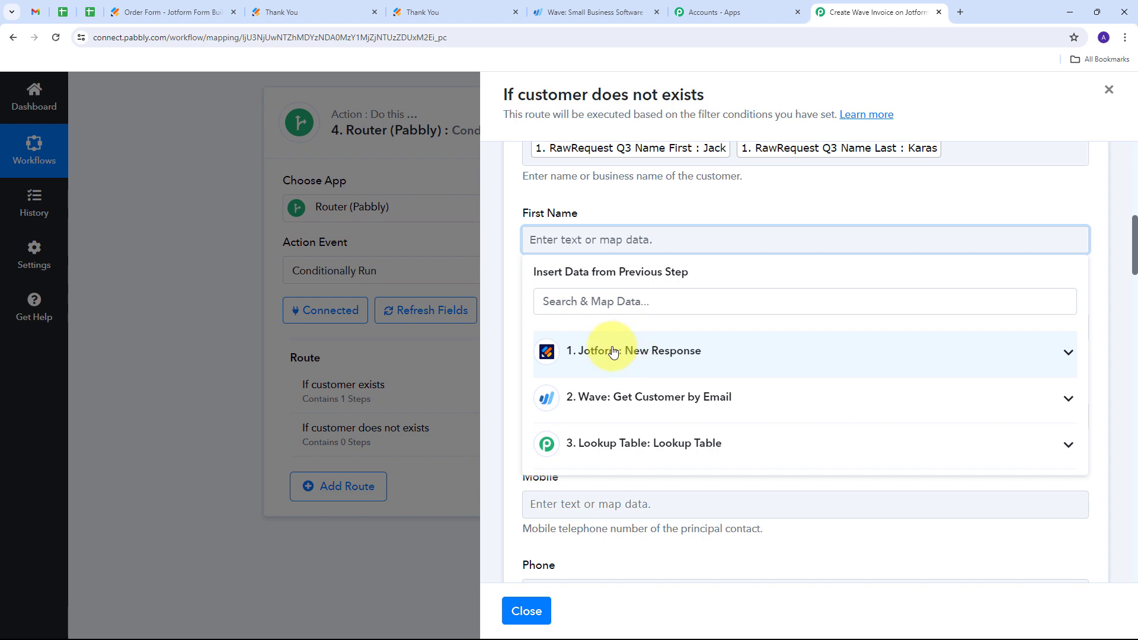
left_click(668, 351)
scroll(681, 376, "down", 10)
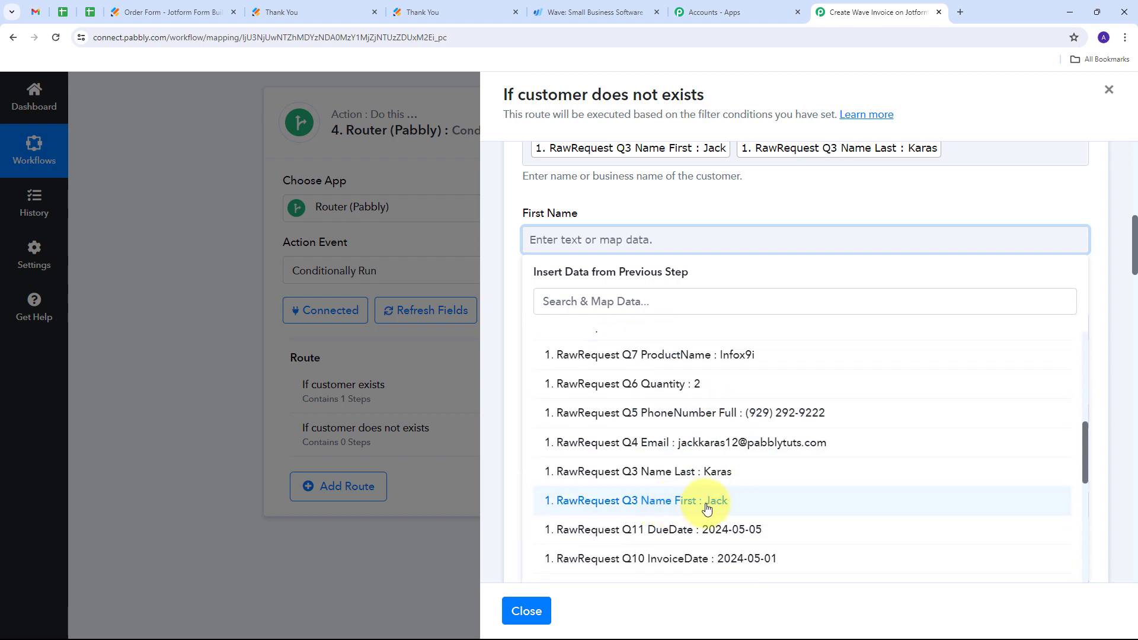
left_click(670, 503)
left_click(635, 190)
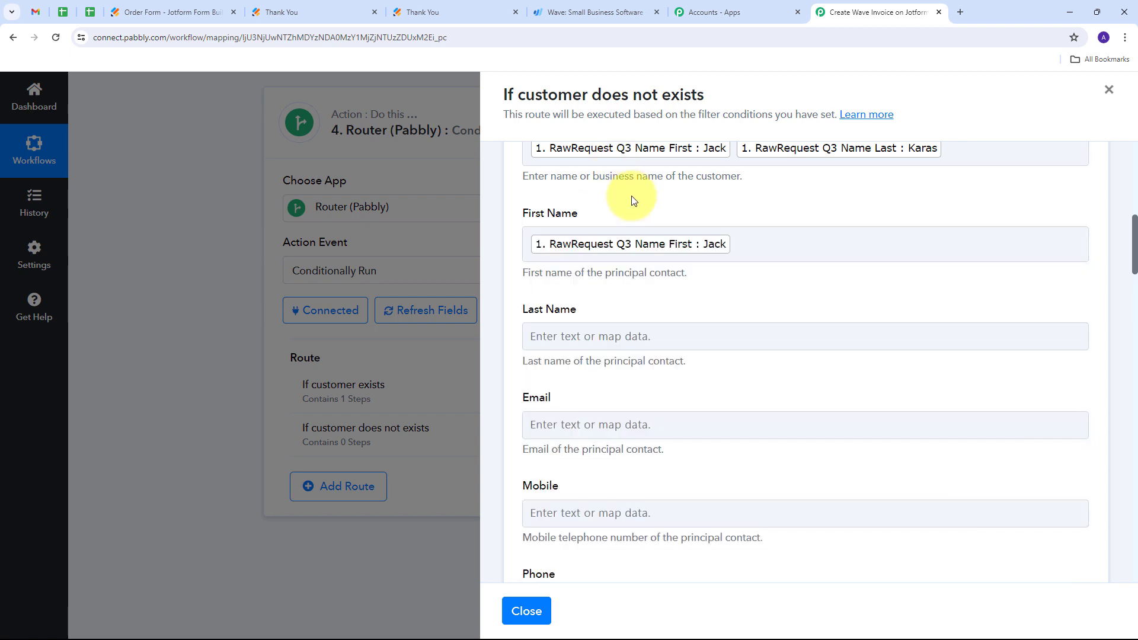
- Map the Last Name field to the Jotform response's RawRequest Q3 Name Last
scroll(635, 190, "down", 1)
left_click(571, 279)
left_click(681, 390)
scroll(681, 390, "down", 10)
left_click(682, 510)
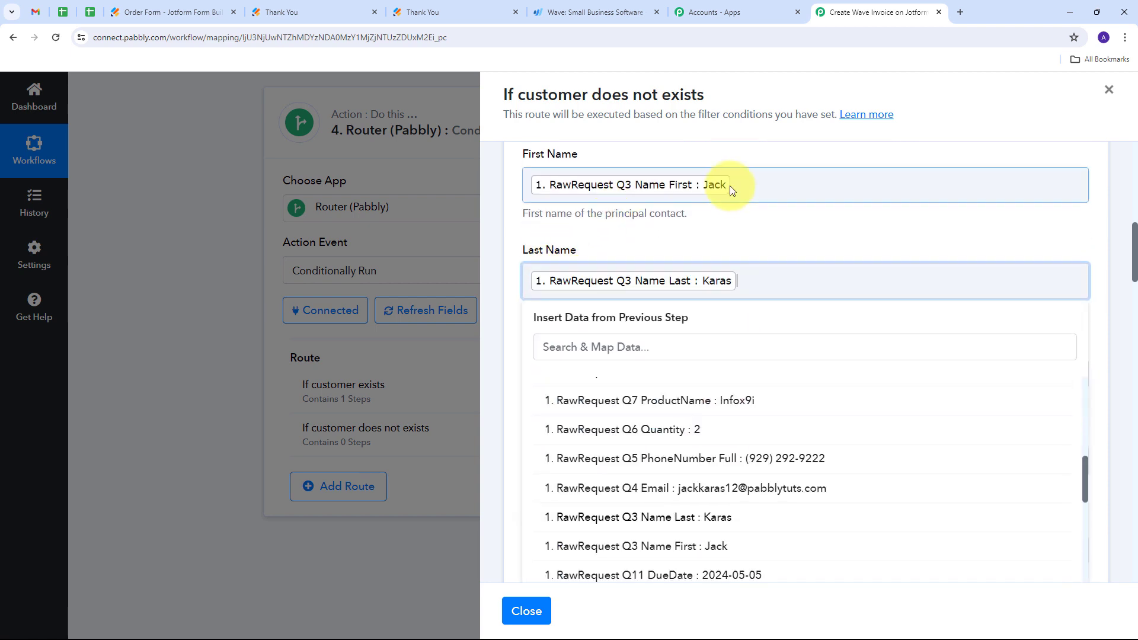
left_click(729, 249)
- Map the Email field to the Jotform response's RawRequest Q4 Email
scroll(729, 249, "down", 2)
left_click(533, 254)
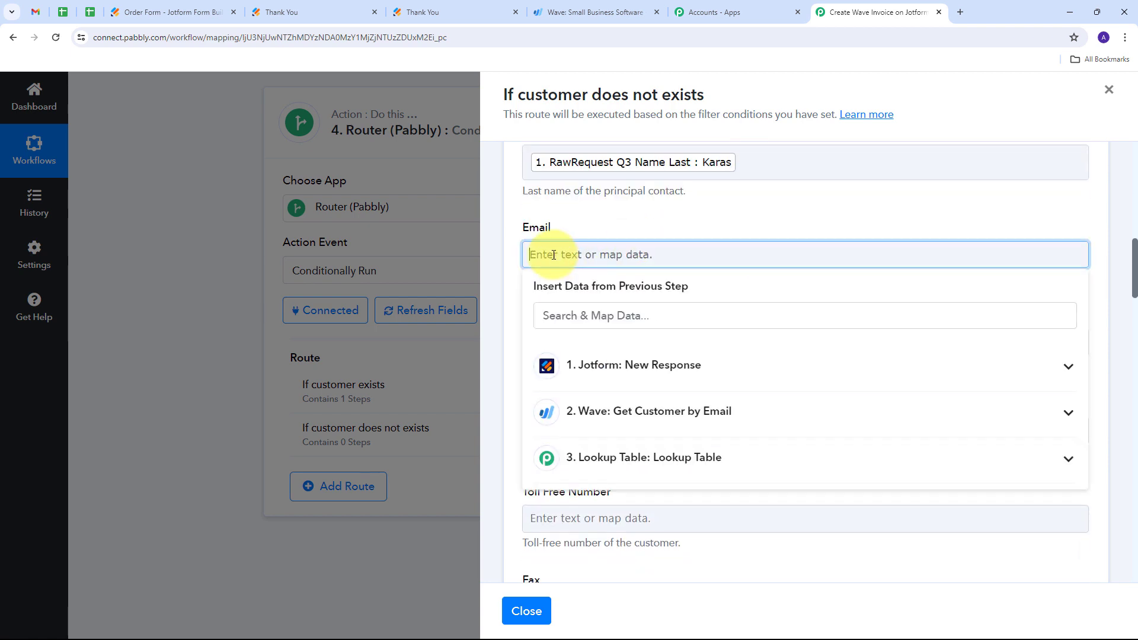
left_click(696, 371)
scroll(712, 343, "down", 5)
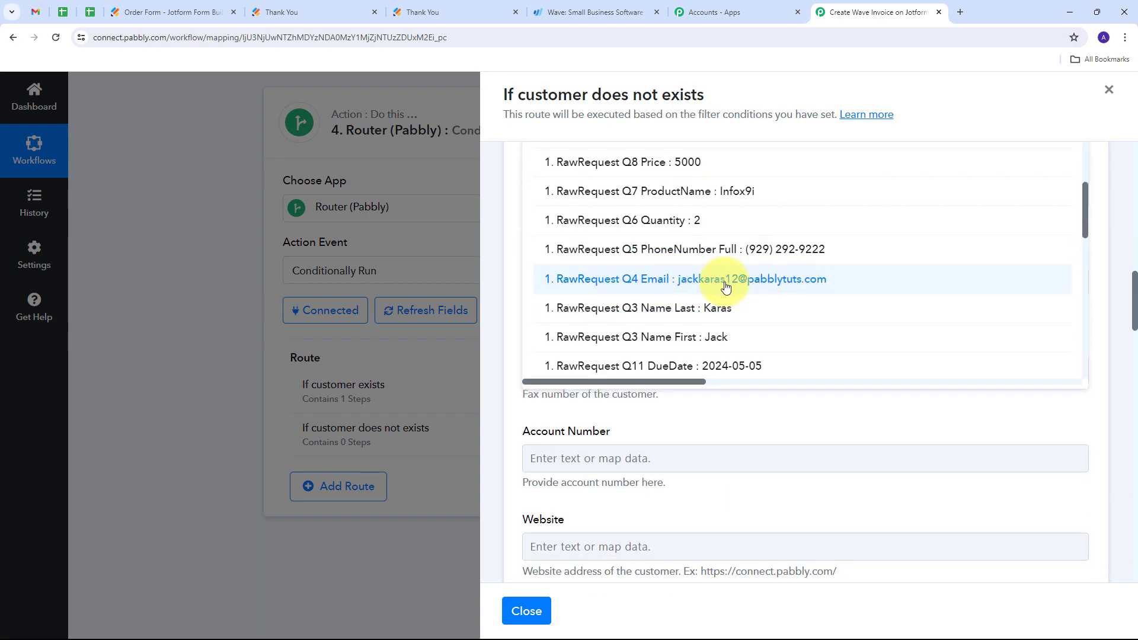
left_click(726, 287)
left_click(499, 223)
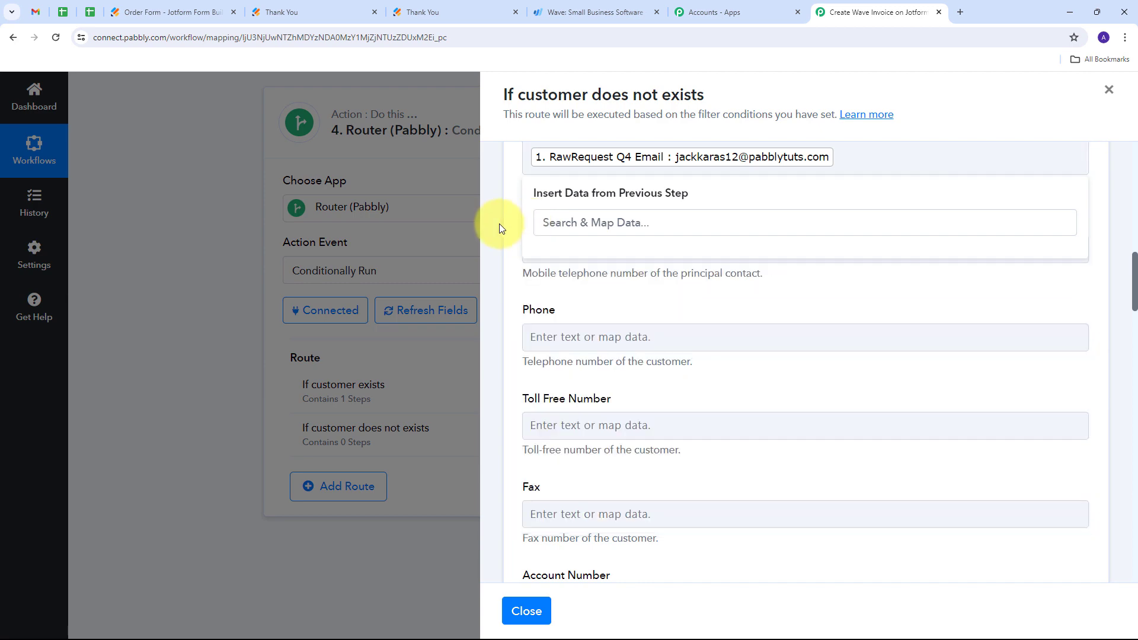
- Map the Mobile field to the Jotform response's RawRequest Q5 PhoneNumber Full
left_click(586, 247)
left_click(681, 424)
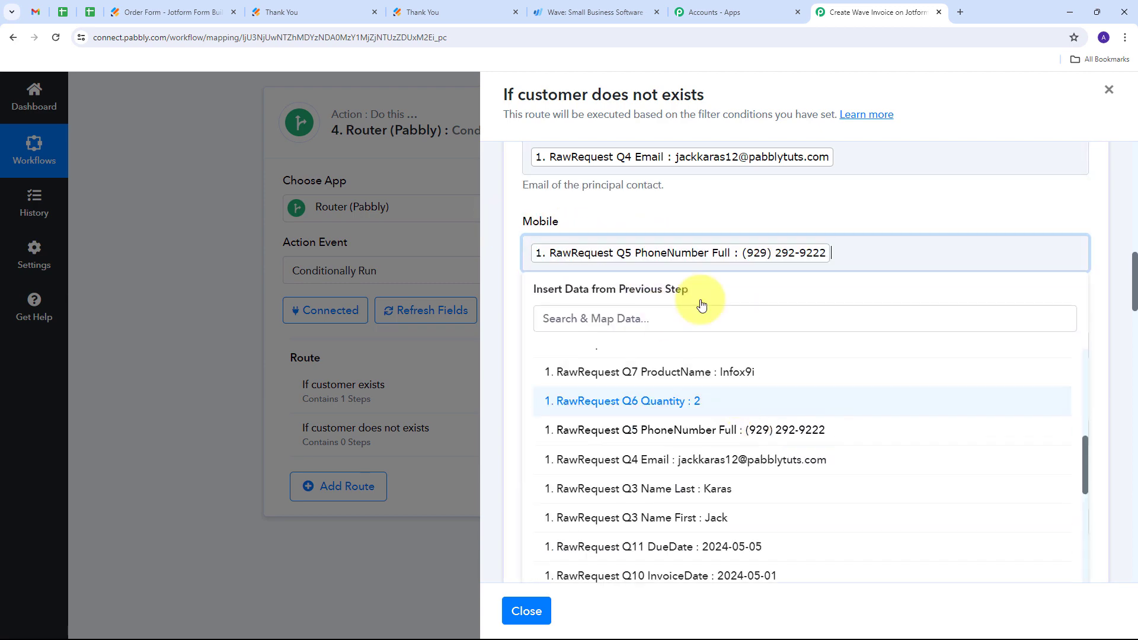
left_click(707, 204)
- Review the mapped customer fields, then save the Create a Customer step and send a test request
scroll(699, 243, "up", 4)
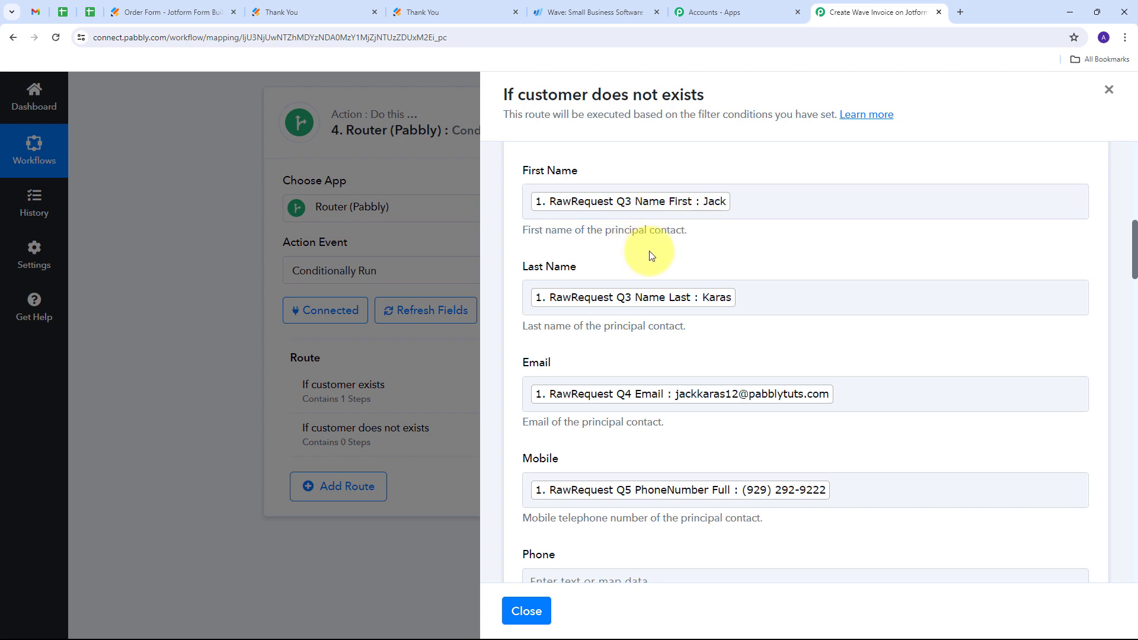
scroll(650, 251, "down", 15)
scroll(650, 251, "down", 15)
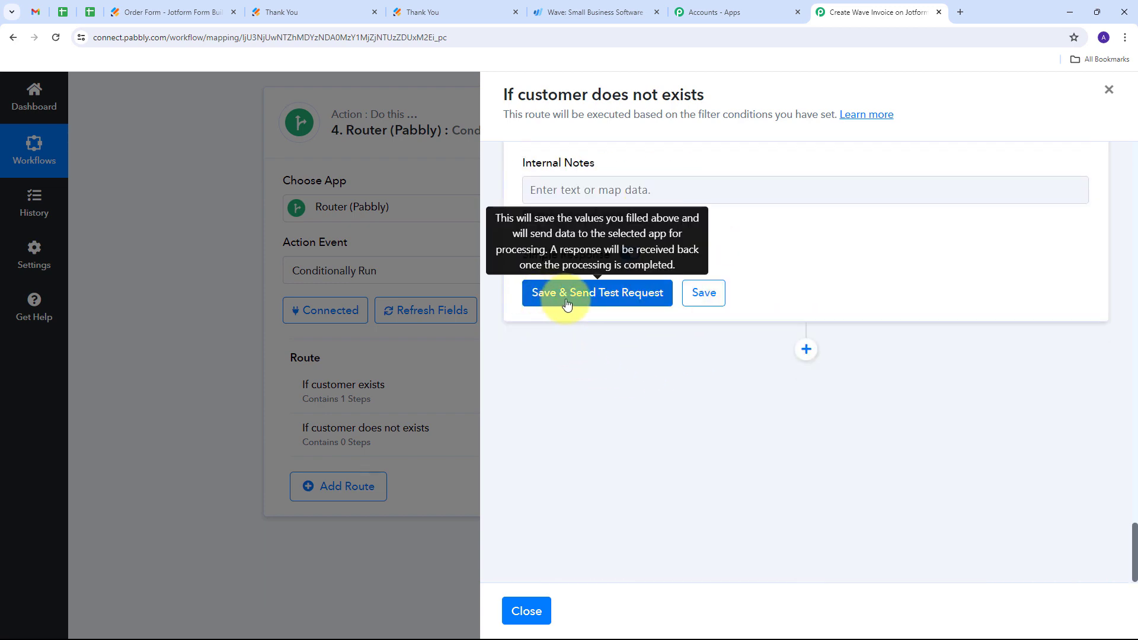
left_click(607, 299)
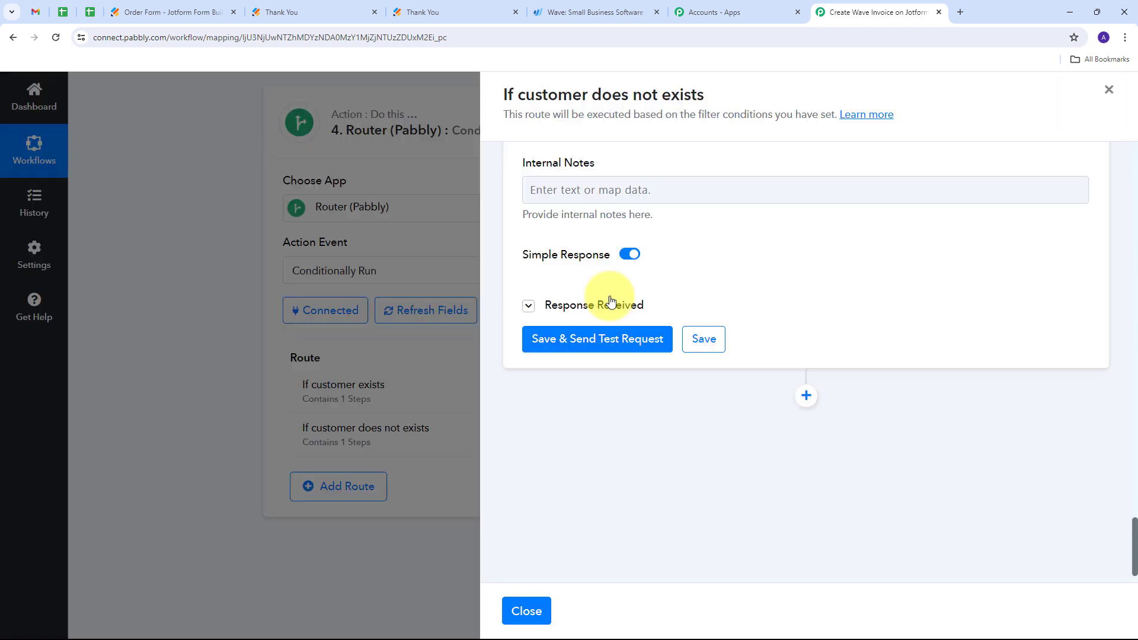
- Examine the Create a Customer response, enlarging the Customer Id value to read it in full, and check the customer's details
scroll(806, 276, "down", 2)
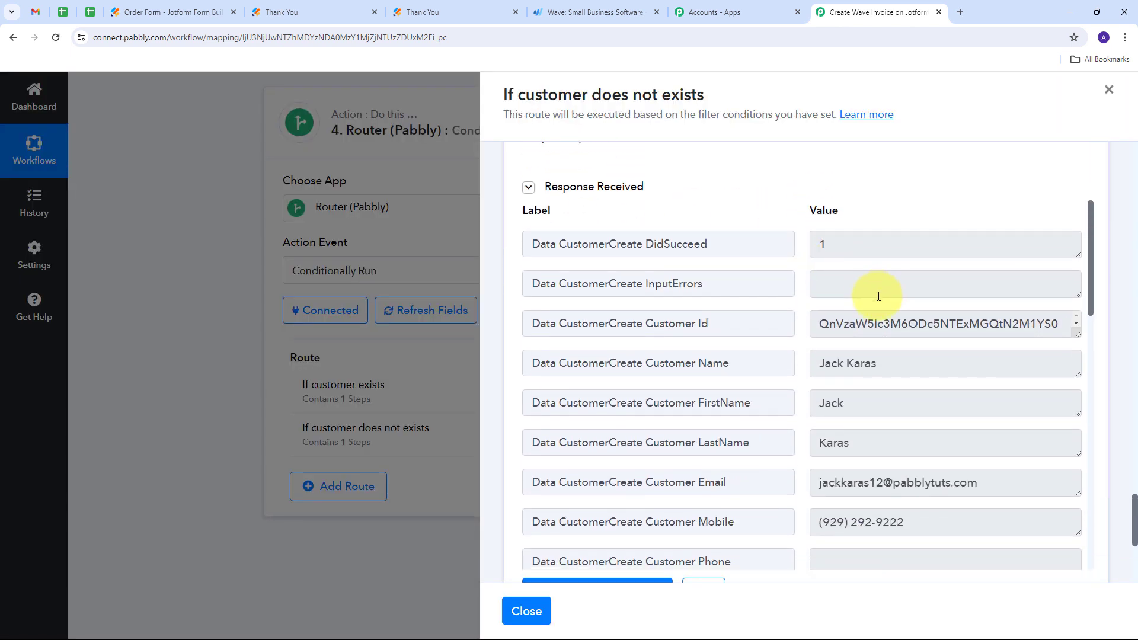
scroll(874, 293, "down", 2)
scroll(875, 287, "up", 2)
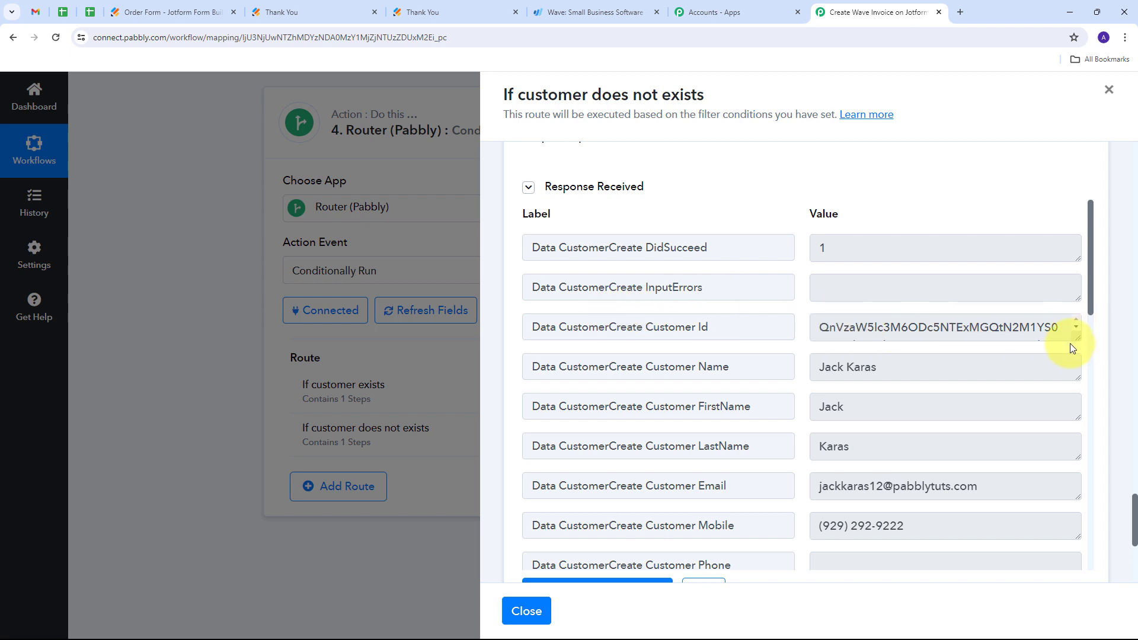
left_click_drag(1076, 339, 1076, 425)
left_click_drag(991, 382, 729, 325)
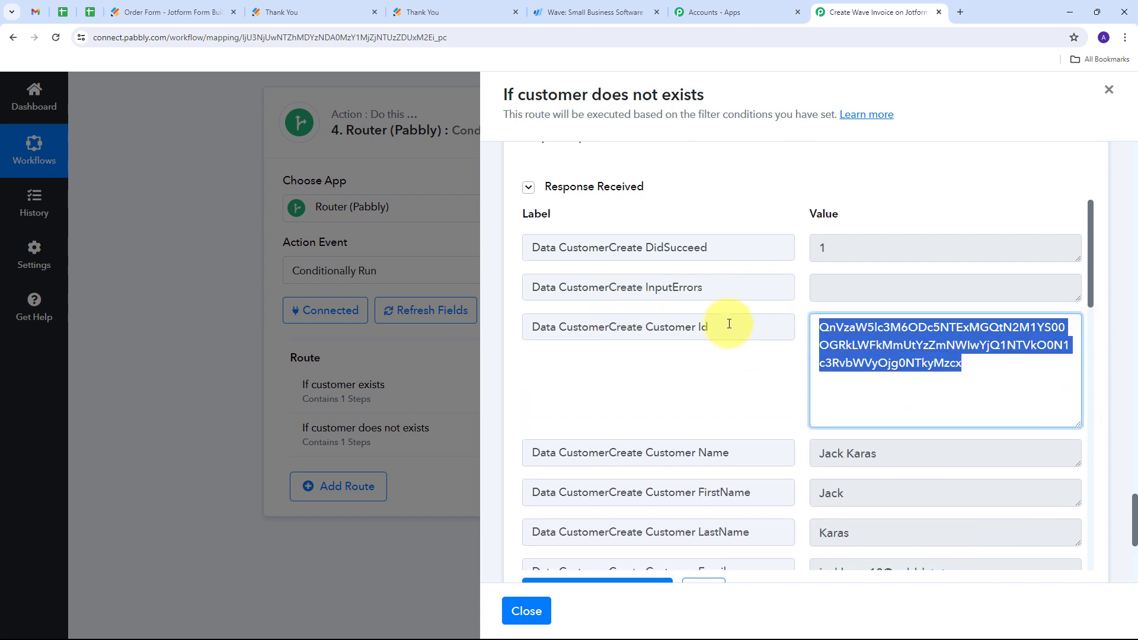
left_click(819, 342)
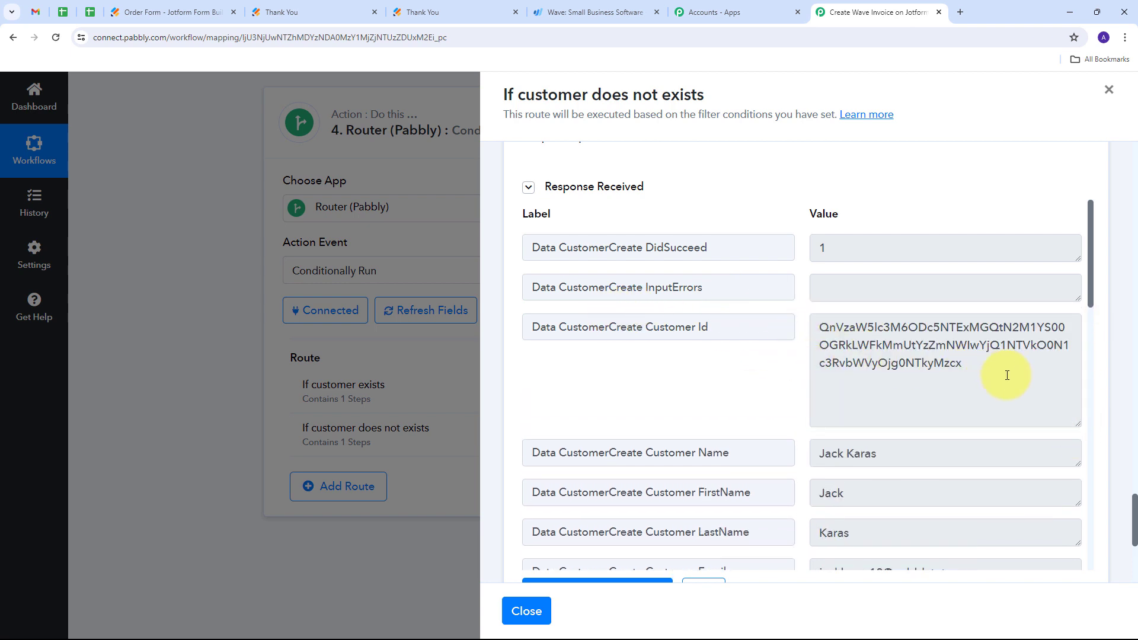
left_click_drag(1007, 376, 785, 325)
left_click(788, 371)
scroll(779, 360, "down", 2)
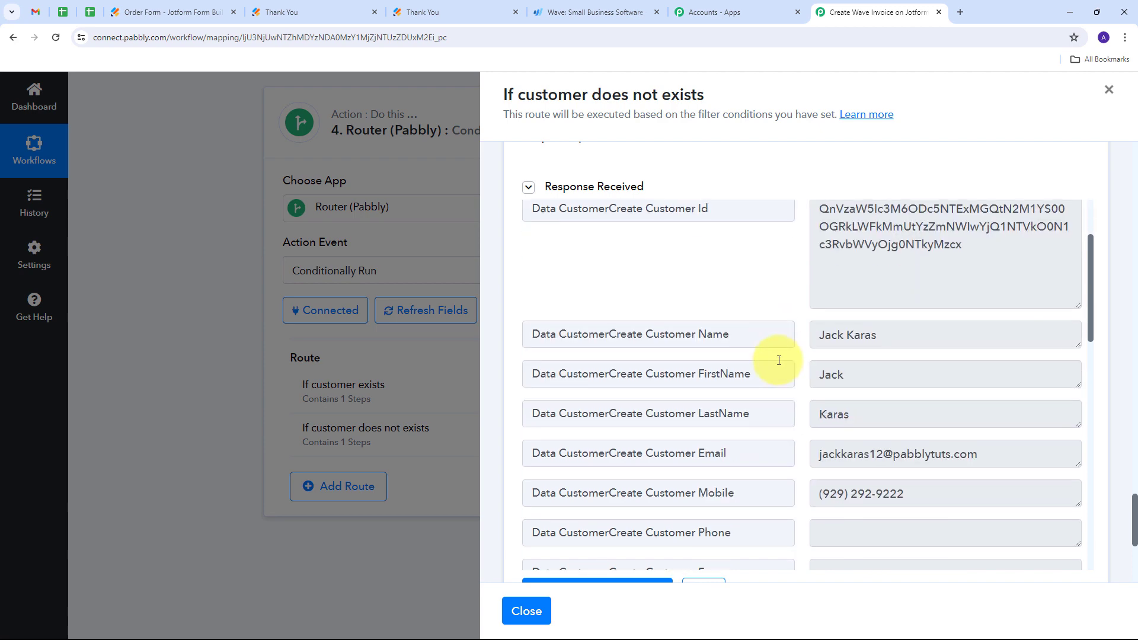
- Switch to Wave and search its customer list for the new customer's full name
scroll(779, 361, "up", 1)
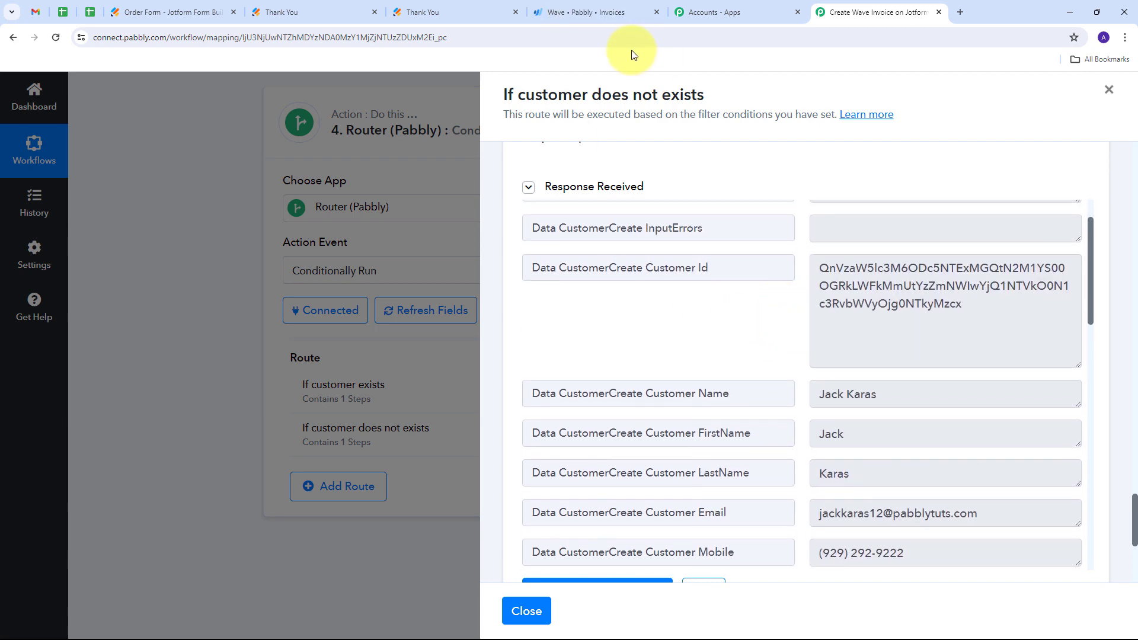
left_click(583, 12)
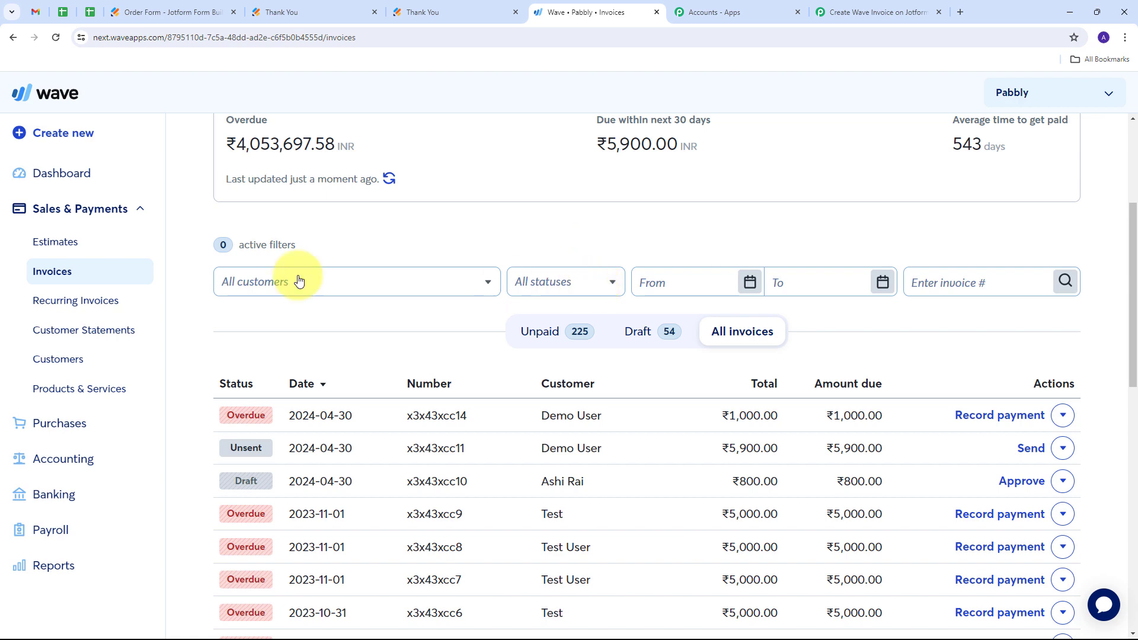
left_click(59, 359)
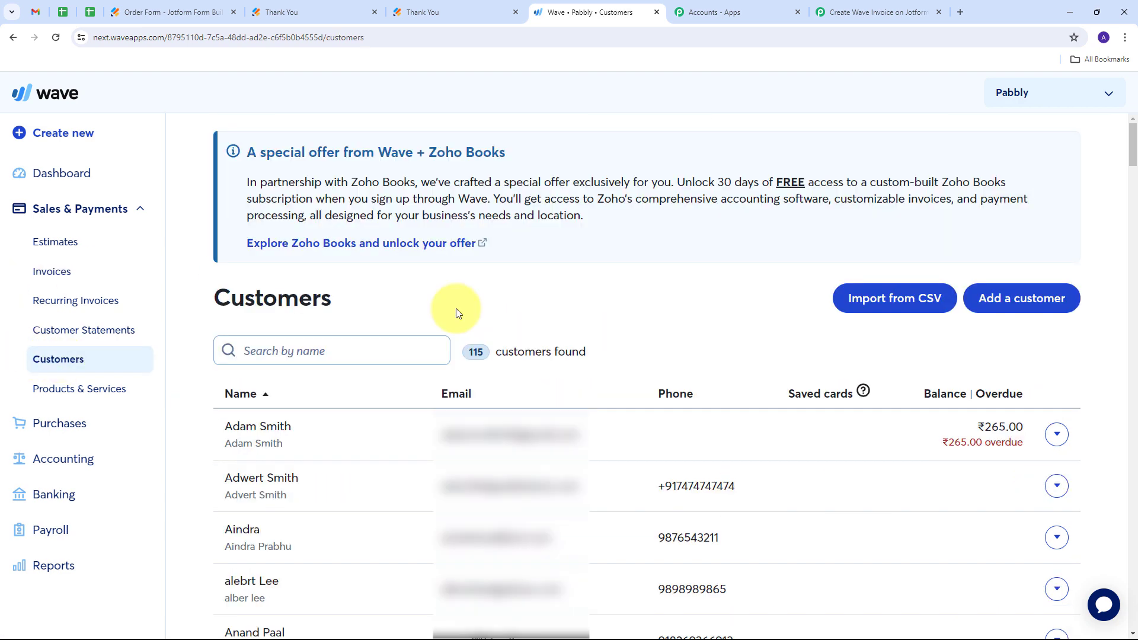
left_click(357, 348)
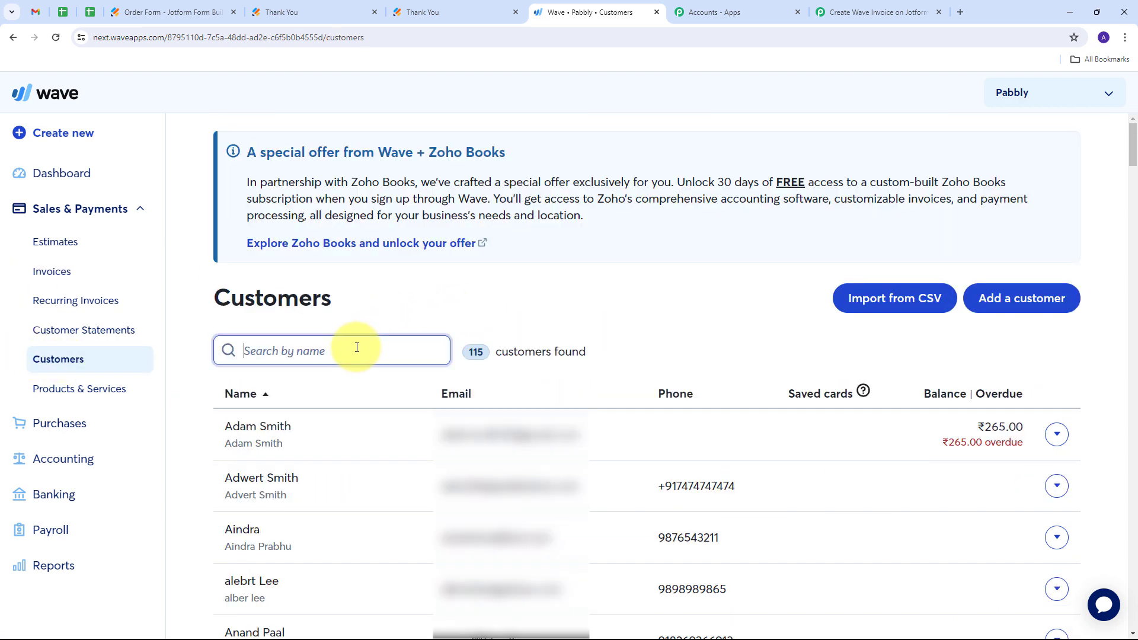
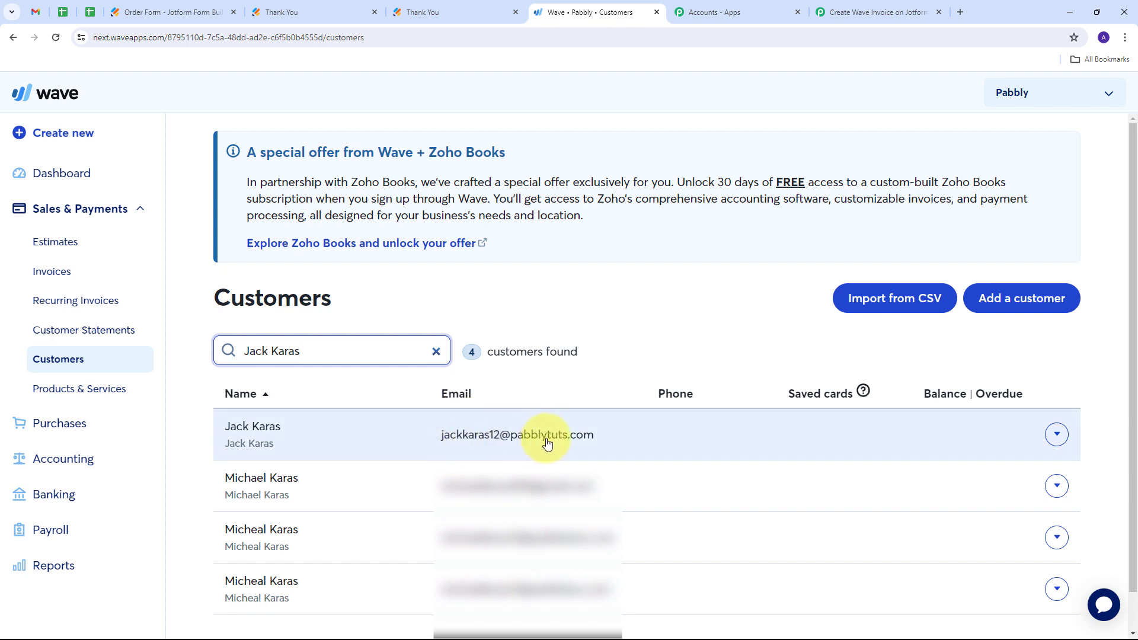
- Open the matching customer's record and check the primary contact's name, email and mobile number
left_click(259, 437)
scroll(539, 237, "up", 2)
scroll(525, 252, "down", 2)
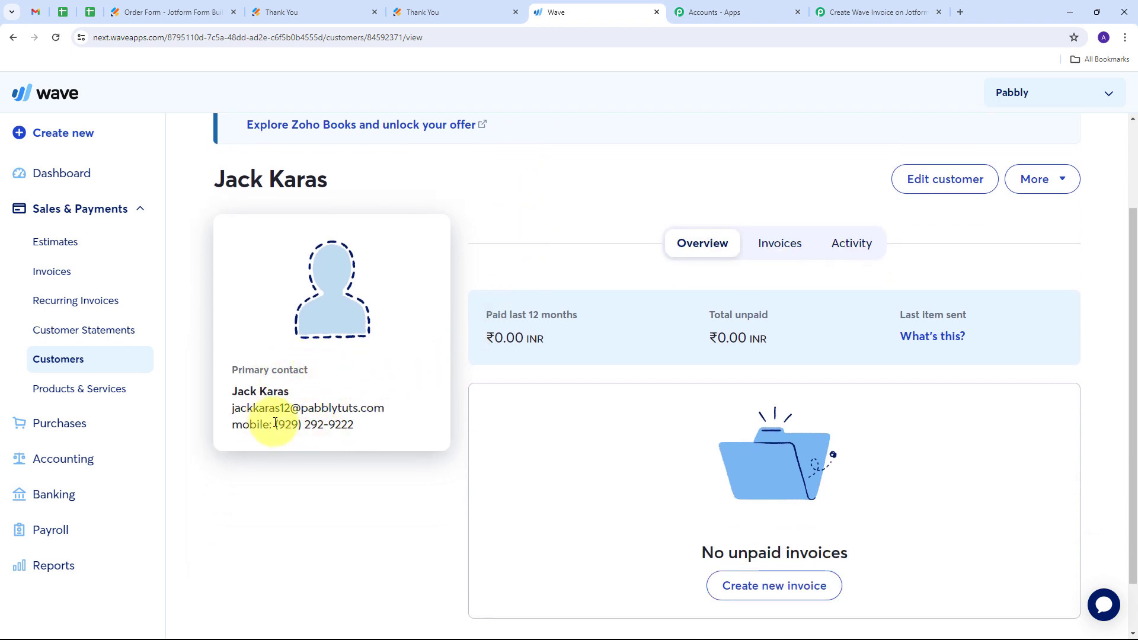
left_click_drag(275, 423, 376, 427)
left_click(415, 314)
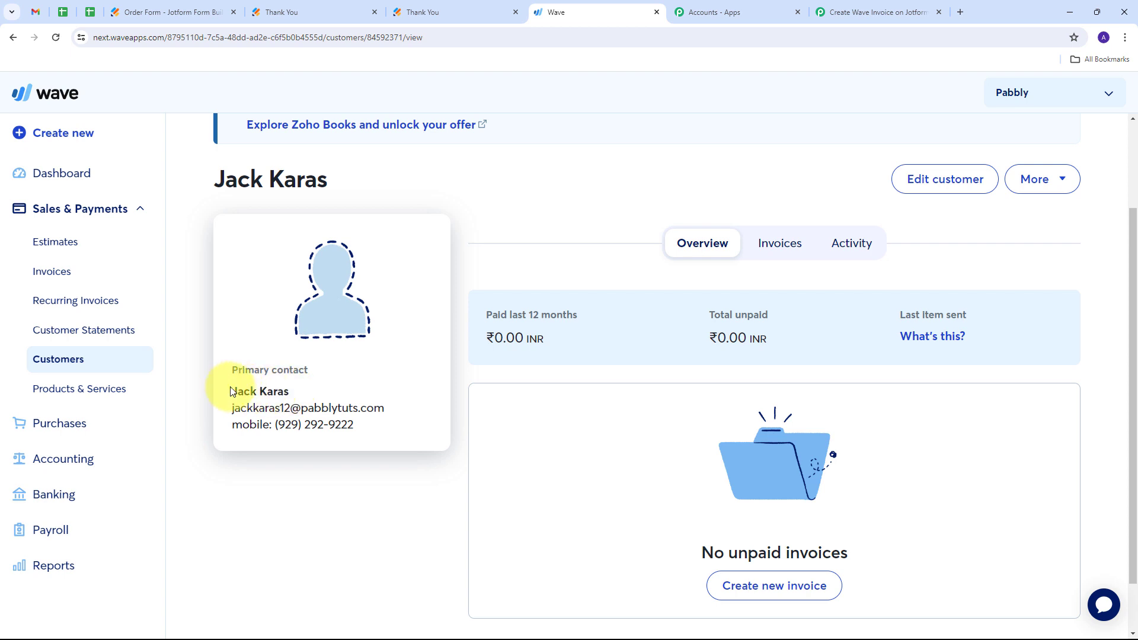
left_click_drag(231, 391, 376, 432)
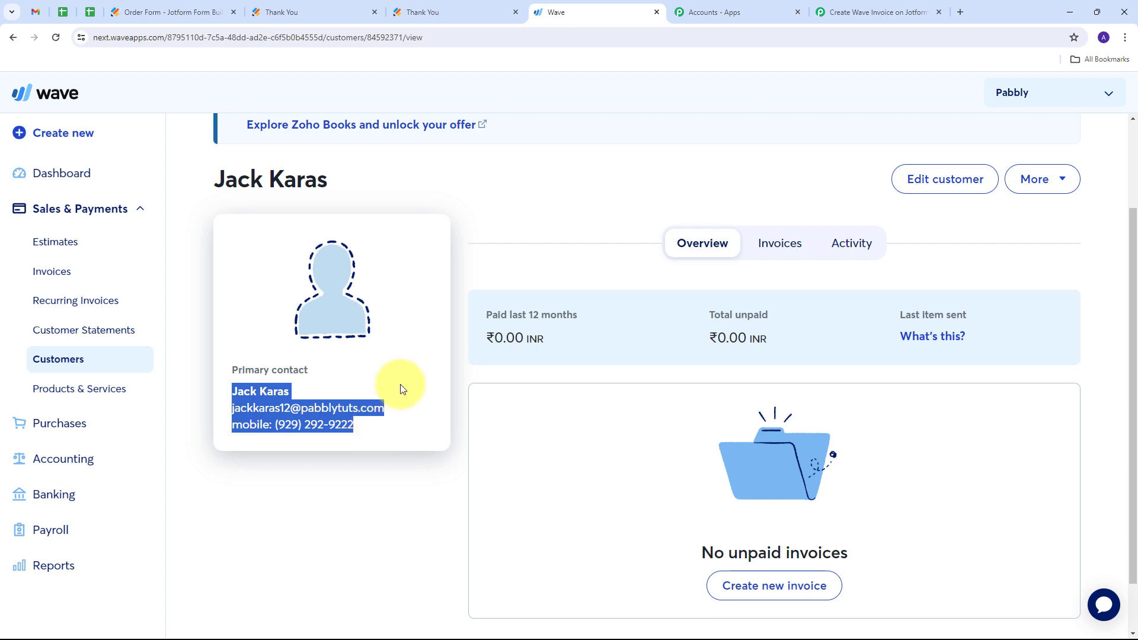
left_click(413, 361)
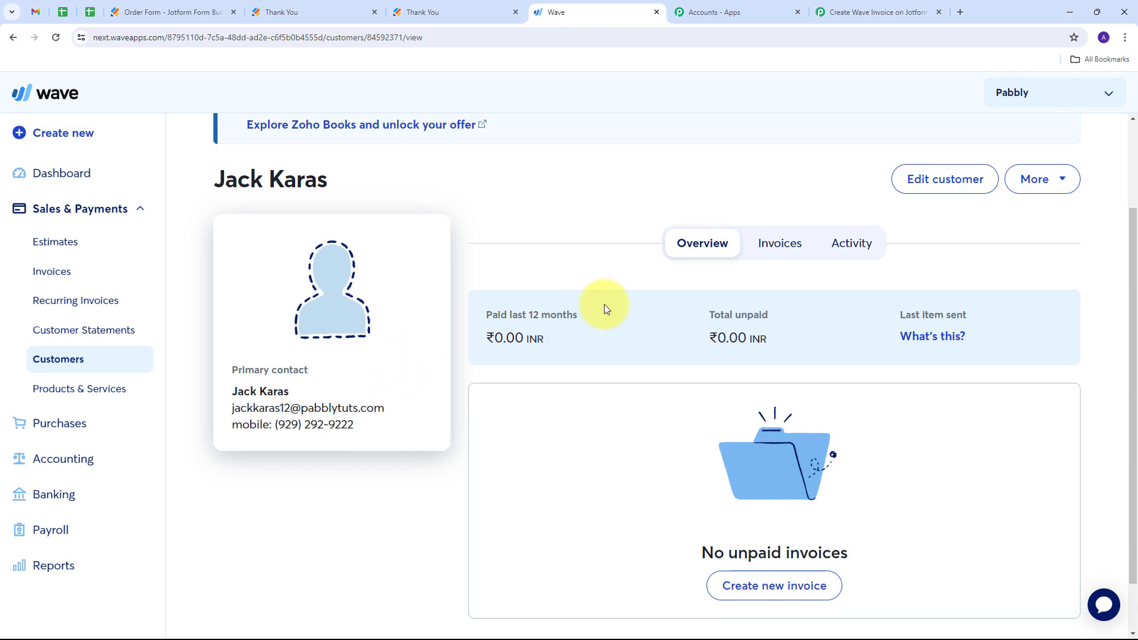
- Return to the Pabbly Connect workflow and add a Wave action step after Create a Customer in the "If customer does not exists" route
key("ctrl+Tab")
key("ctrl+Tab")
scroll(735, 261, "up", 3)
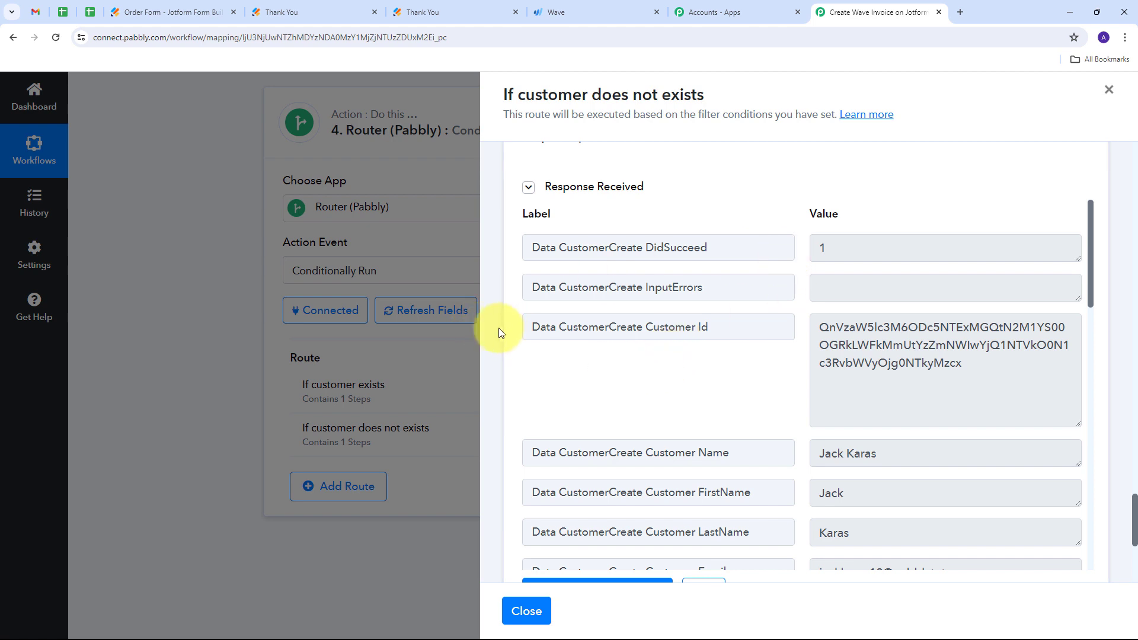
scroll(490, 319, "down", 5)
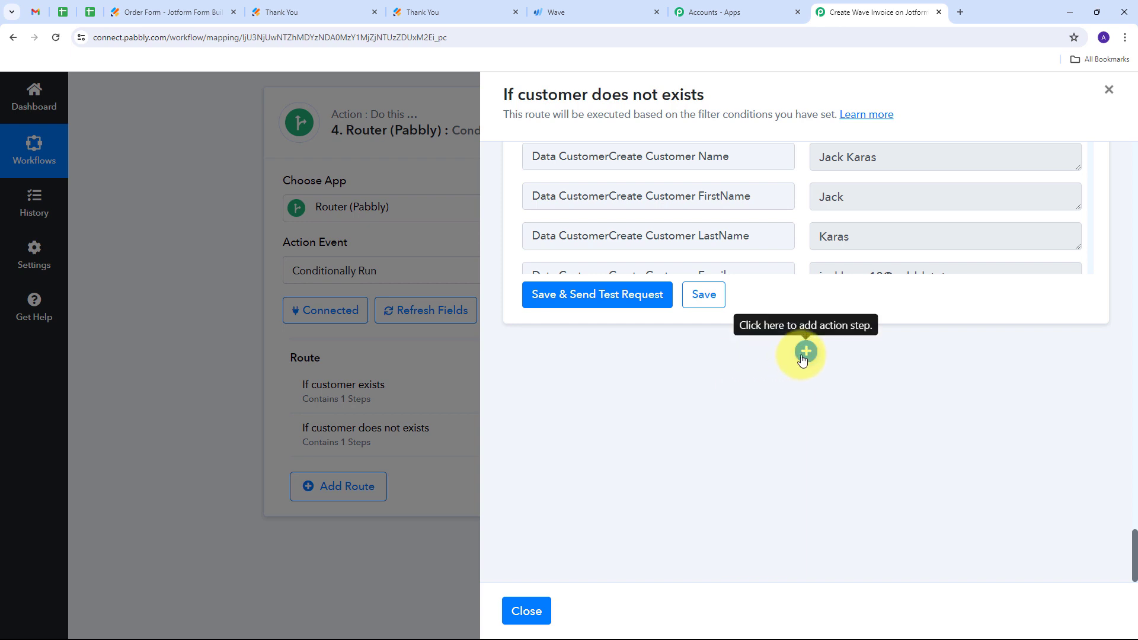
left_click(806, 354)
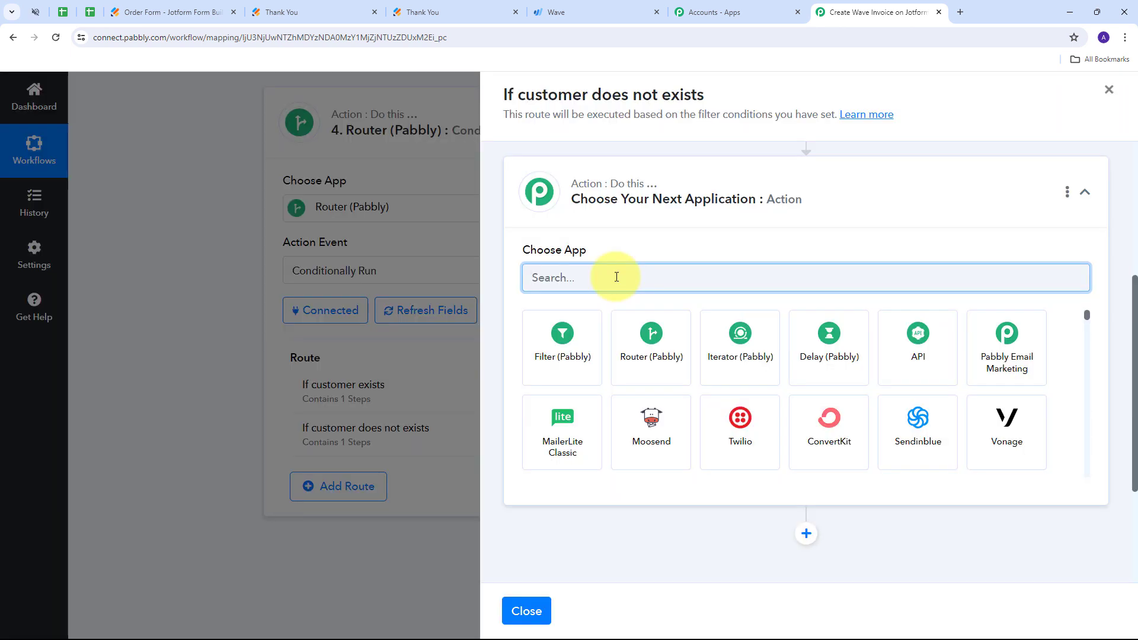
type("Wa")
left_click(541, 317)
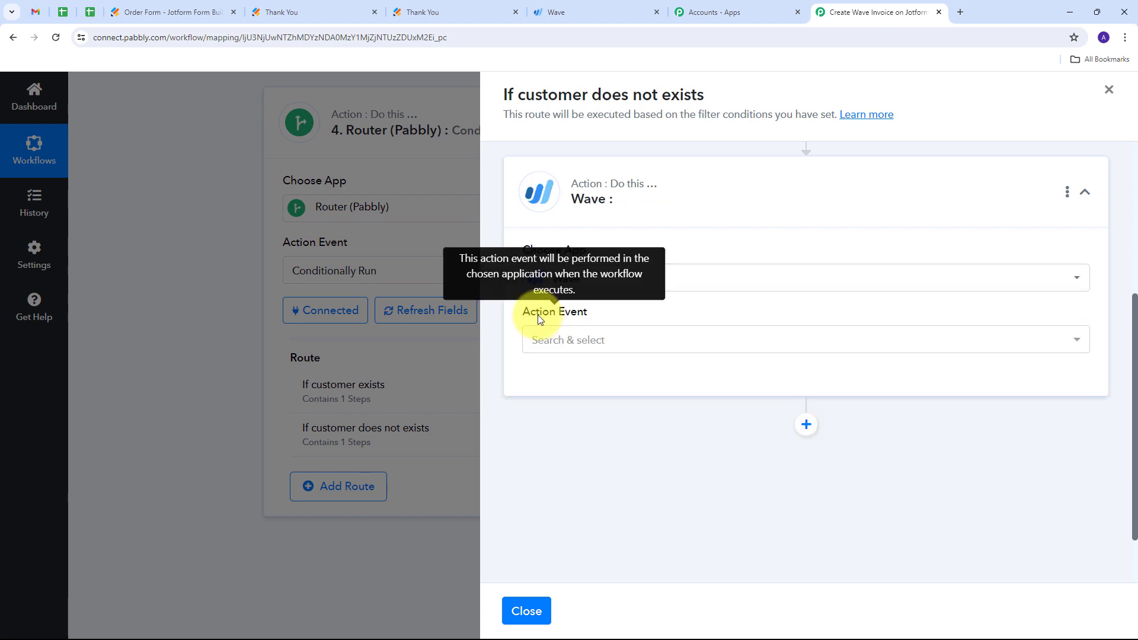
- Set the new Wave step's action event to Create Invoice with Basic Details and connect it with the existing connection Wave #8
left_click(768, 345)
scroll(635, 433, "down", 2)
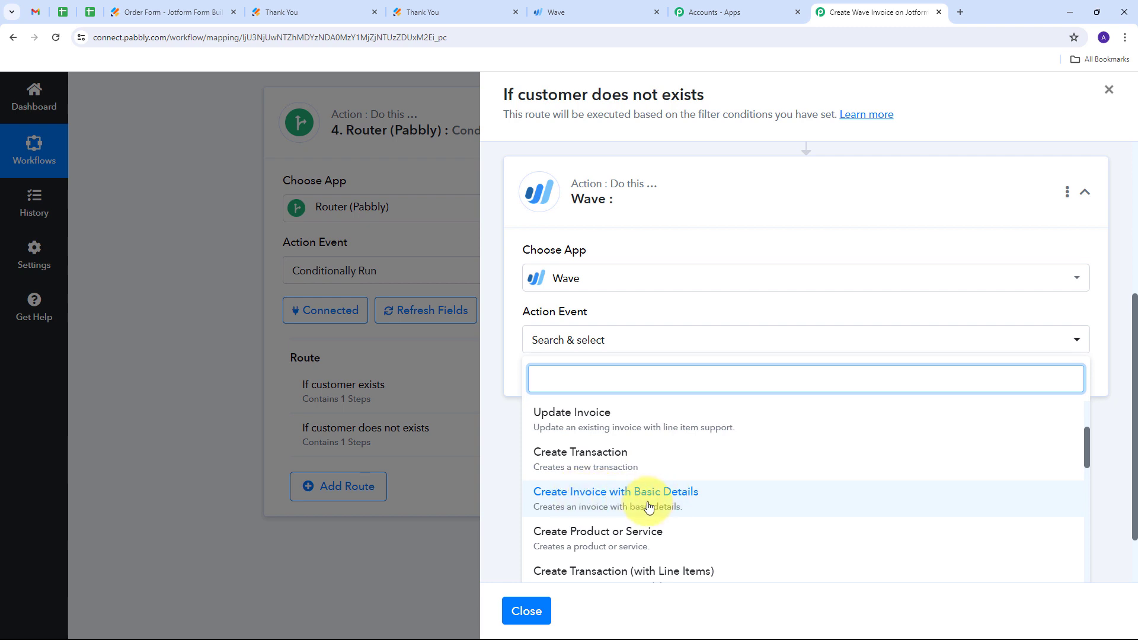
left_click(656, 505)
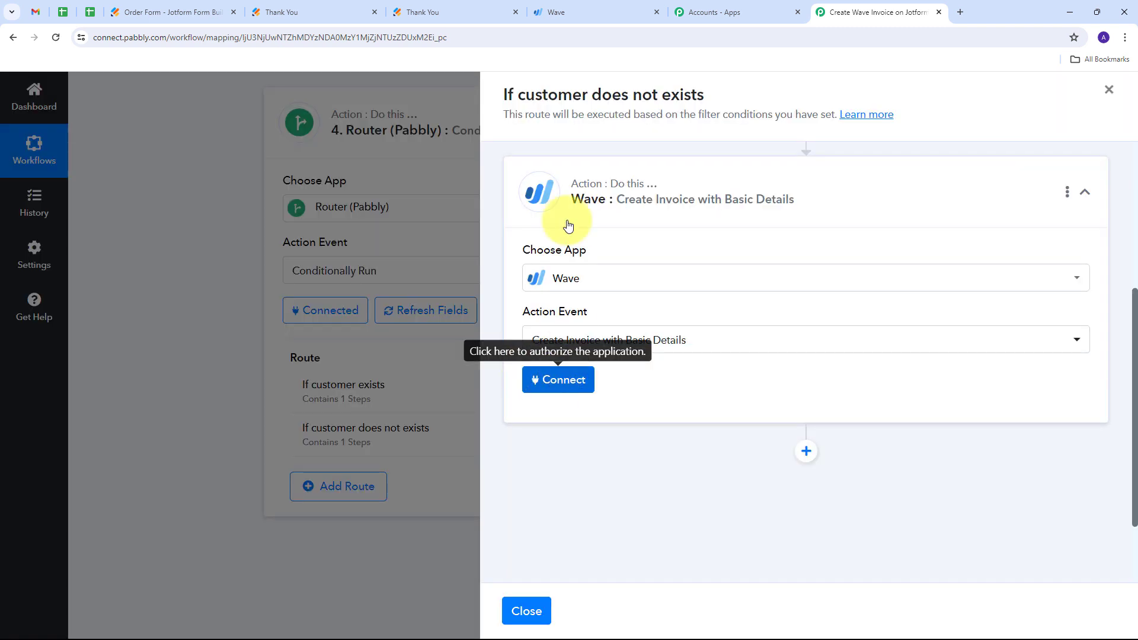
left_click(562, 389)
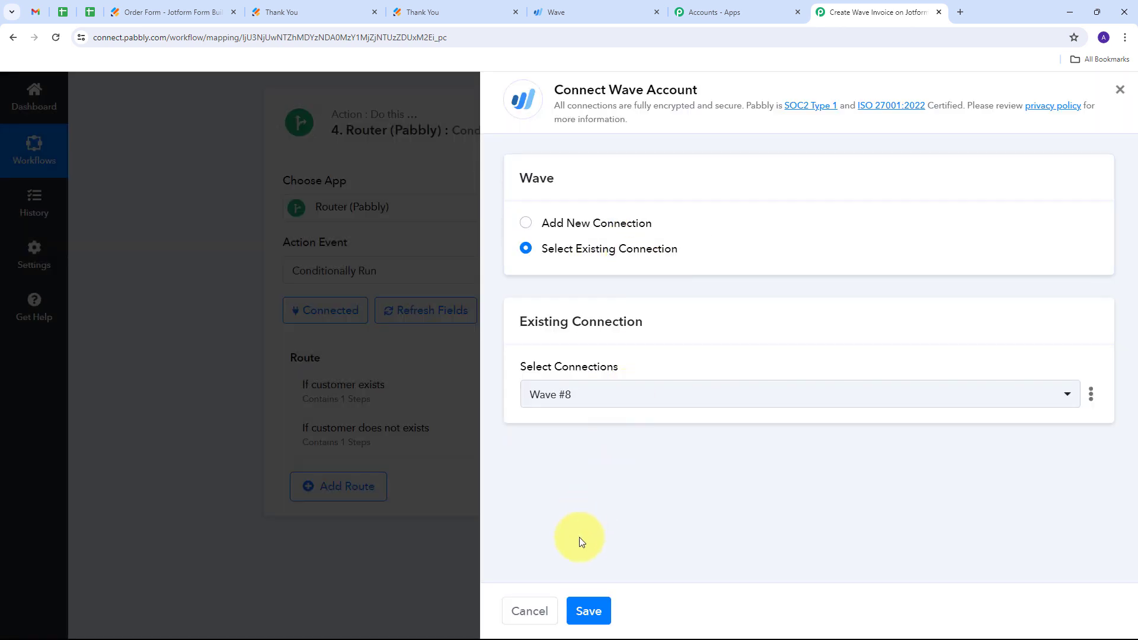
left_click(589, 611)
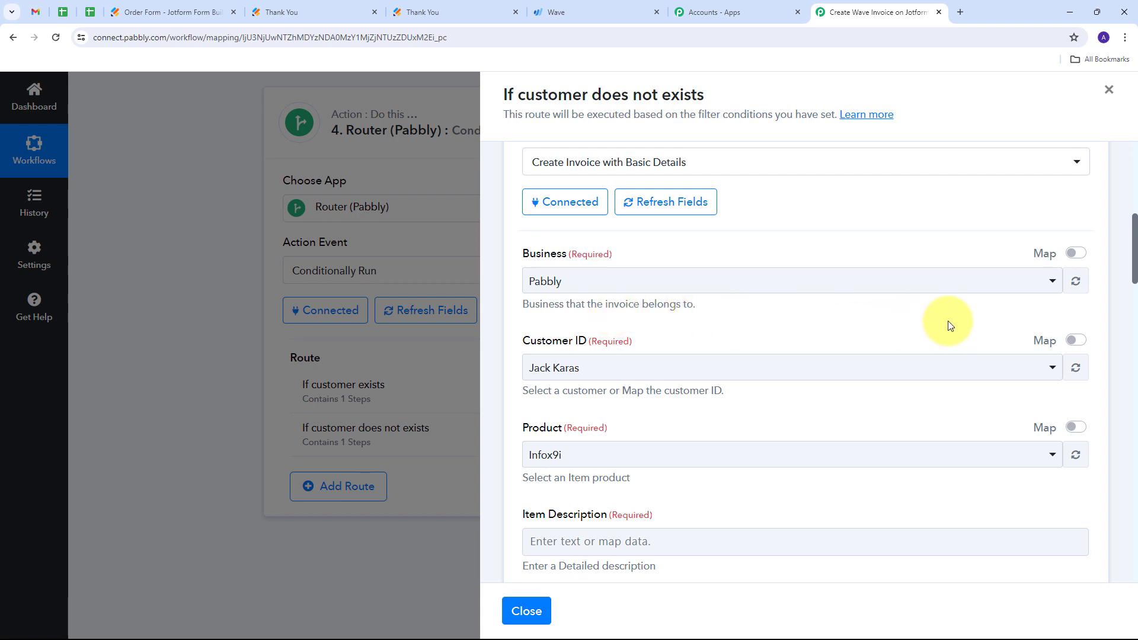
- Enable mapping for Customer ID and replace its content with Data CustomerCreate Customer Id from the Create a Customer step
left_click(1076, 341)
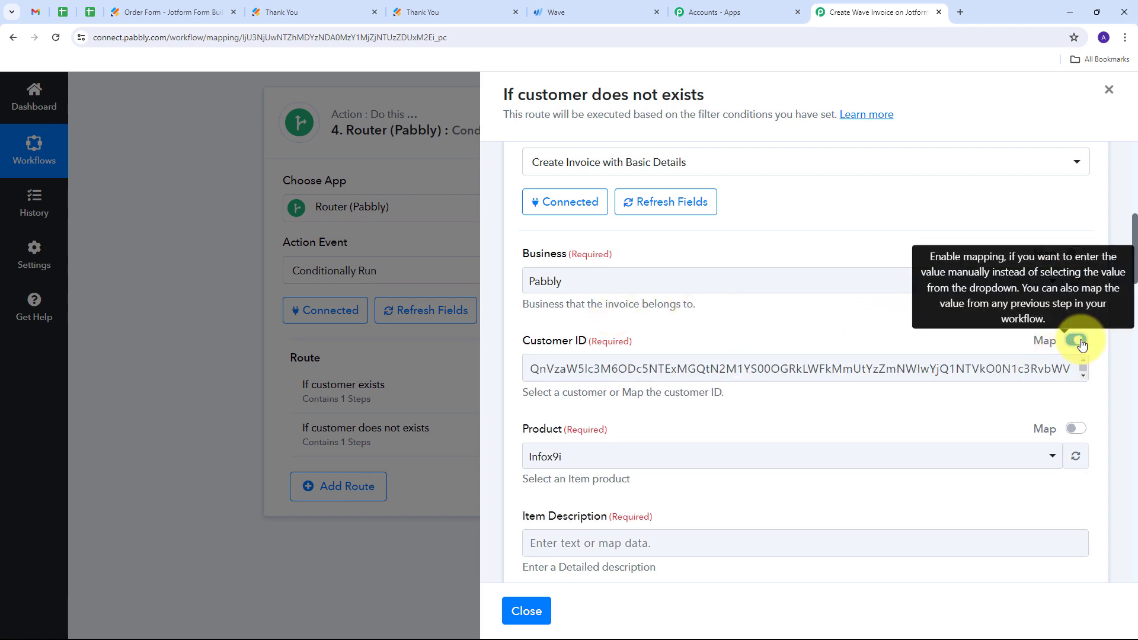
left_click(887, 378)
key("ctrl+a")
key("BackSpace")
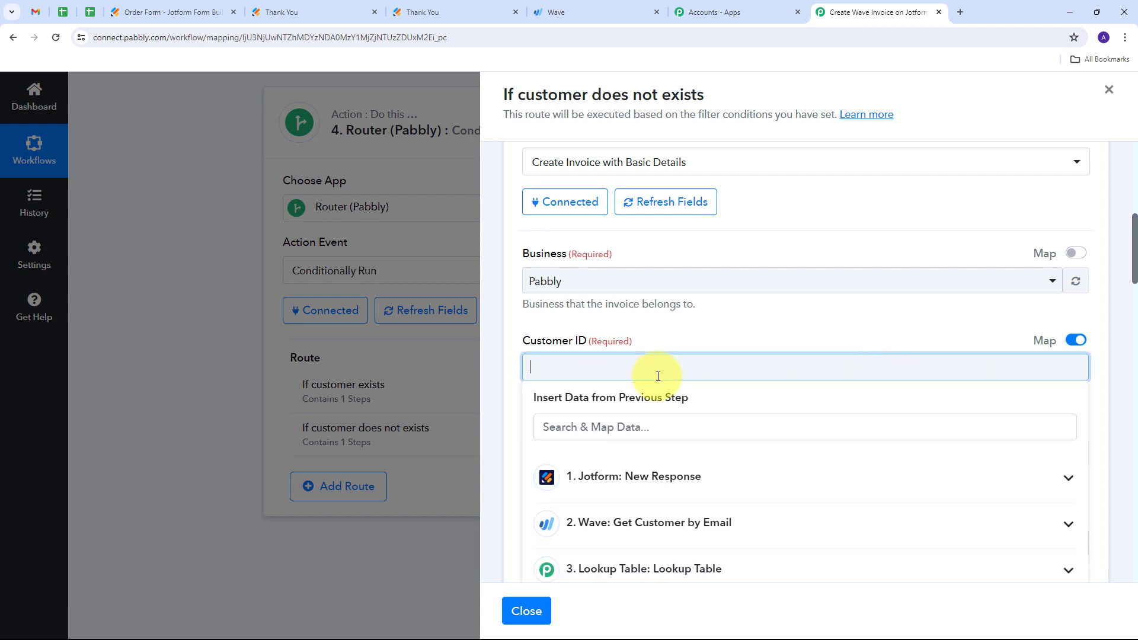
scroll(601, 372, "down", 2)
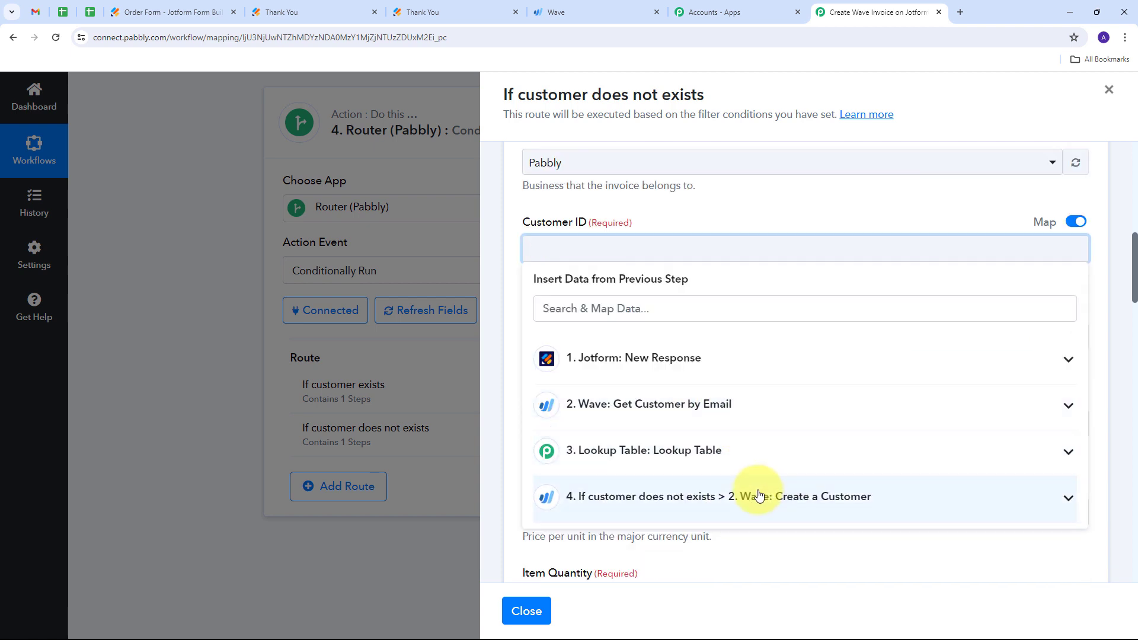
left_click(929, 504)
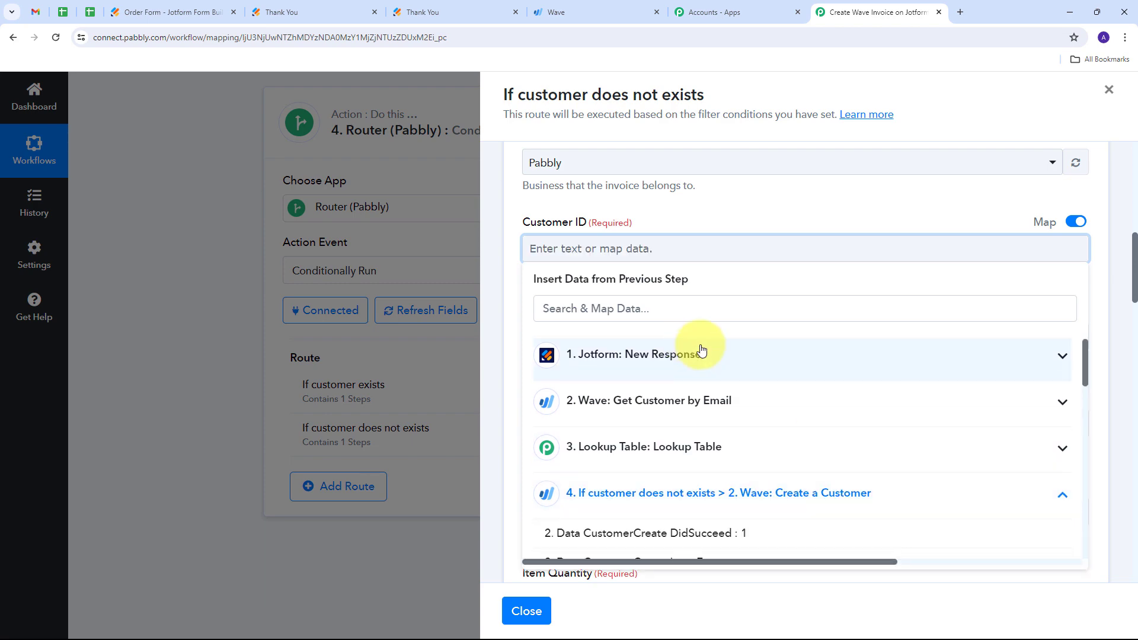
scroll(705, 391, "down", 2)
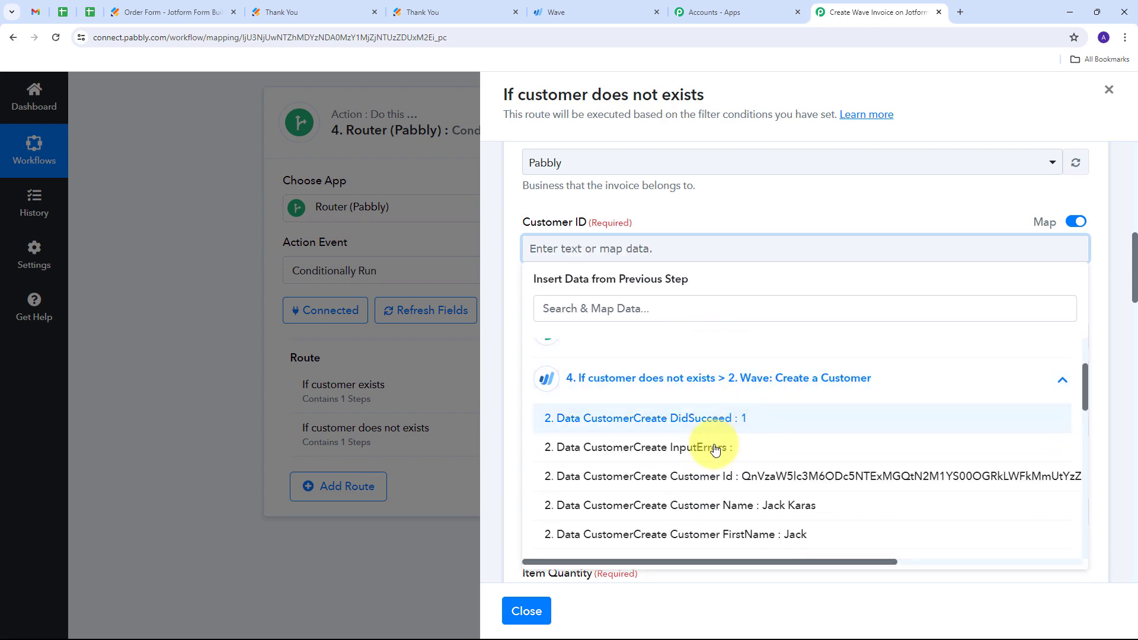
left_click(784, 481)
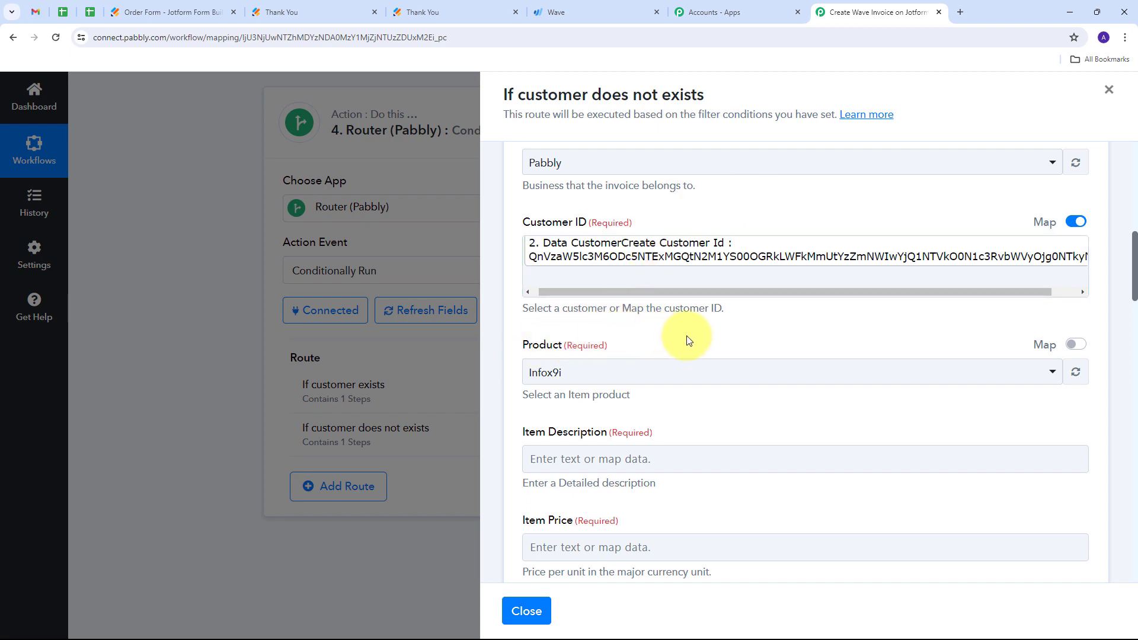
- Enable mapping for the Product field and map it to the Lookup Table step's Result Value
scroll(886, 331, "down", 1)
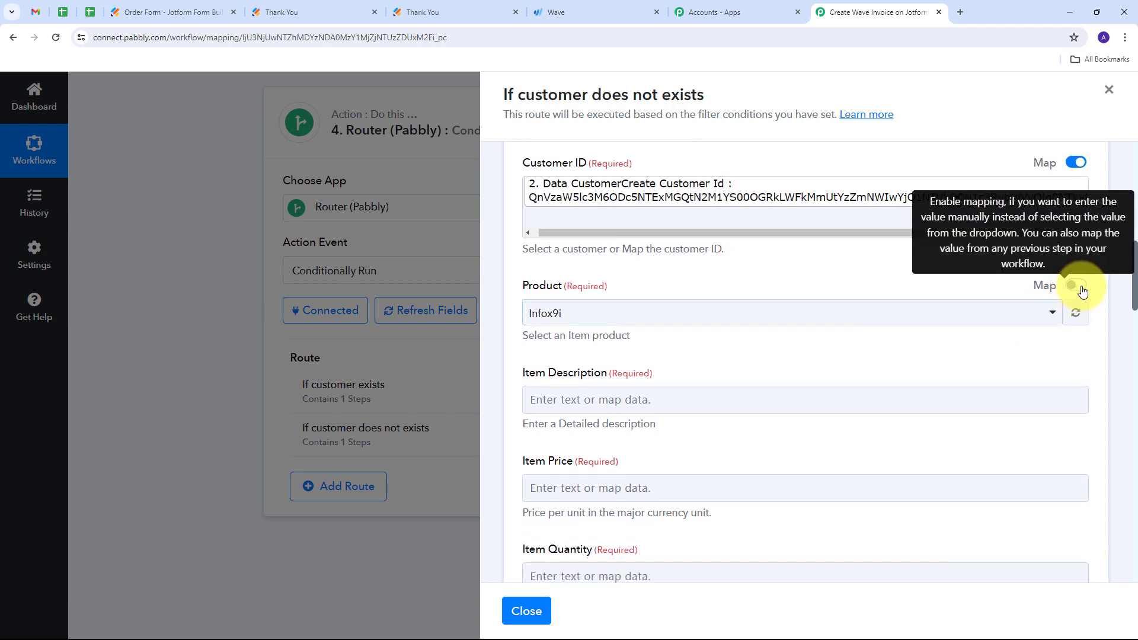
left_click(1080, 289)
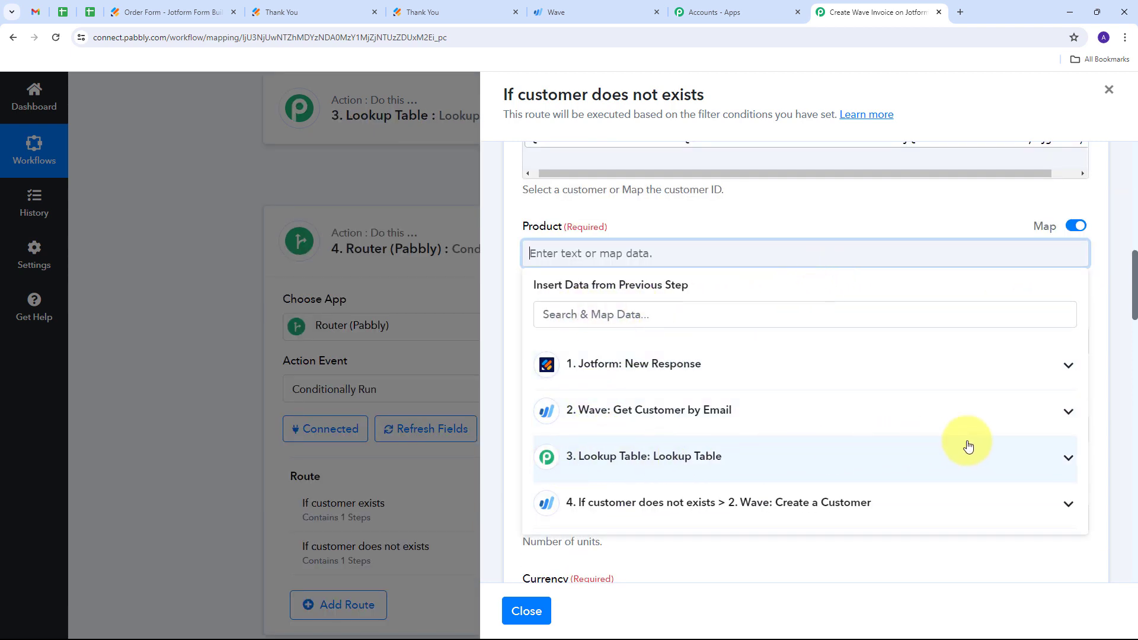
left_click(1066, 456)
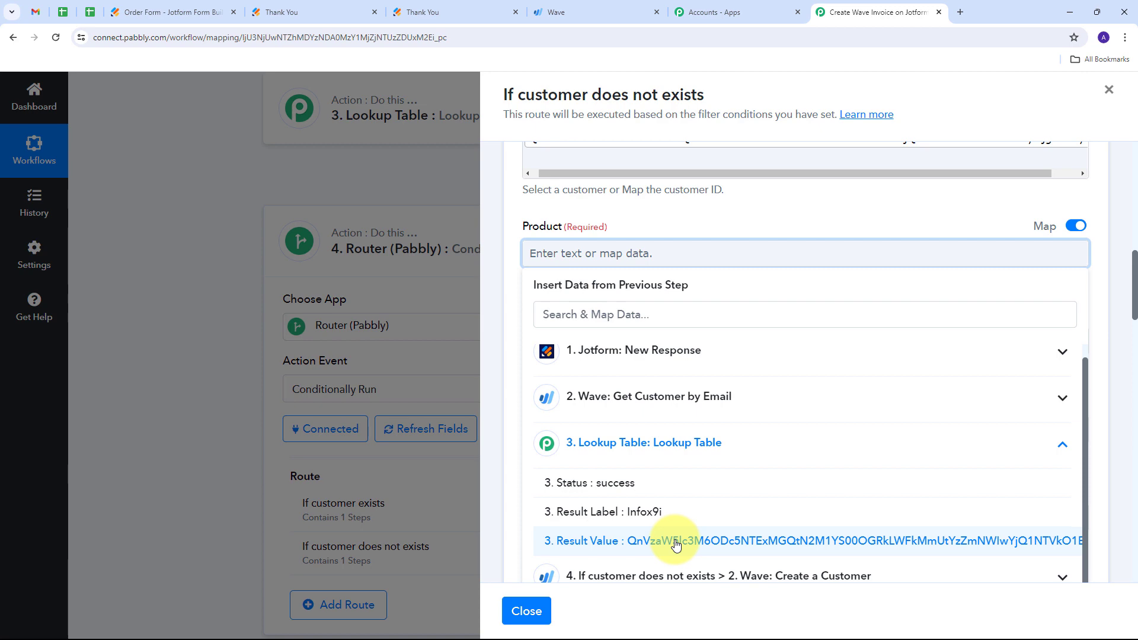
left_click(746, 547)
left_click(678, 221)
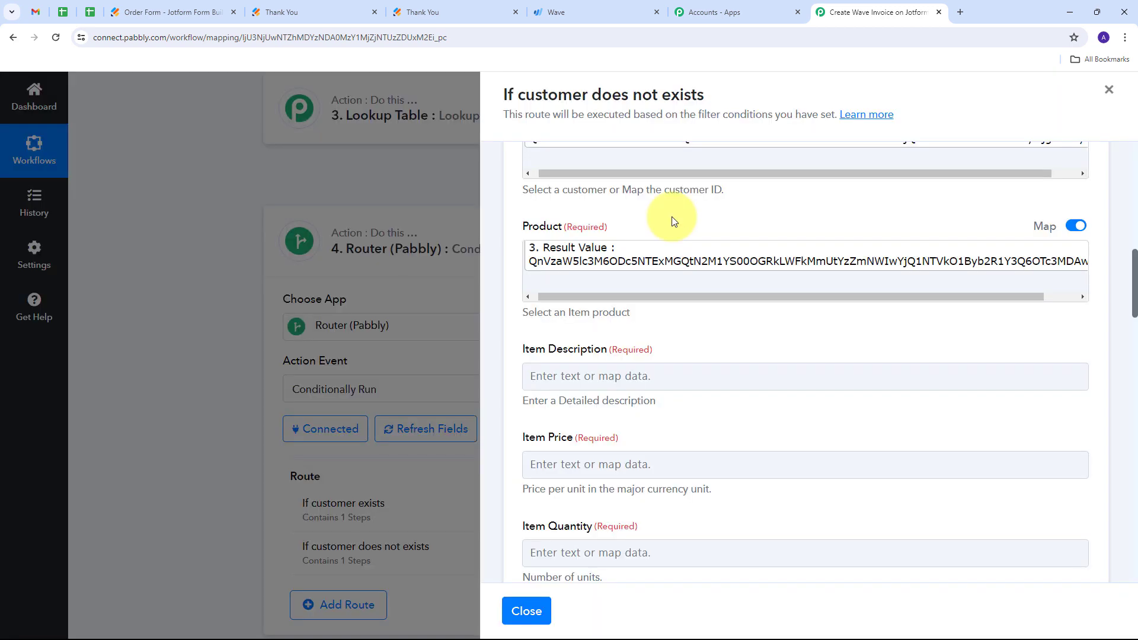
- Map the Item Description field to the Jotform response's RawRequest Q9 ItemDescription
scroll(691, 214, "down", 1)
scroll(665, 267, "down", 2)
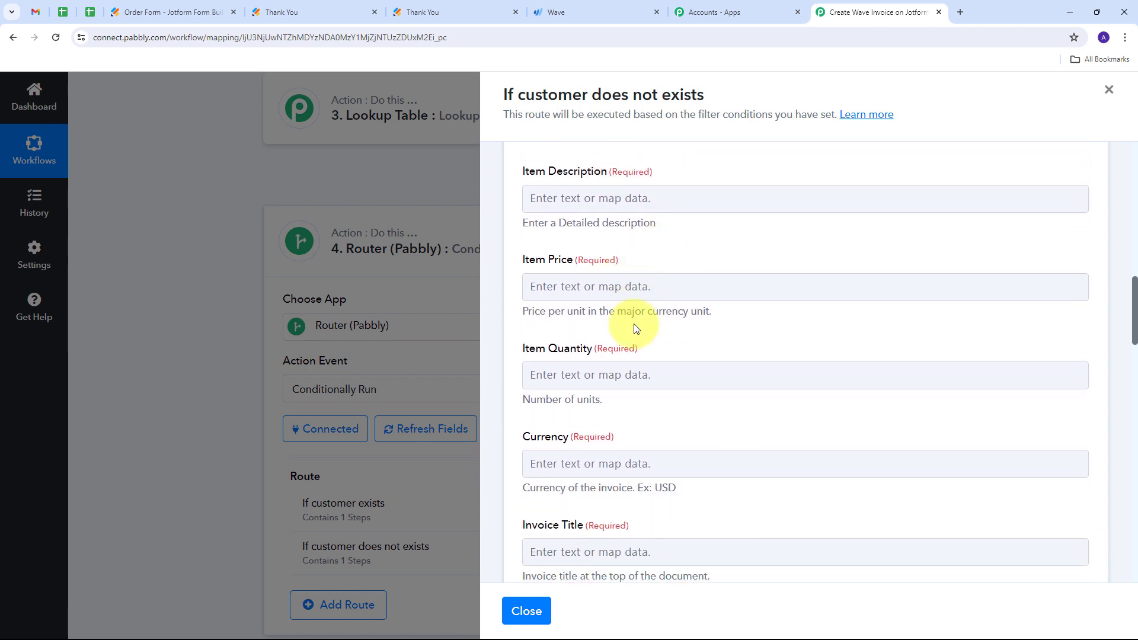
scroll(637, 329, "up", 2)
left_click(542, 309)
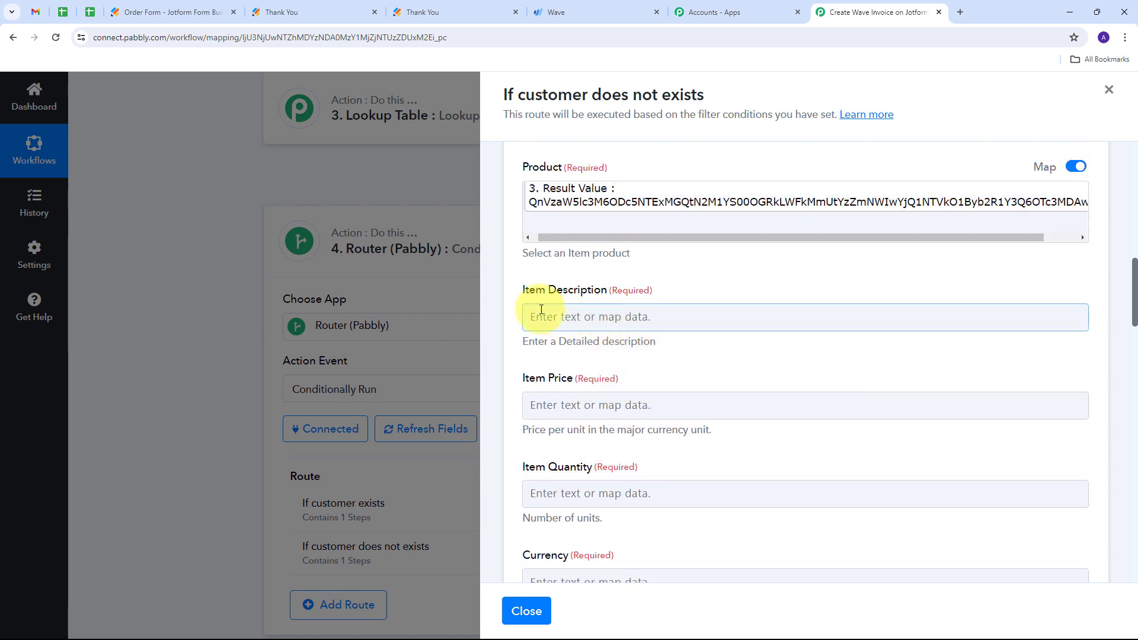
left_click(602, 319)
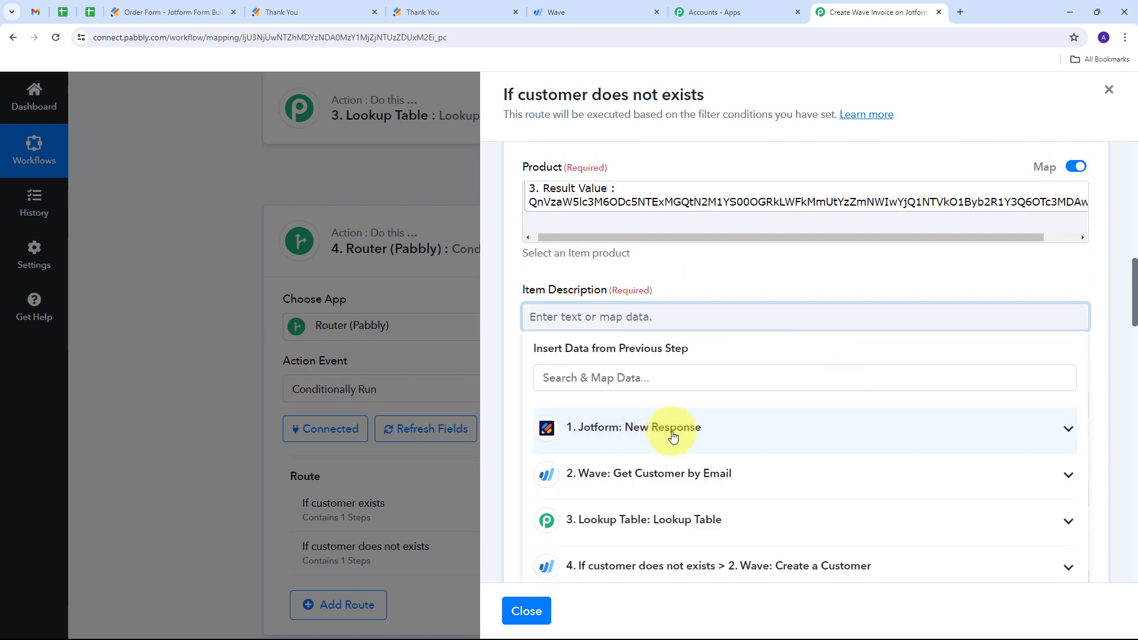
left_click(756, 437)
scroll(765, 439, "down", 8)
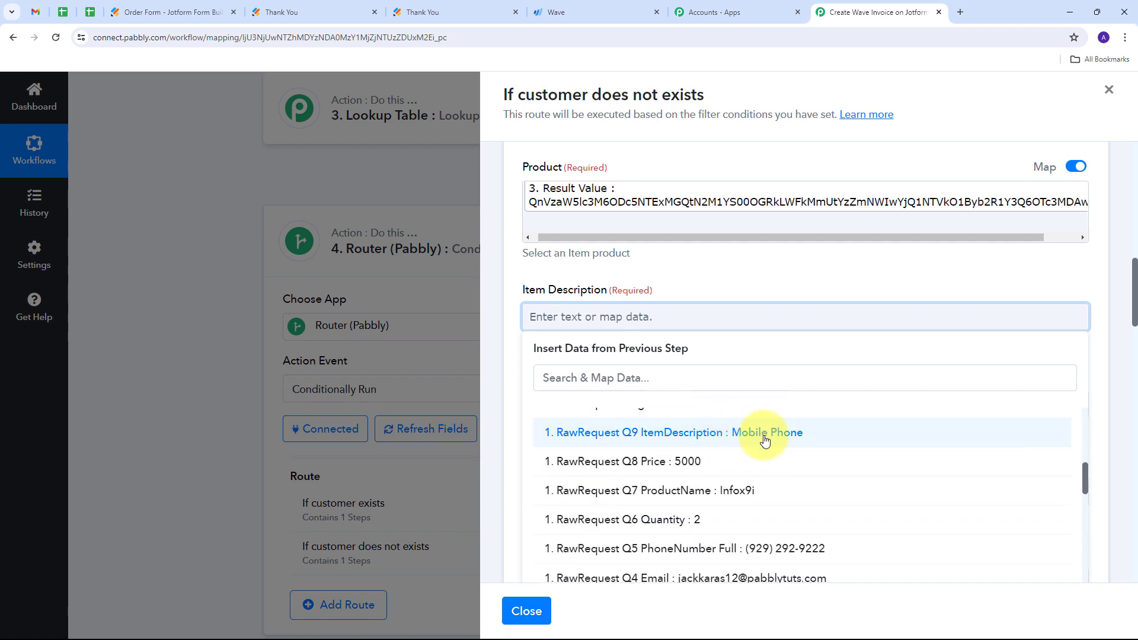
left_click(764, 438)
left_click(737, 264)
- Map the Item Price field to the Jotform response's RawRequest Q8 Price
scroll(652, 284, "down", 2)
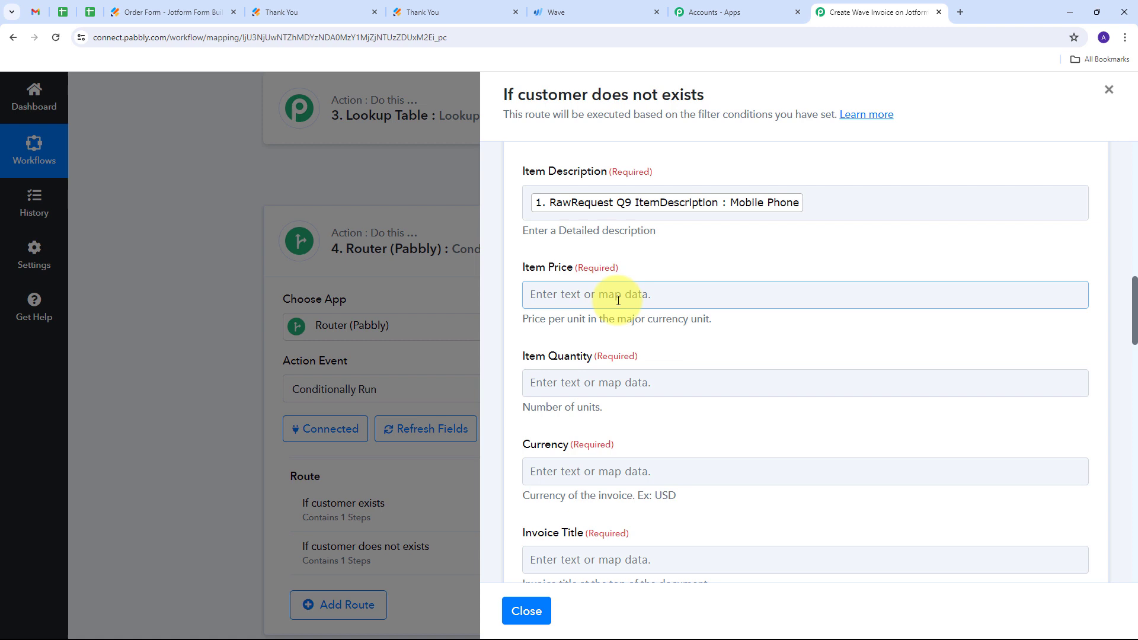
left_click(580, 296)
scroll(754, 447, "down", 2)
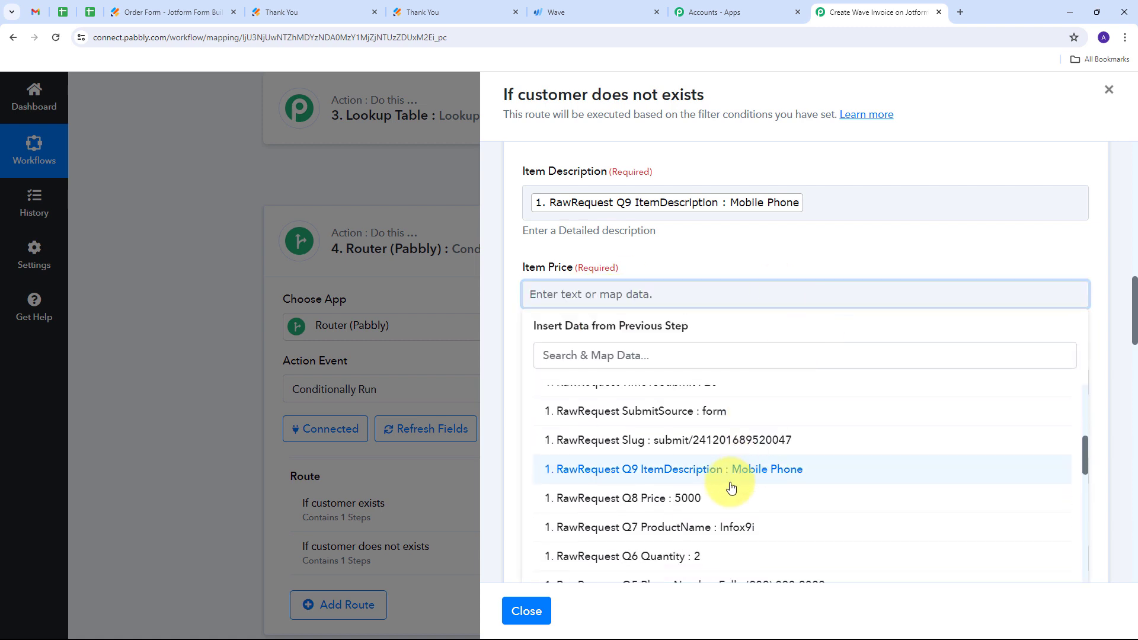
left_click(686, 499)
left_click(691, 261)
- Map the Item Quantity field to the Jotform response's RawRequest Q6 Quantity
scroll(576, 330, "down", 1)
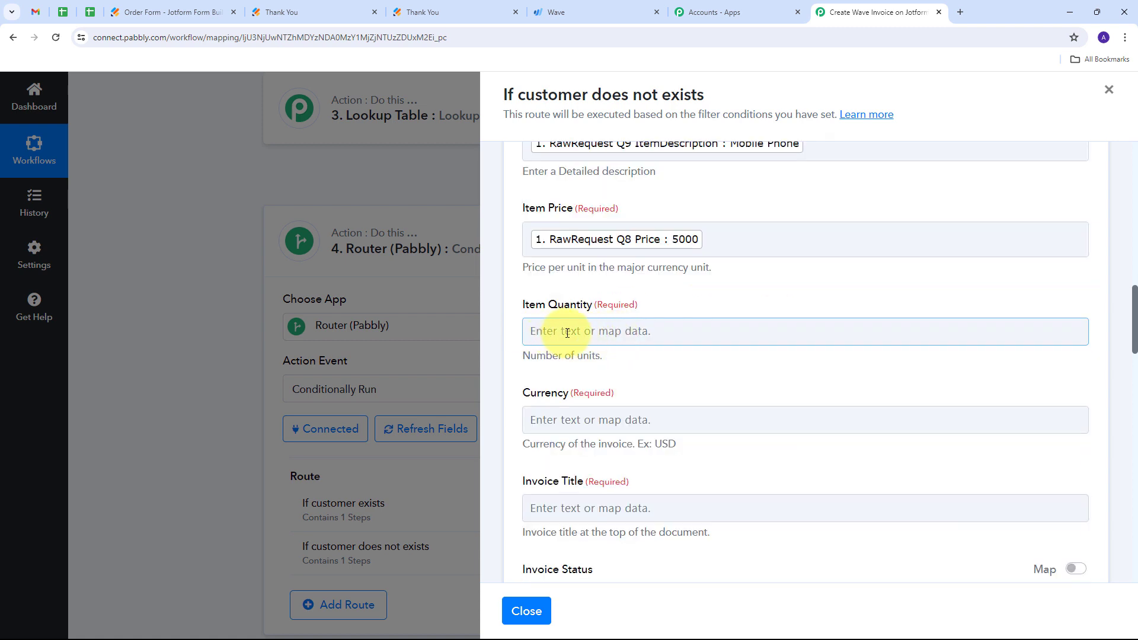
left_click(568, 333)
scroll(712, 367, "down", 5)
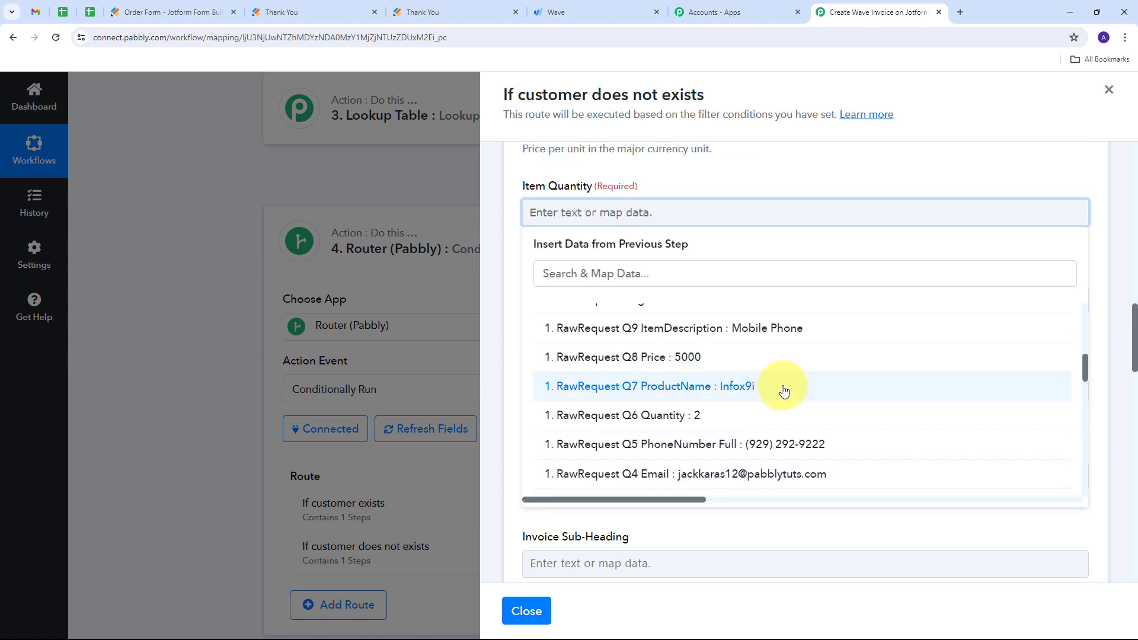
left_click(704, 418)
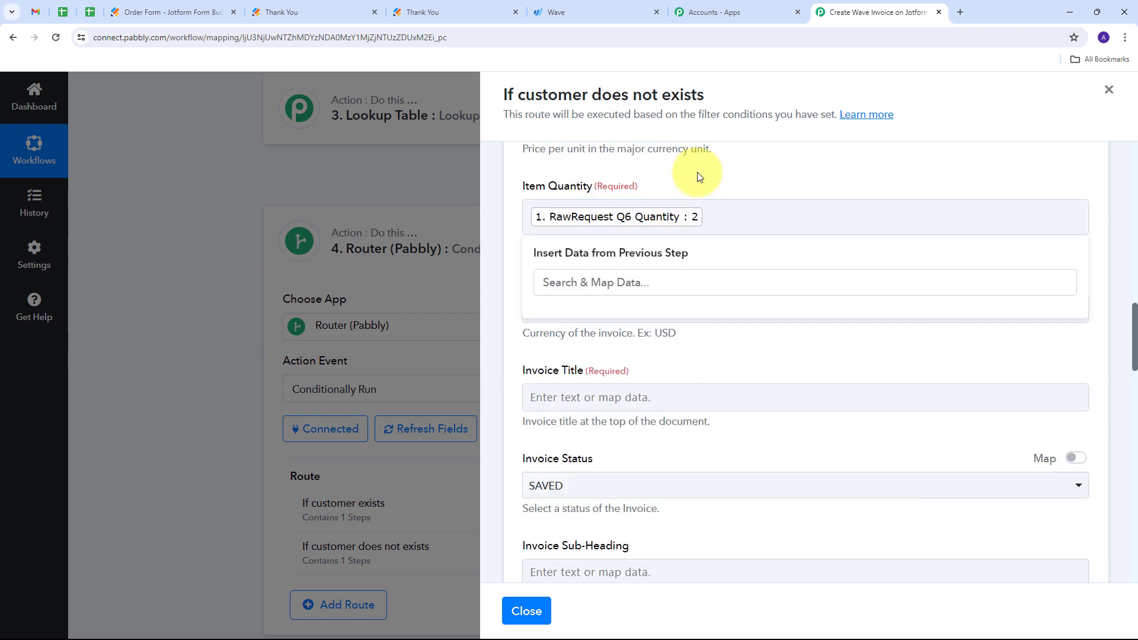
- Set the invoice Currency to INR and the Invoice Title to "New Sale"
scroll(623, 204, "down", 1)
left_click(568, 249)
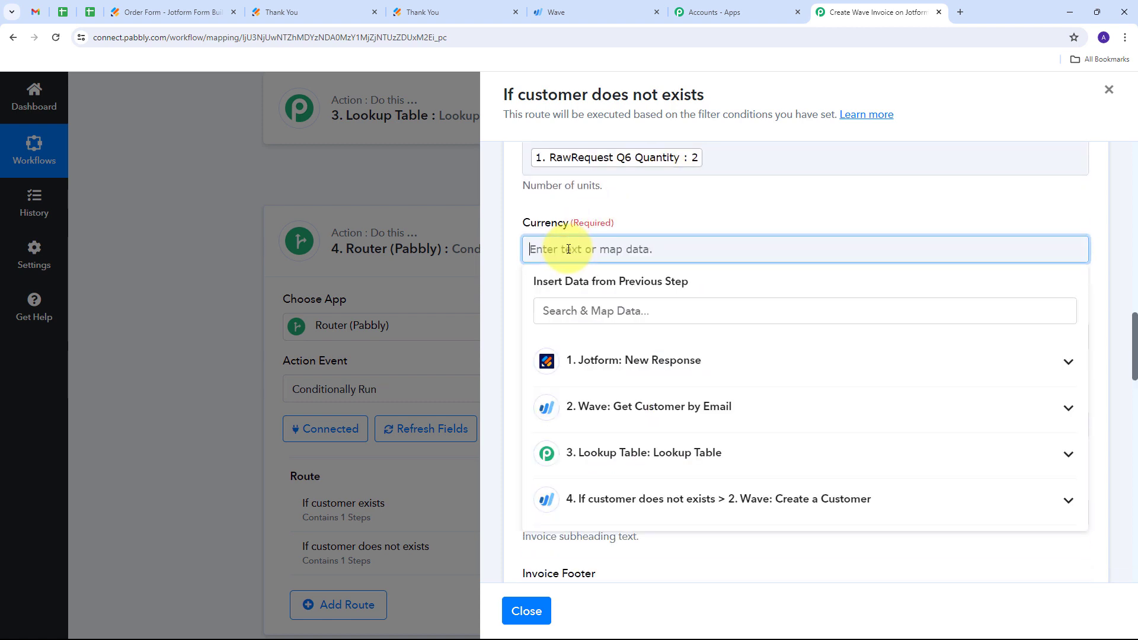
type("INR")
scroll(655, 208, "down", 2)
left_click(573, 223)
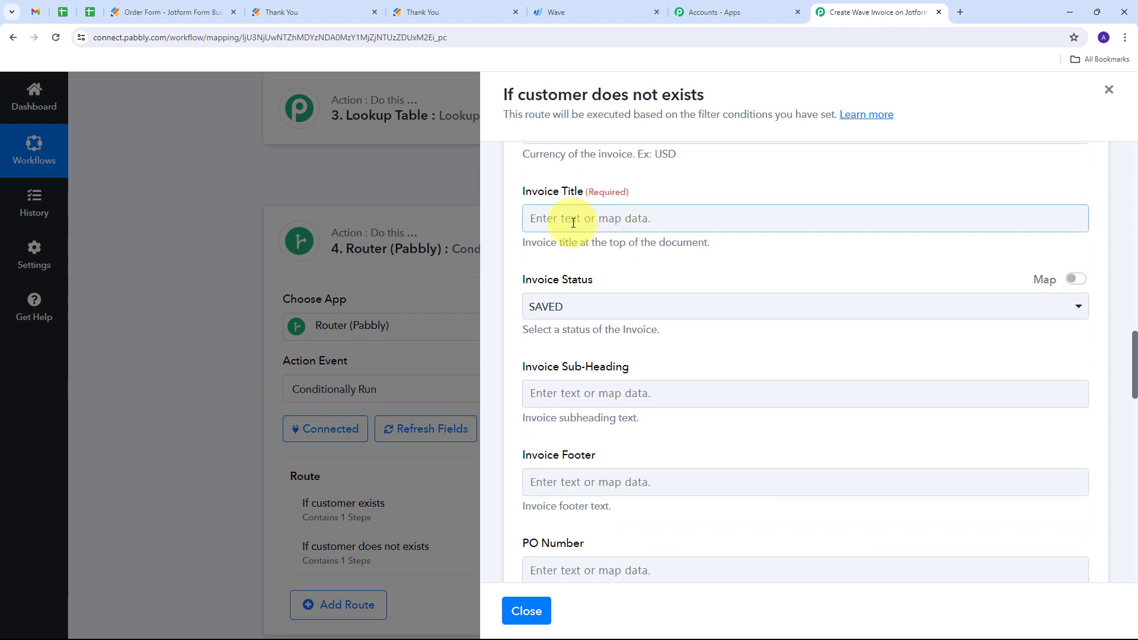
scroll(584, 223, "up", 1)
left_click(573, 272)
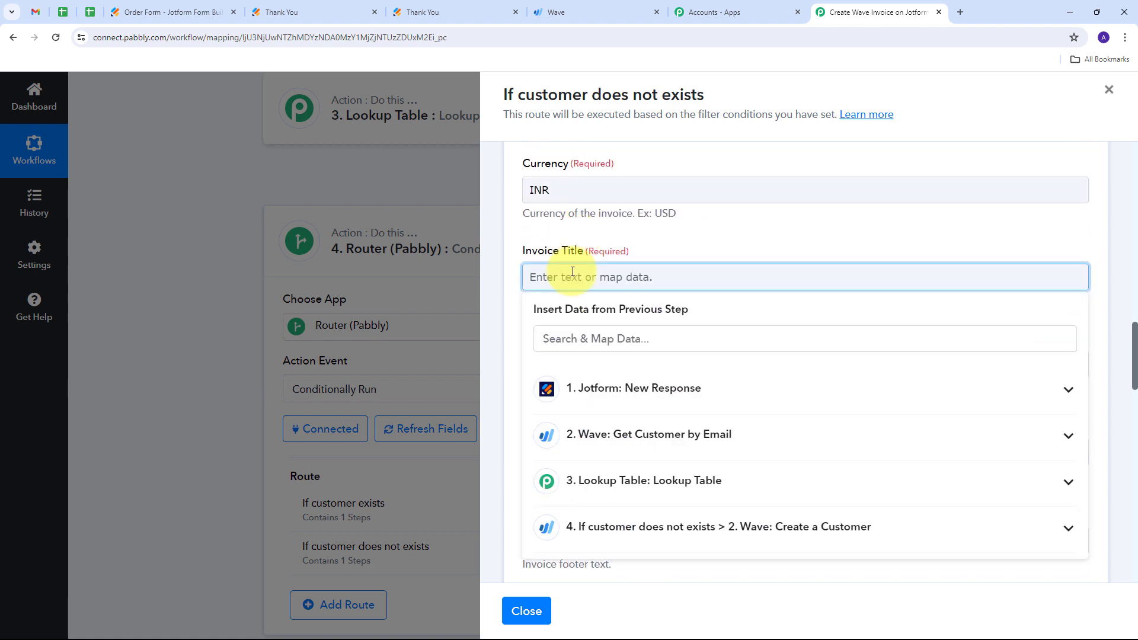
type("New Sale")
left_click(727, 252)
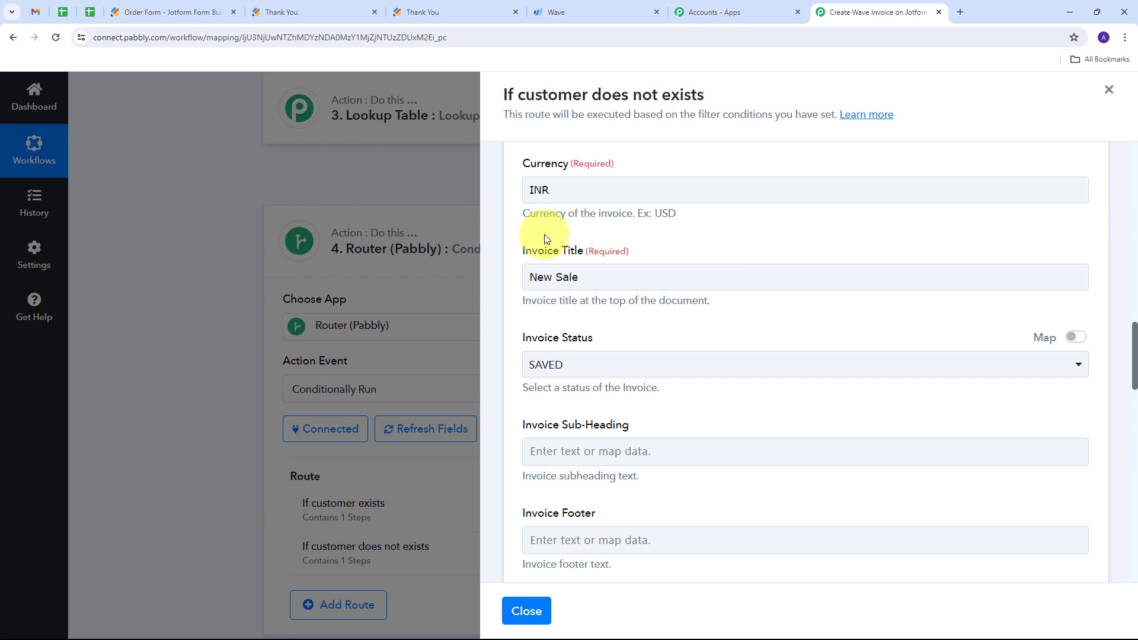
- Save the invoice action with its remaining optional fields at their defaults and send a test request
scroll(650, 229, "down", 5)
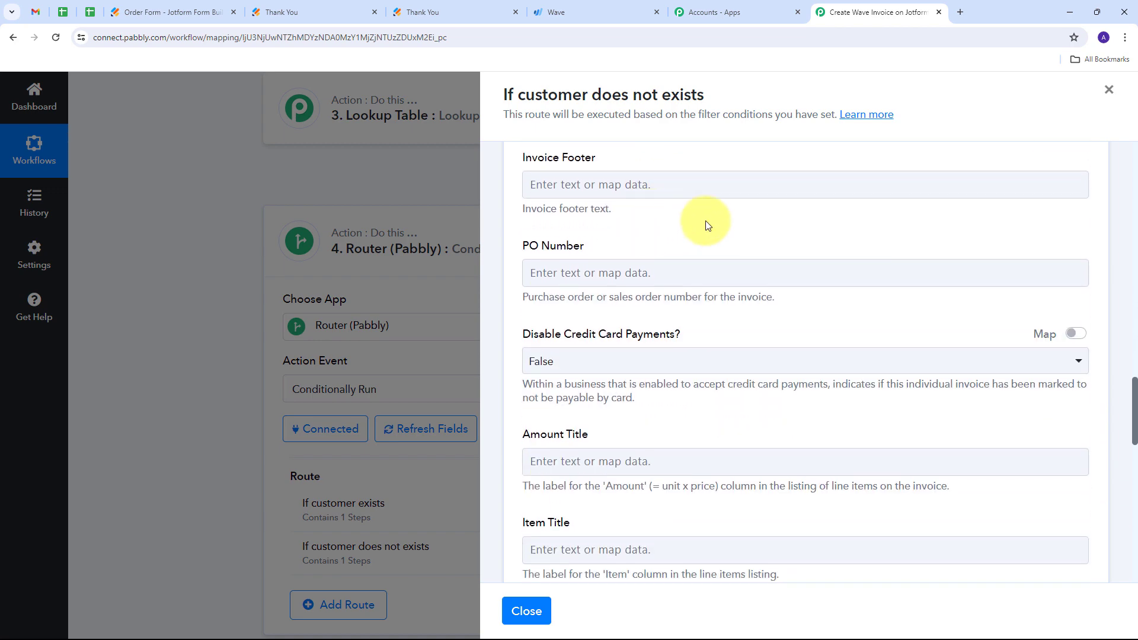
scroll(705, 221, "up", 7)
scroll(705, 220, "down", 6)
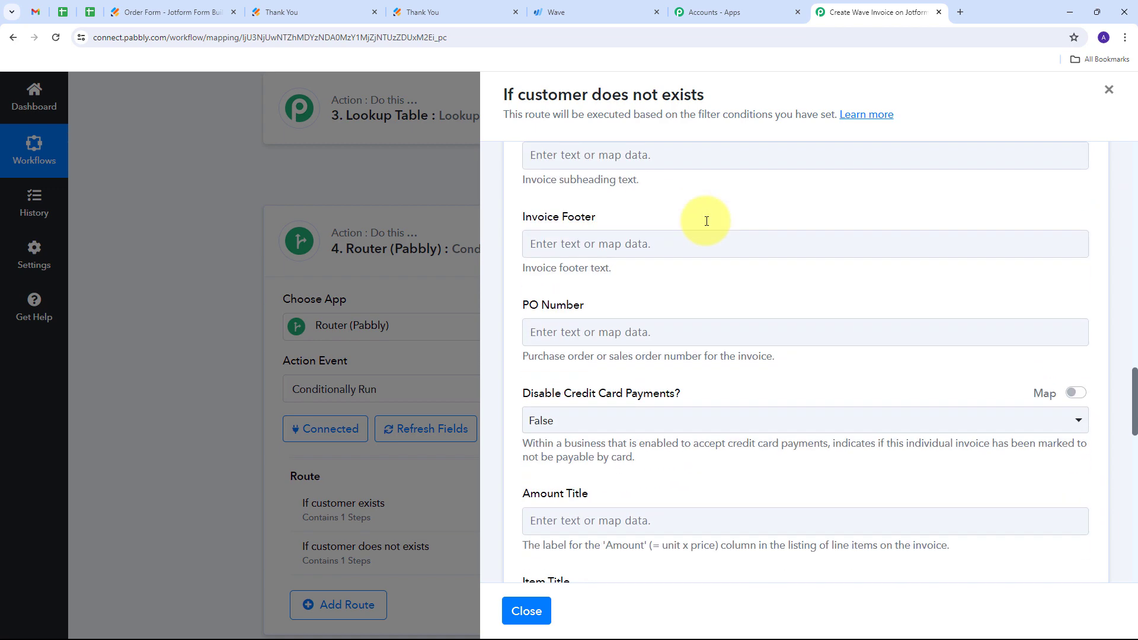
scroll(705, 221, "down", 12)
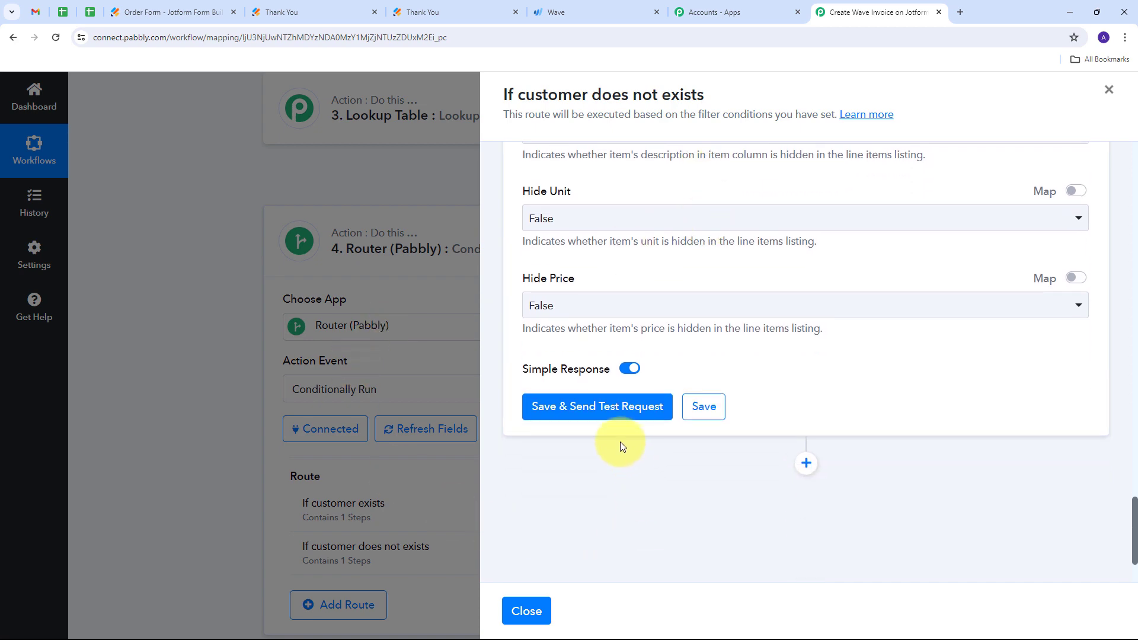
left_click(589, 408)
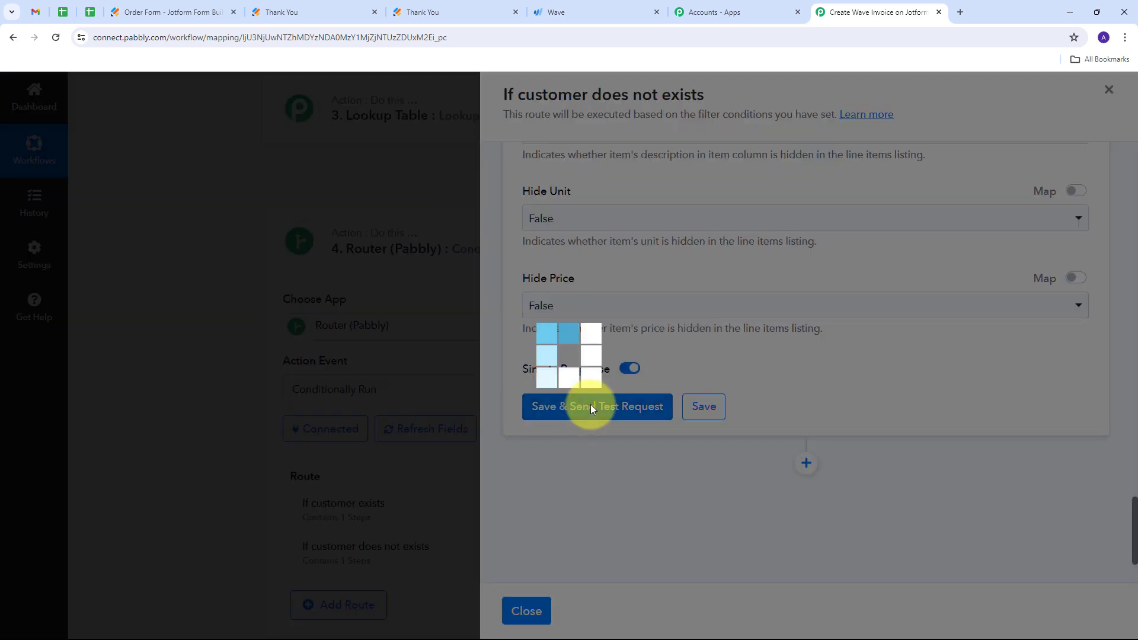
- Examine the invoice creation response, including its success flag, PDF and view URLs, status and title
scroll(808, 368, "down", 2)
scroll(927, 272, "down", 2)
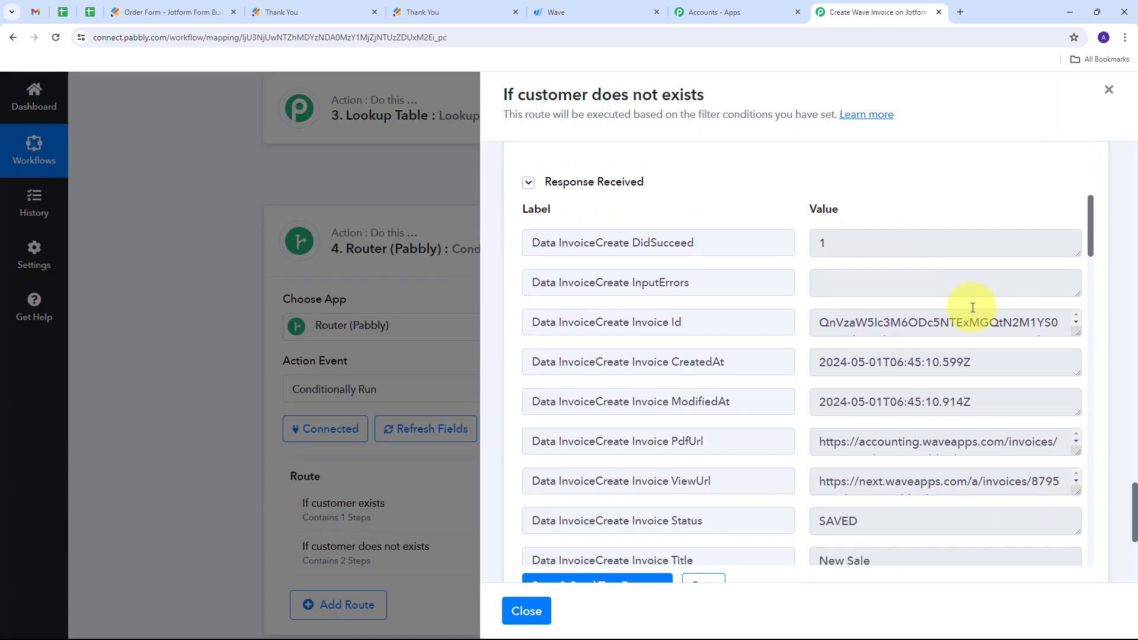
scroll(912, 320, "down", 1)
scroll(818, 318, "down", 3)
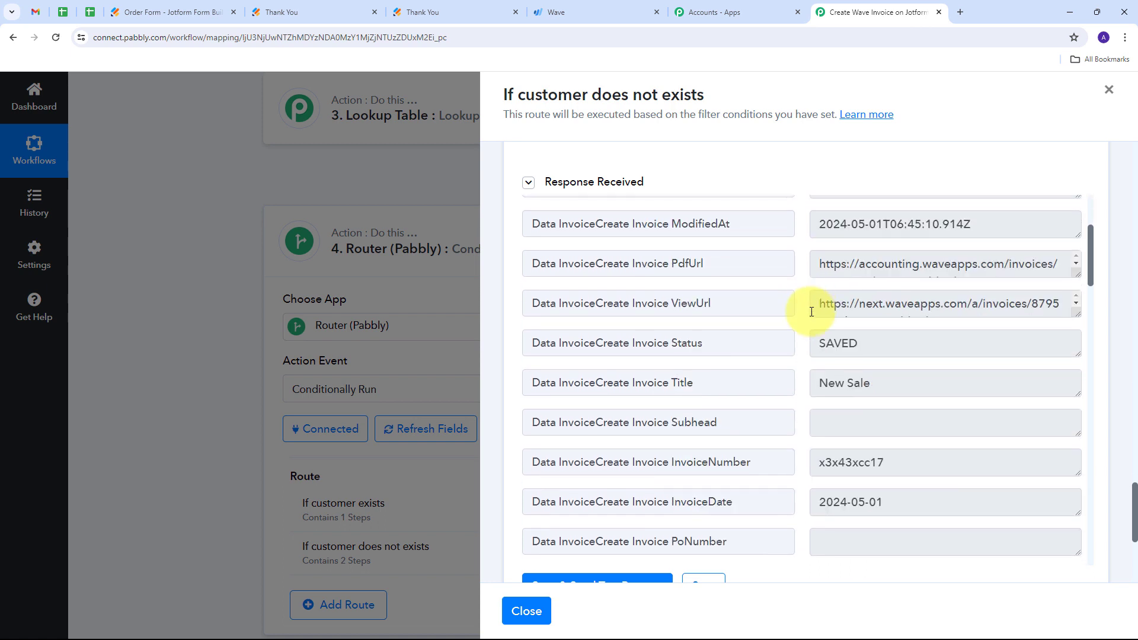
scroll(810, 312, "down", 1)
scroll(796, 318, "up", 3)
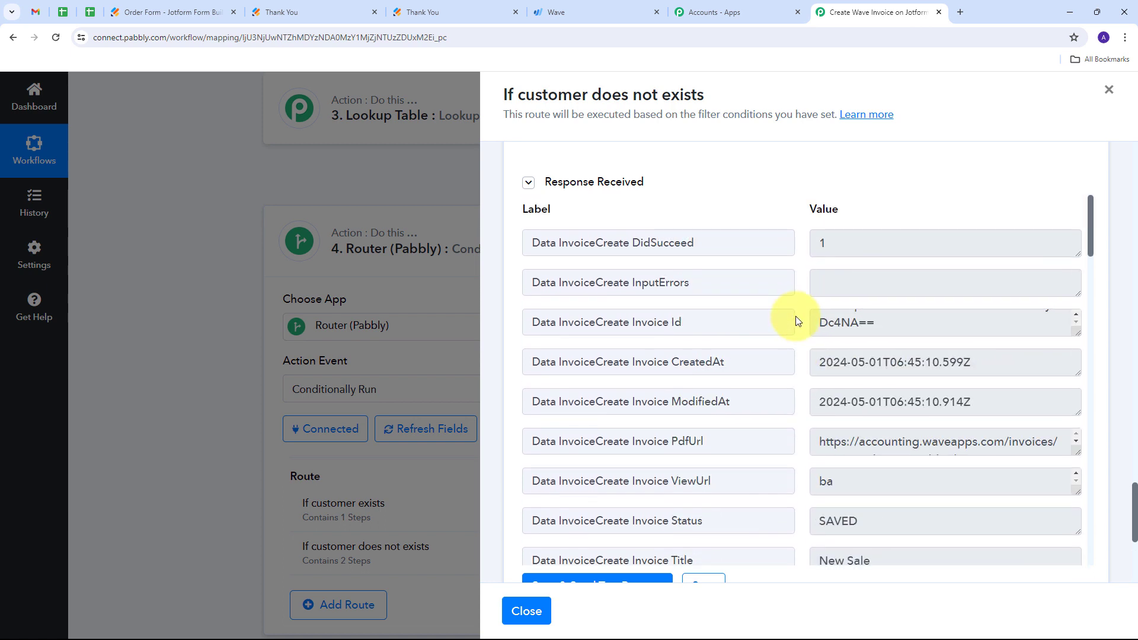
scroll(795, 316, "up", 1)
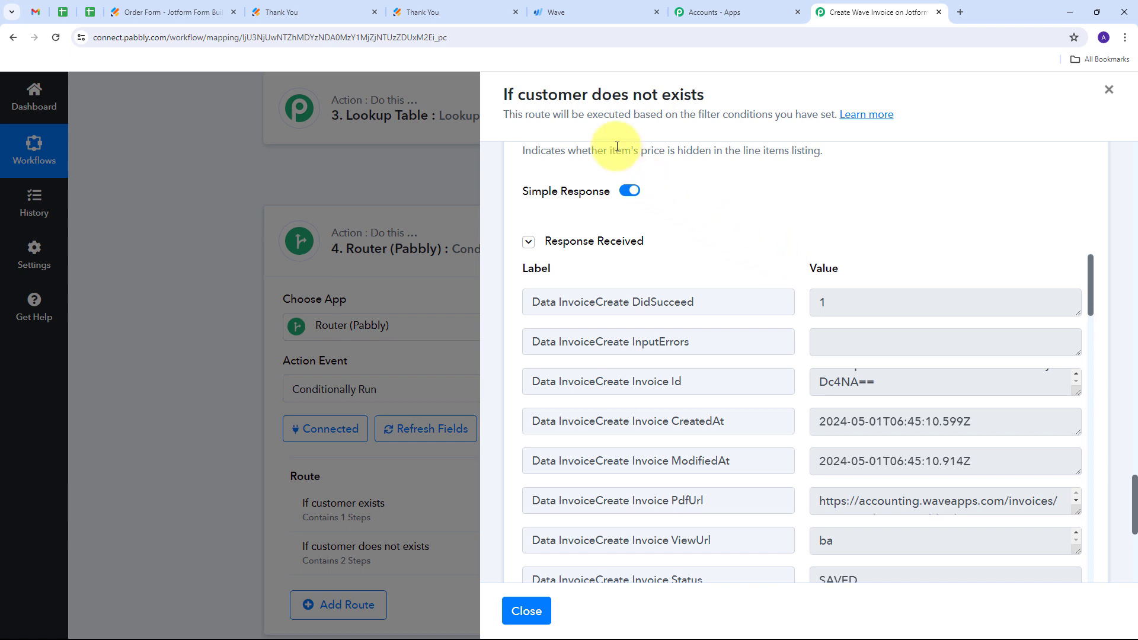
- Switch to Wave, list all invoices and open the unsent one dated 2024-05-01
left_click(575, 12)
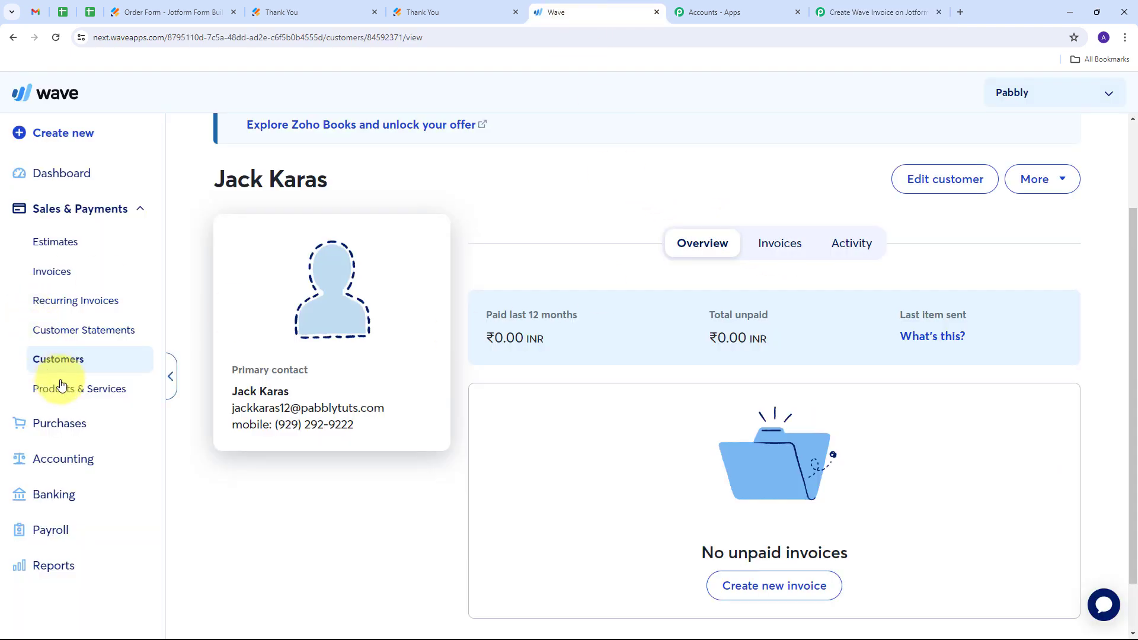
left_click(66, 276)
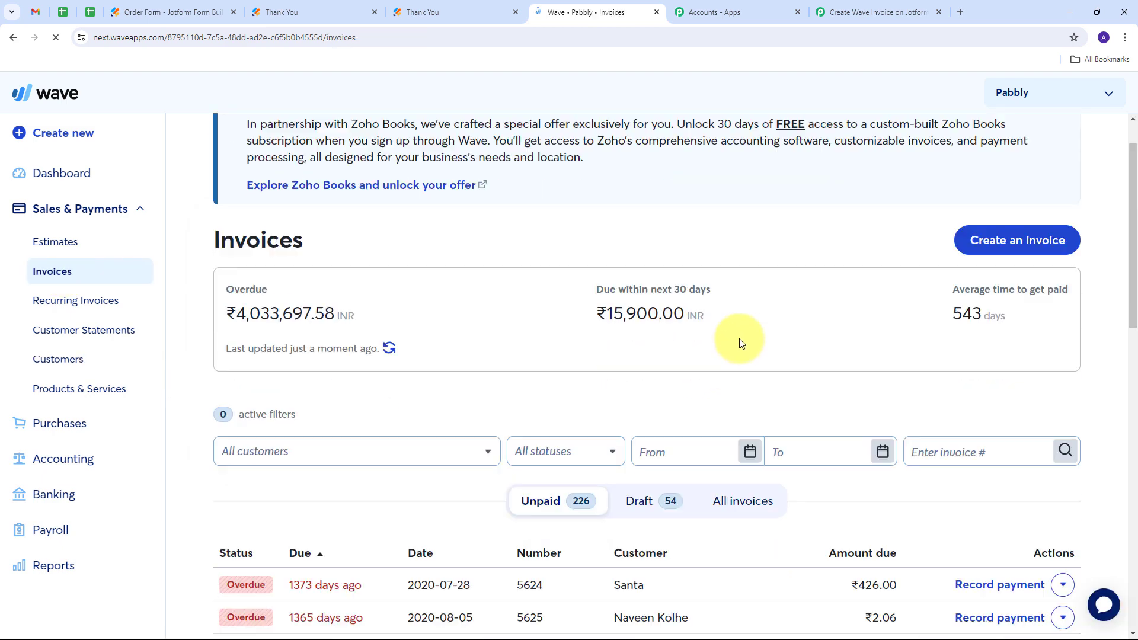
left_click(732, 445)
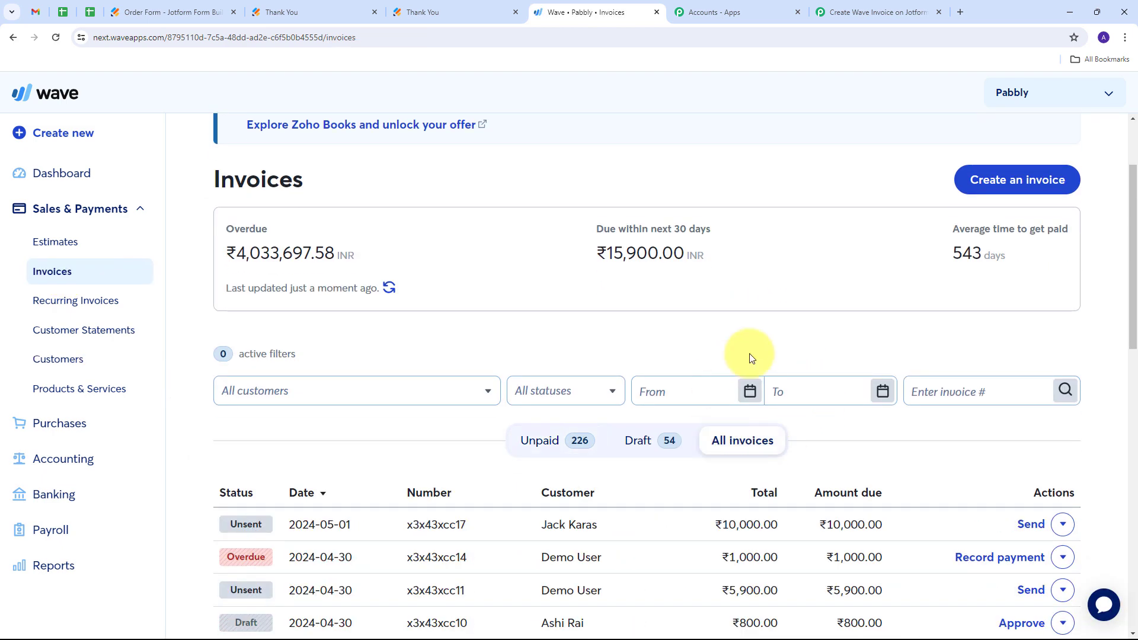
scroll(735, 332, "down", 2)
mouse_move(501, 415)
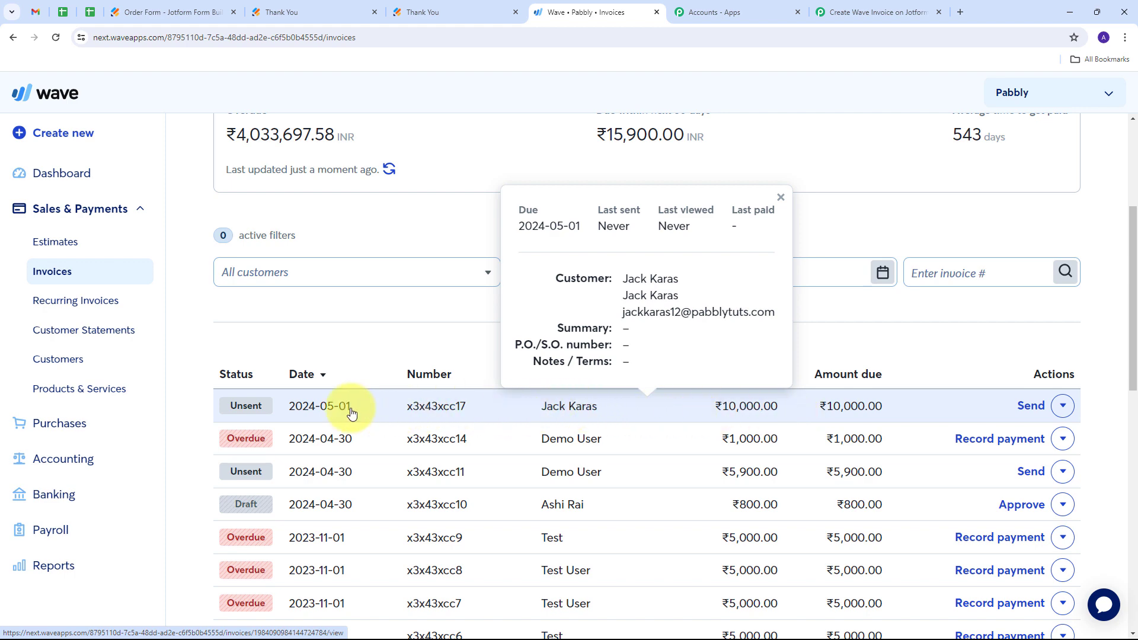
left_click(581, 409)
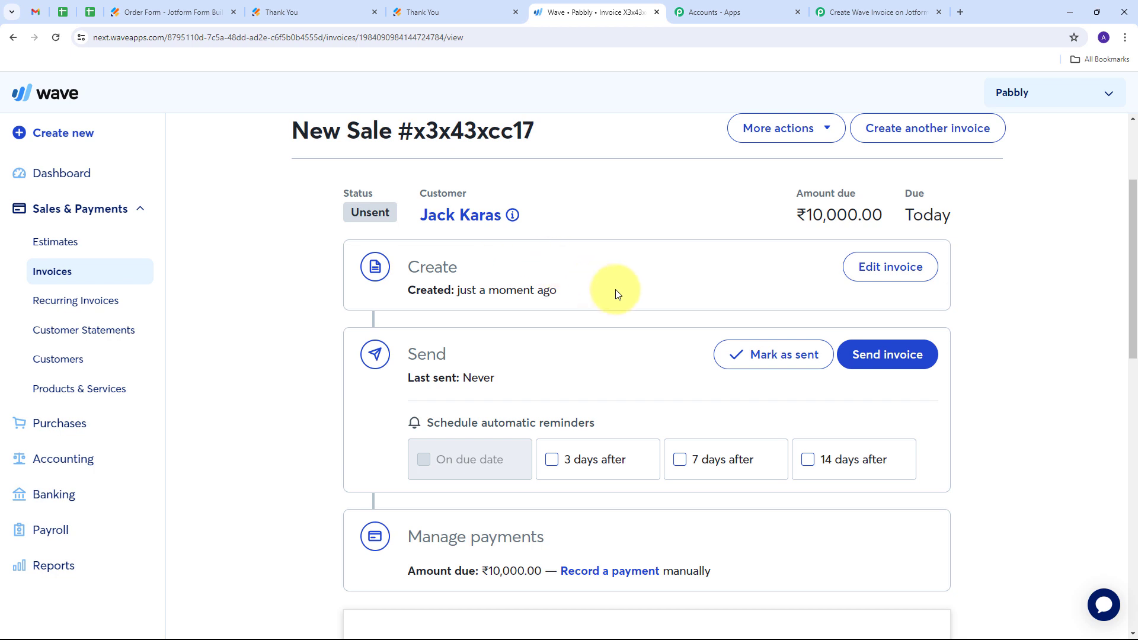
- Check the invoice's customer name and email, item and description, quantity, price and total against the submitted order
scroll(617, 293, "down", 5)
scroll(617, 292, "down", 5)
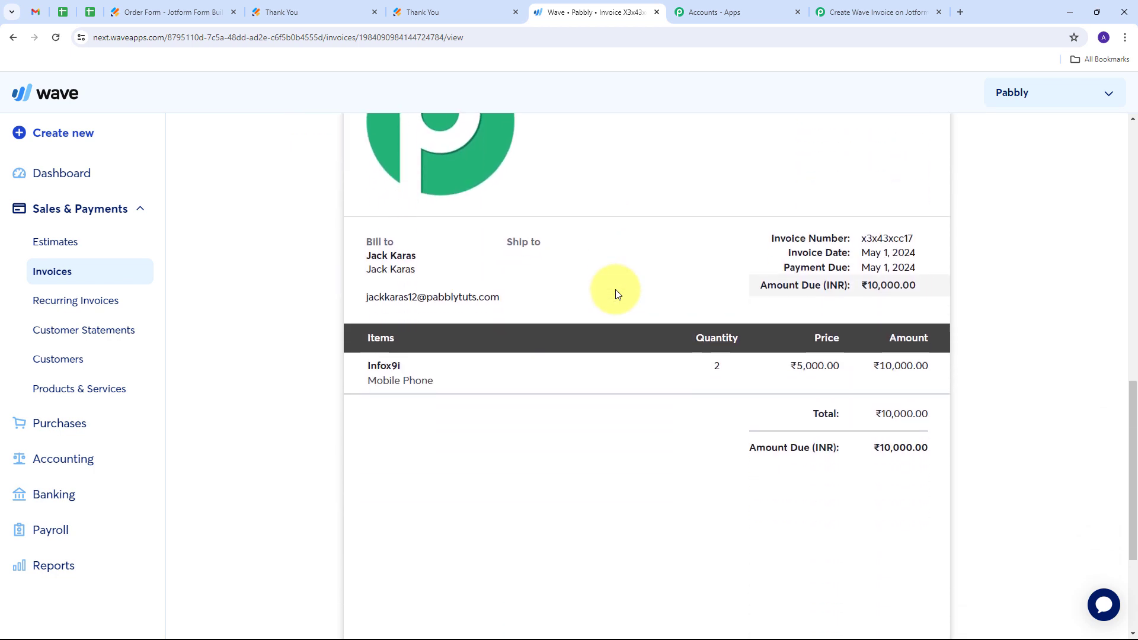
scroll(615, 291, "up", 2)
left_click_drag(417, 315, 367, 321)
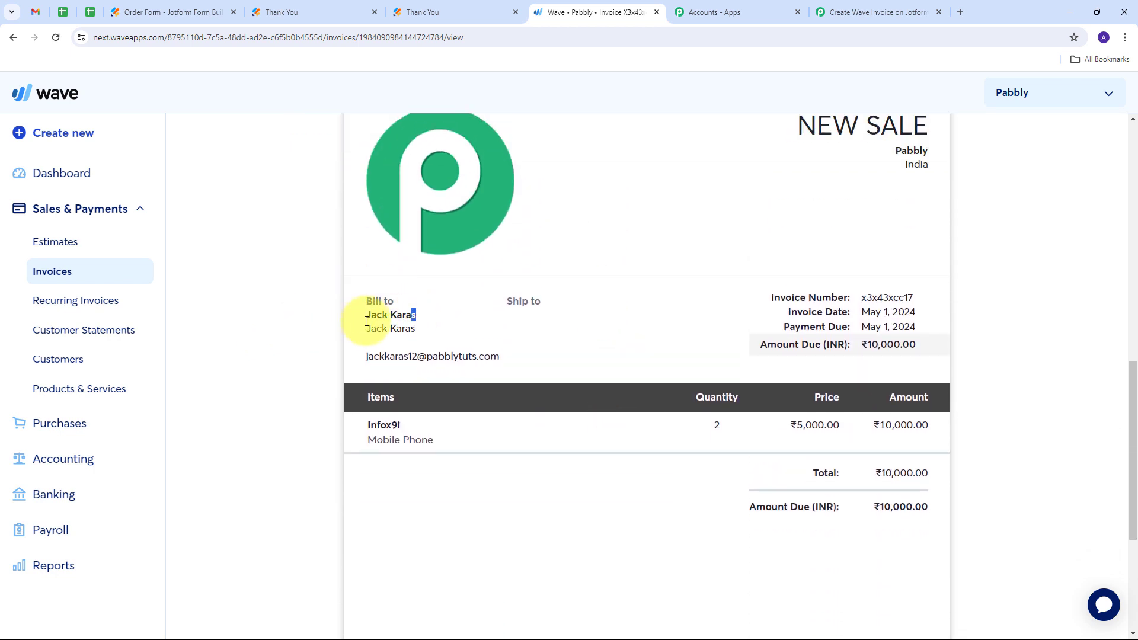
left_click_drag(485, 356, 378, 375)
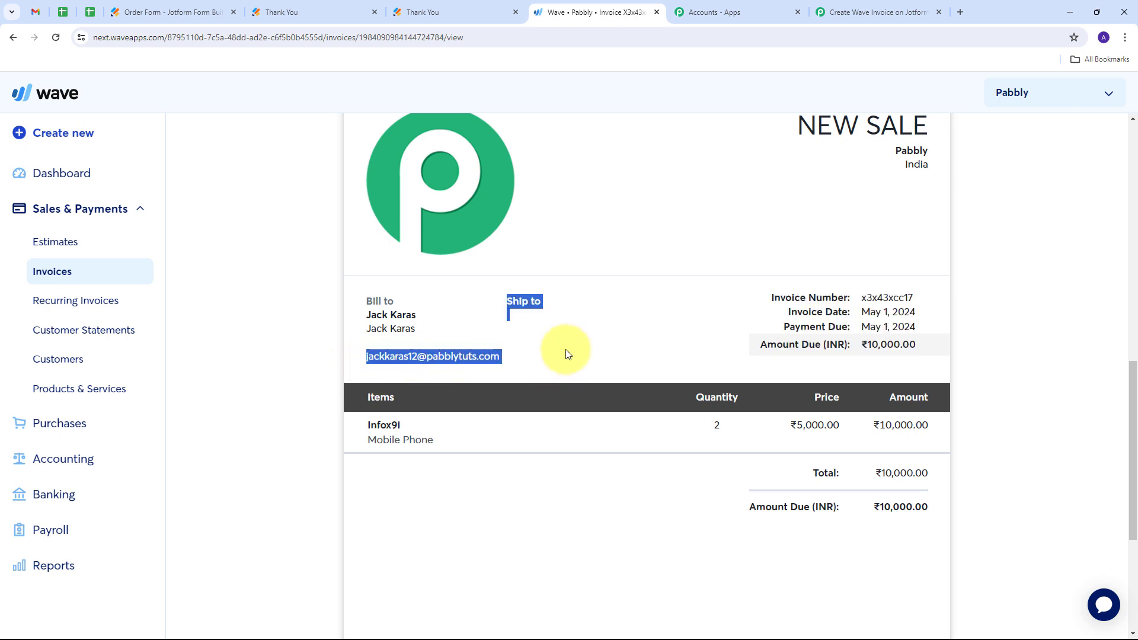
scroll(566, 355, "down", 1)
left_click_drag(414, 366, 349, 371)
left_click(348, 371)
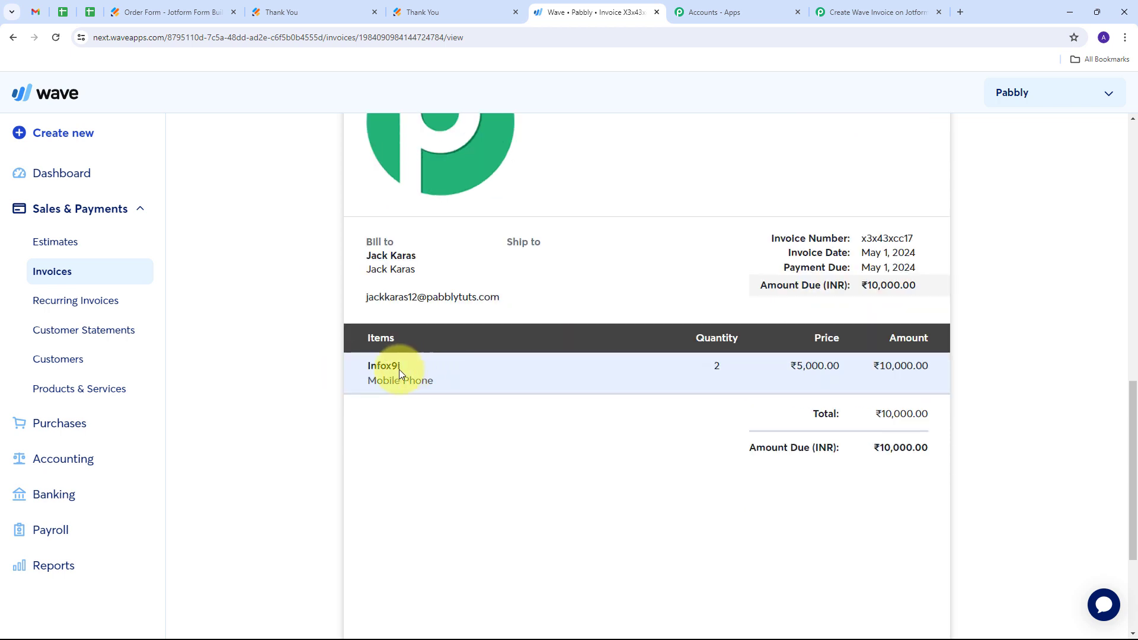
left_click_drag(729, 367, 673, 376)
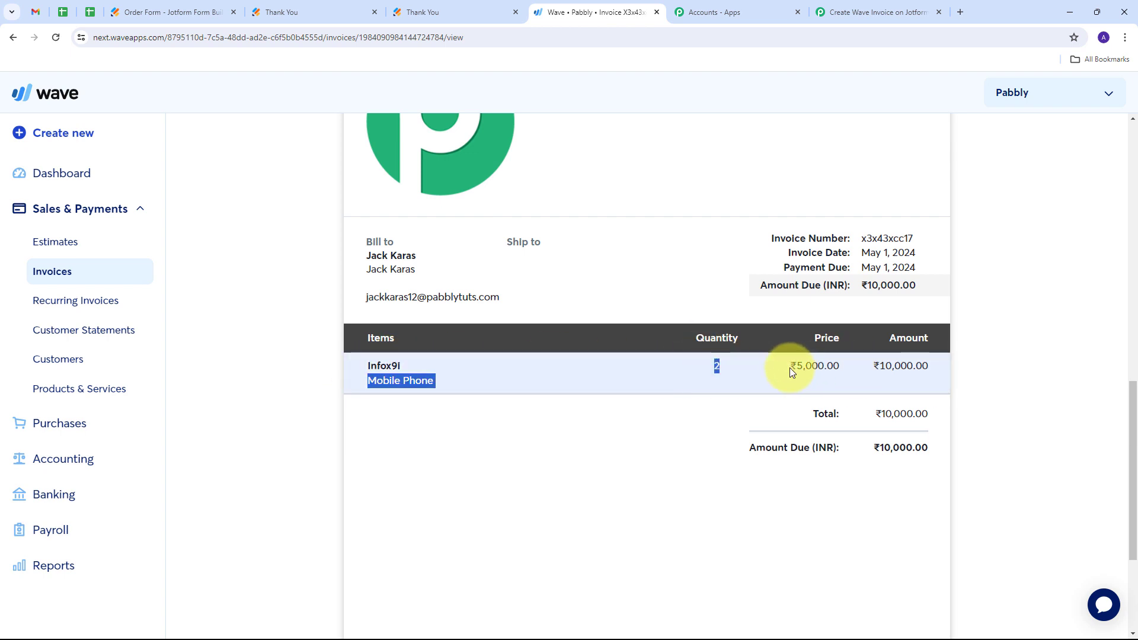
left_click_drag(790, 368, 858, 373)
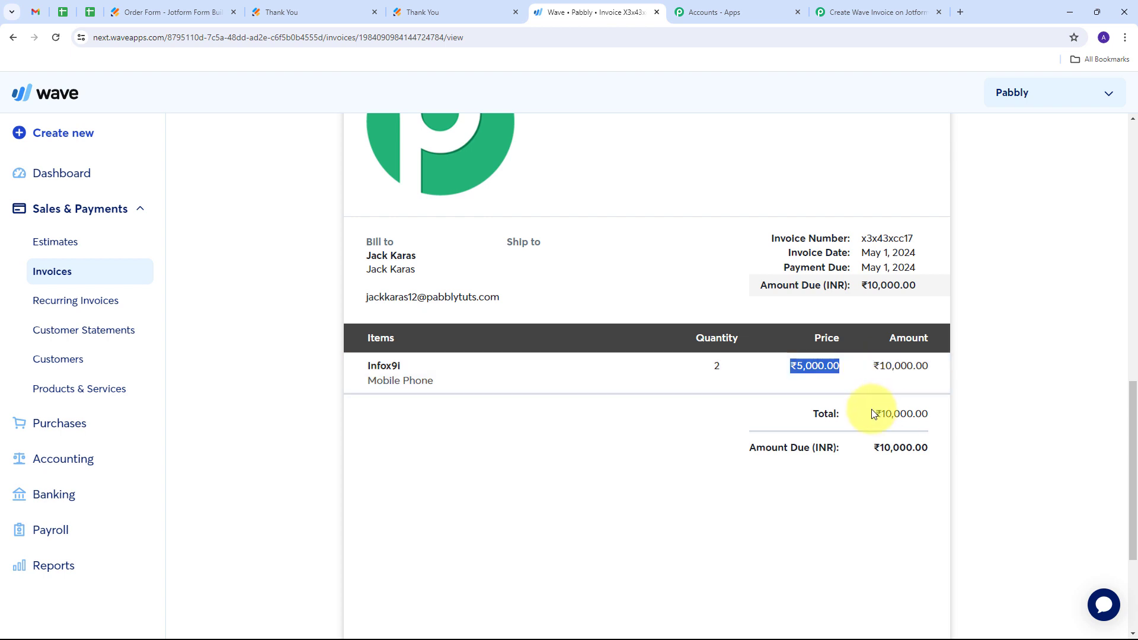
left_click_drag(876, 413, 941, 422)
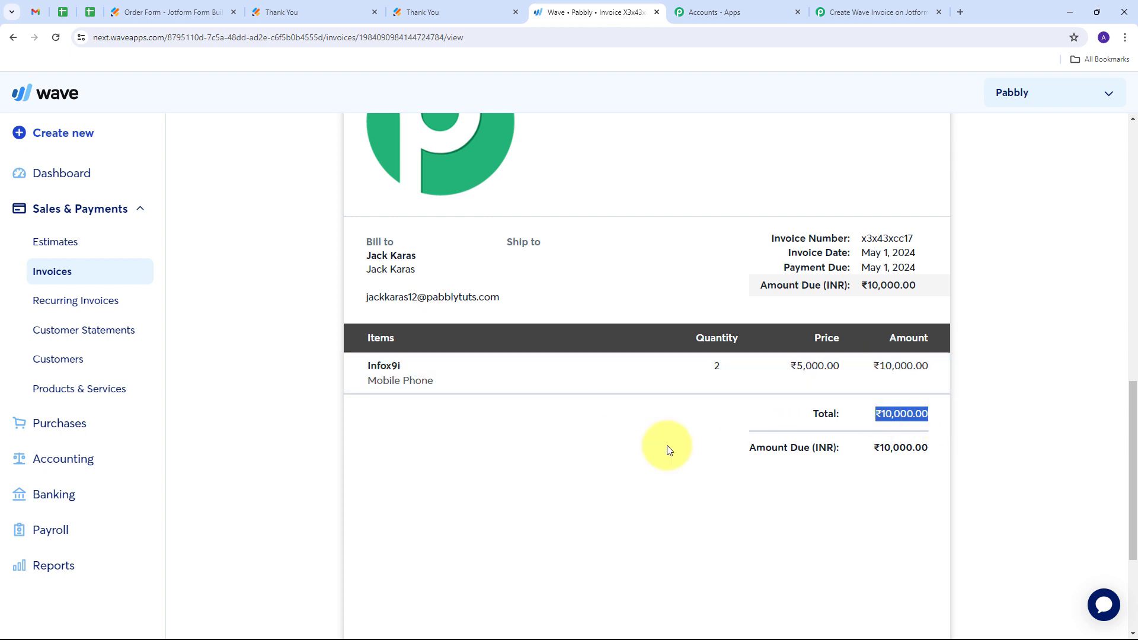
scroll(665, 450, "up", 3)
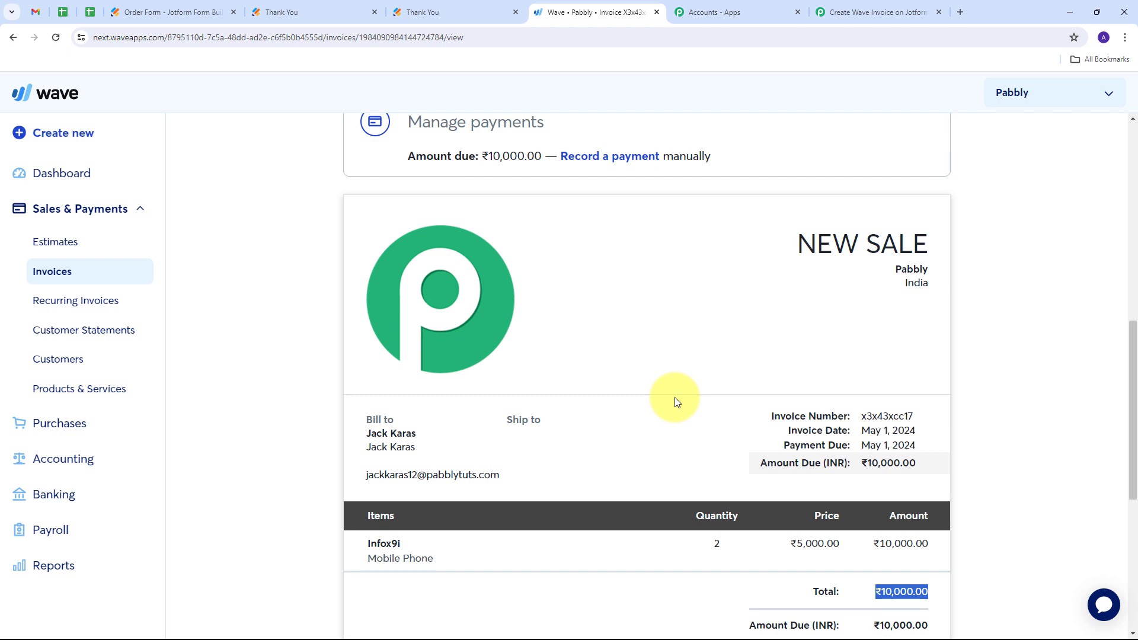
scroll(686, 337, "up", 5)
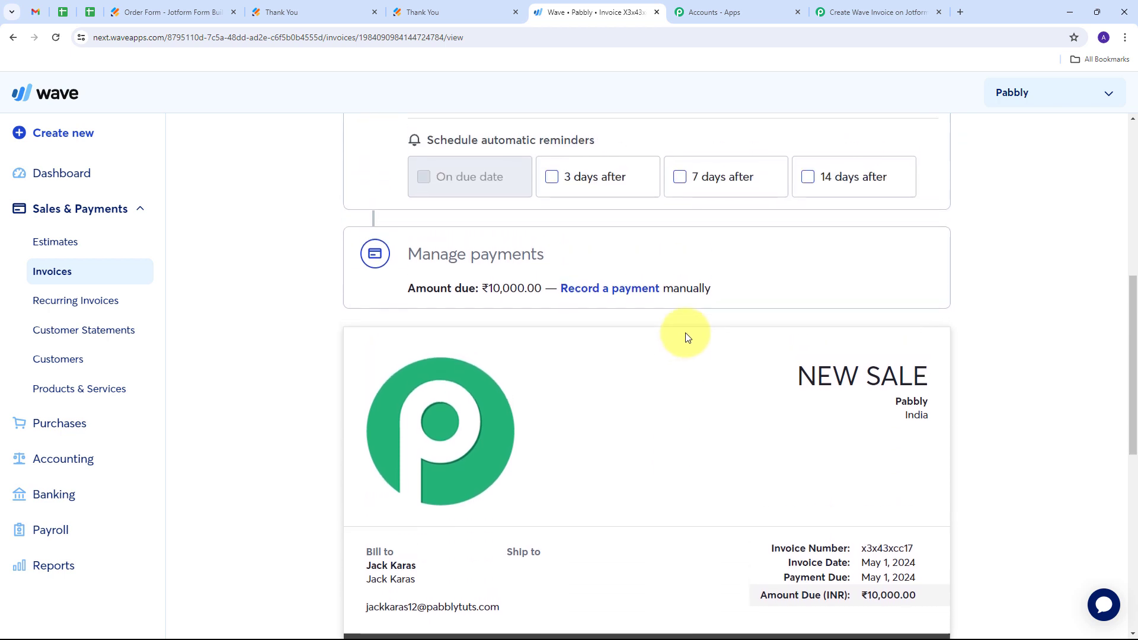
scroll(686, 337, "up", 4)
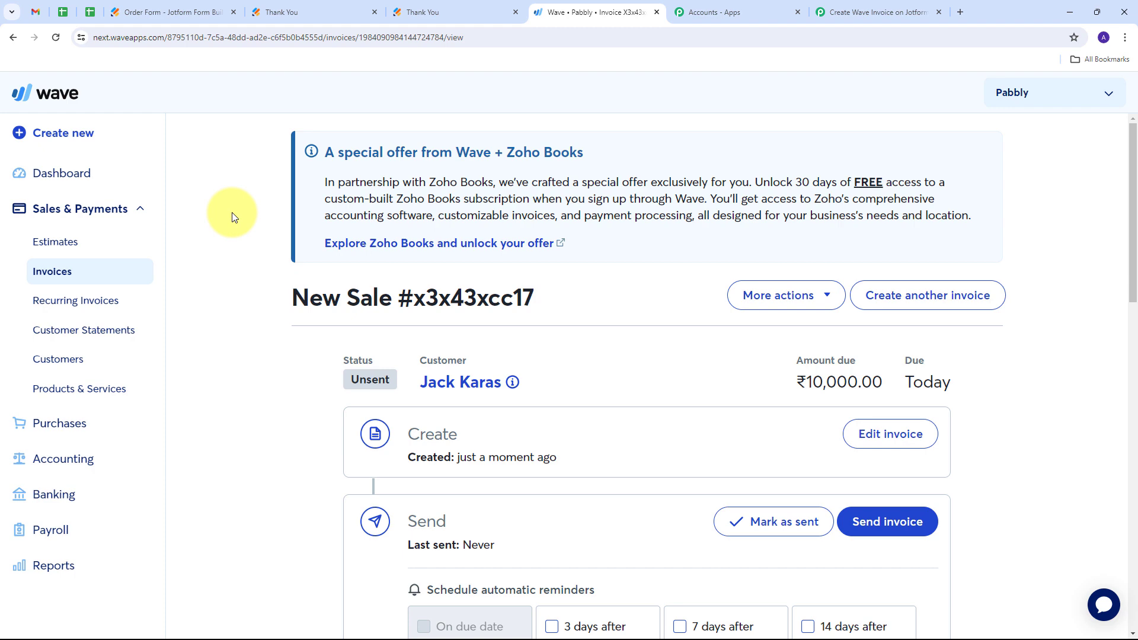
- Switch back to Pabbly Connect and review the workflow from the Jotform trigger through customer search and Lookup Table to the Router
left_click(878, 12)
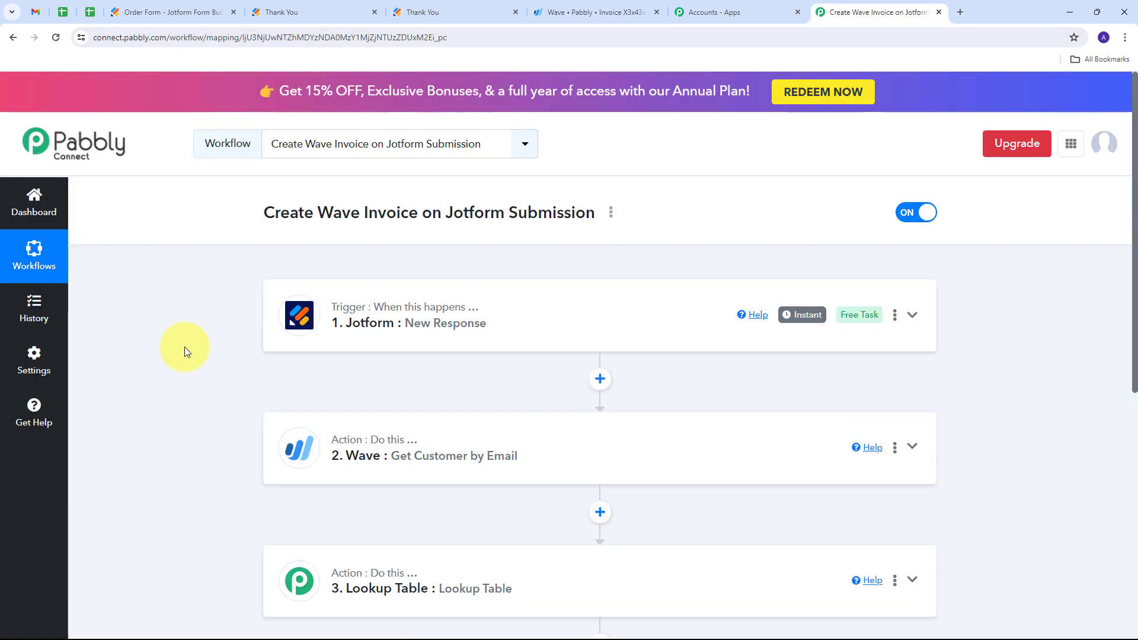
scroll(198, 324, "down", 1)
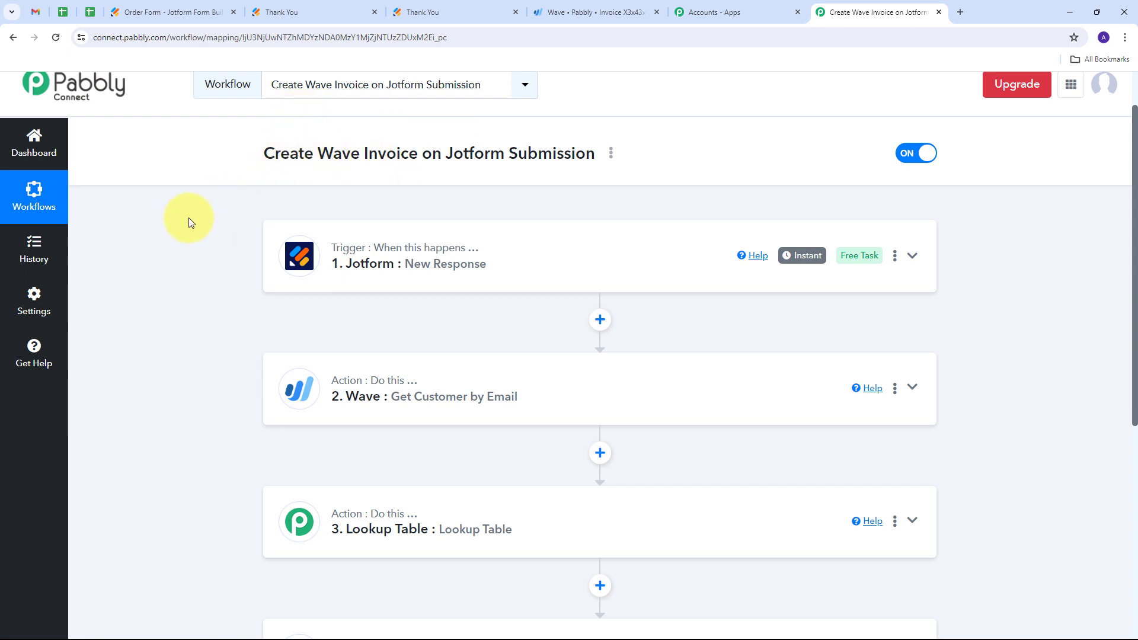
scroll(189, 218, "down", 2)
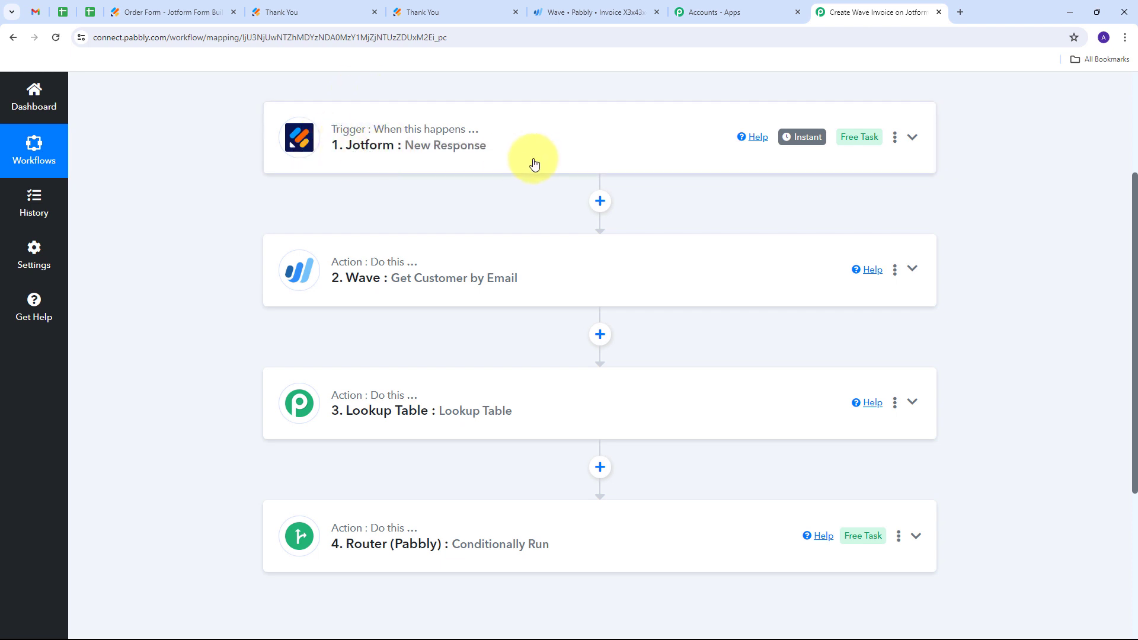
scroll(243, 166, "down", 1)
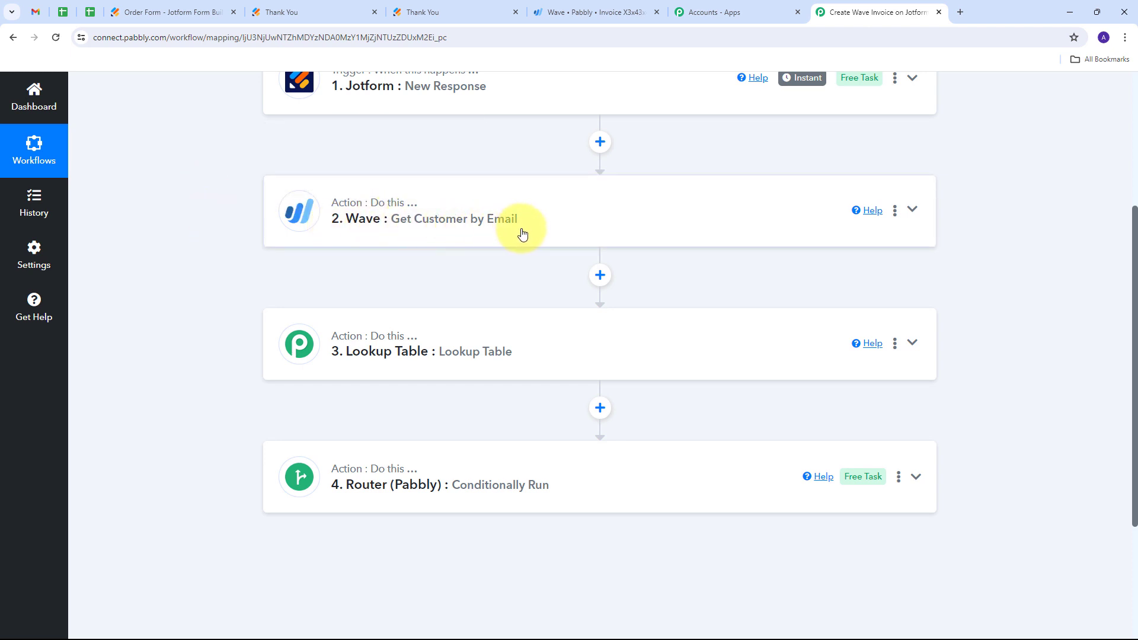
scroll(228, 290, "down", 1)
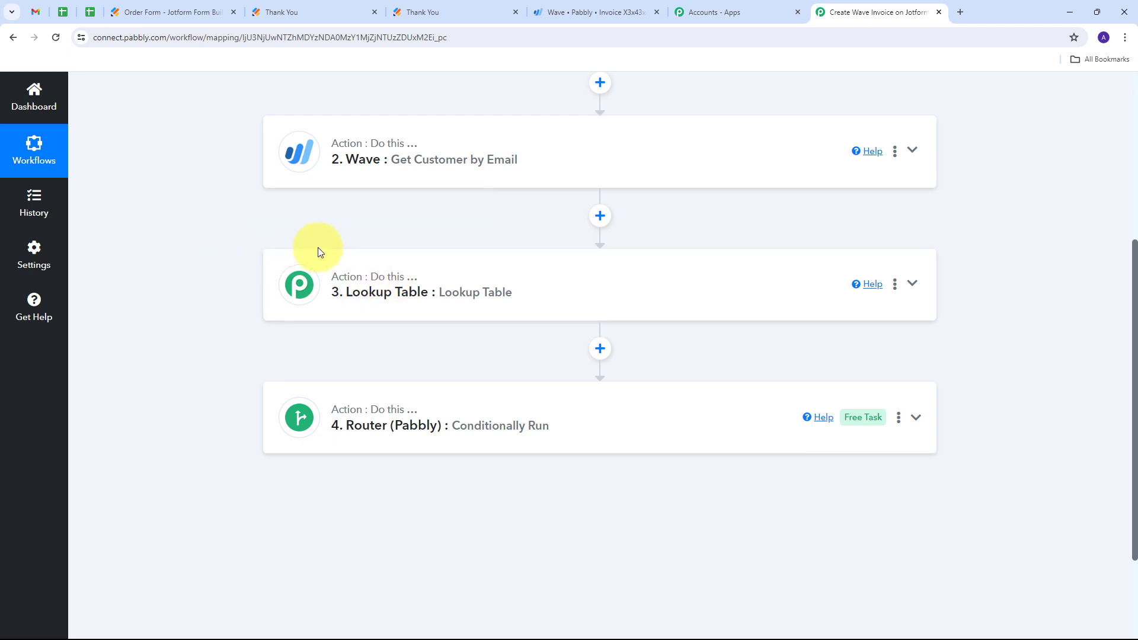
scroll(291, 261, "down", 1)
scroll(273, 302, "up", 2)
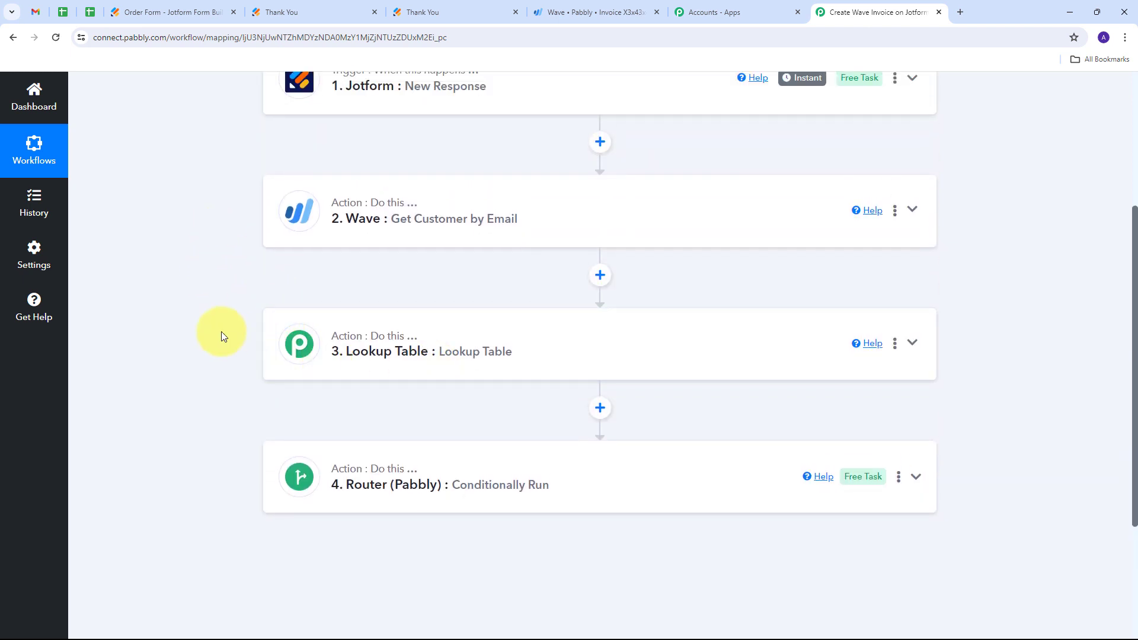
scroll(222, 335, "down", 1)
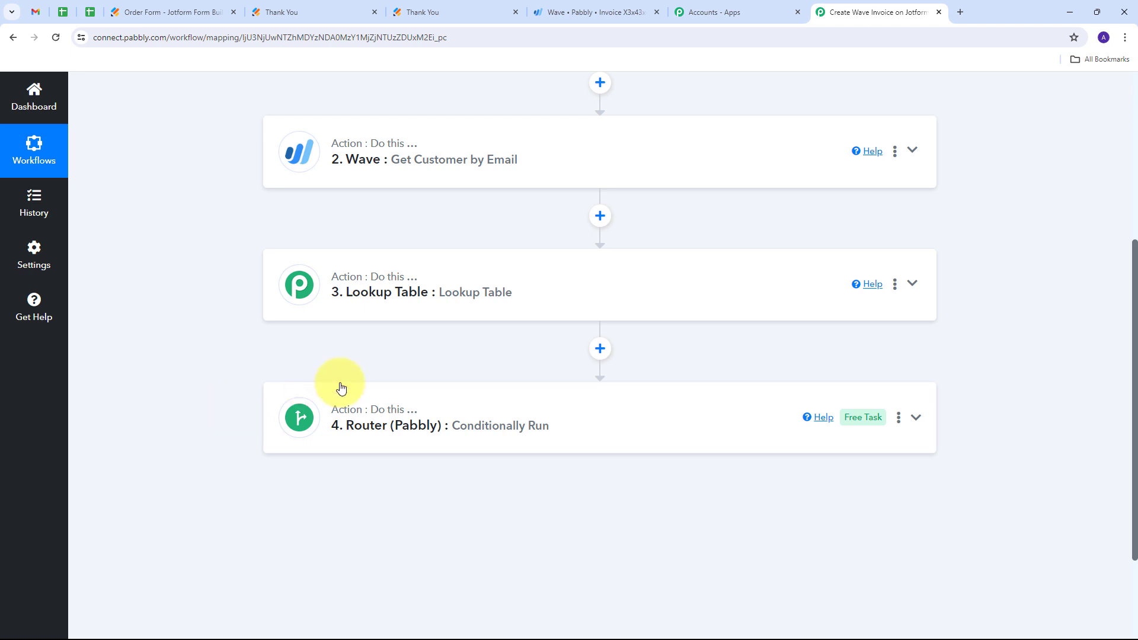
scroll(217, 341, "up", 5)
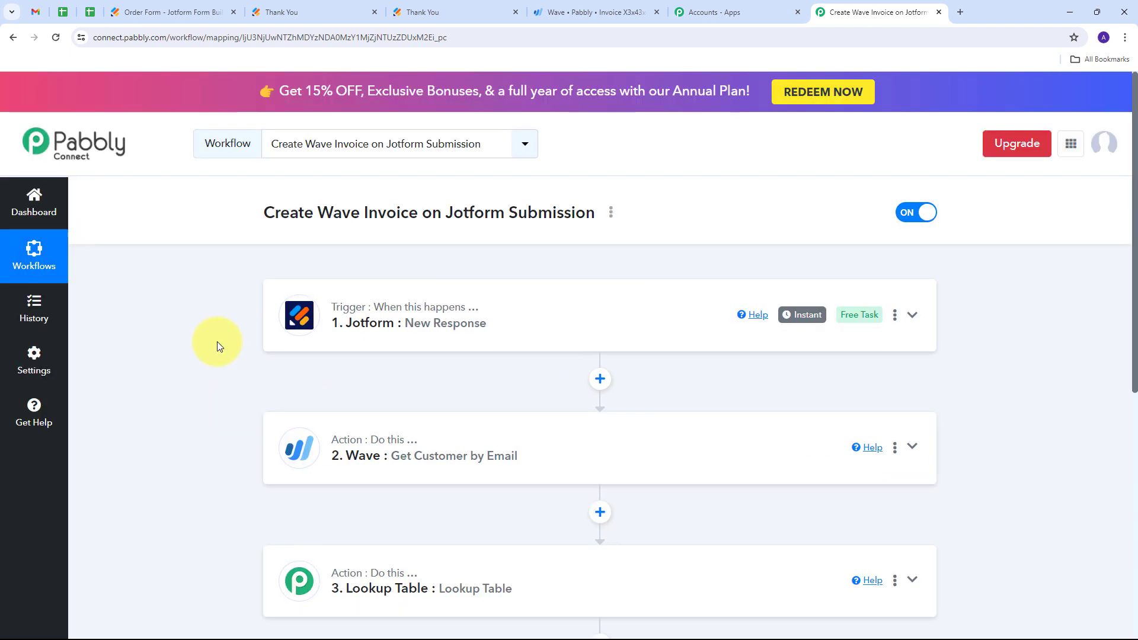
scroll(190, 312, "down", 3)
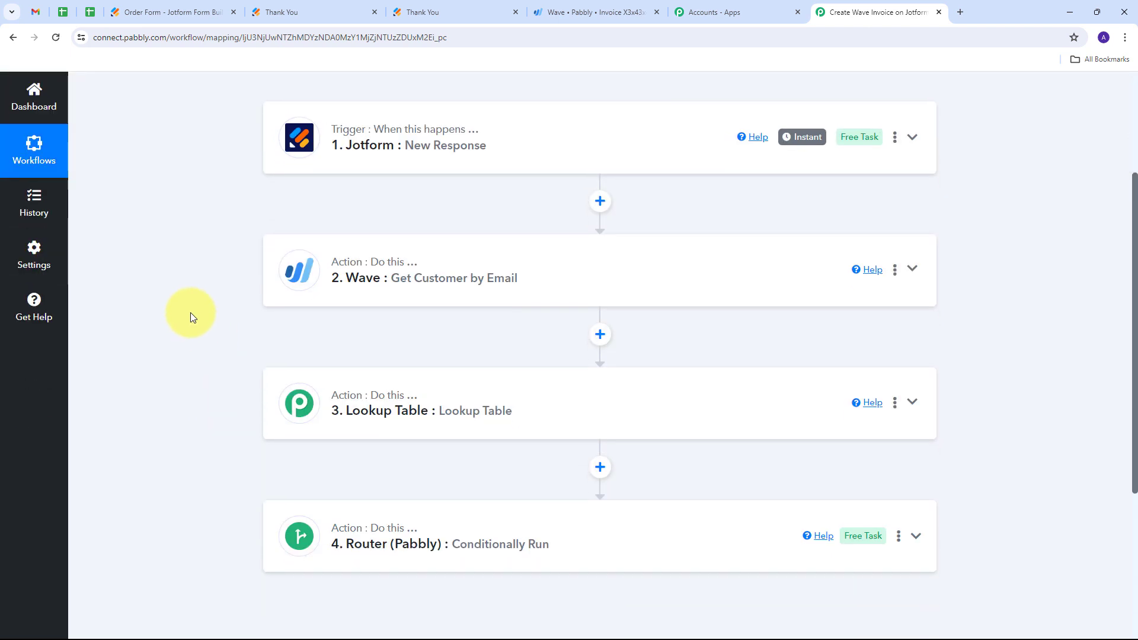